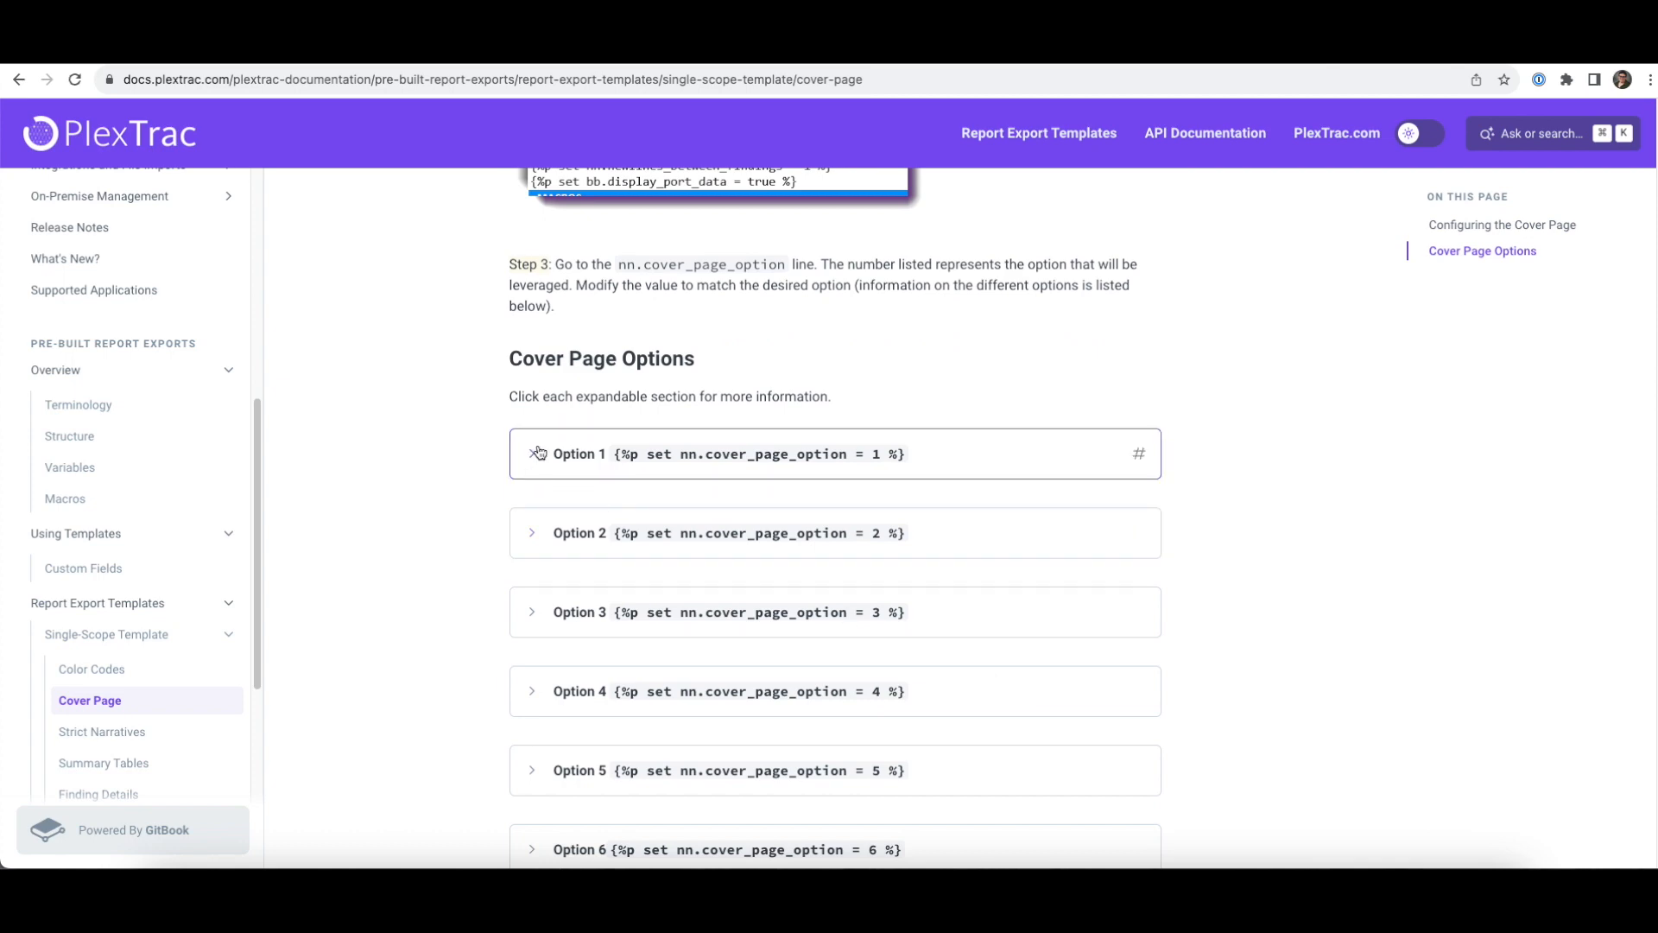
- Scroll through cover Option 1's sample image, then go to PlexTrac's Style guides list
scroll(1023, 531, down, 5)
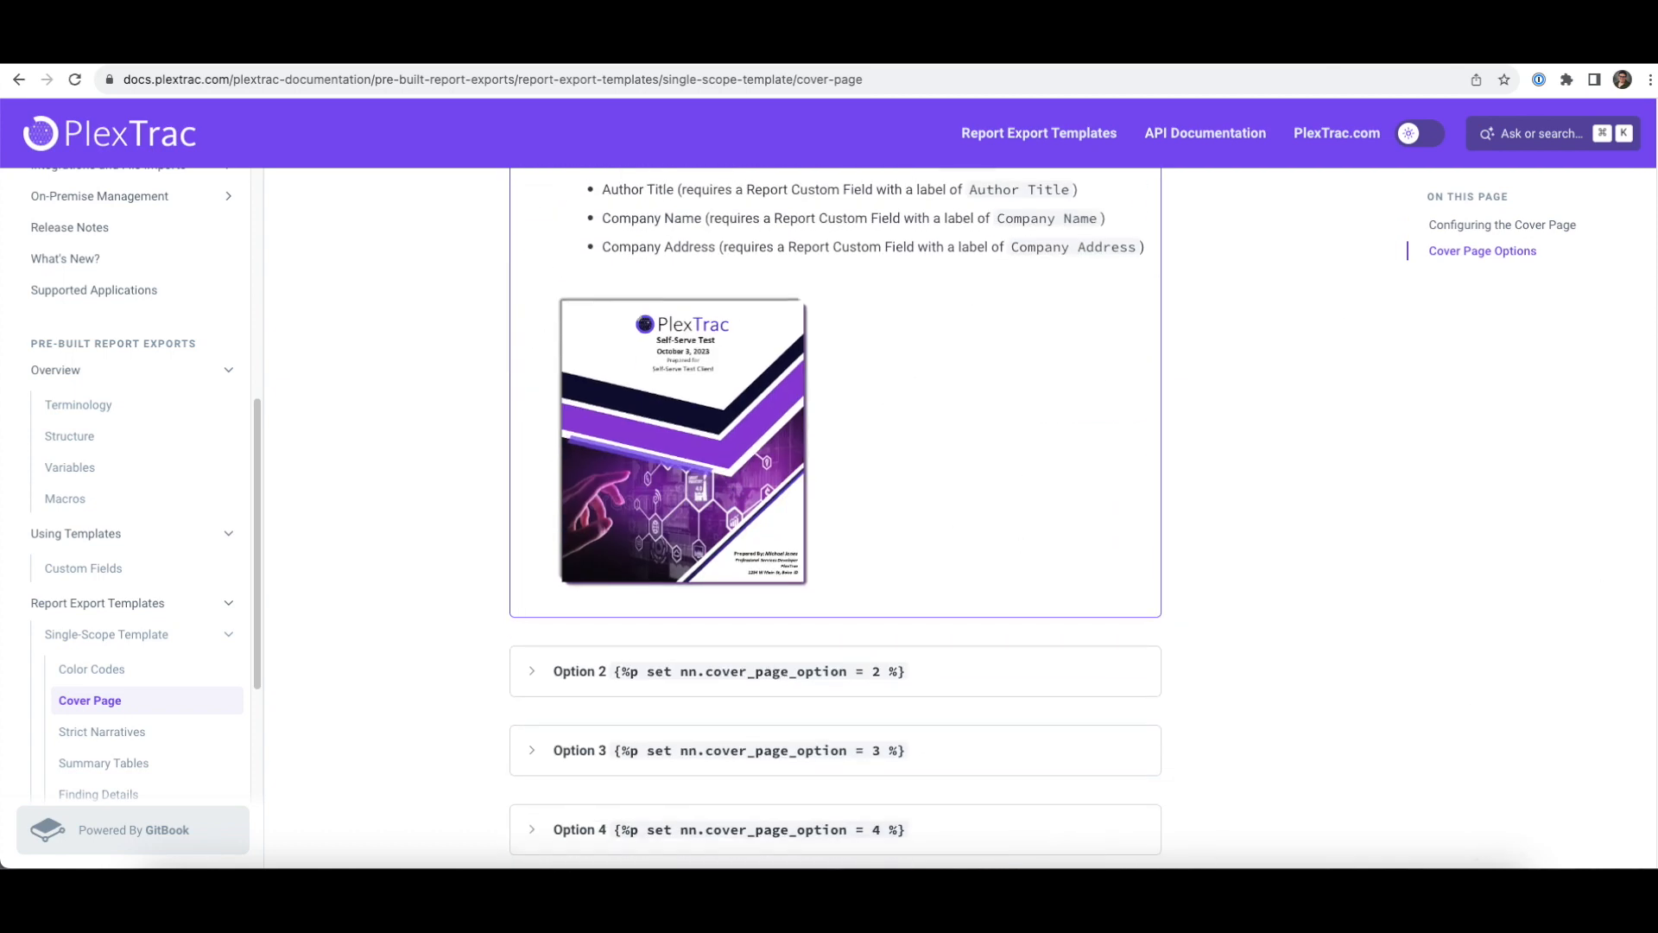
click(1498, 890)
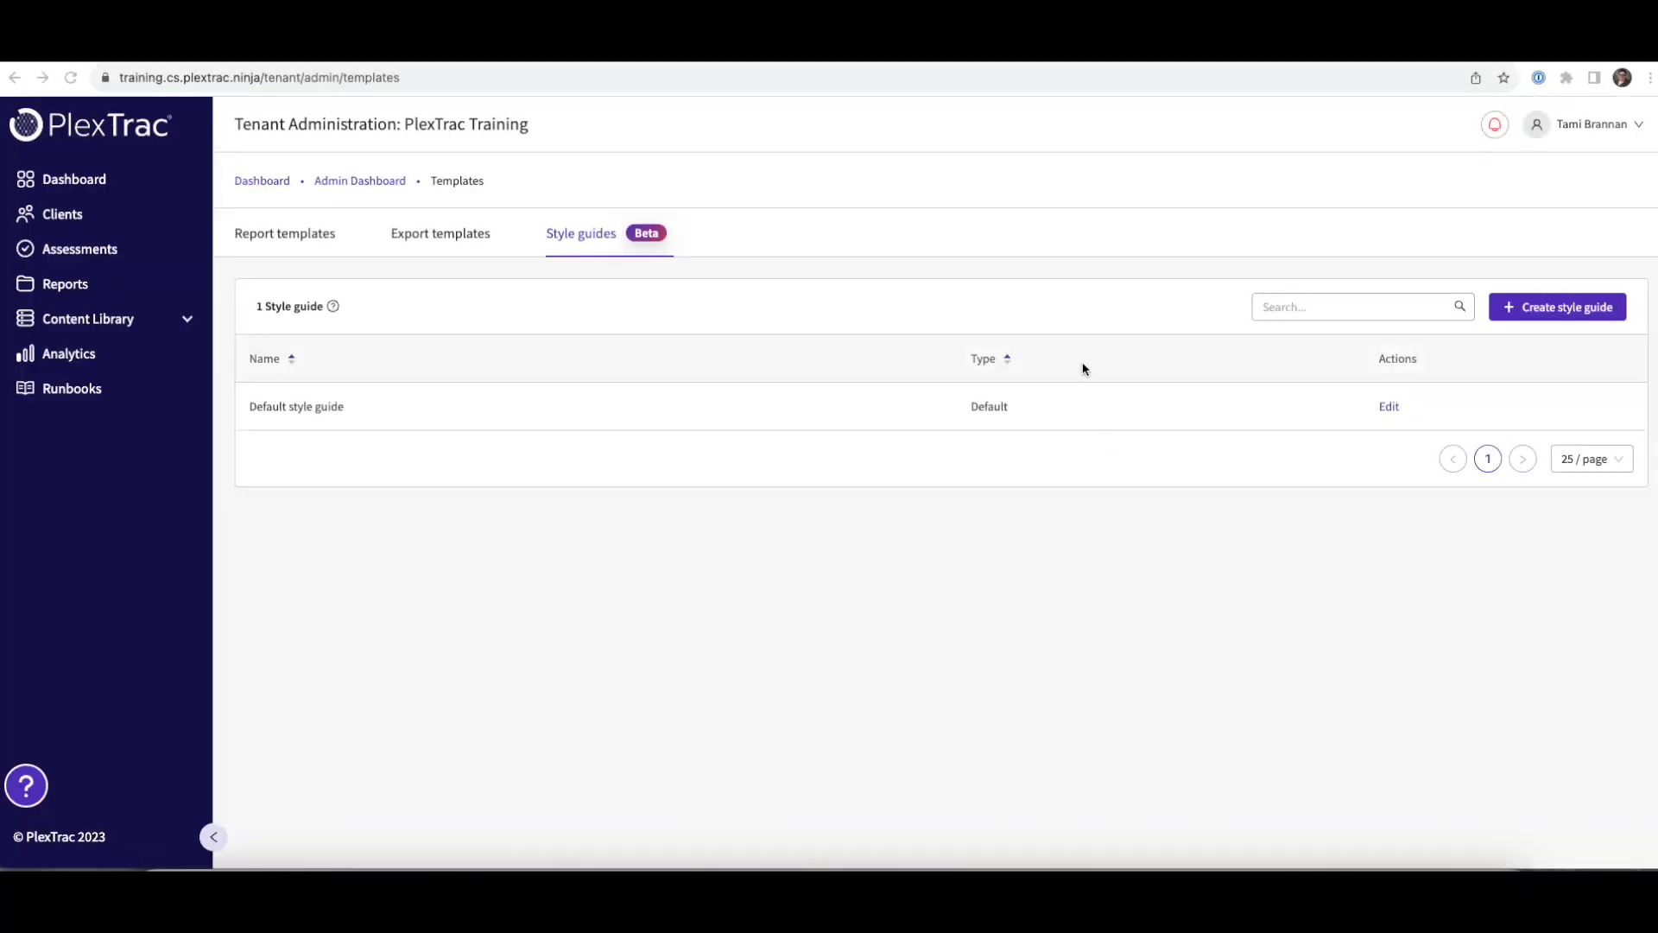
- Start a new style guide and look through its code block settings
click(1570, 307)
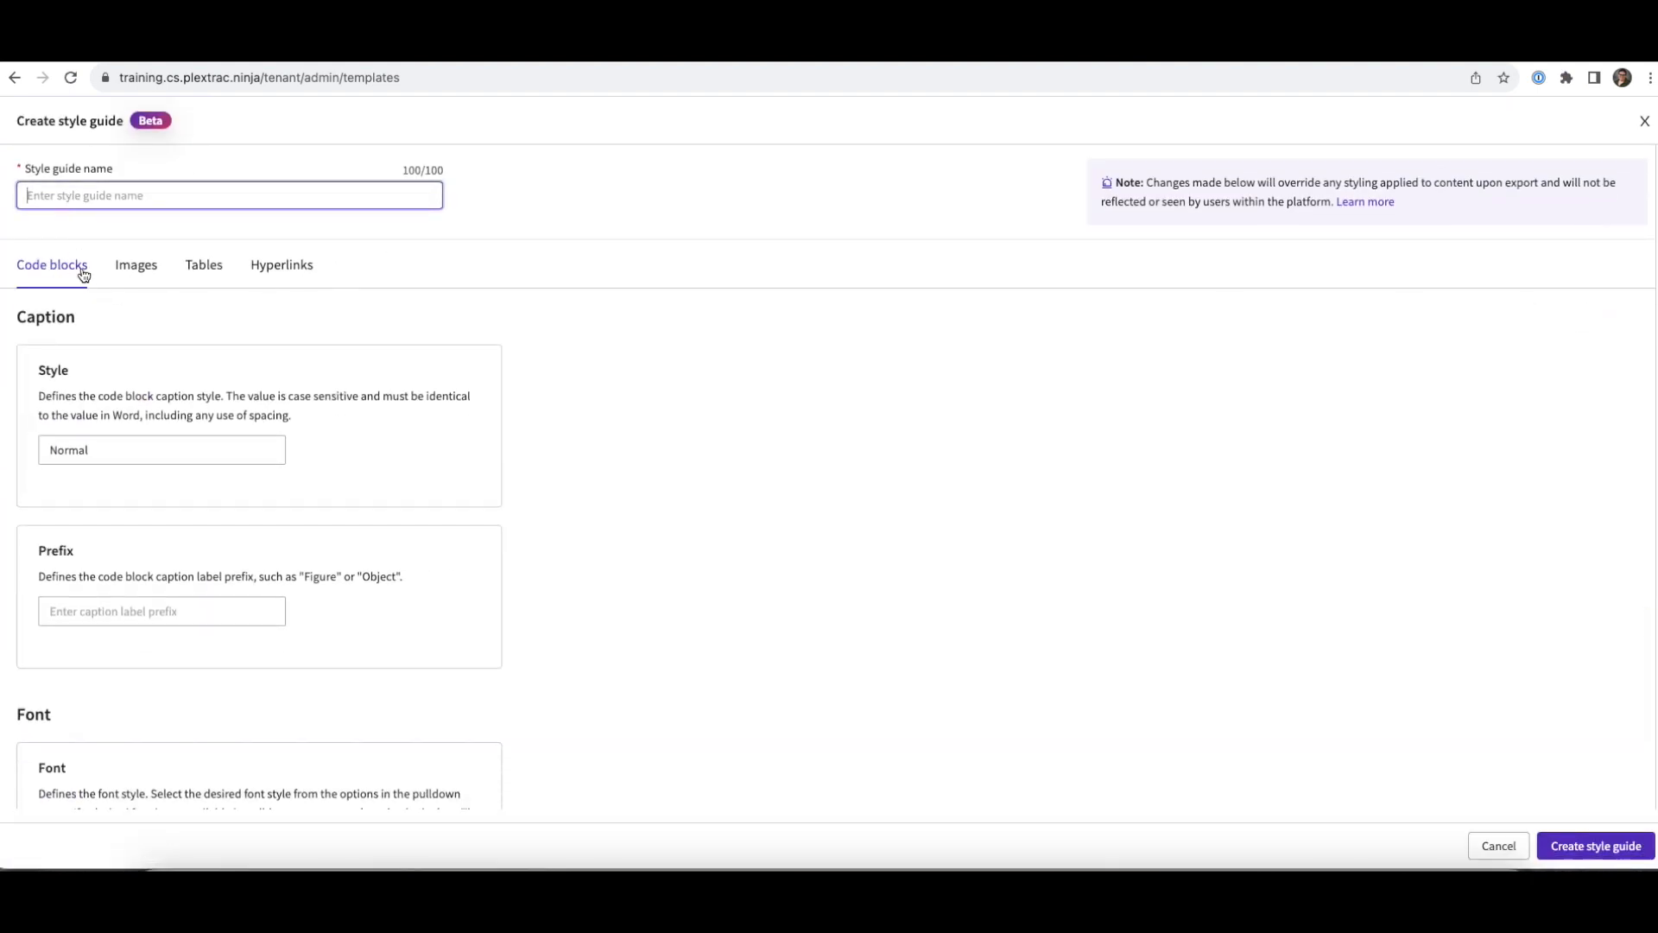
scroll(132, 471, down, 5)
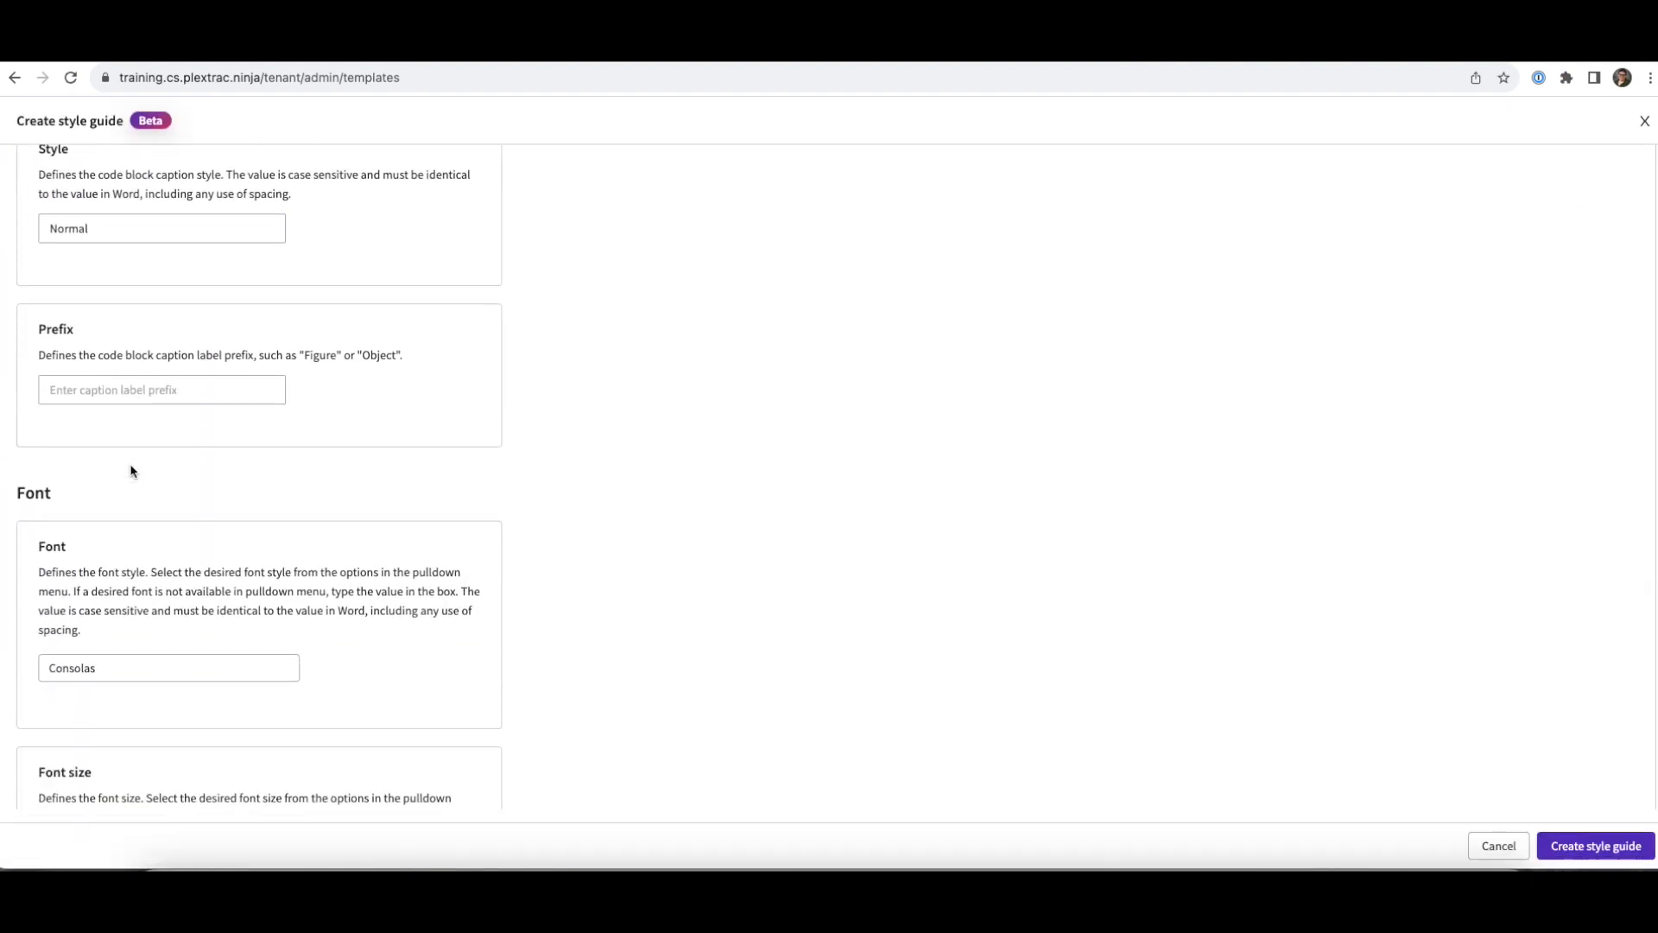
scroll(132, 471, down, 8)
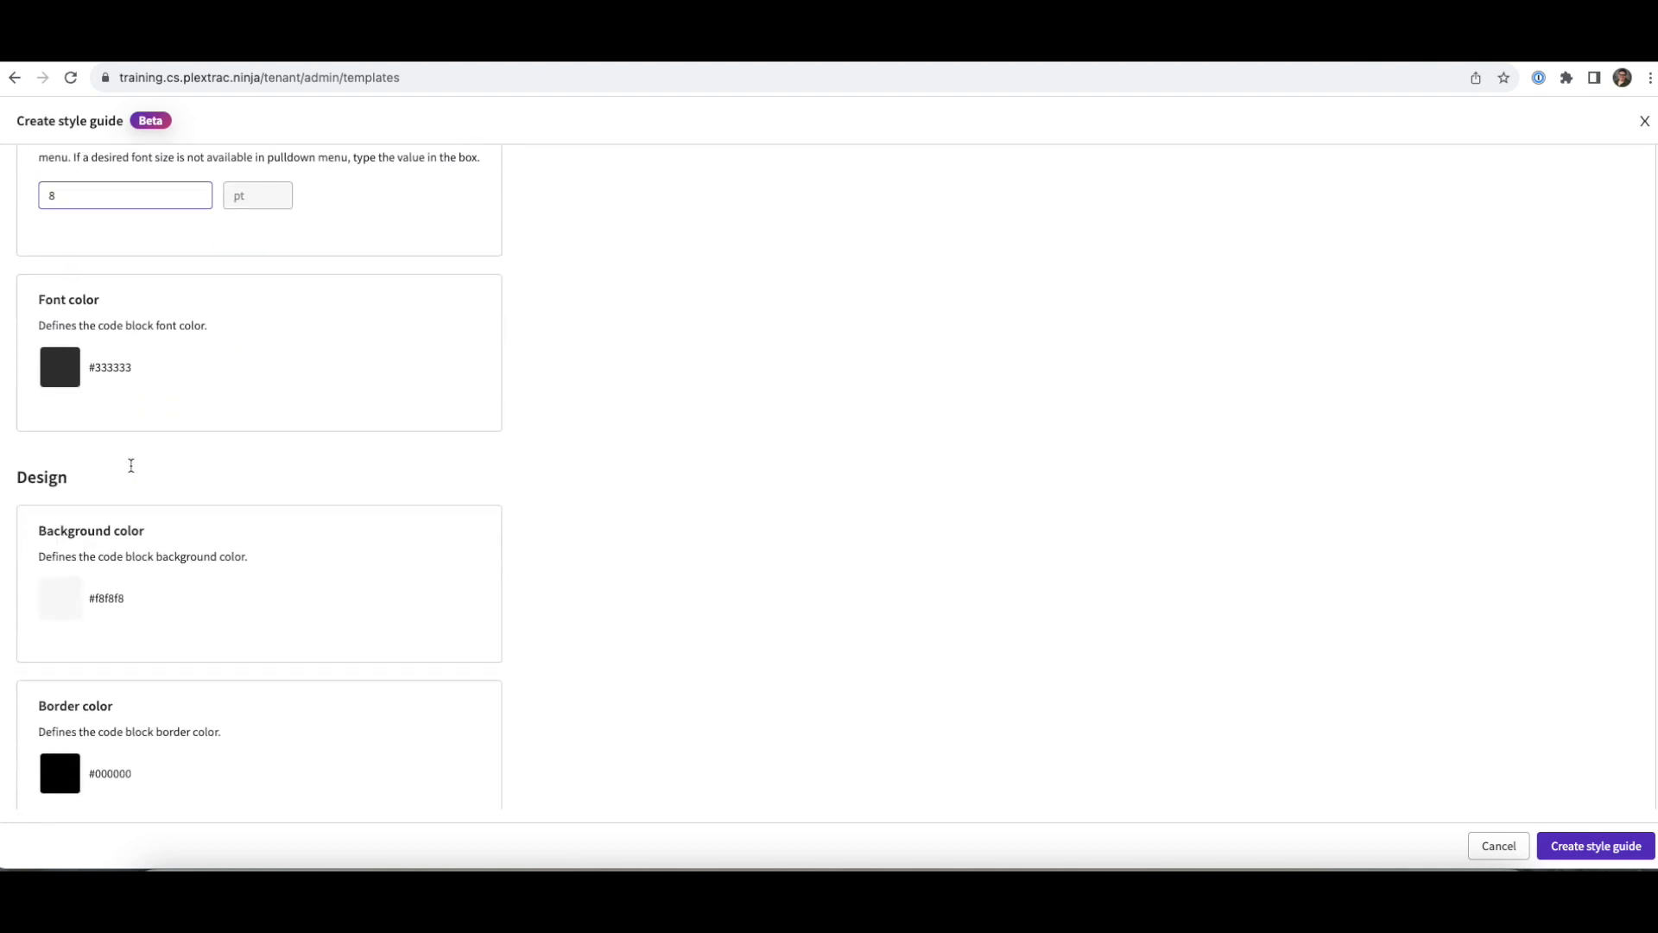
scroll(131, 471, down, 3)
scroll(131, 471, up, 15)
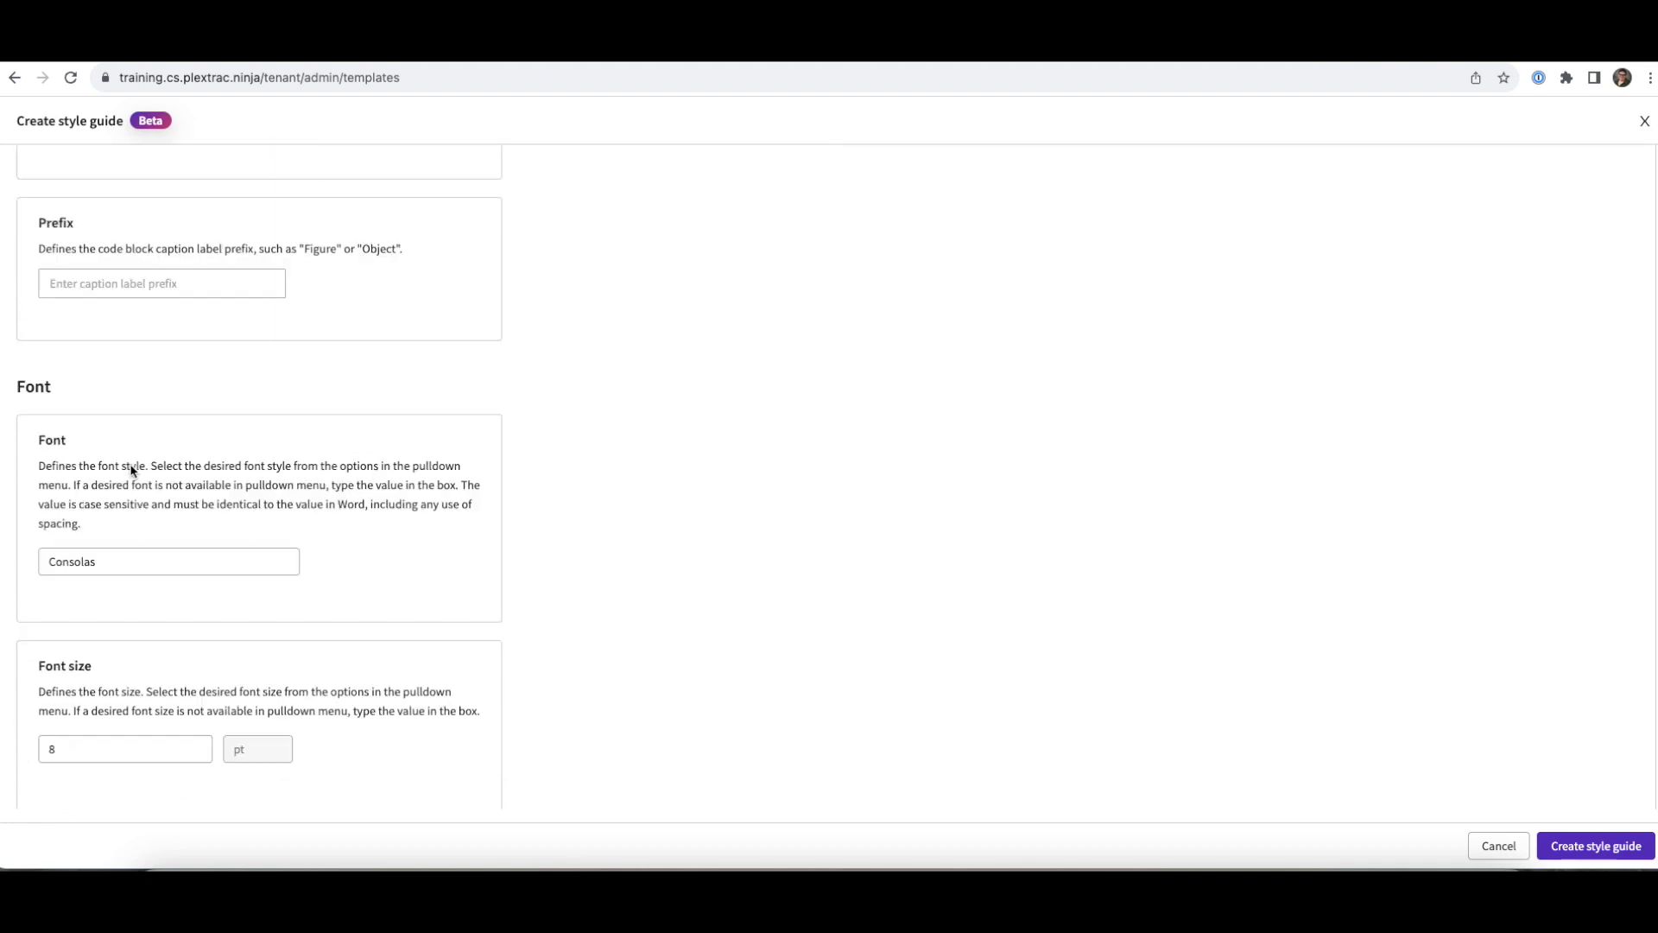
- Review the Images, Tables and Hyperlinks style settings, then return to the documentation Overview
click(123, 194)
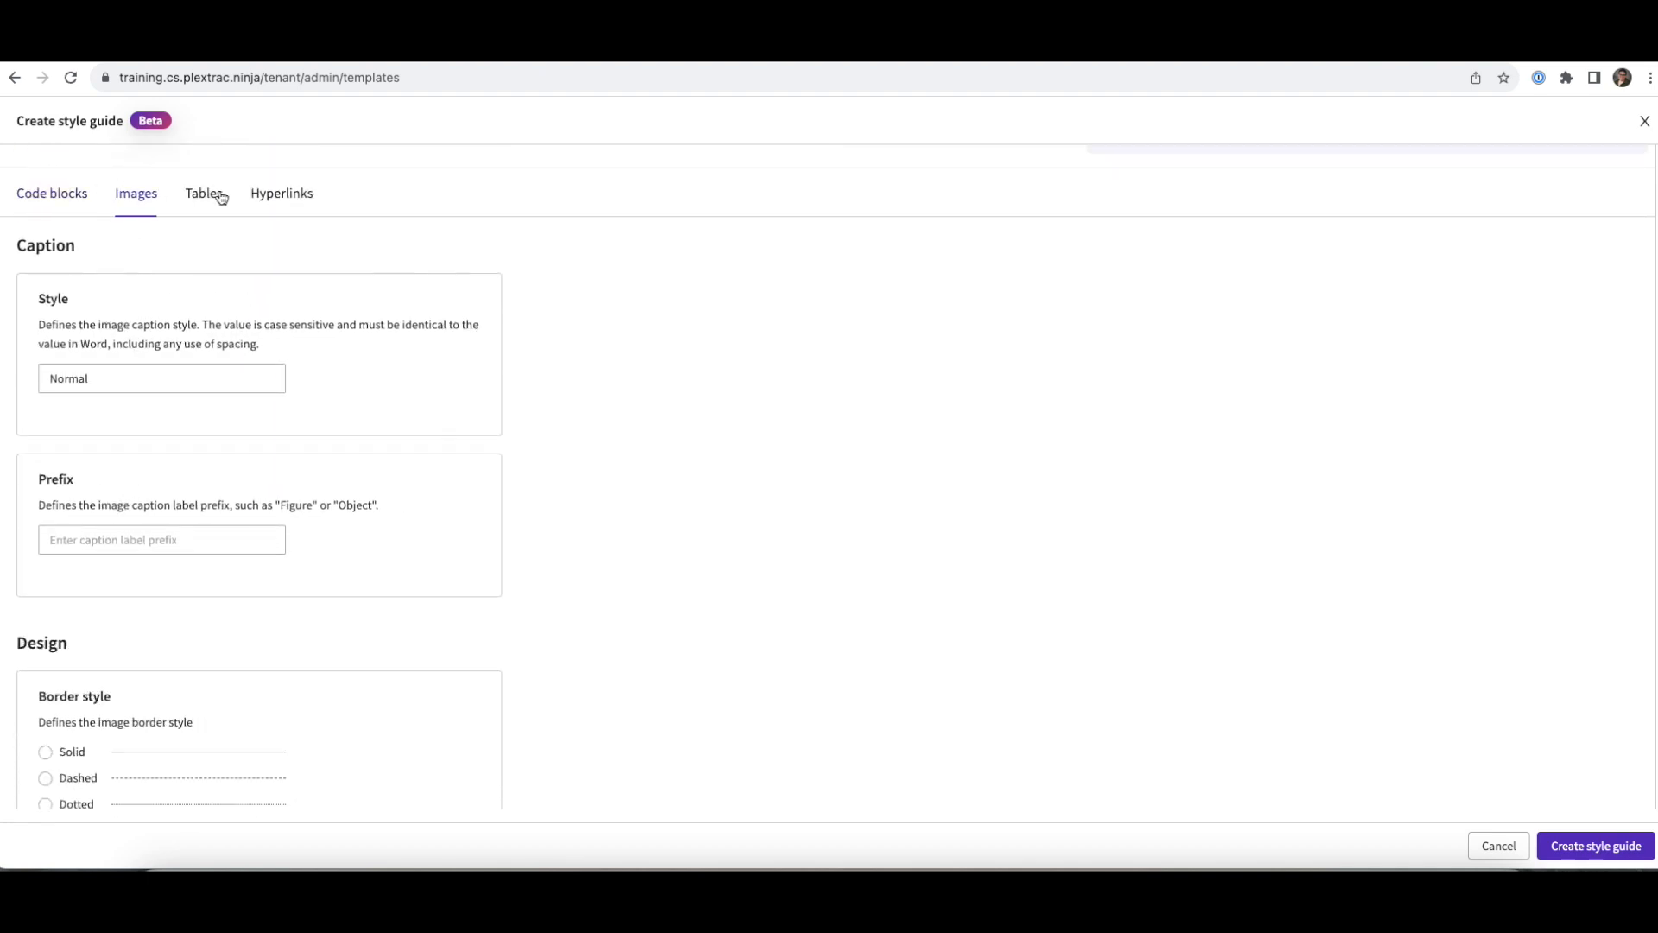
click(222, 198)
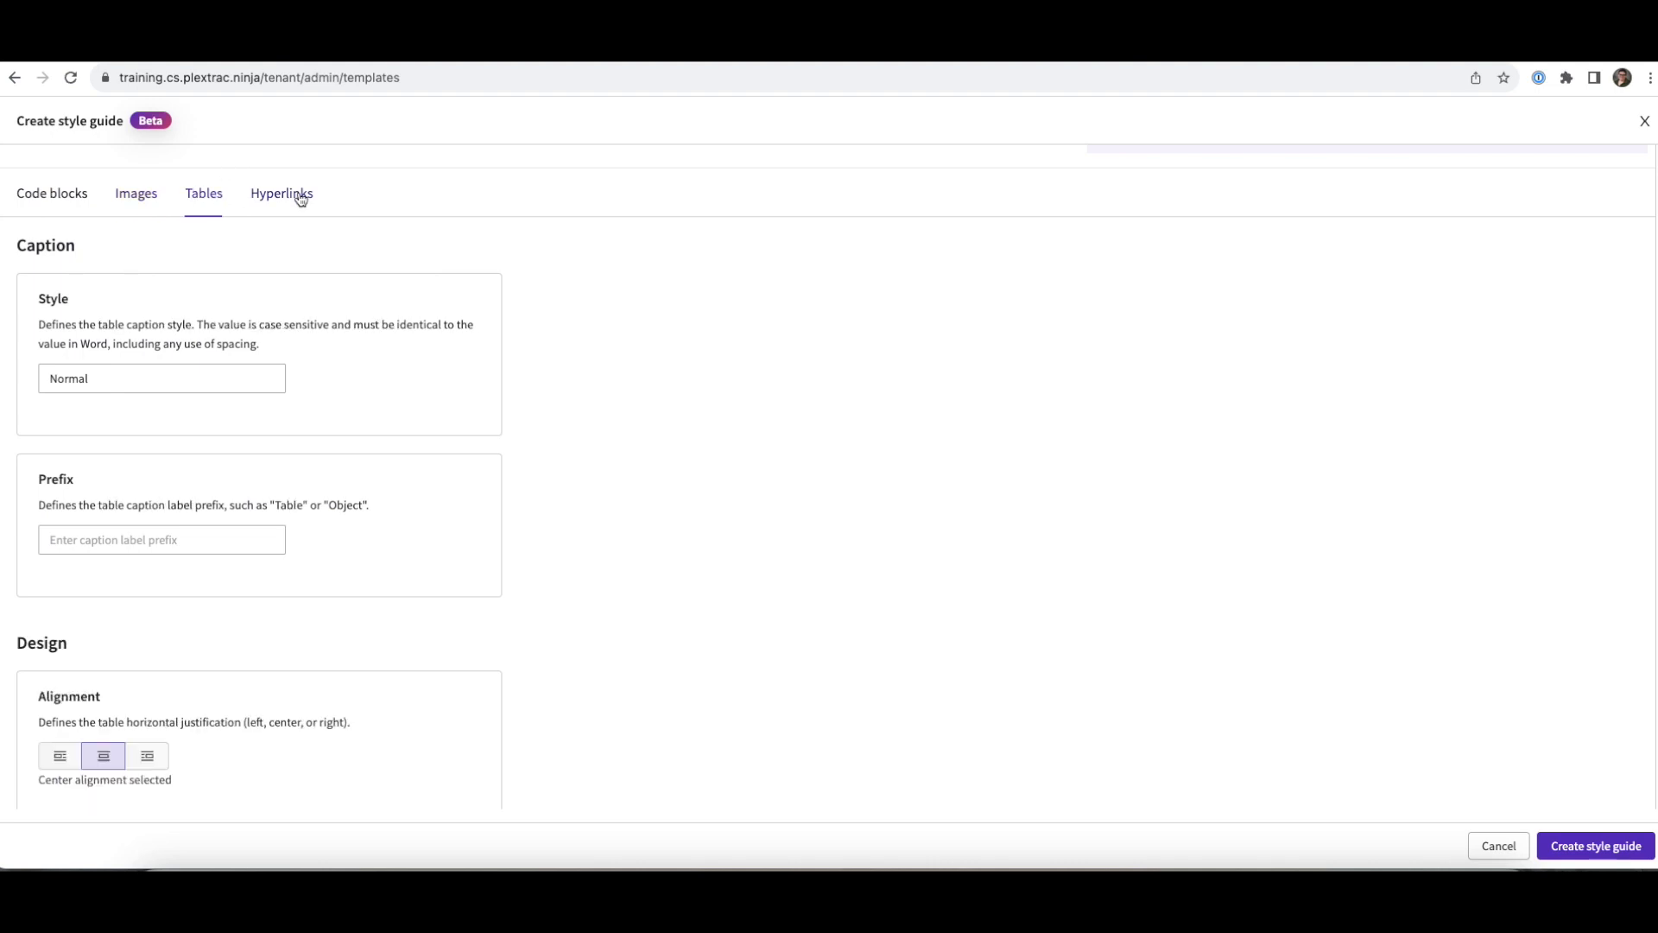
click(300, 199)
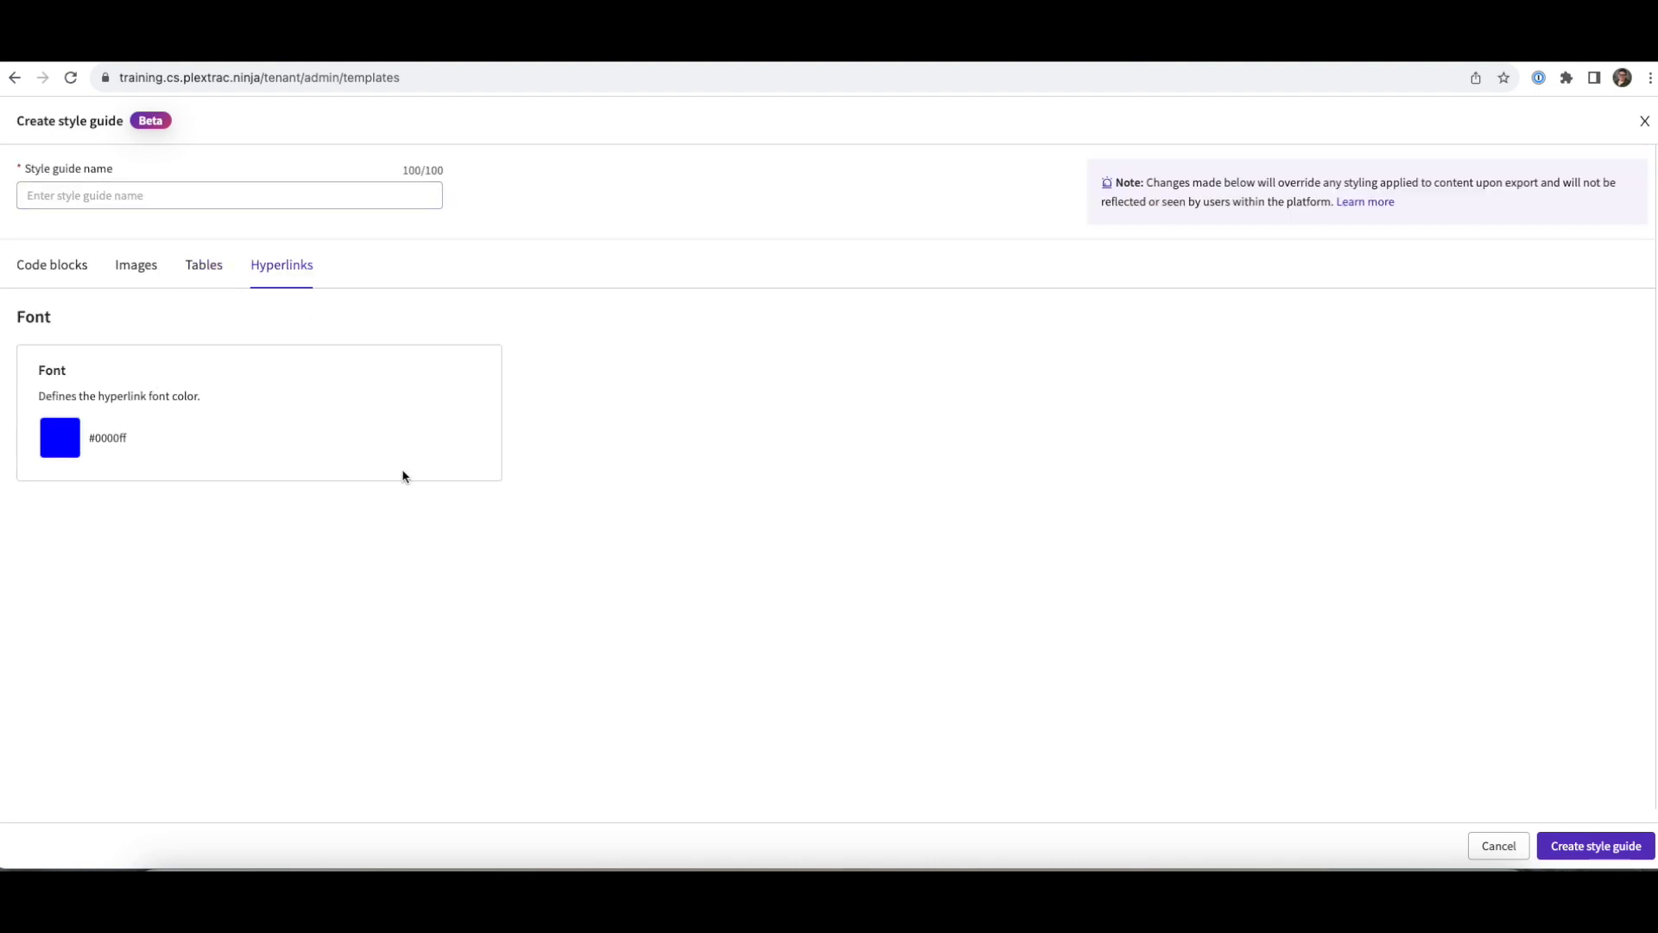
click(41, 279)
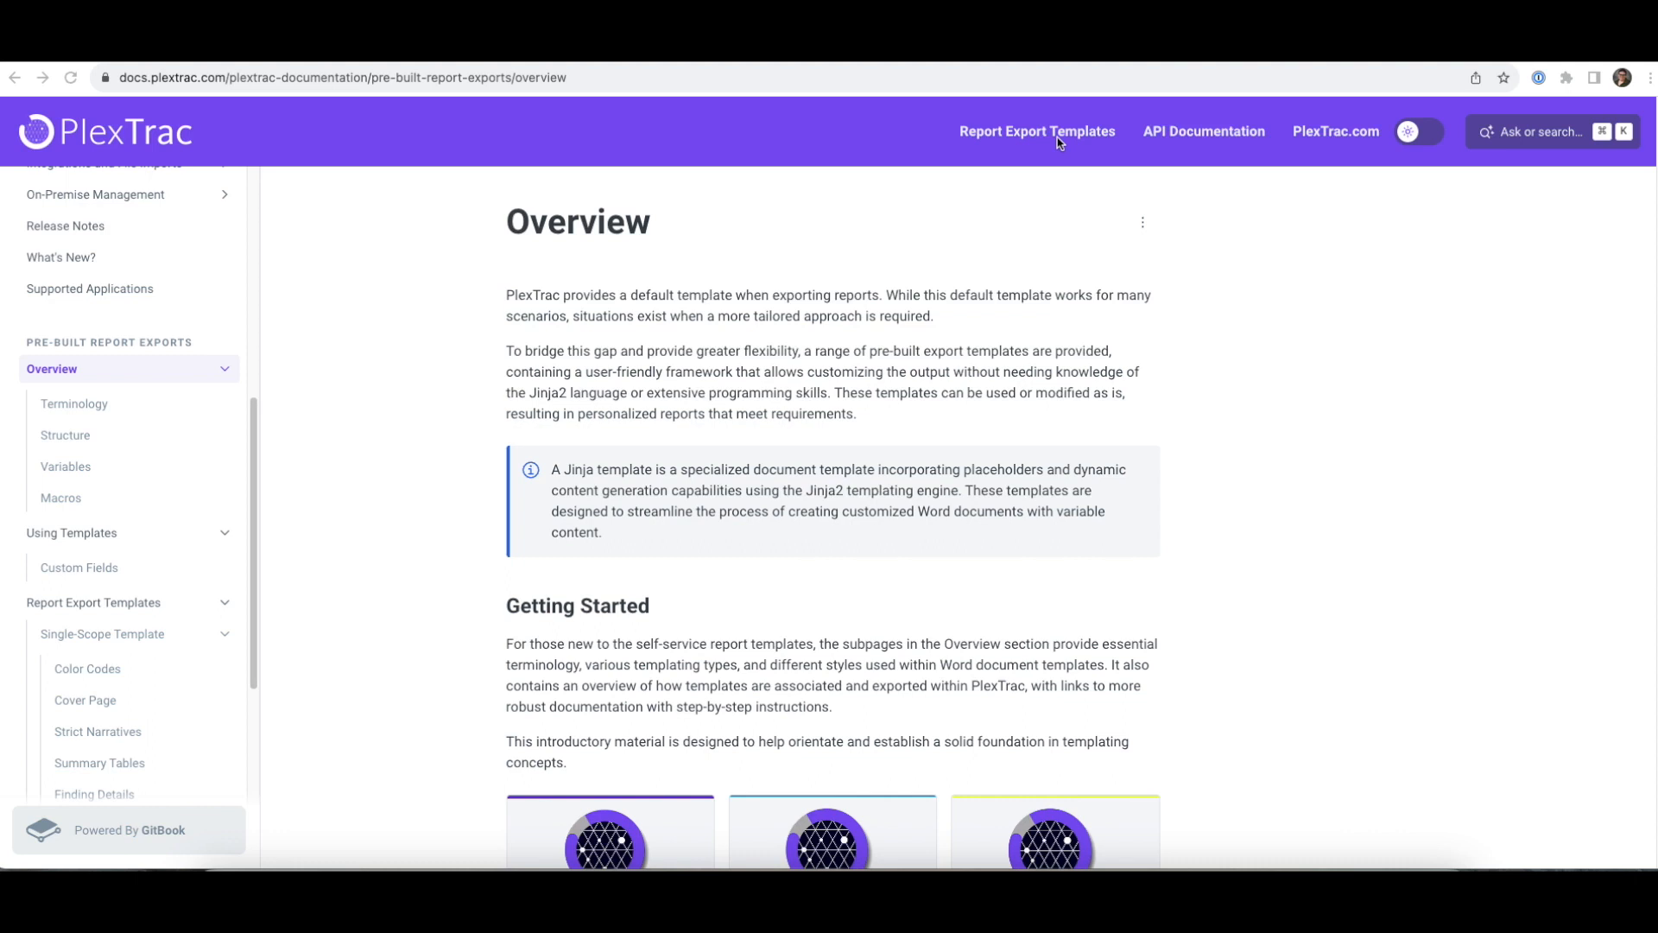
- Go to Report Export Templates > Template List and choose the Single-Scope template card
click(1023, 137)
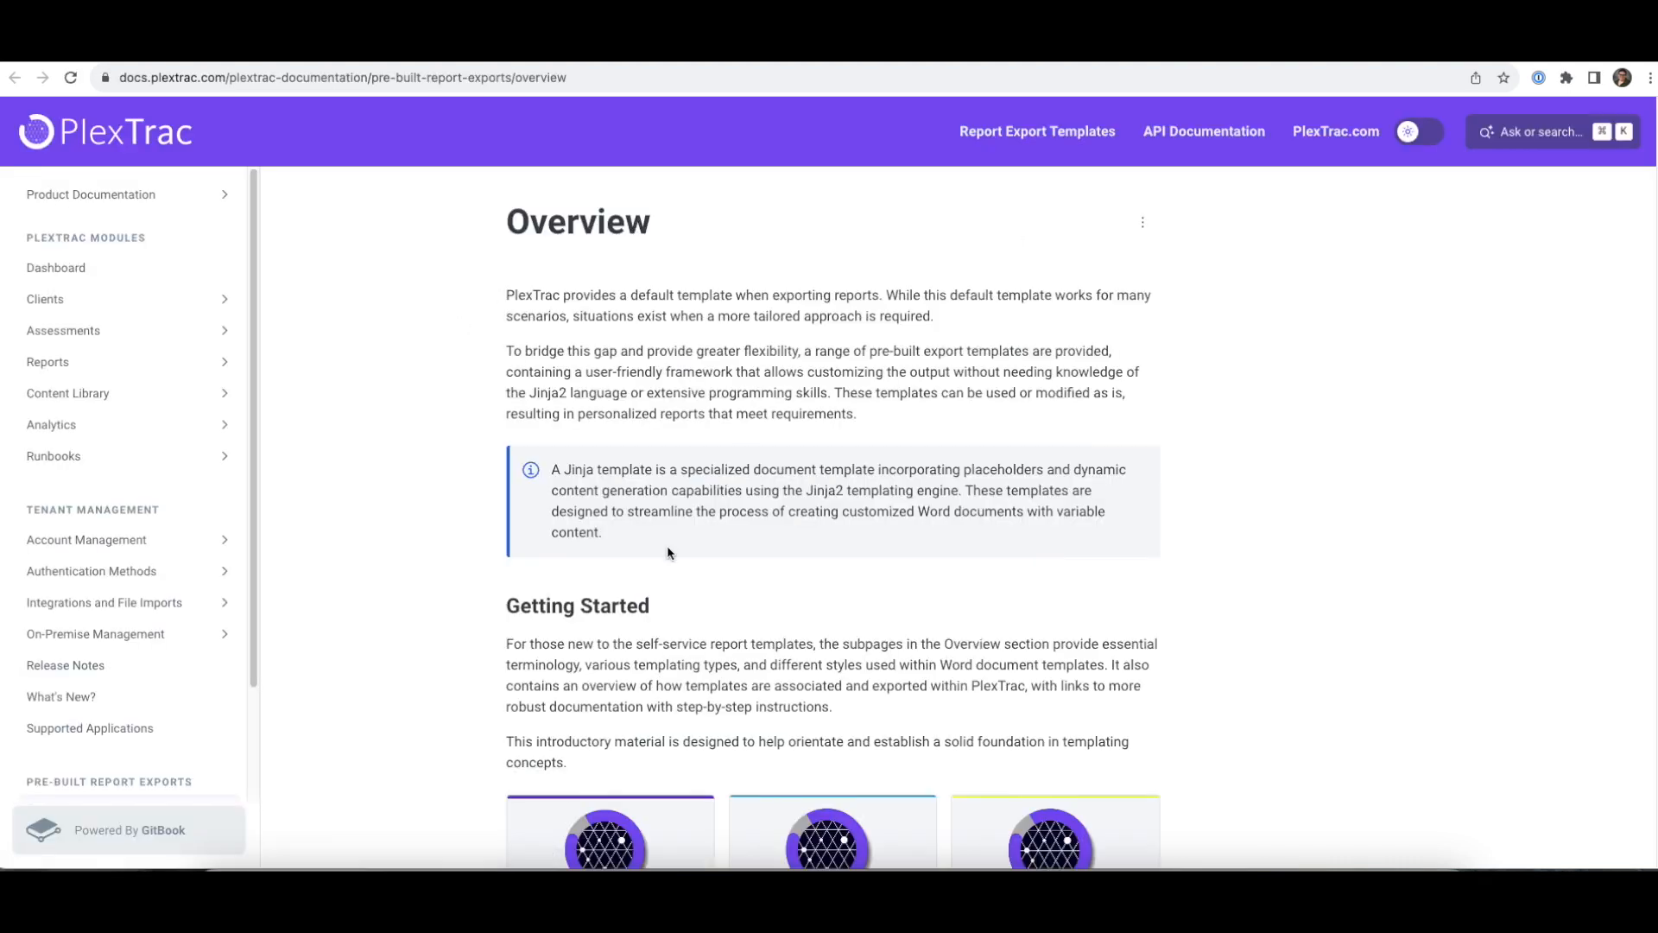
mouse_move(1041, 135)
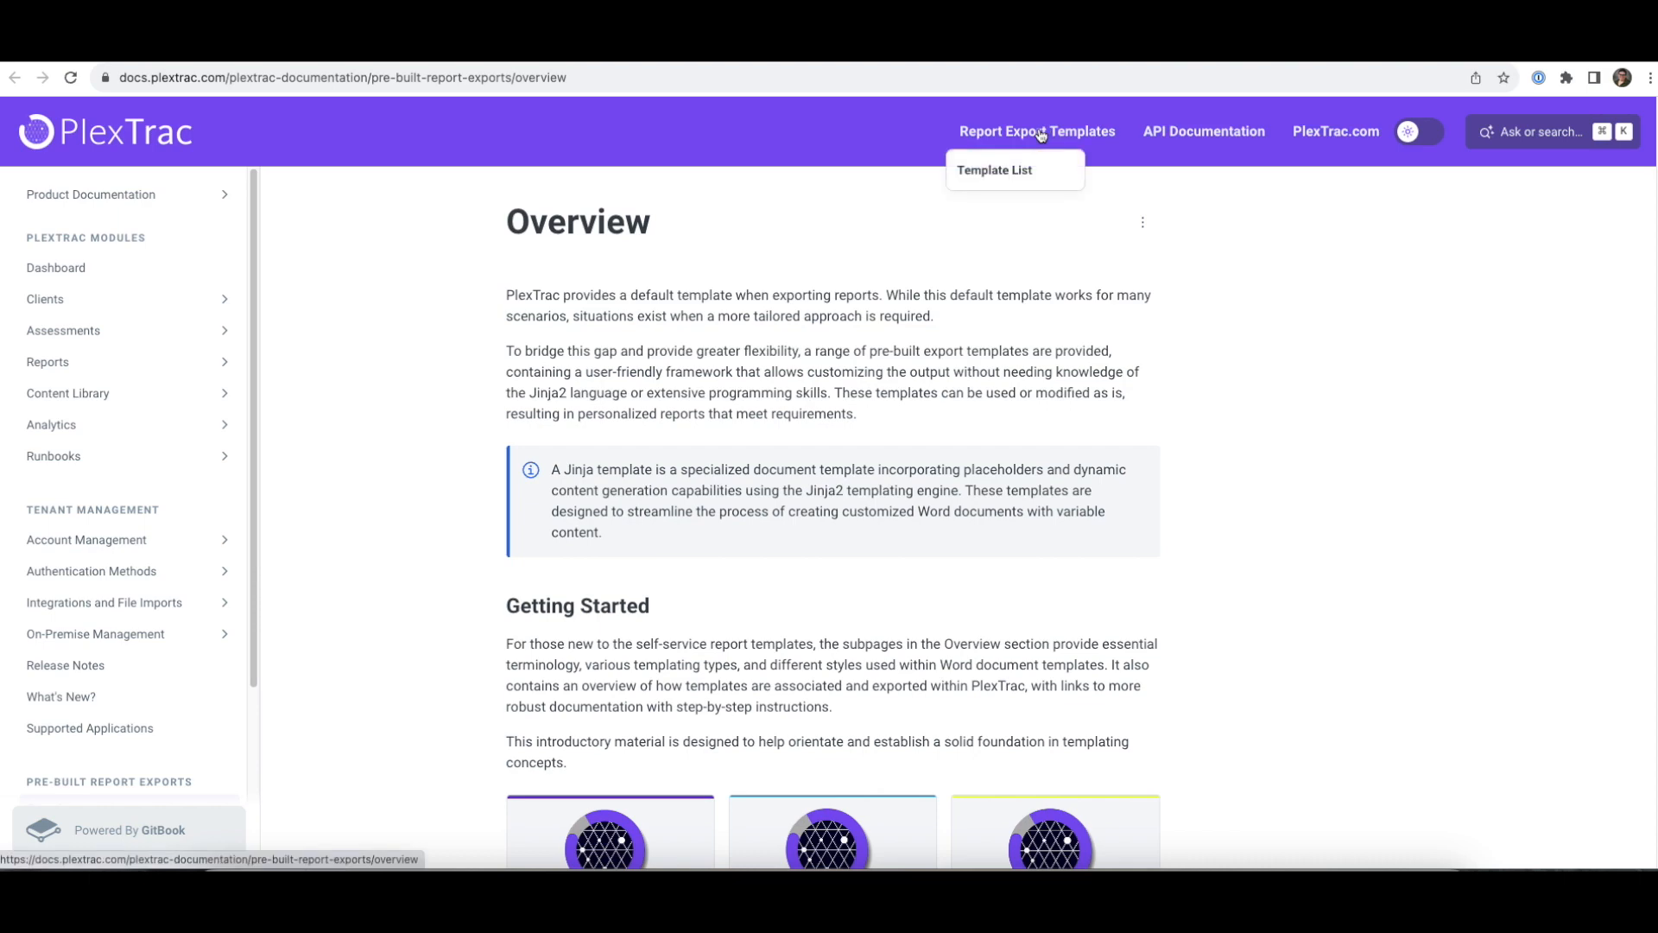
click(1019, 170)
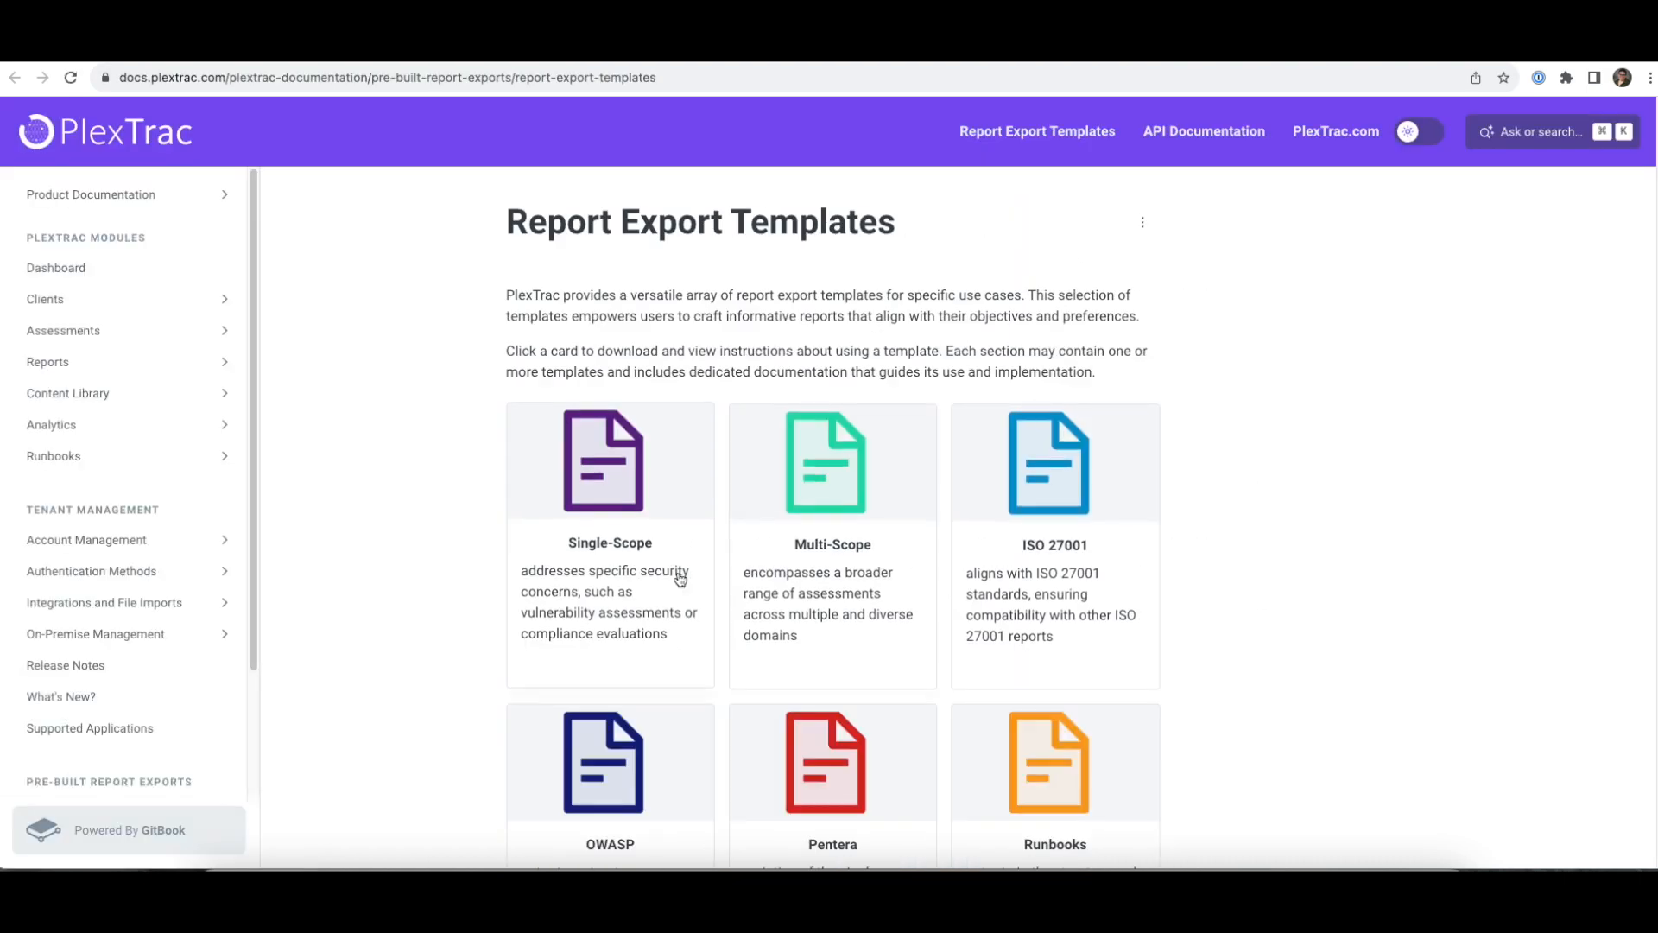
scroll(681, 580, down, 3)
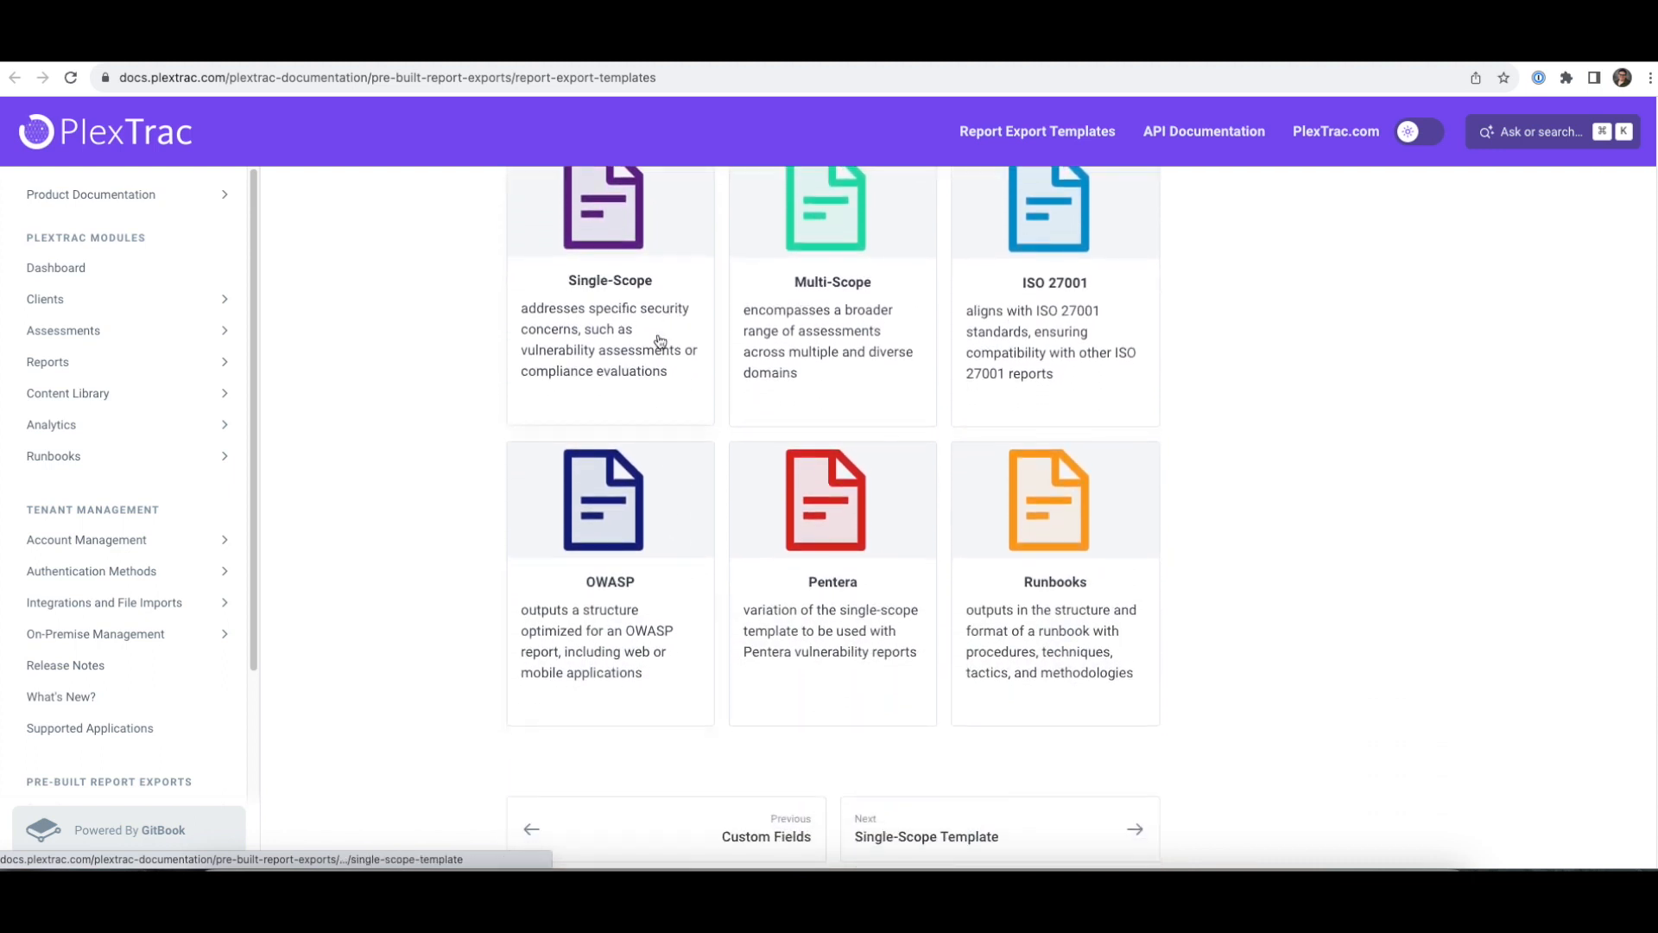
scroll(669, 350, up, 1)
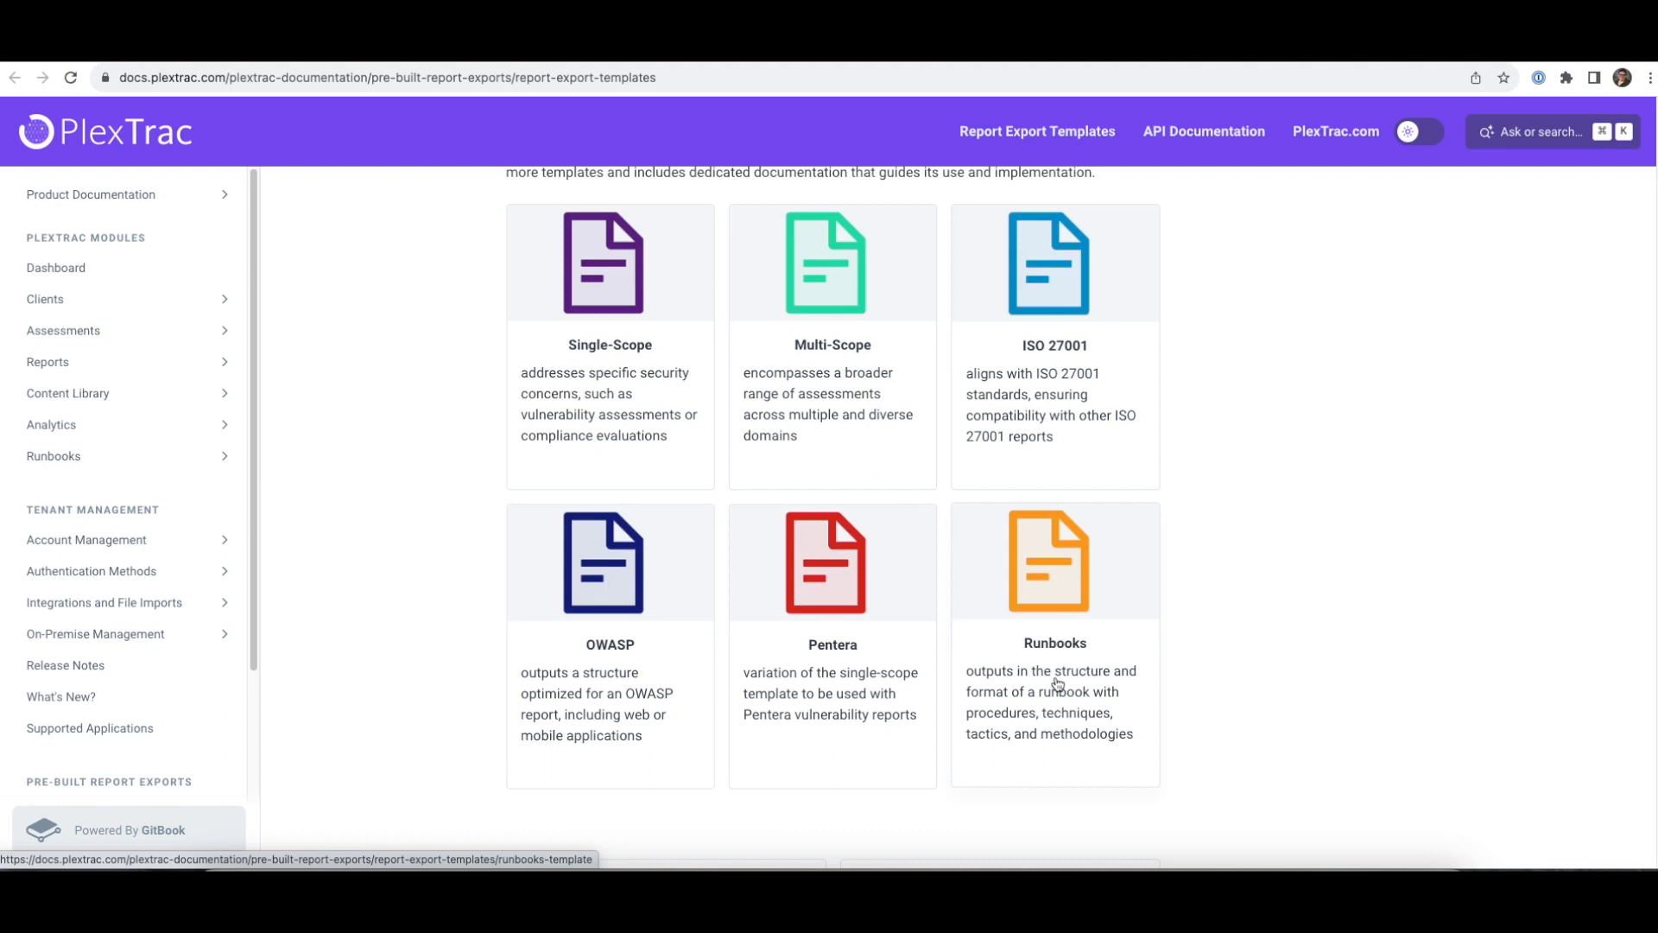
scroll(1057, 684, up, 2)
click(544, 469)
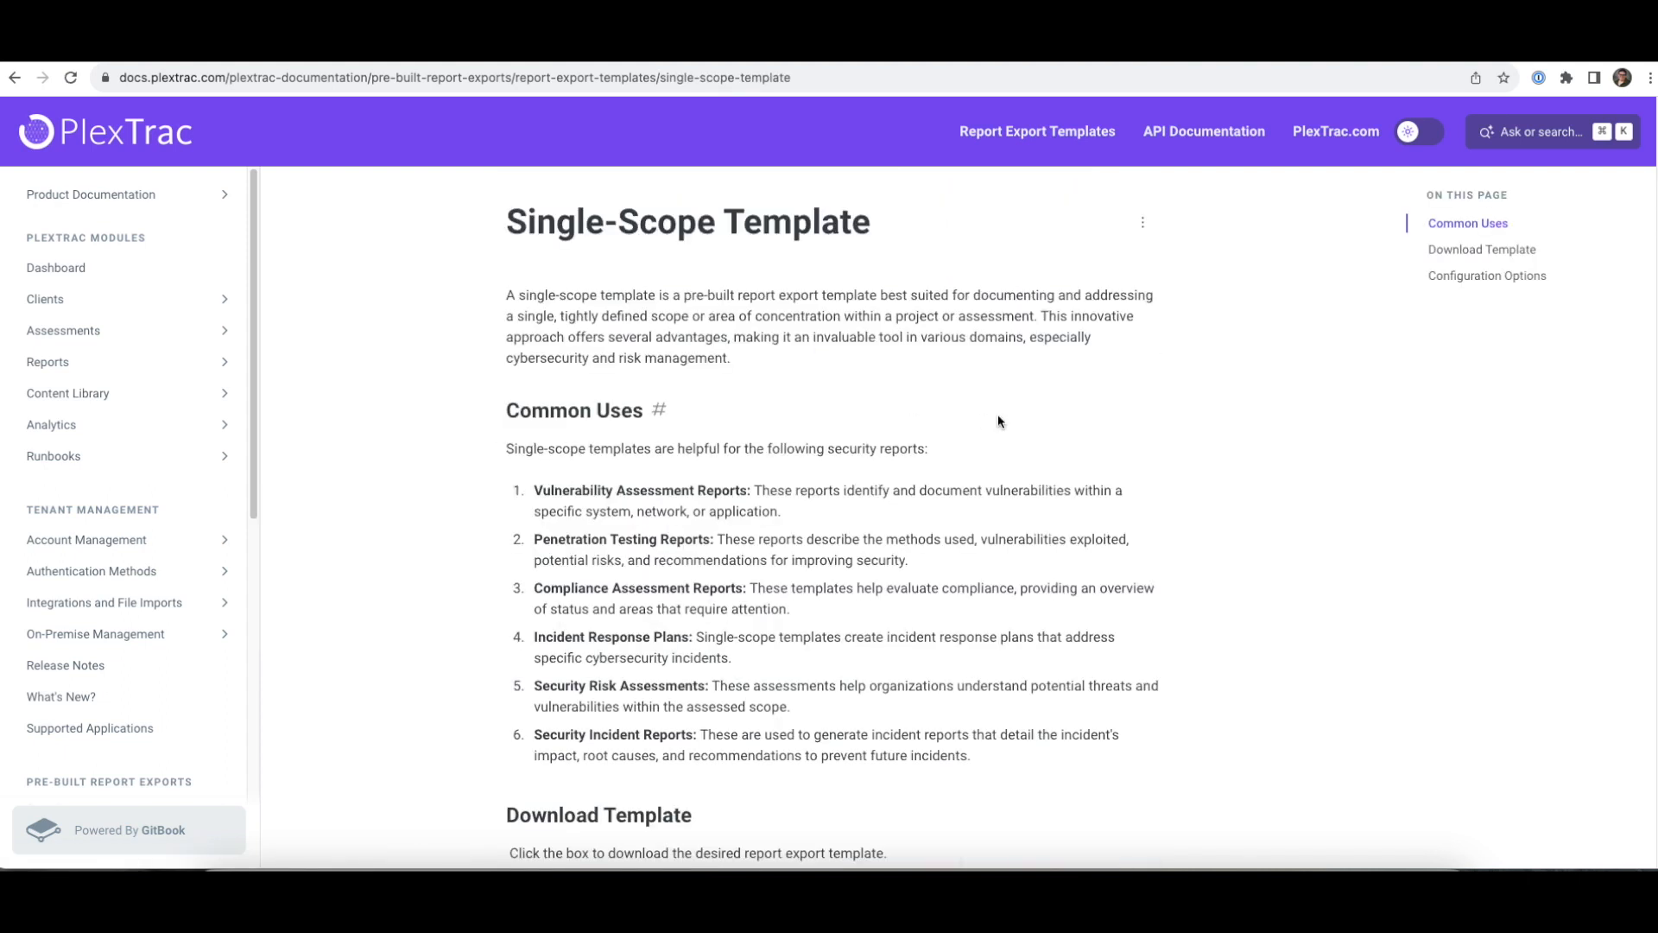
- Scroll down to Configuration Options and open the Color Codes instructions
scroll(998, 421, down, 2)
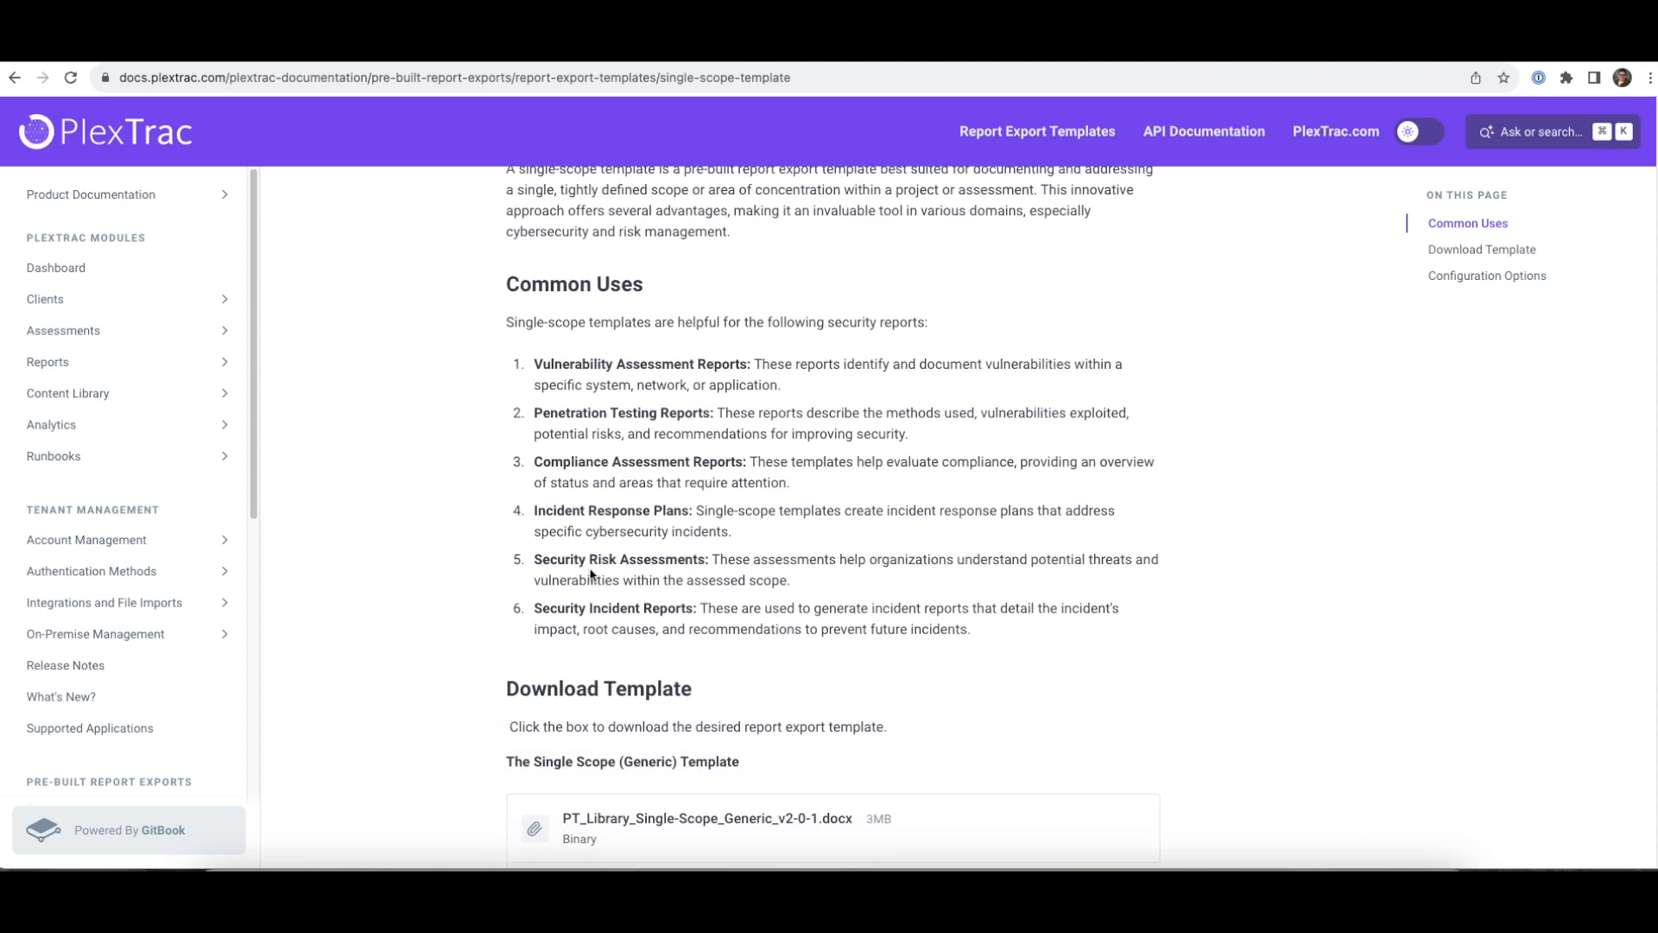
scroll(593, 575, down, 2)
scroll(590, 570, down, 2)
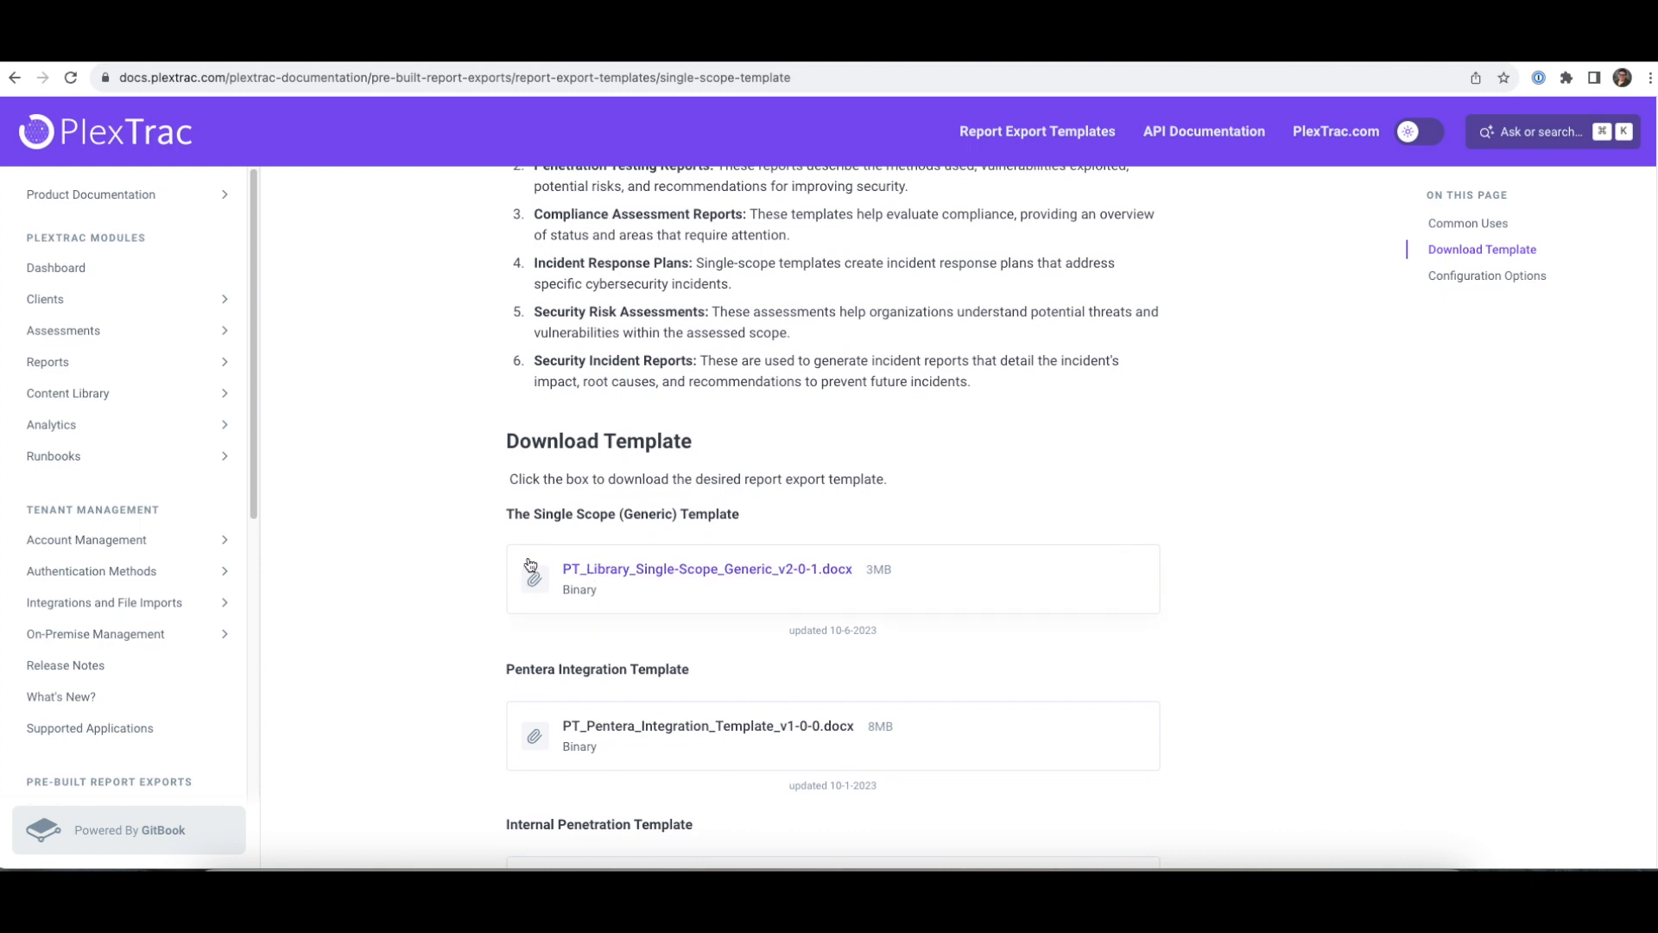
scroll(763, 581, down, 2)
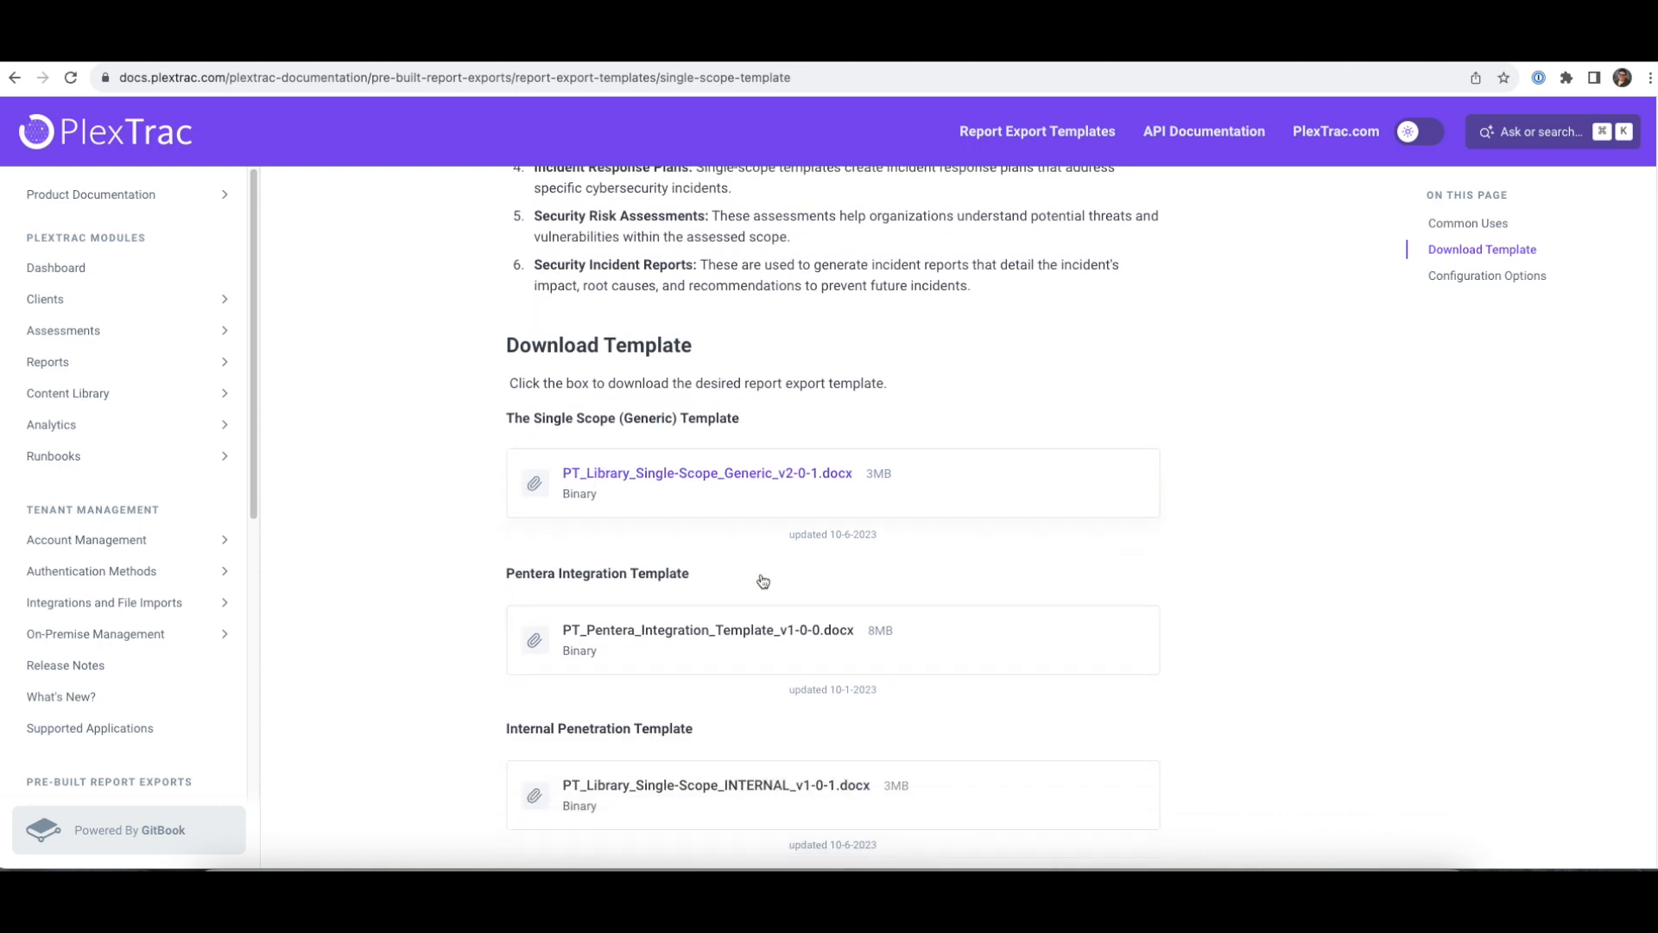
scroll(762, 581, down, 6)
scroll(763, 580, down, 6)
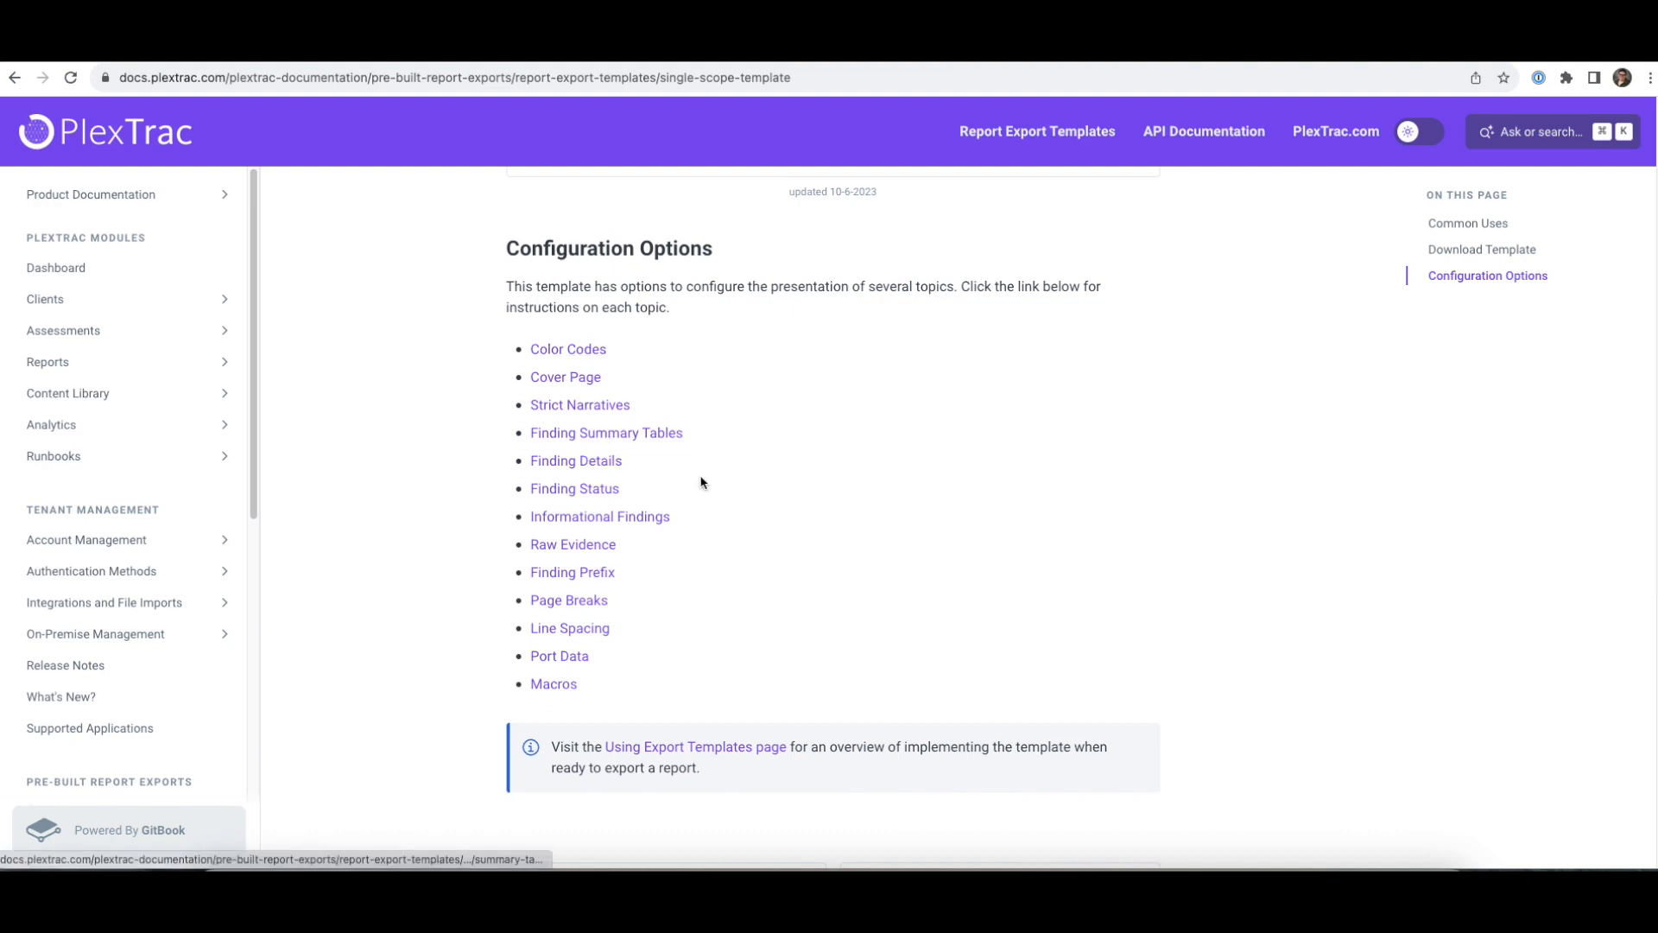
scroll(701, 482, down, 1)
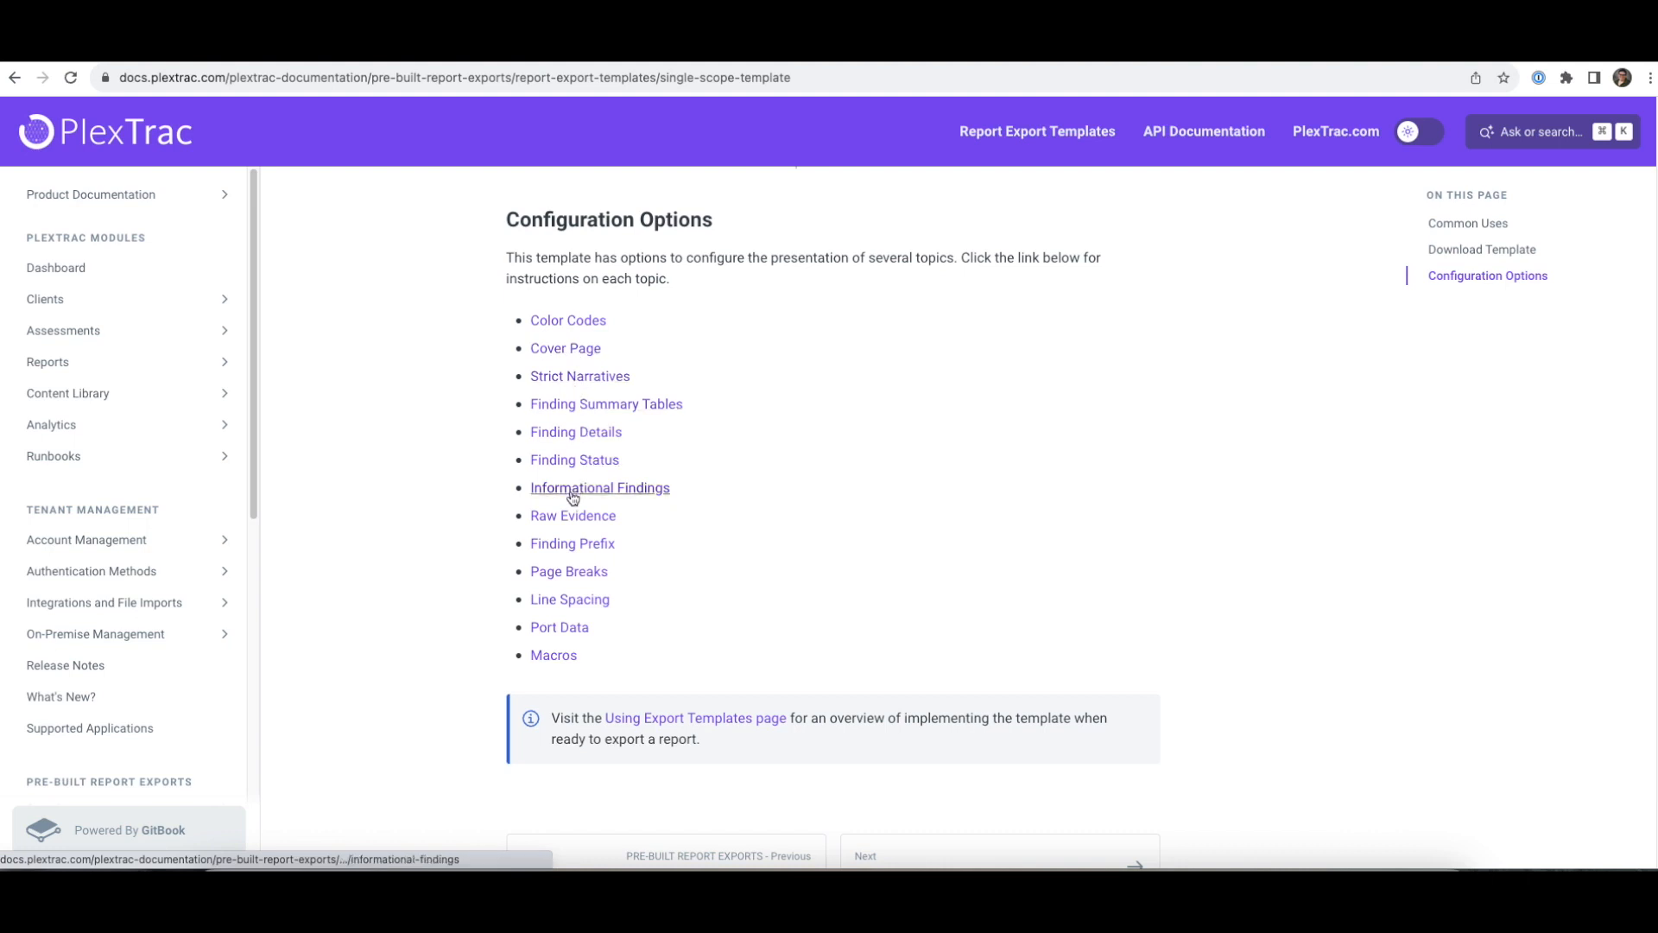
click(564, 325)
- Show the Color Codes page from the sidebar, next to the template open in Word
scroll(939, 394, down, 1)
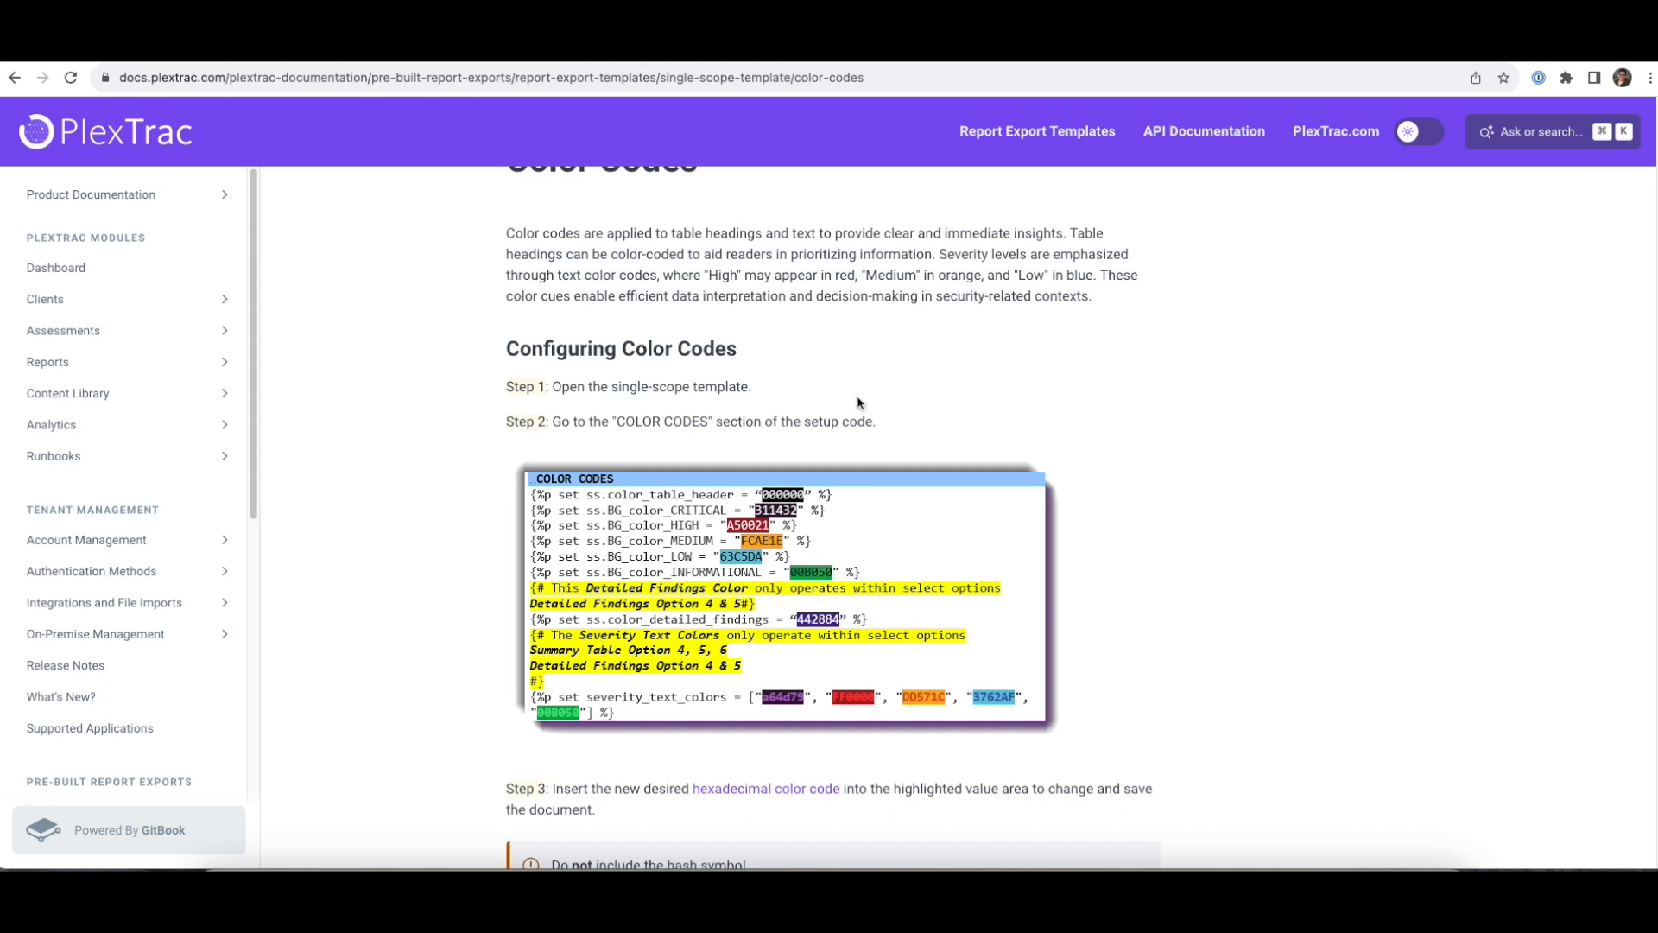
scroll(859, 398, up, 1)
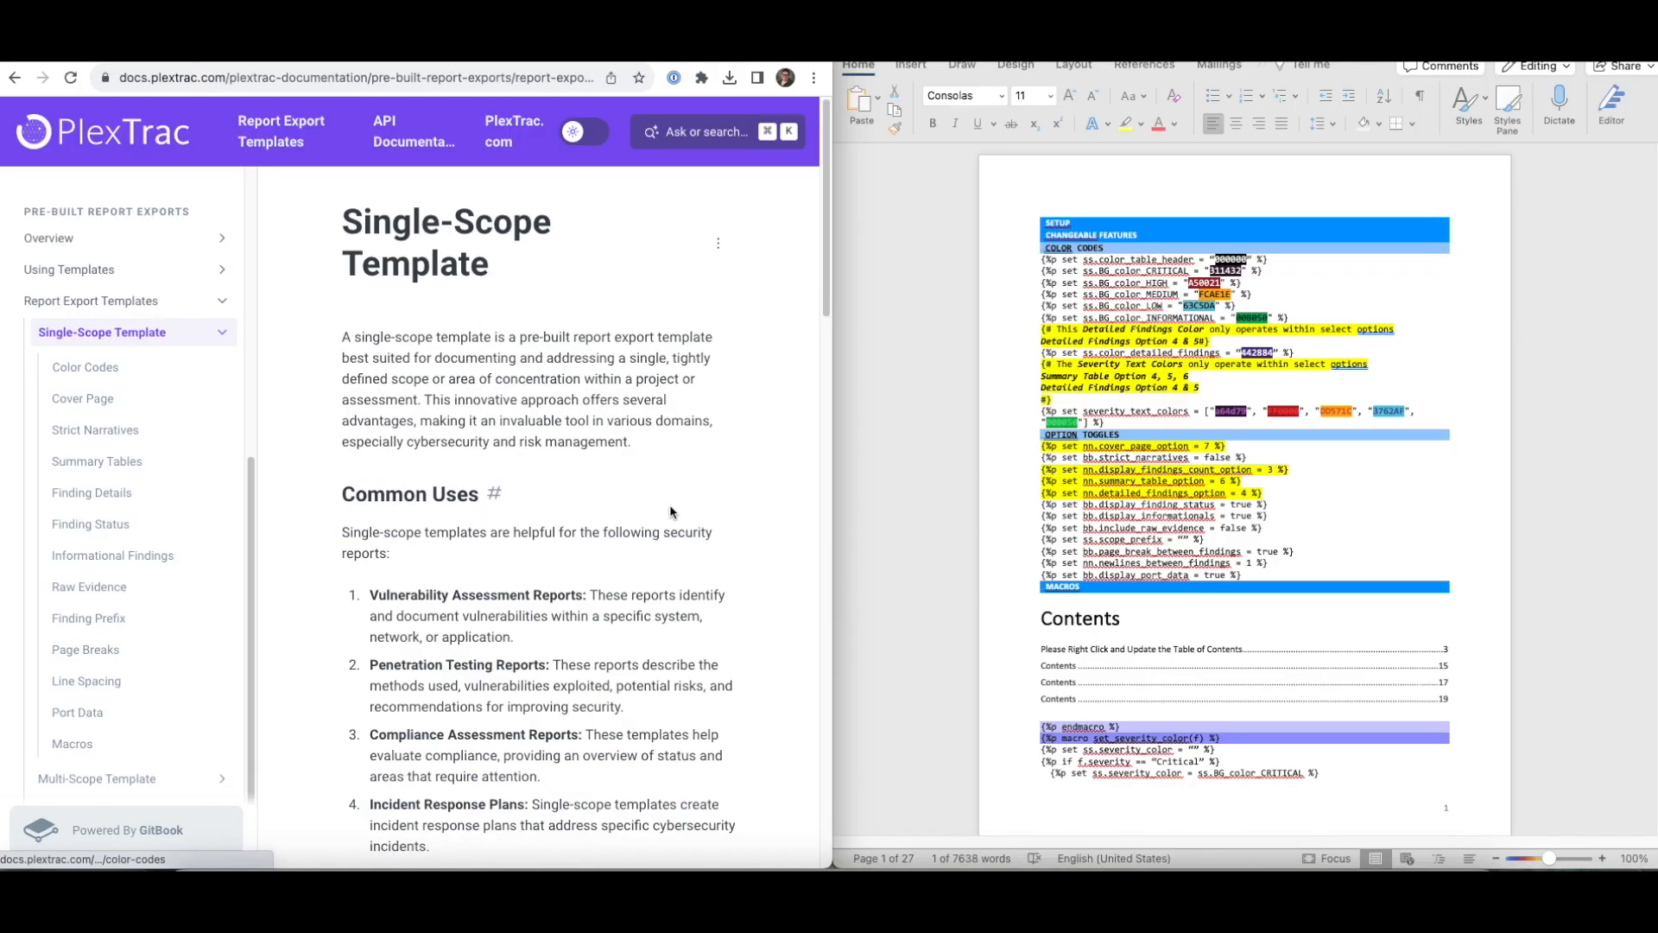
scroll(670, 511, down, 6)
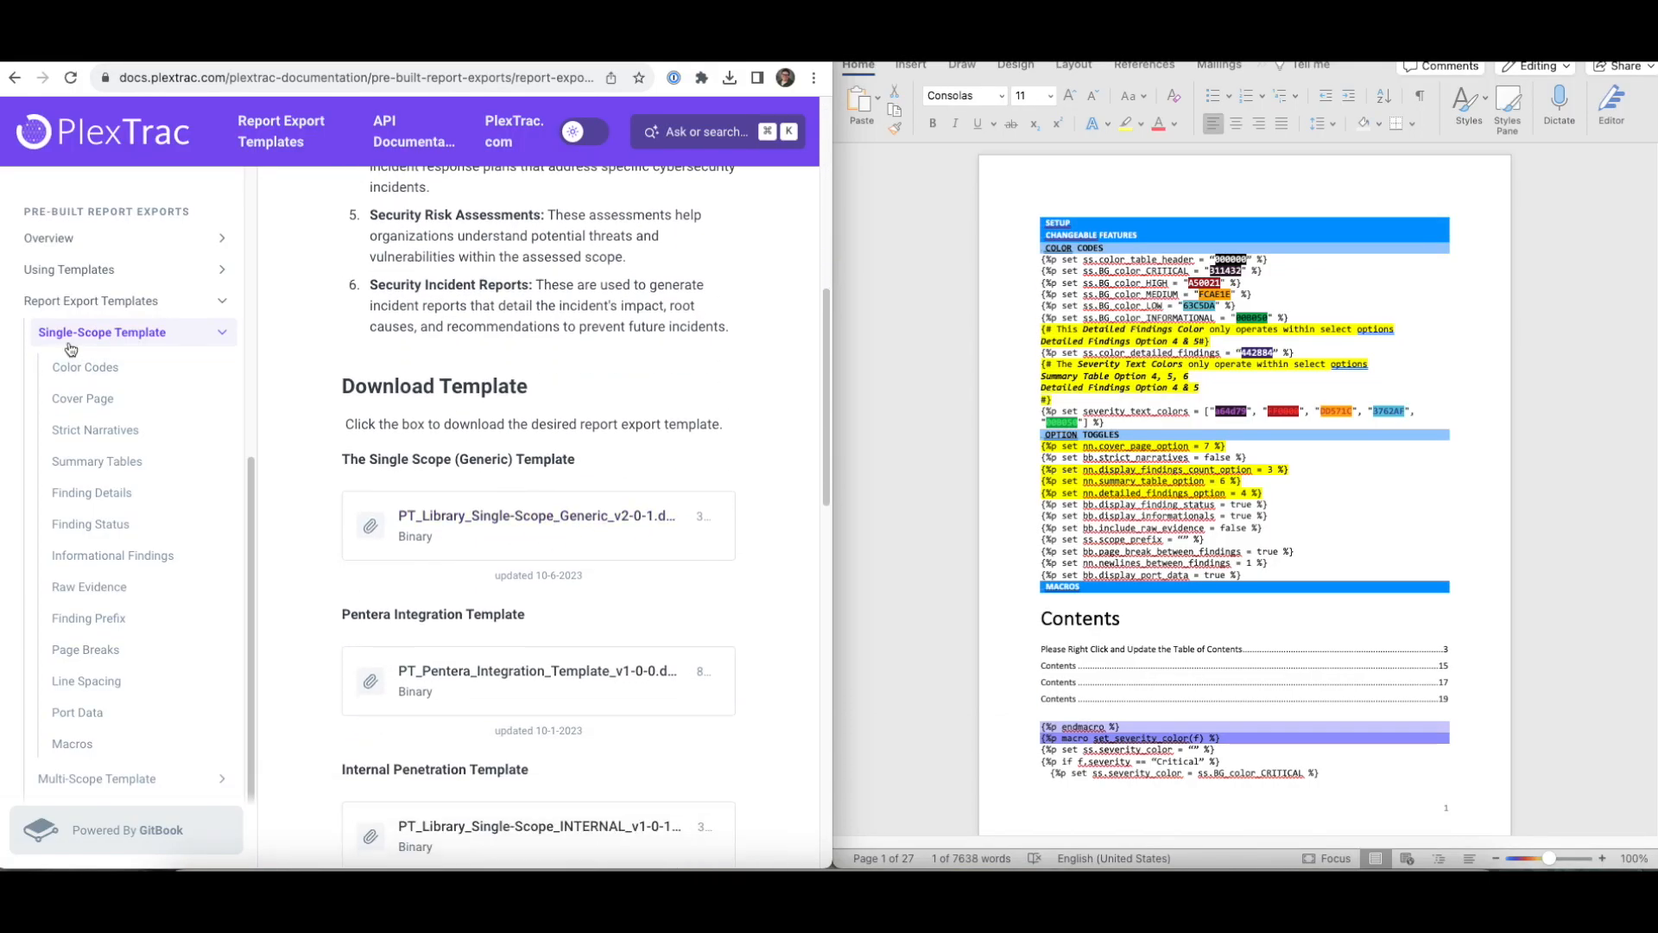
click(129, 381)
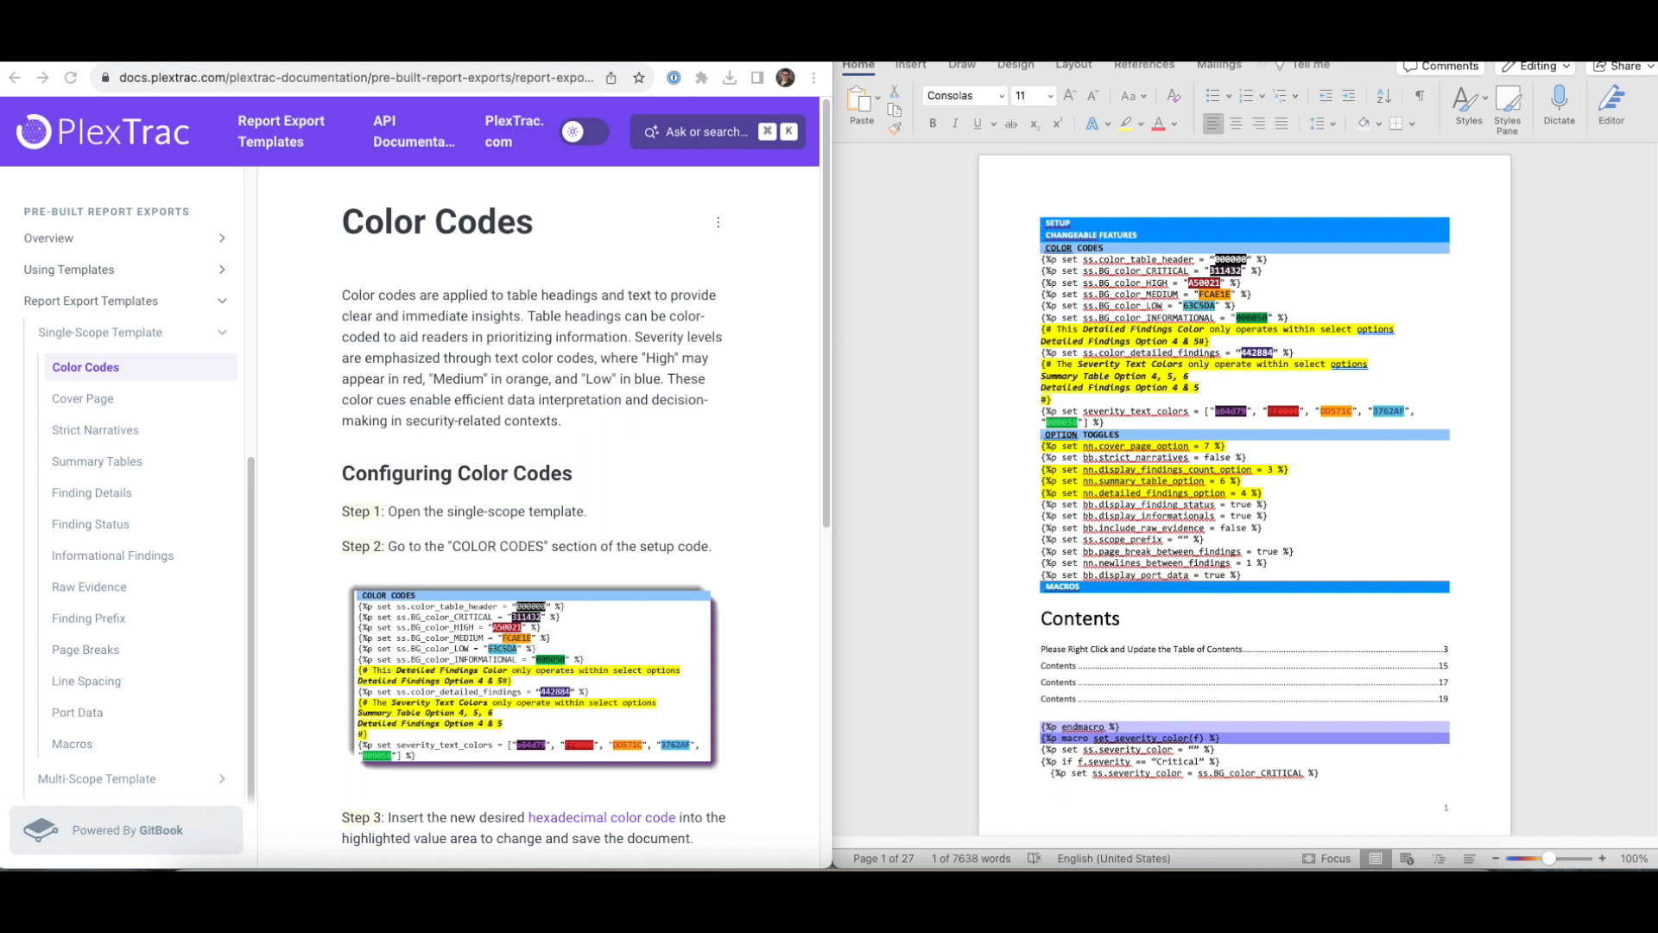
- Set the table header colour to 7E50F1, critical to 442884 and HIGH to E92B2E
double_click(1232, 260)
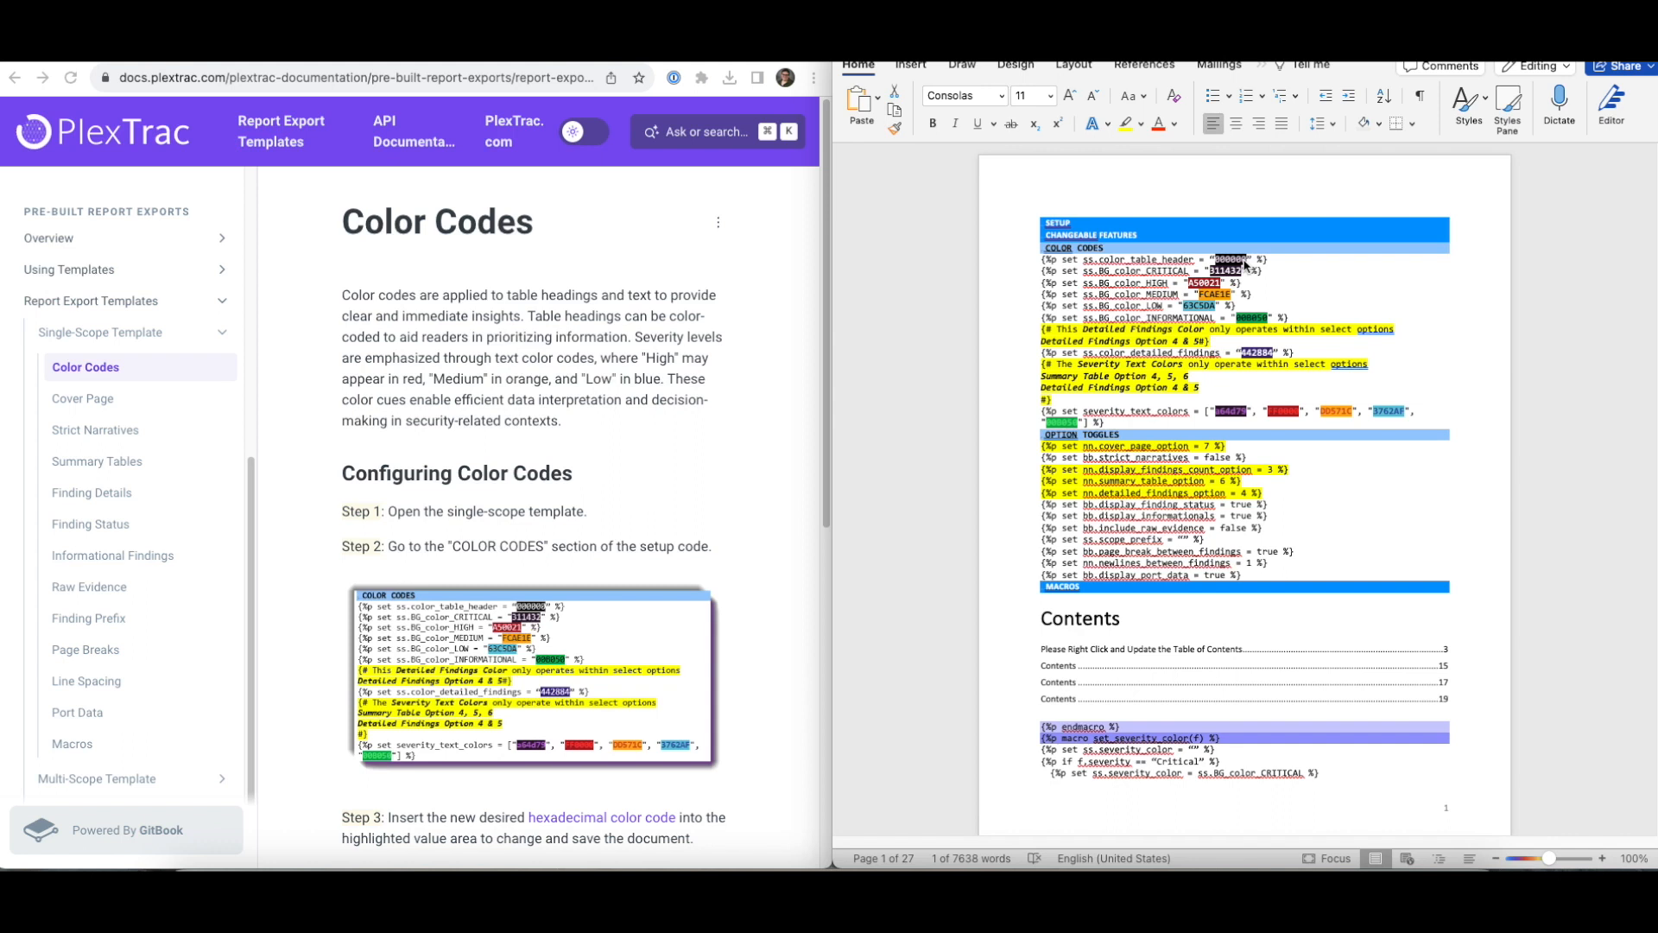
text(7E50F1)
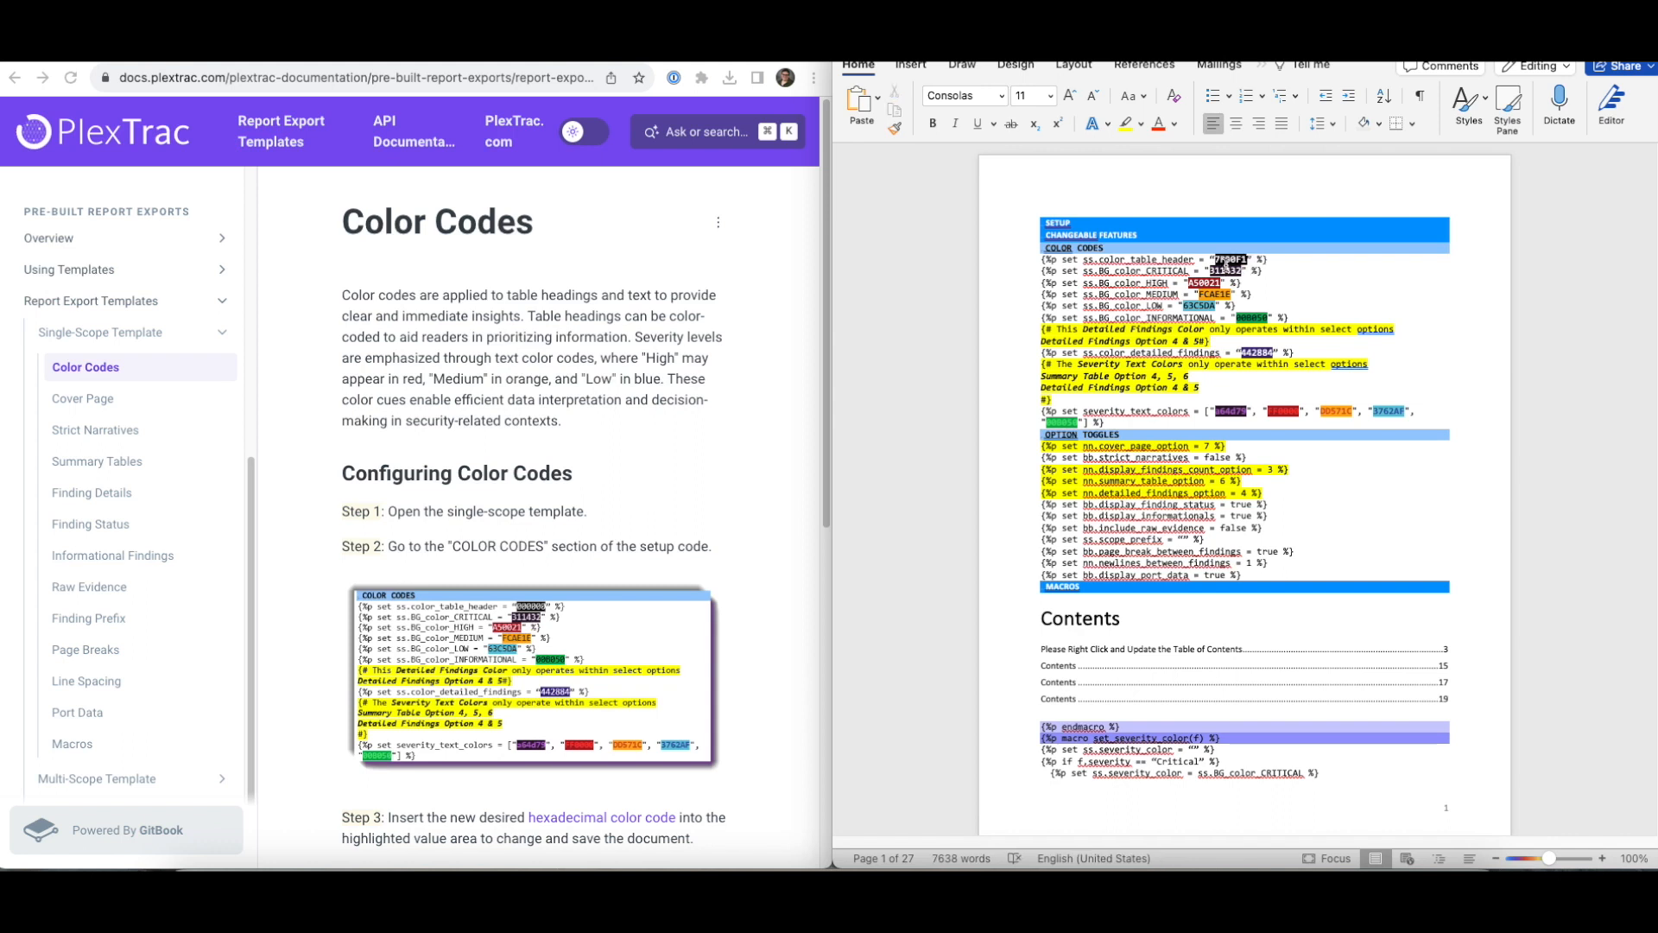
double_click(1225, 270)
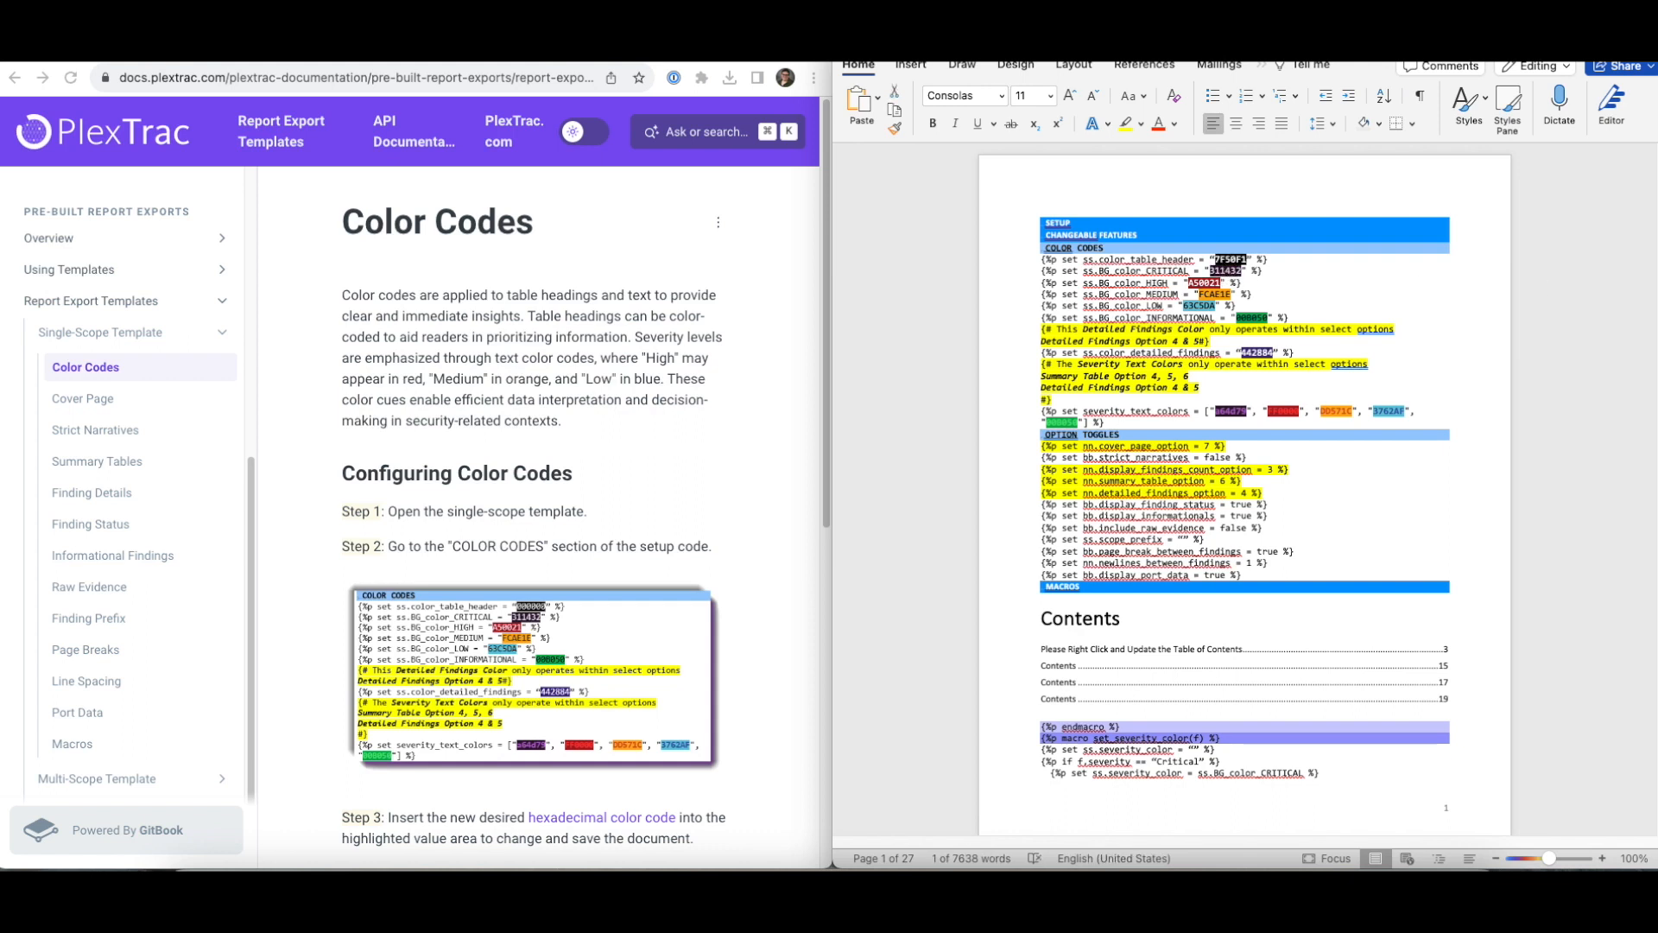
text(442884)
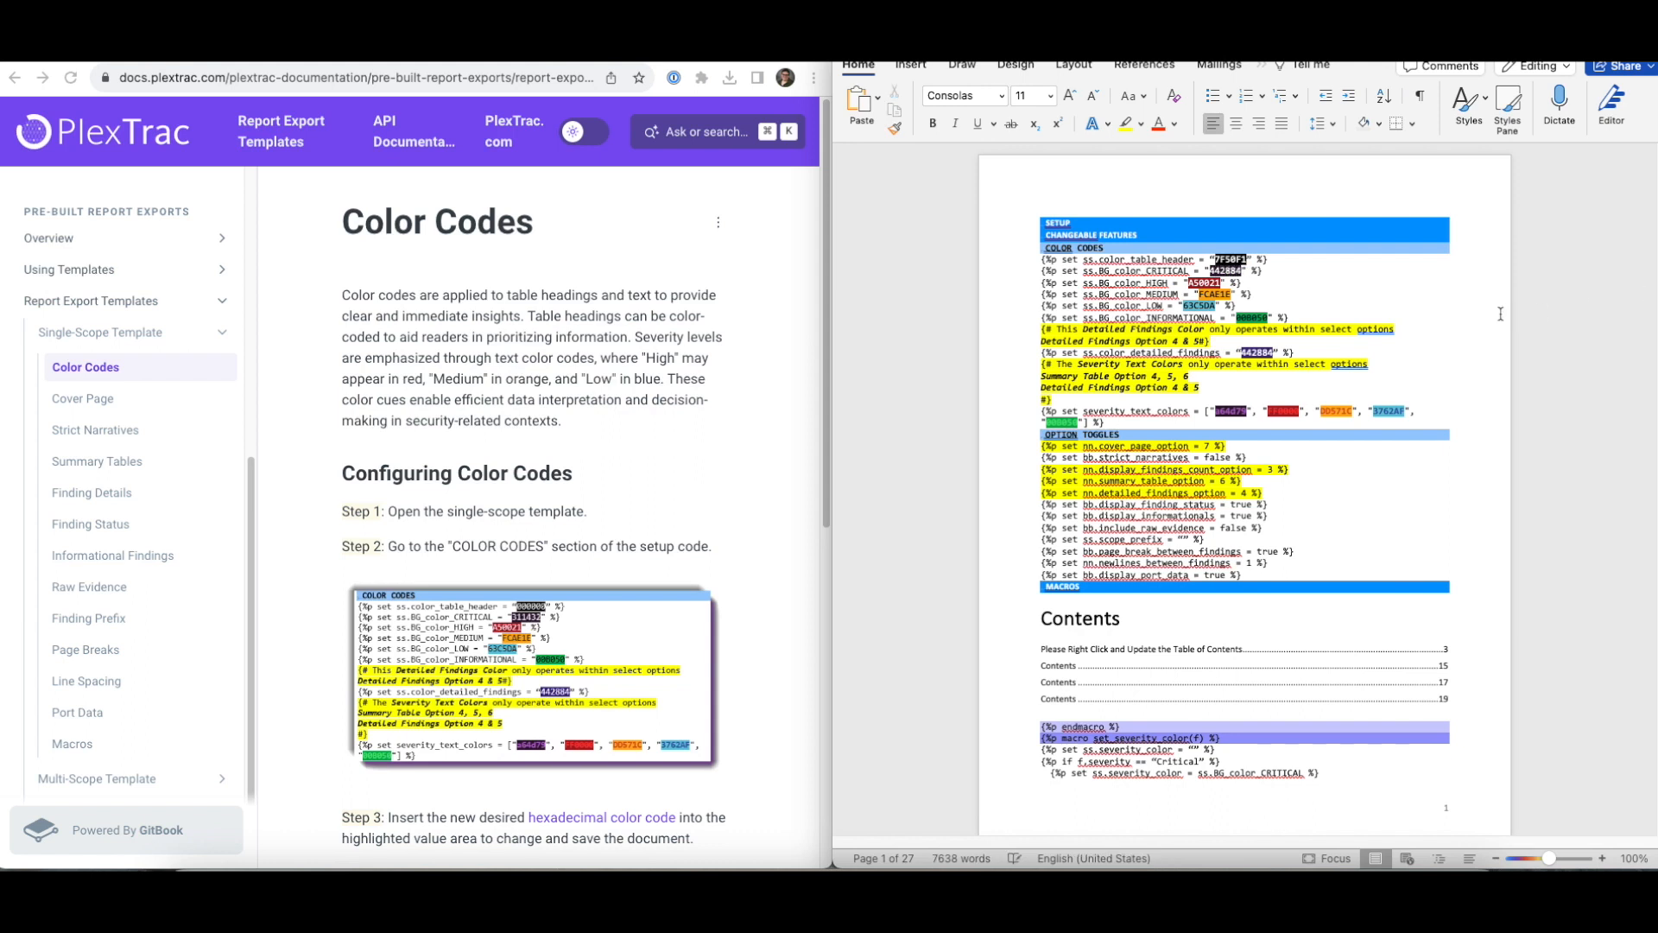
double_click(1196, 282)
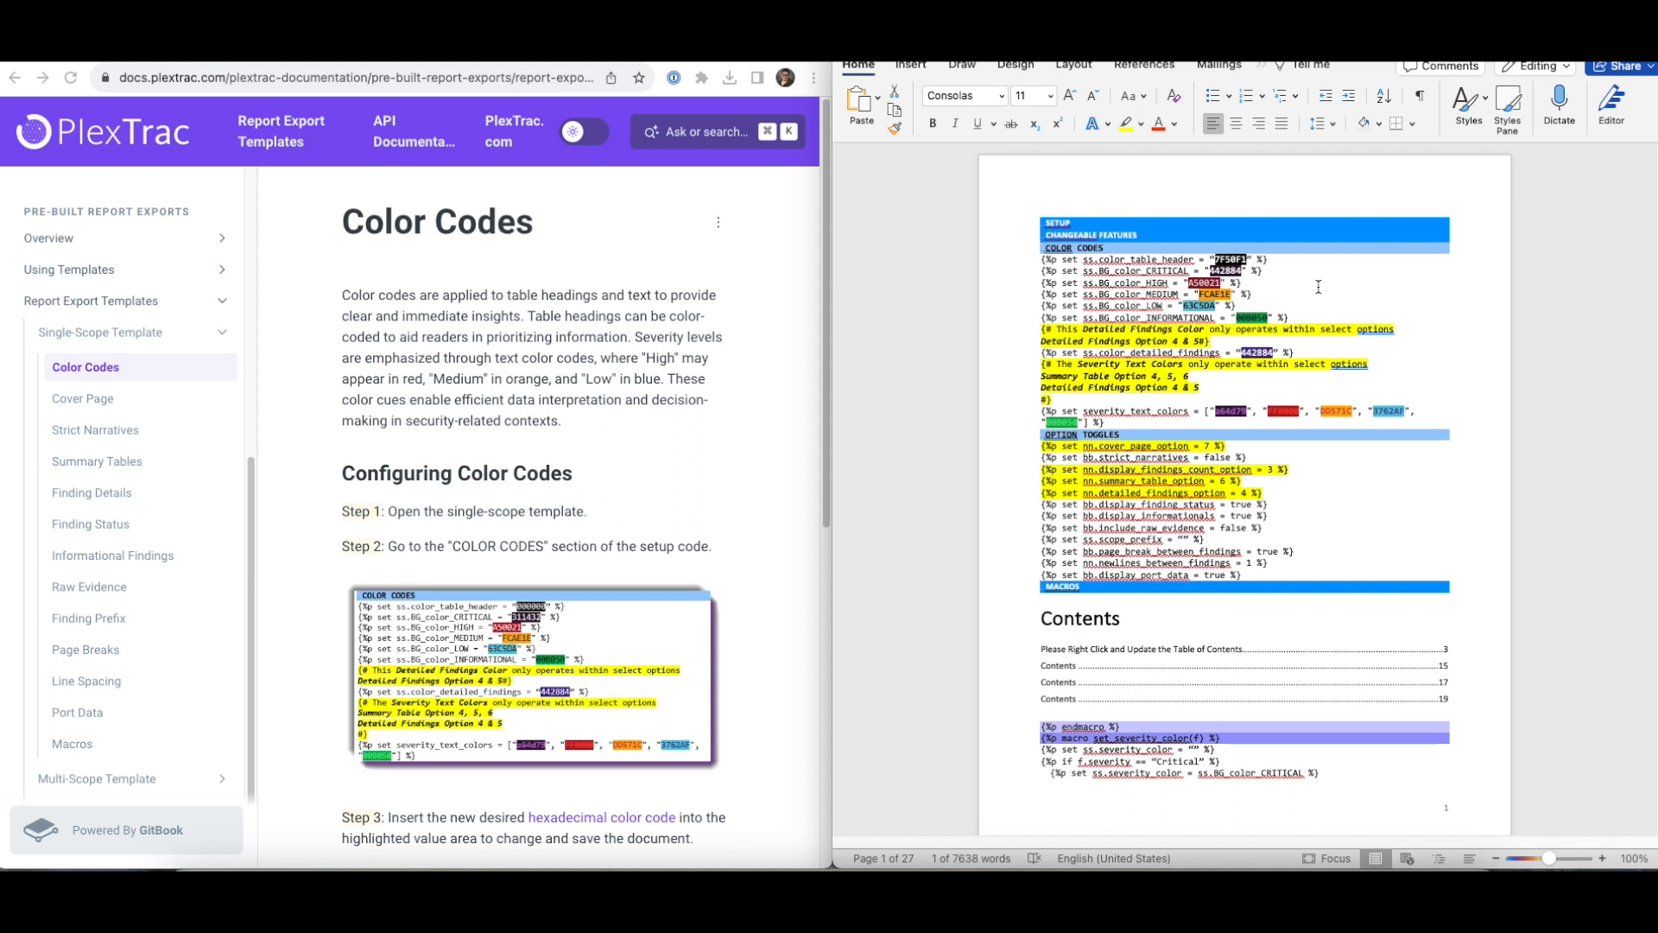
text(E92)
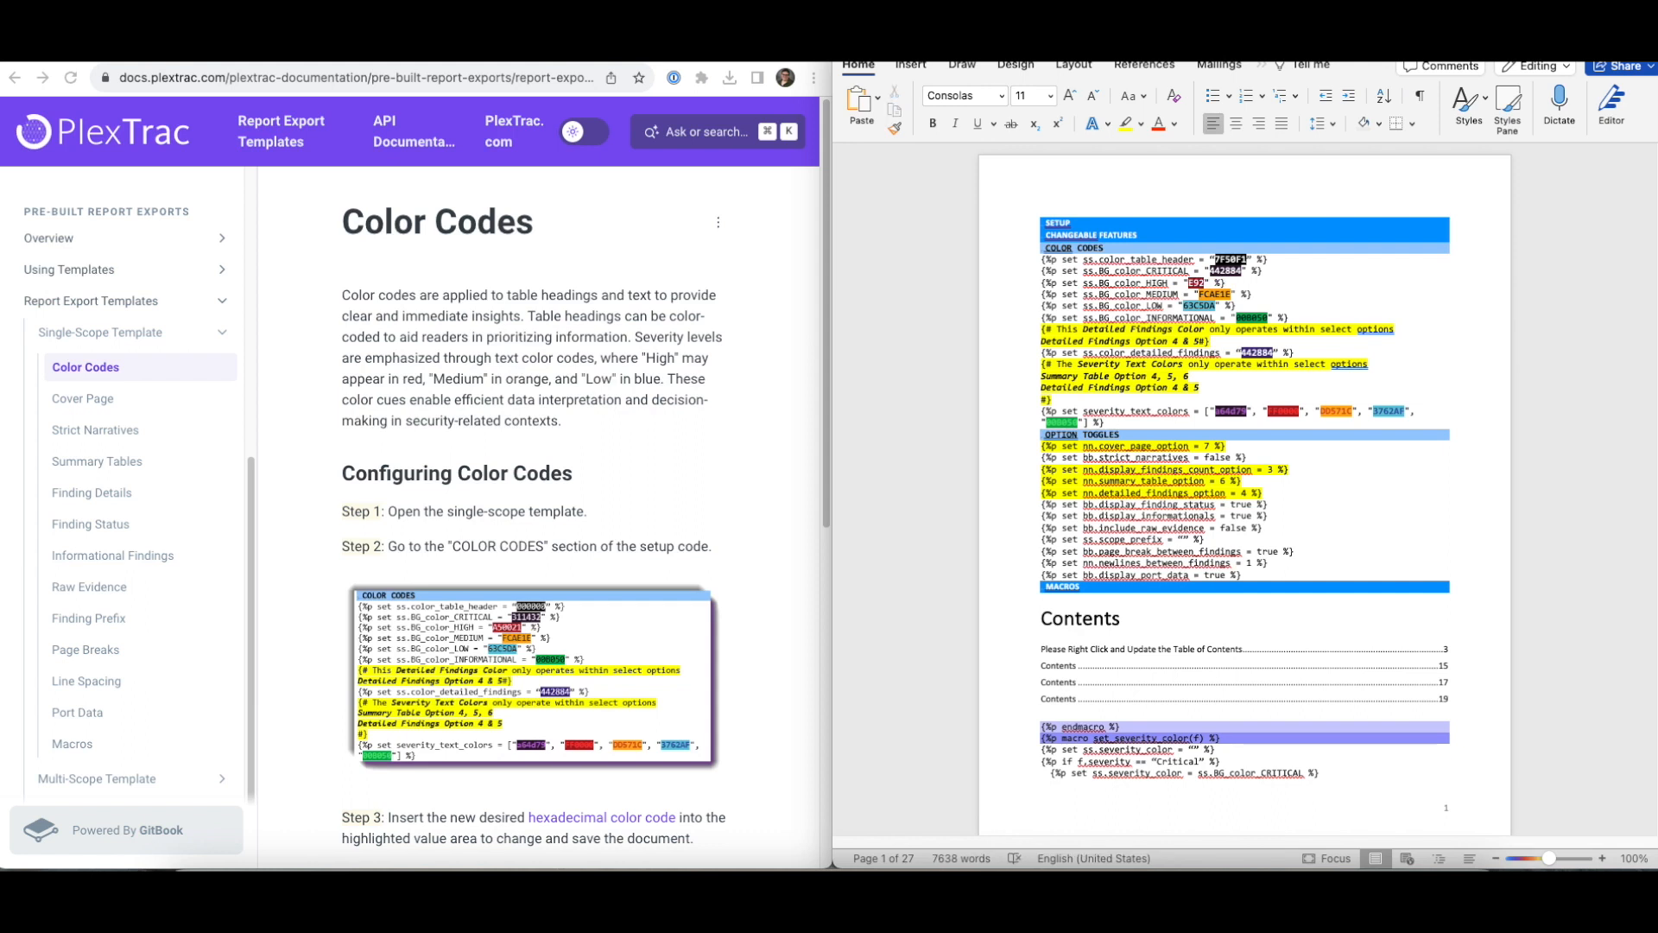
text(B2E)
- Overwrite the MEDIUM, LOW and INFORMATIONAL colour codes with F9A21, 428 and 3AA
double_click(1206, 284)
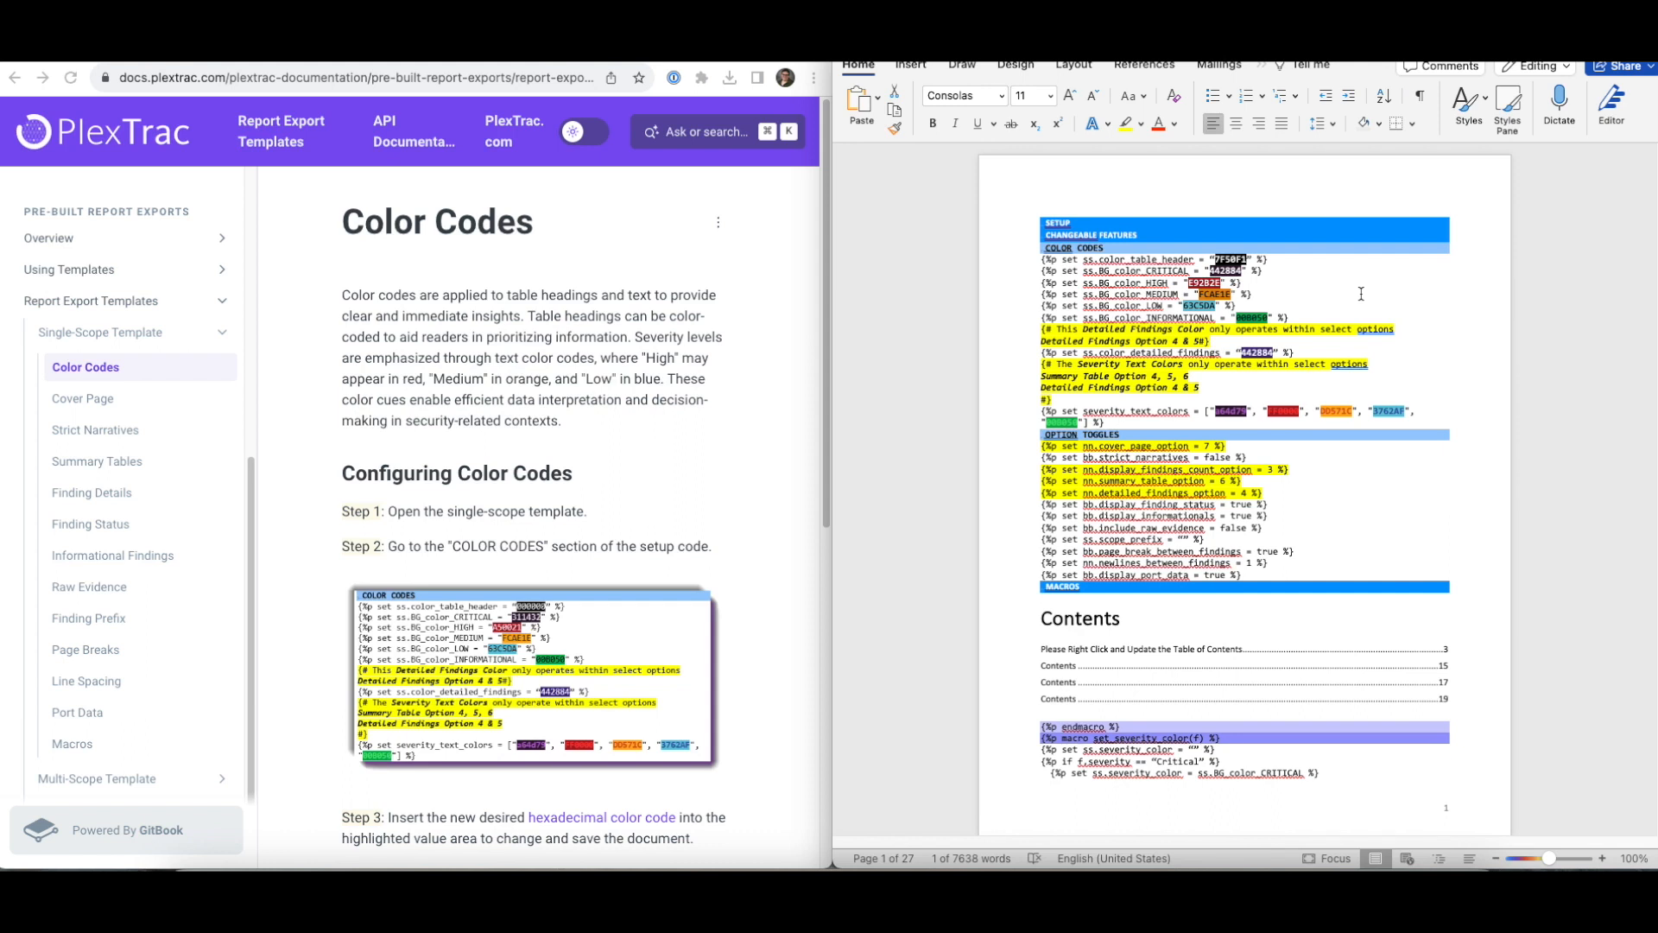
text(F9A21A)
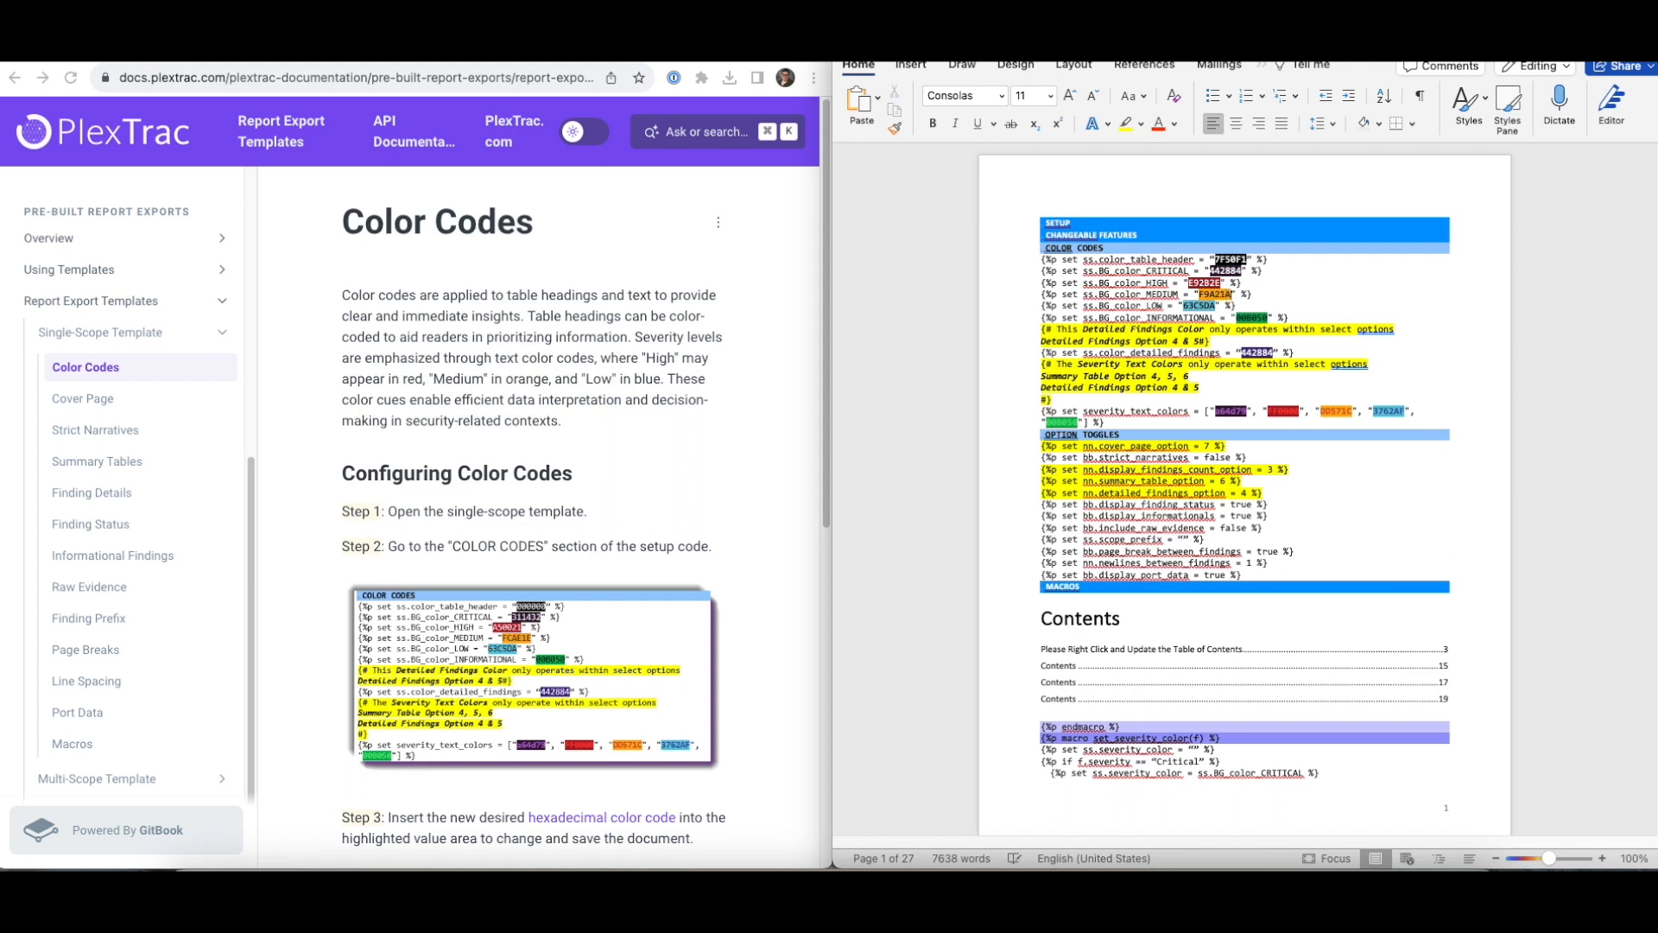
double_click(1200, 306)
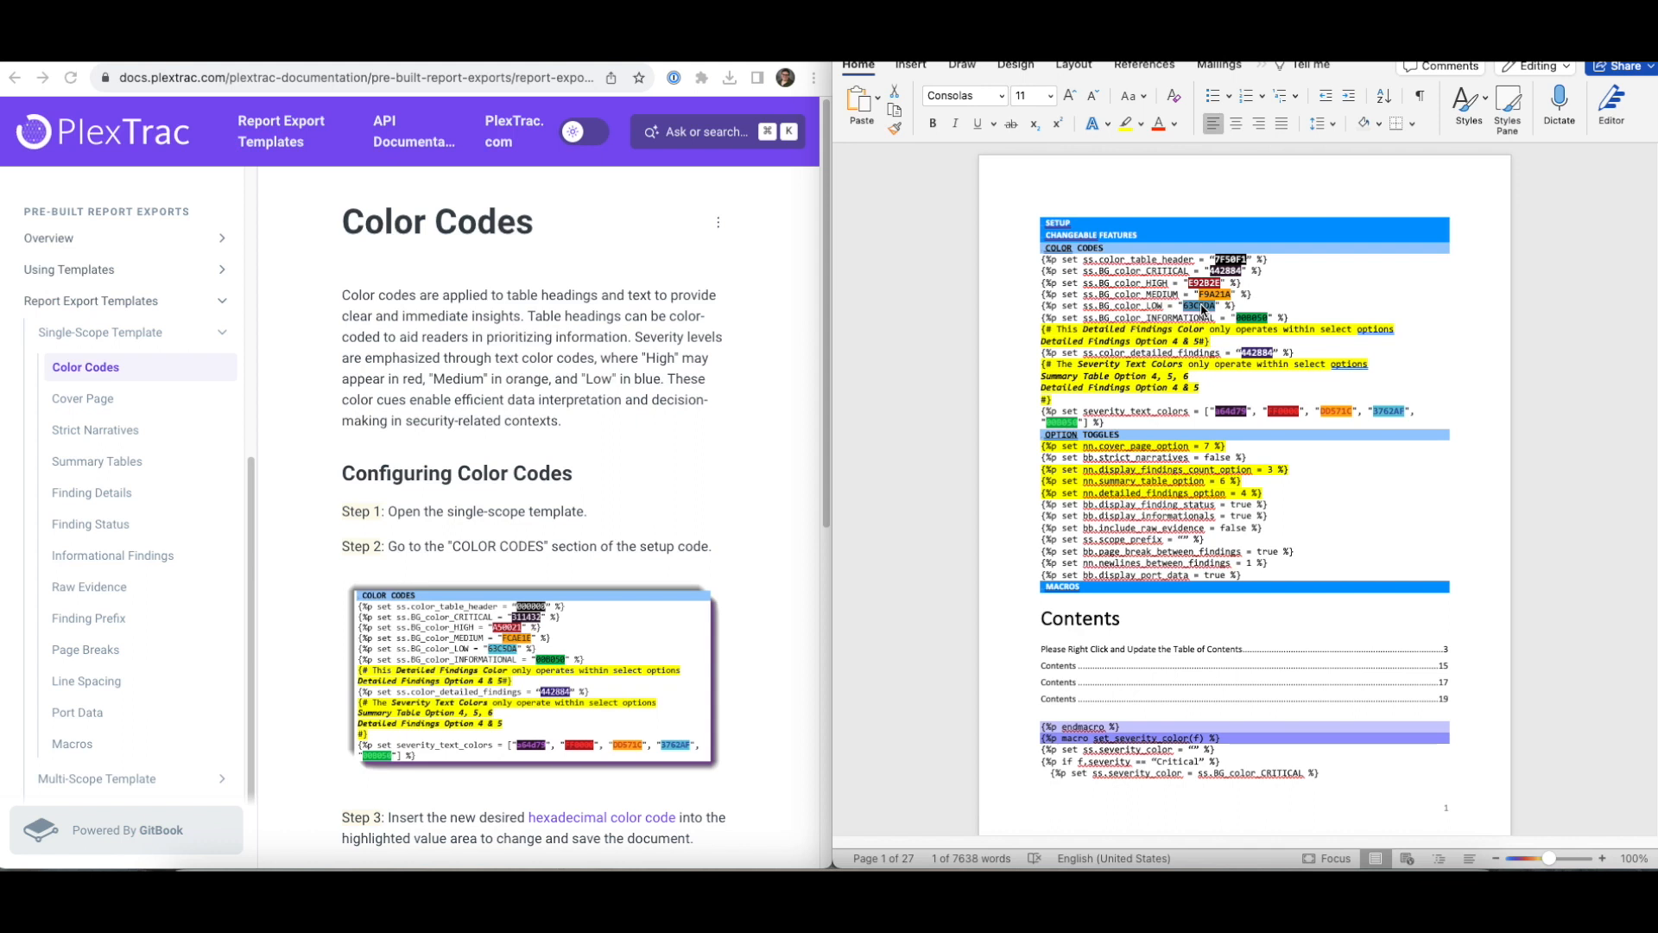
text(4285F4)
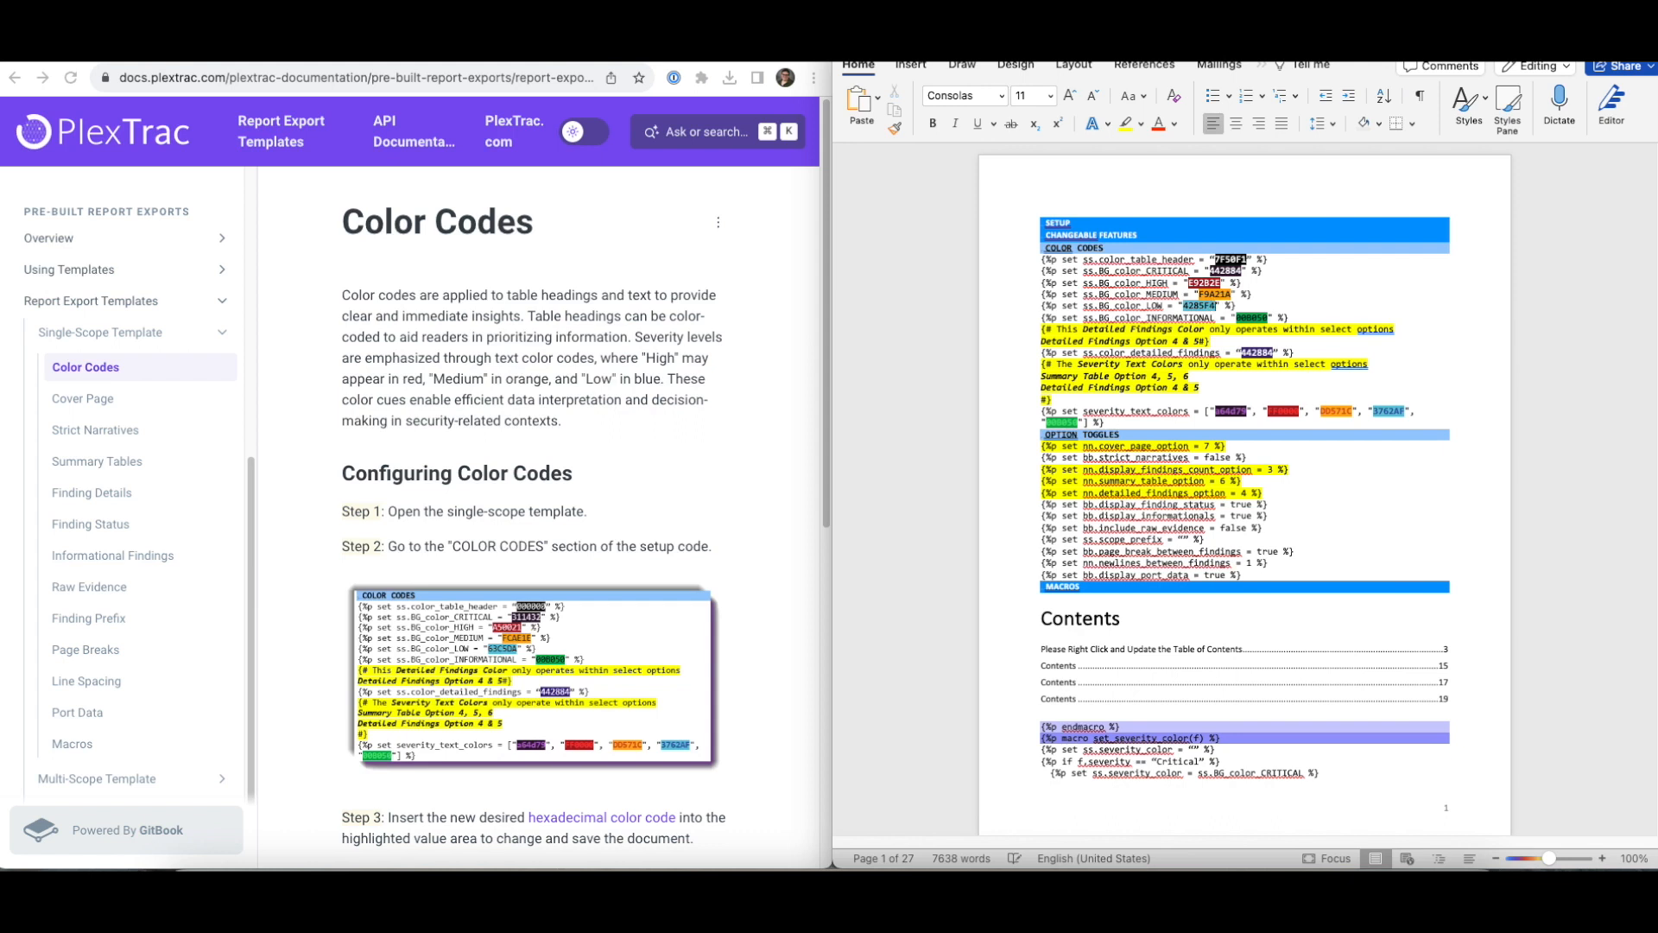
double_click(1261, 319)
key(BackSpace)
text(3AA969)
- Select the detailed findings colour value, then the first severity text colour value
double_click(1247, 352)
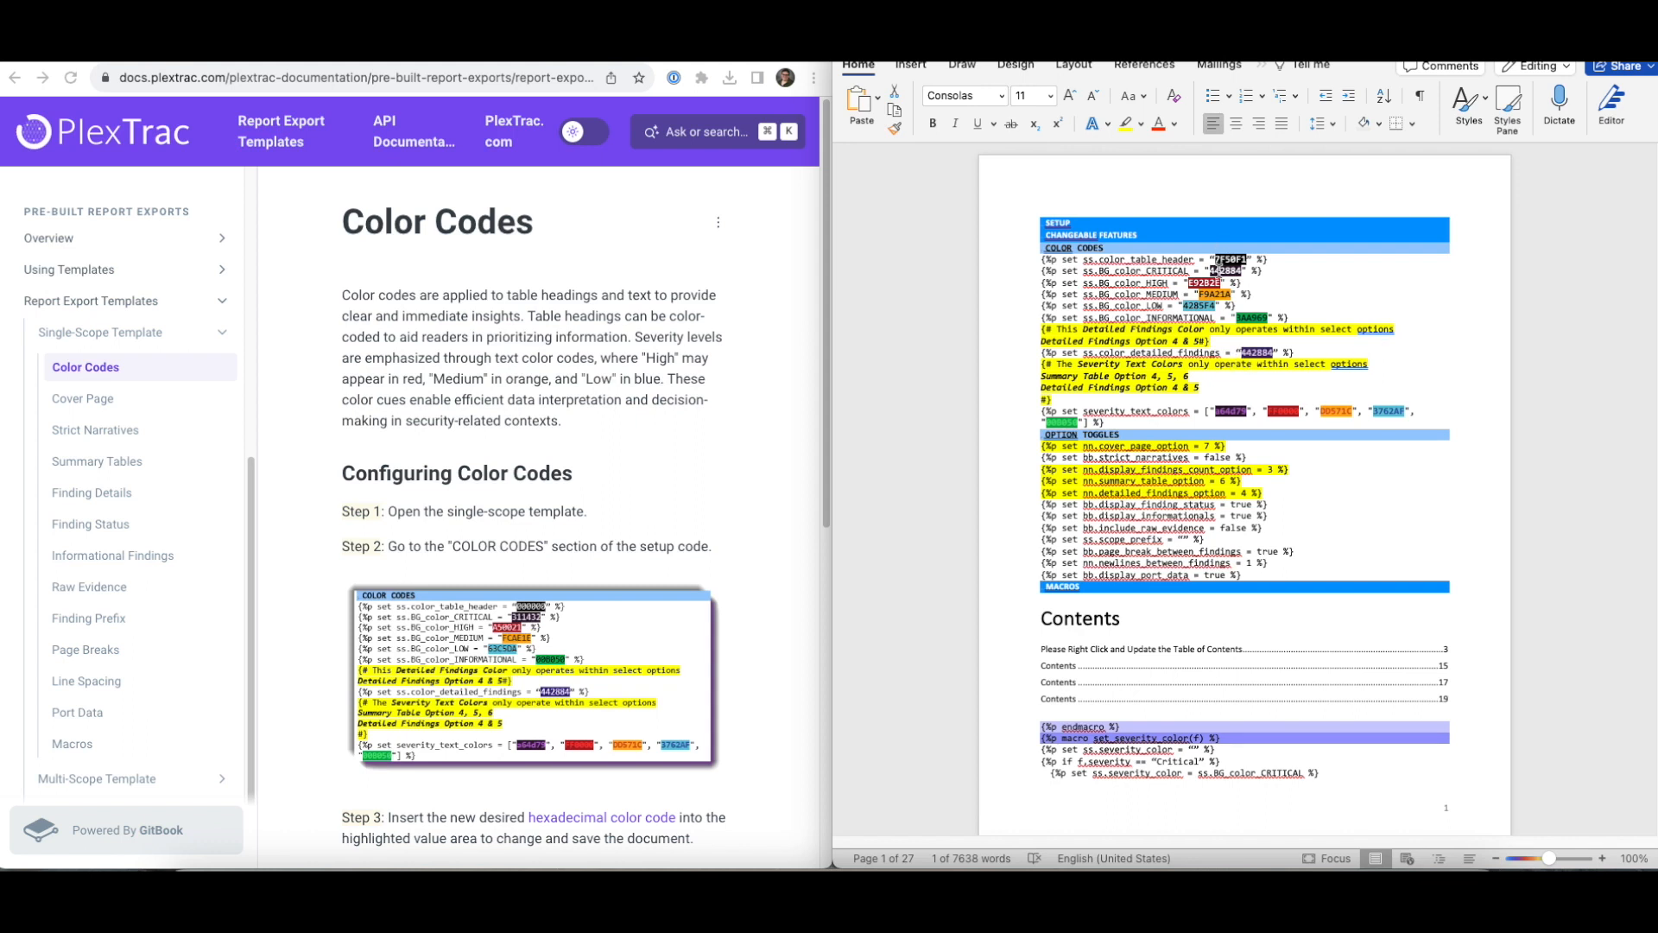
scroll(1263, 363, down, 1)
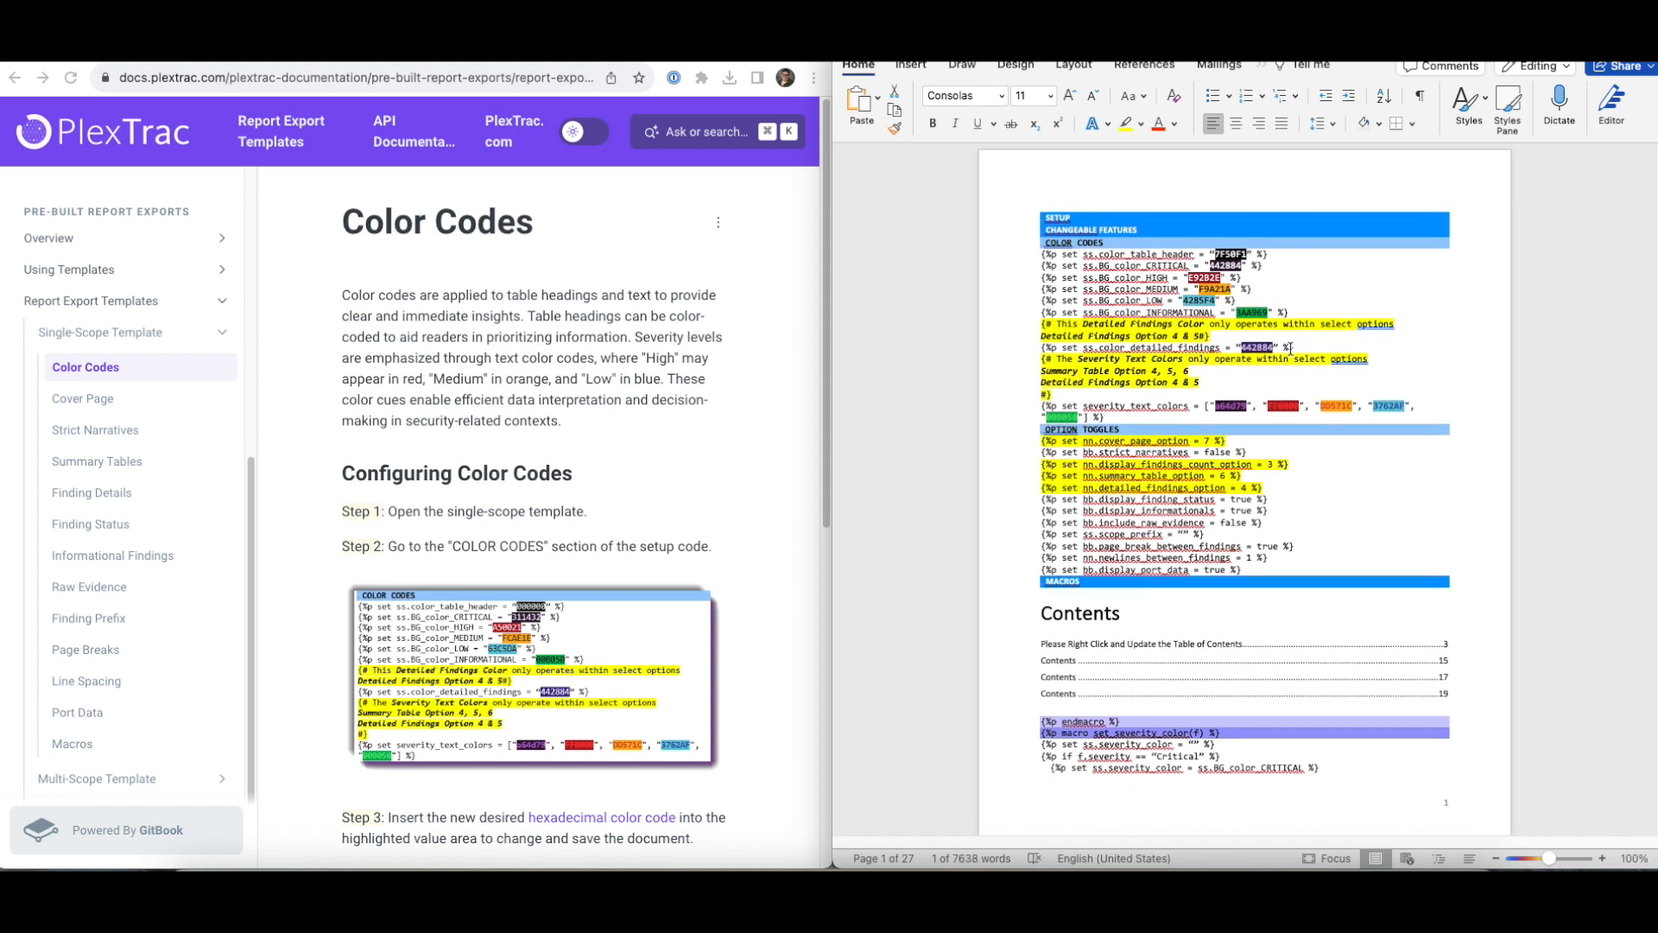
scroll(1334, 381, down, 2)
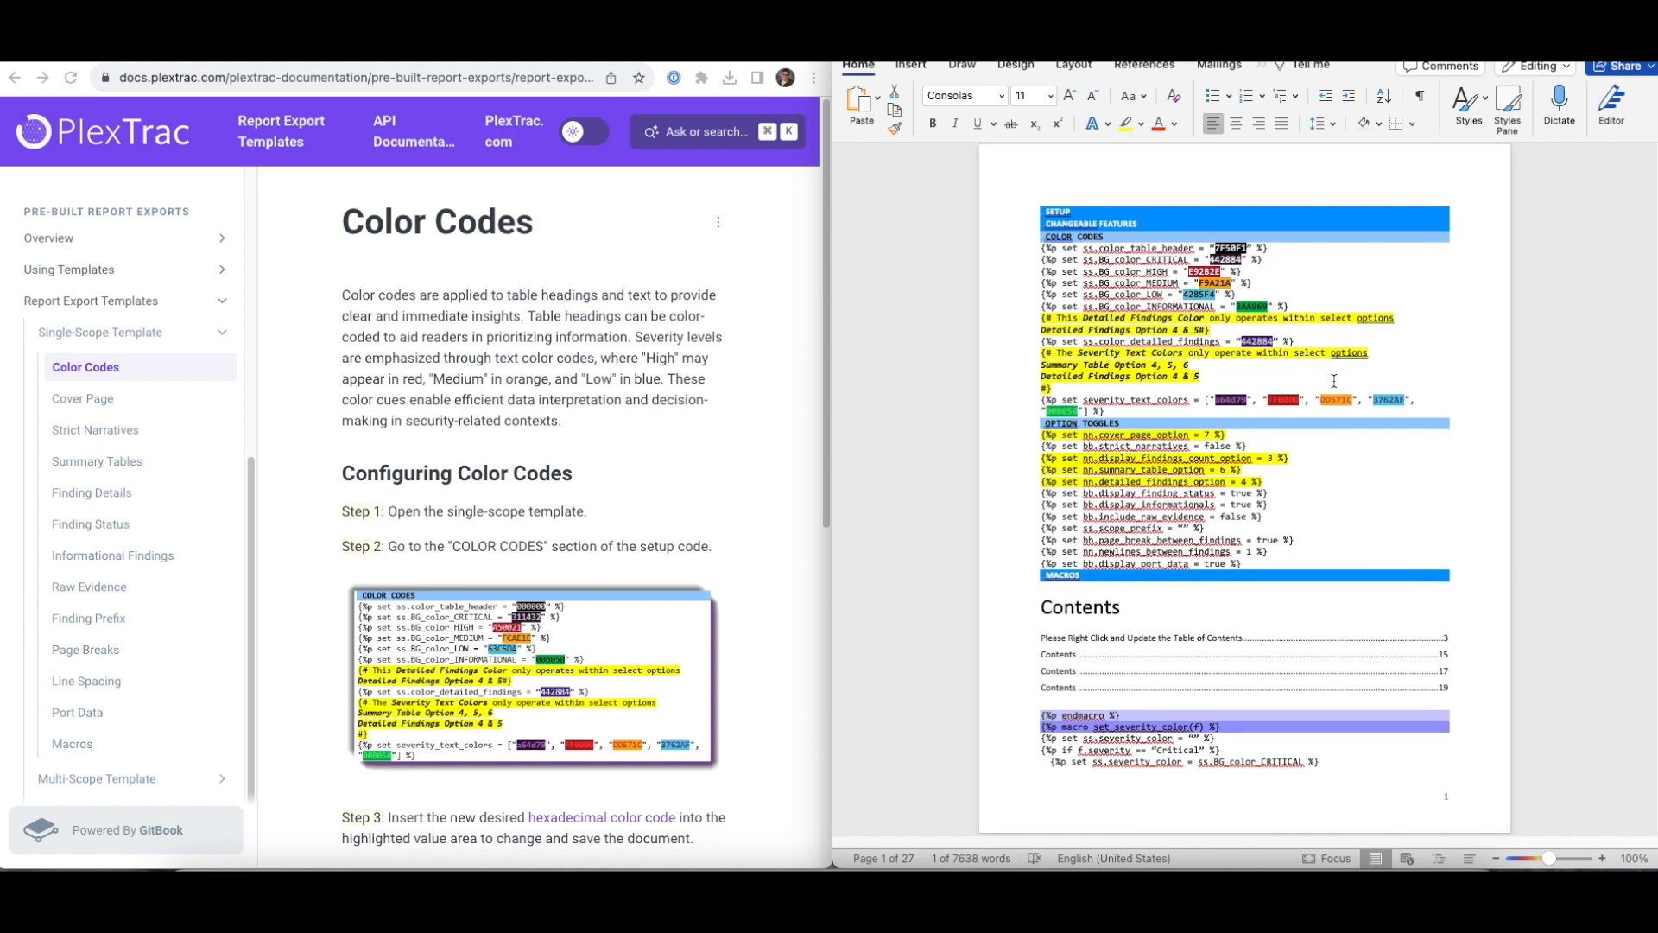
click(1233, 396)
double_click(1233, 397)
scroll(1360, 382, up, 1)
- Open the Cover Page page in the documentation
click(1373, 467)
click(80, 399)
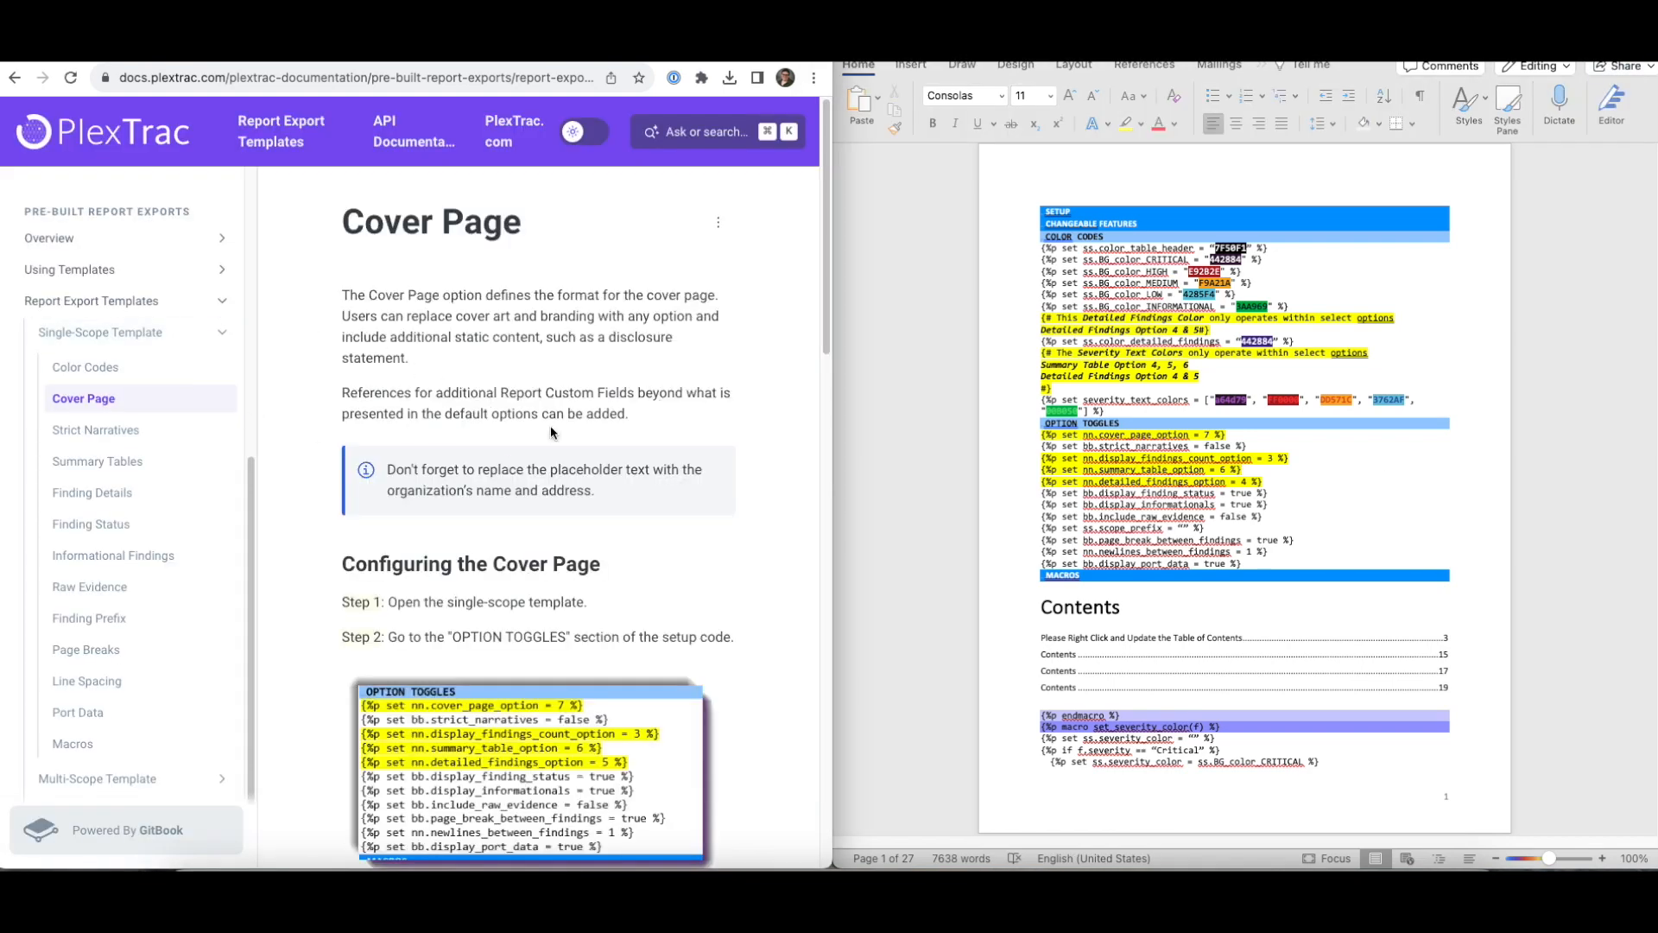
scroll(551, 425, down, 4)
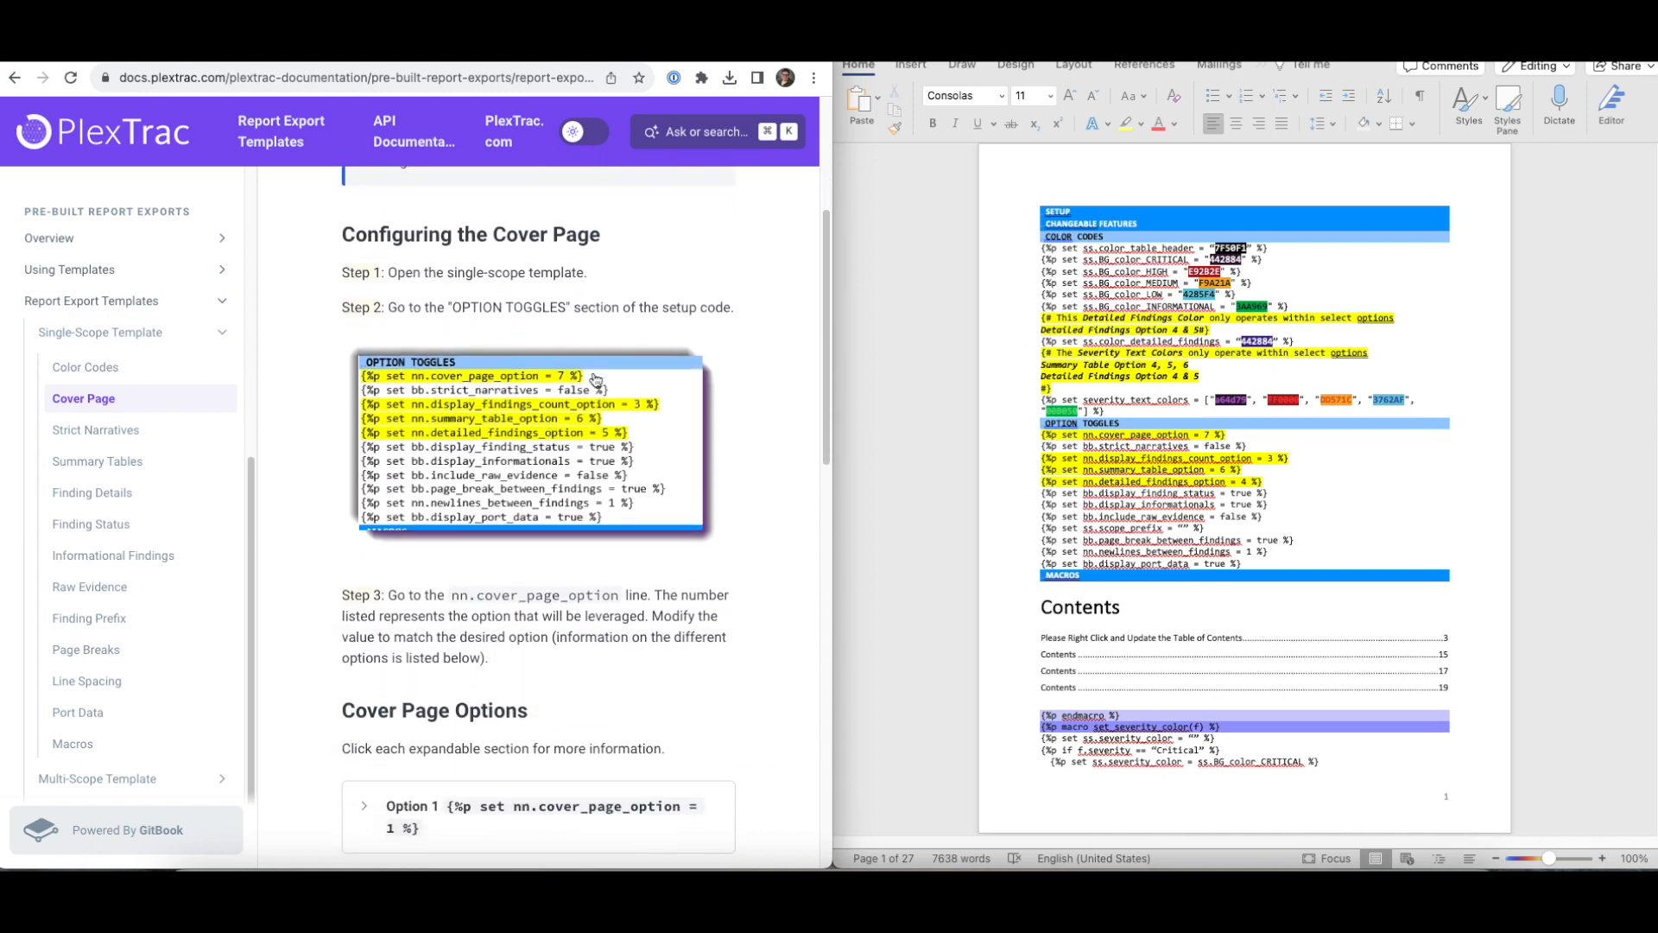
- Check that nn.cover_page_option is 7 and expand Option 7's green cover example
click(1208, 435)
drag(1209, 436, 1200, 435)
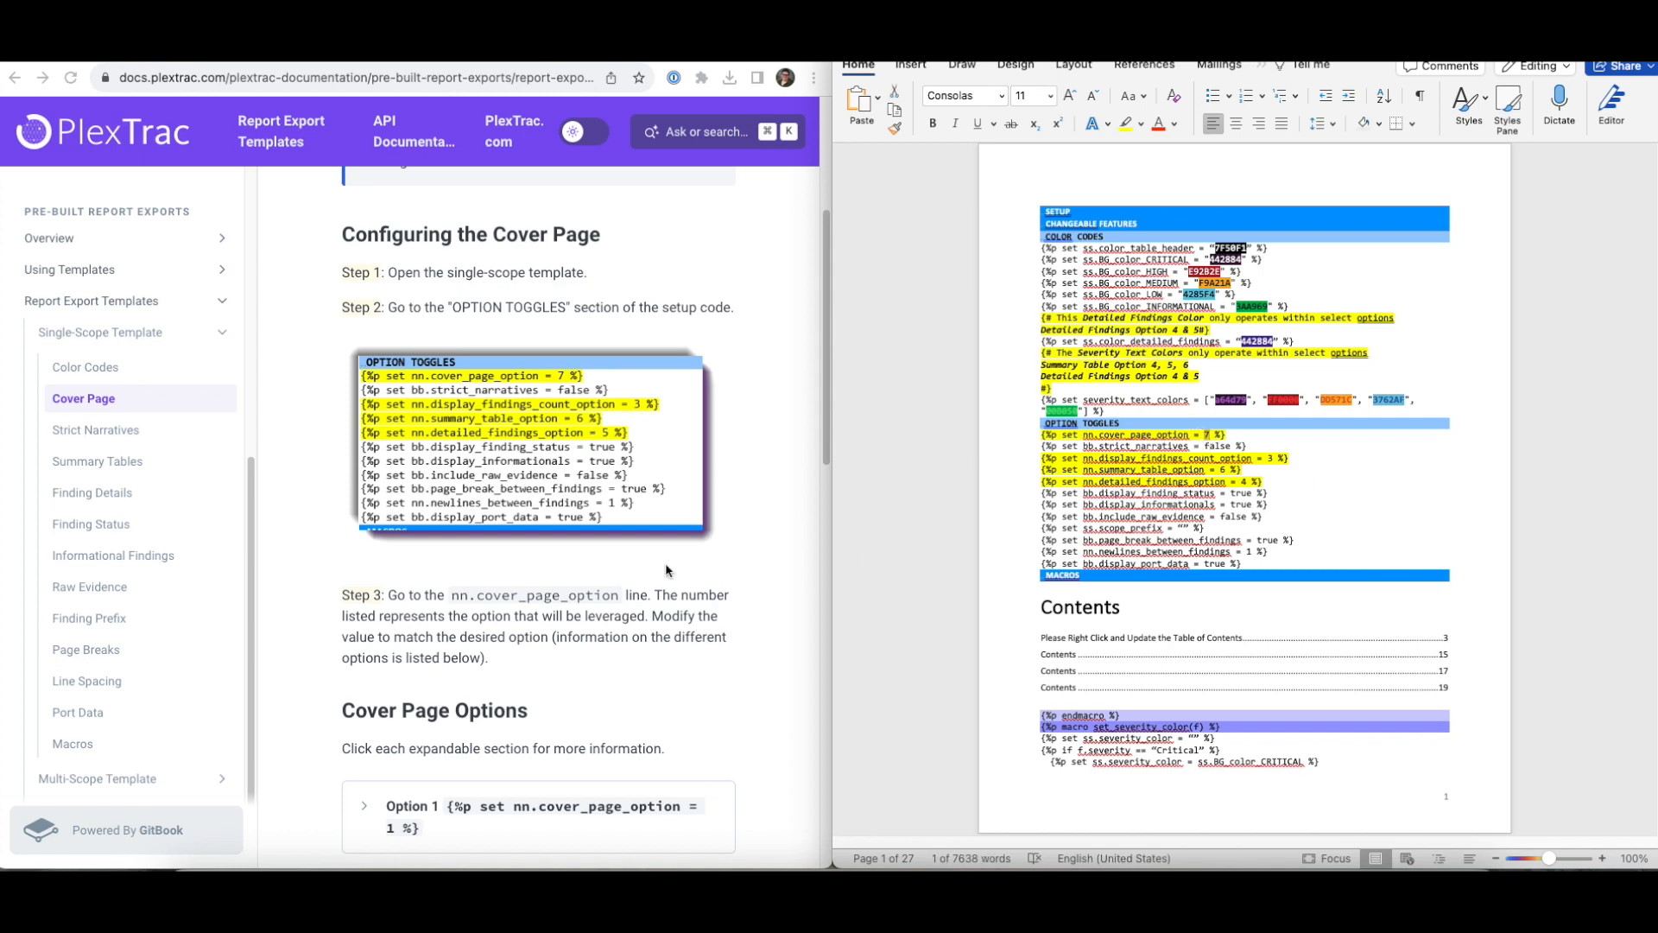
scroll(499, 562, down, 10)
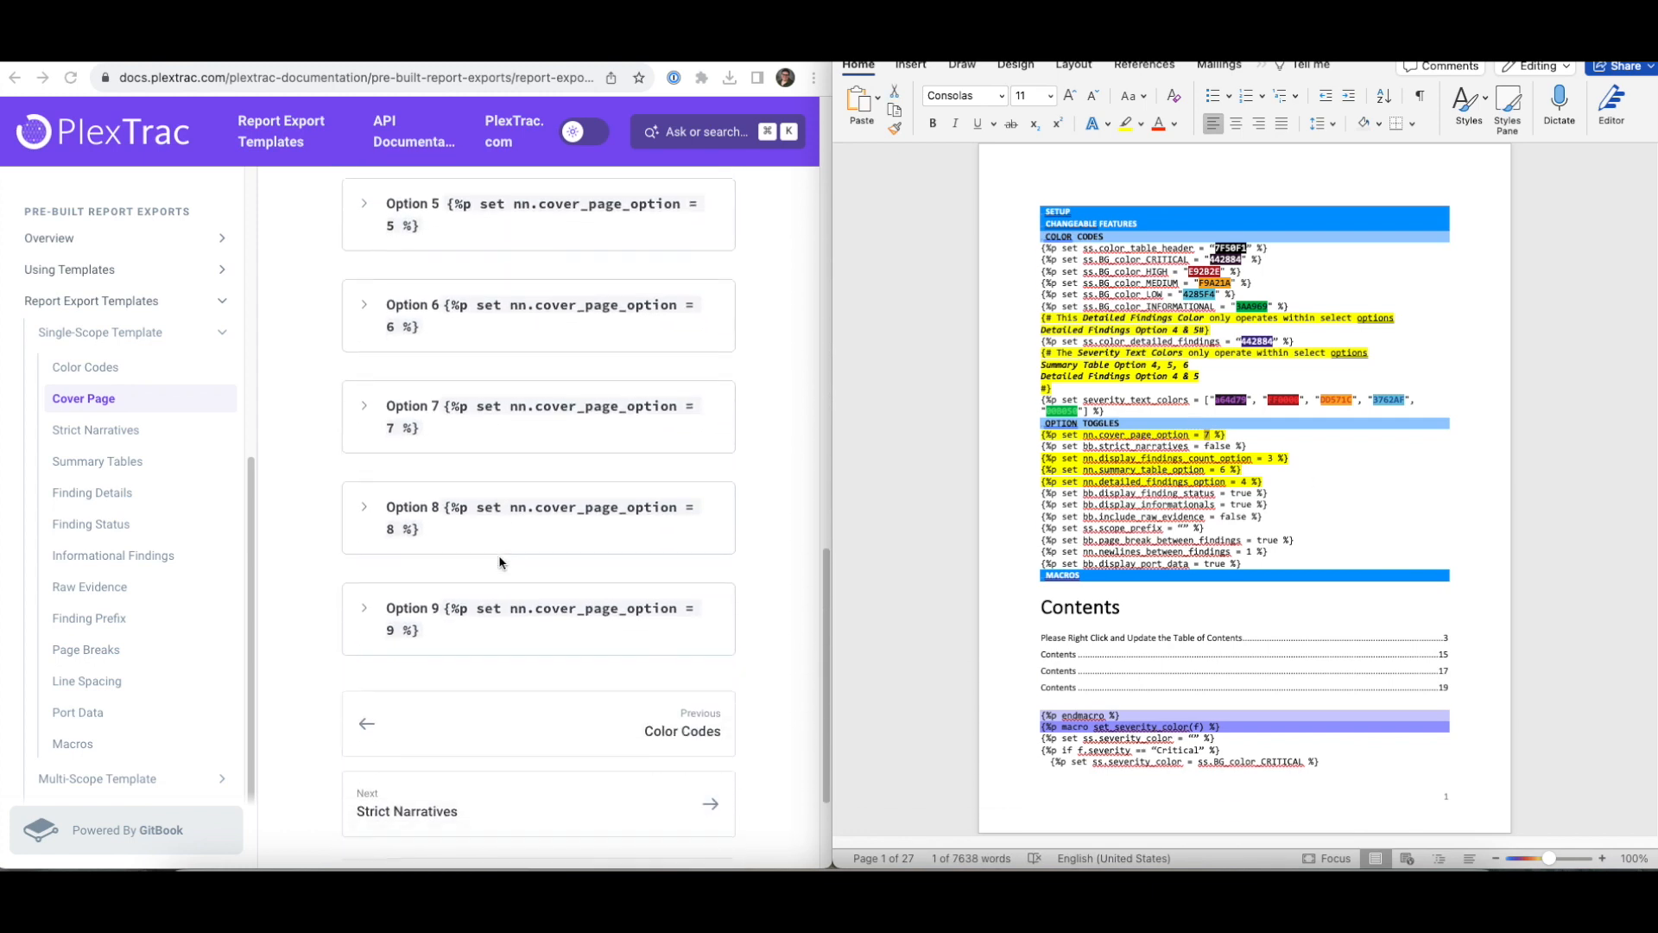
click(362, 404)
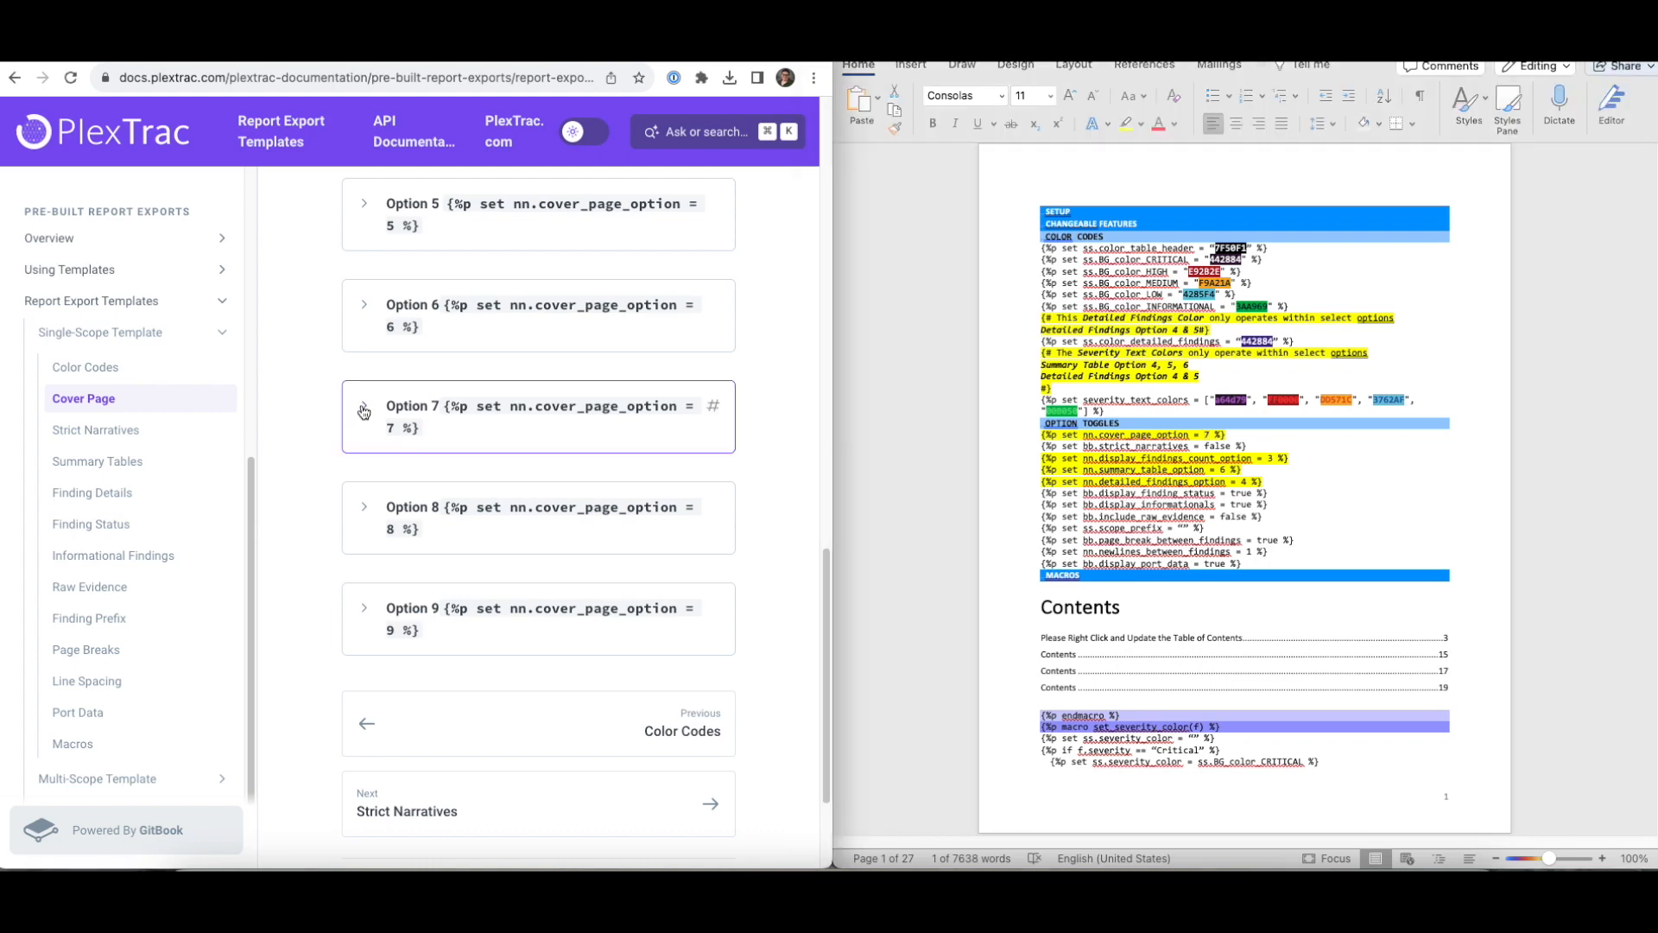
scroll(533, 479, down, 8)
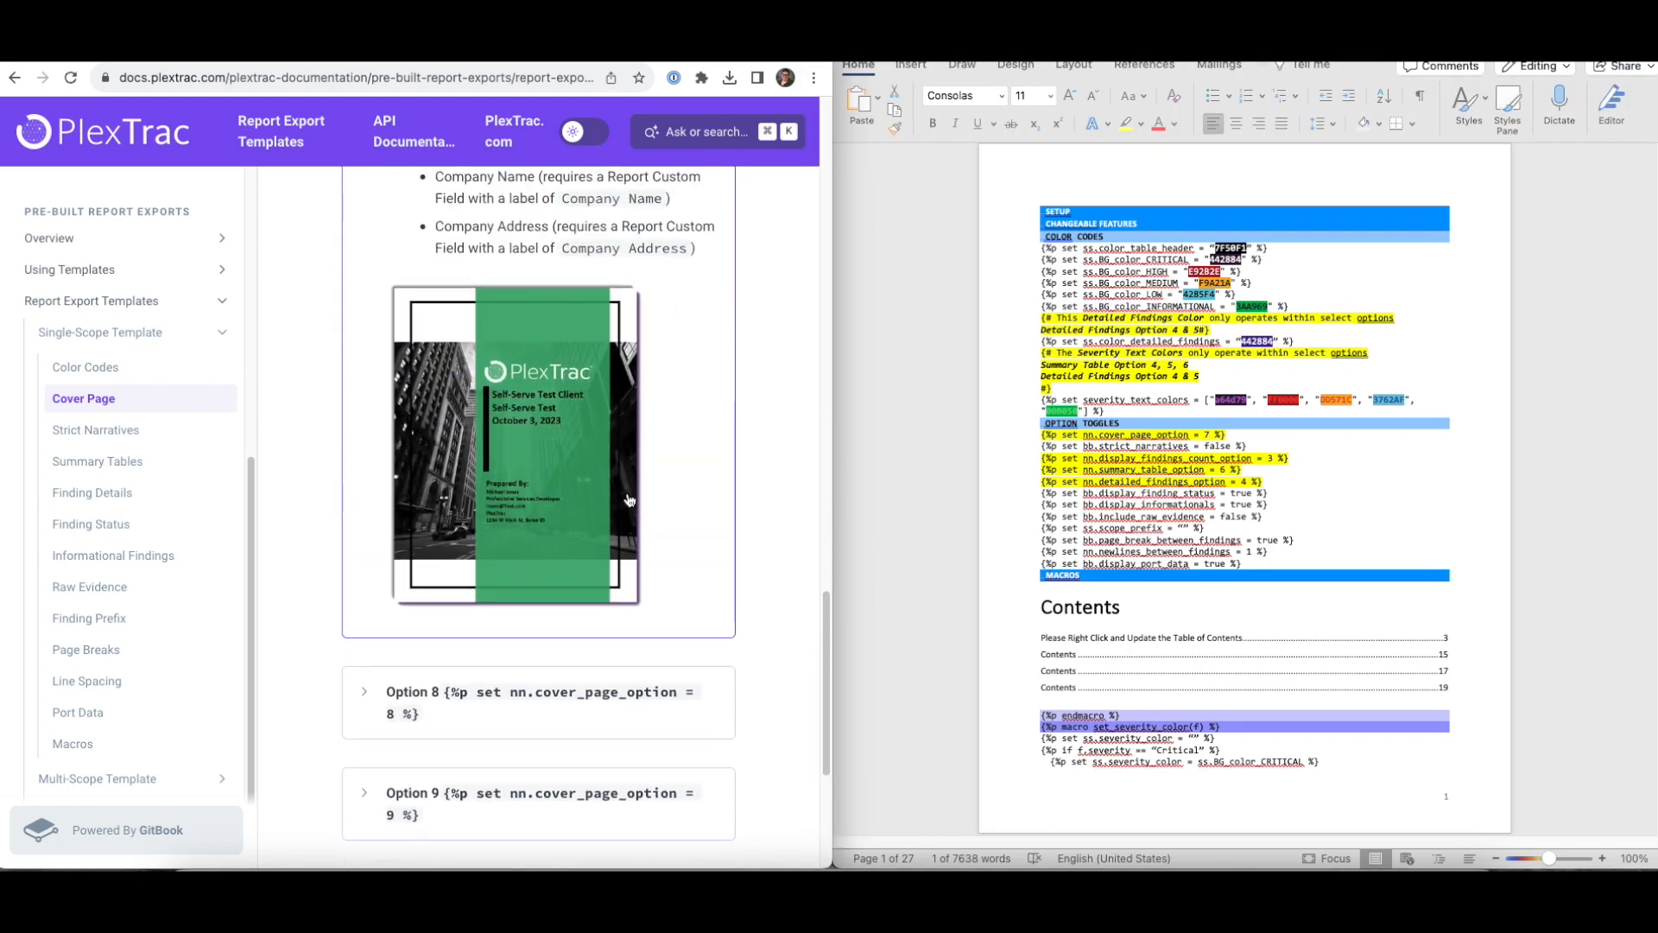
scroll(629, 499, up, 3)
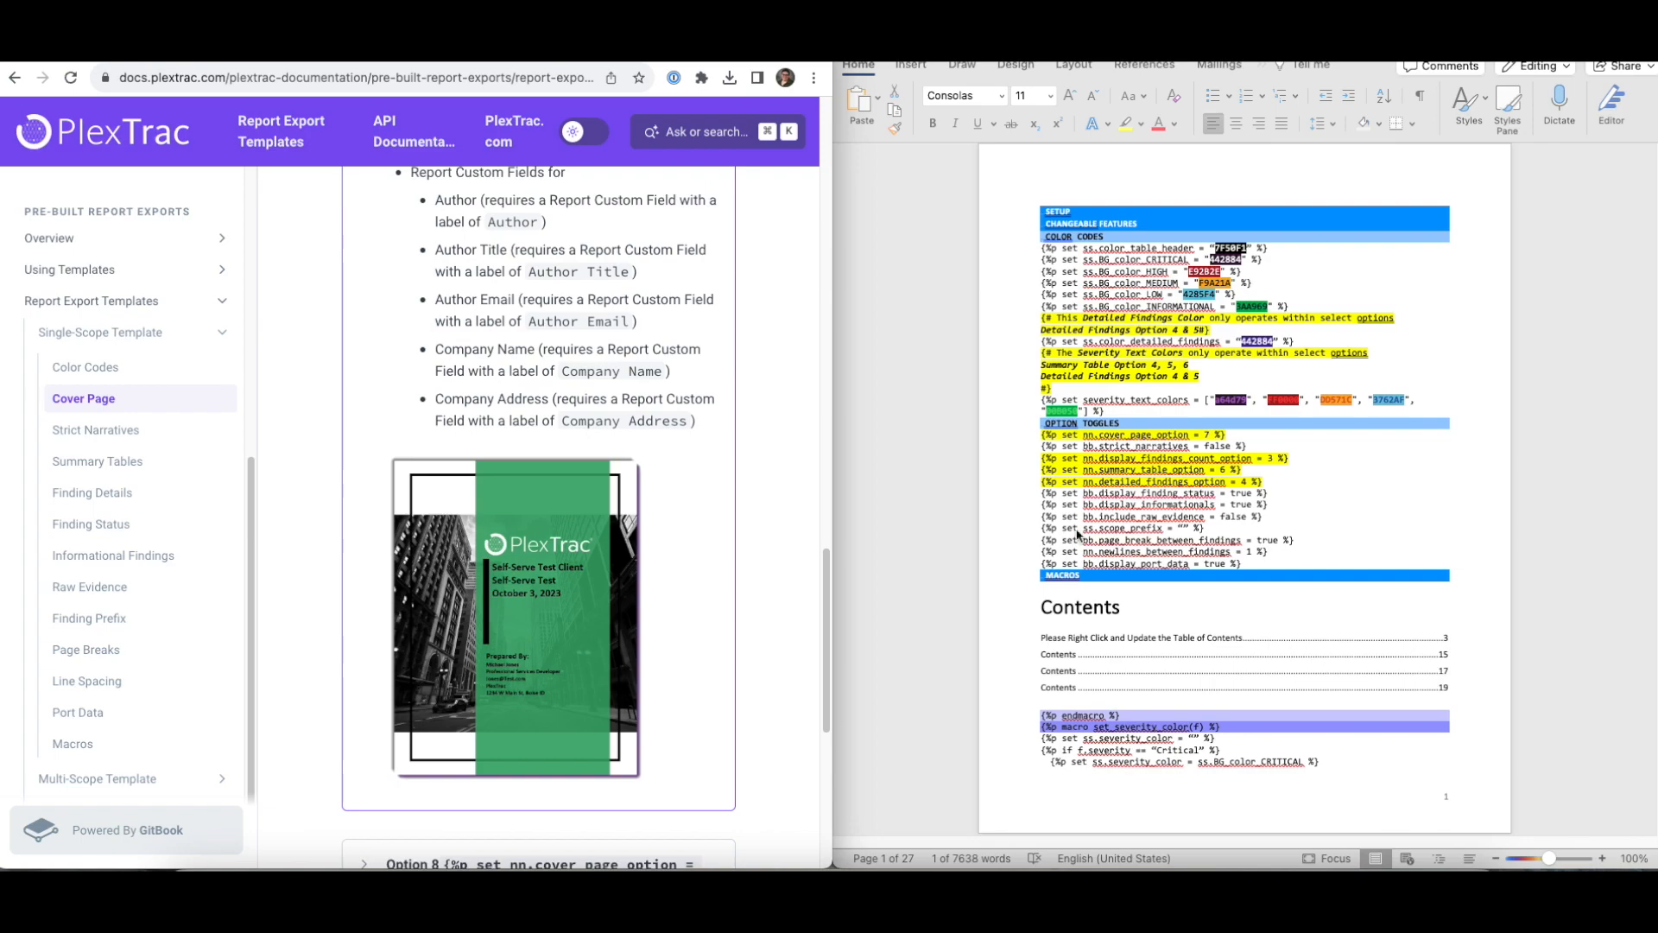
scroll(1423, 485, down, 20)
- Scroll down to the green Option 7 cover page and select its background picture
scroll(1423, 486, down, 20)
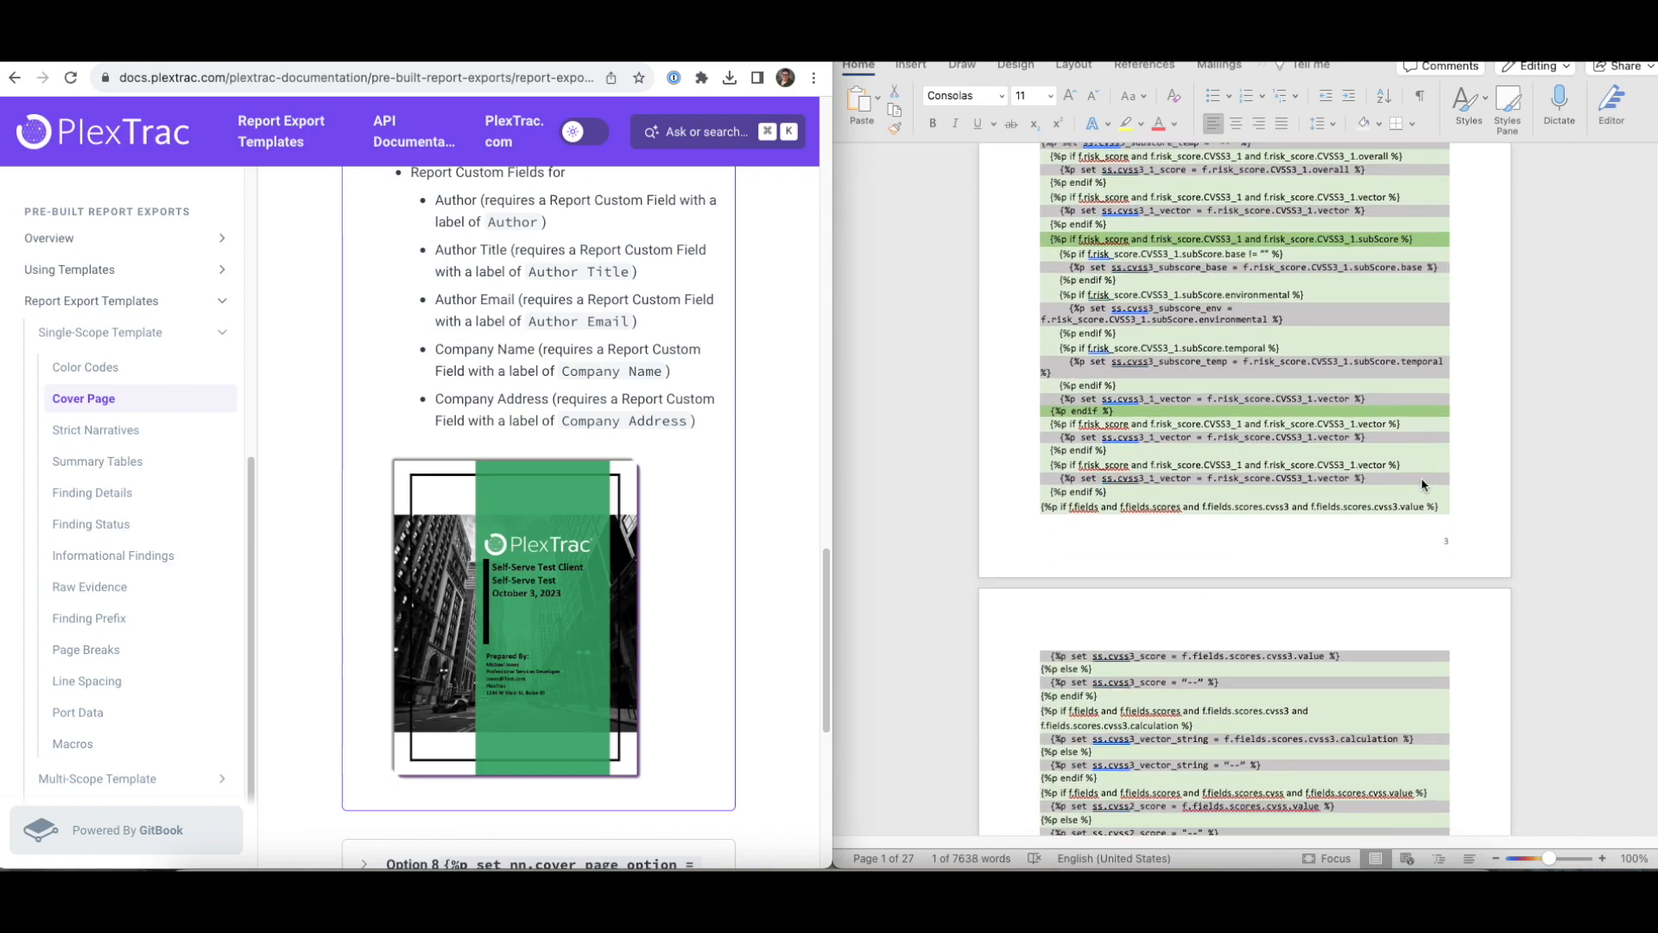
scroll(1423, 485, down, 20)
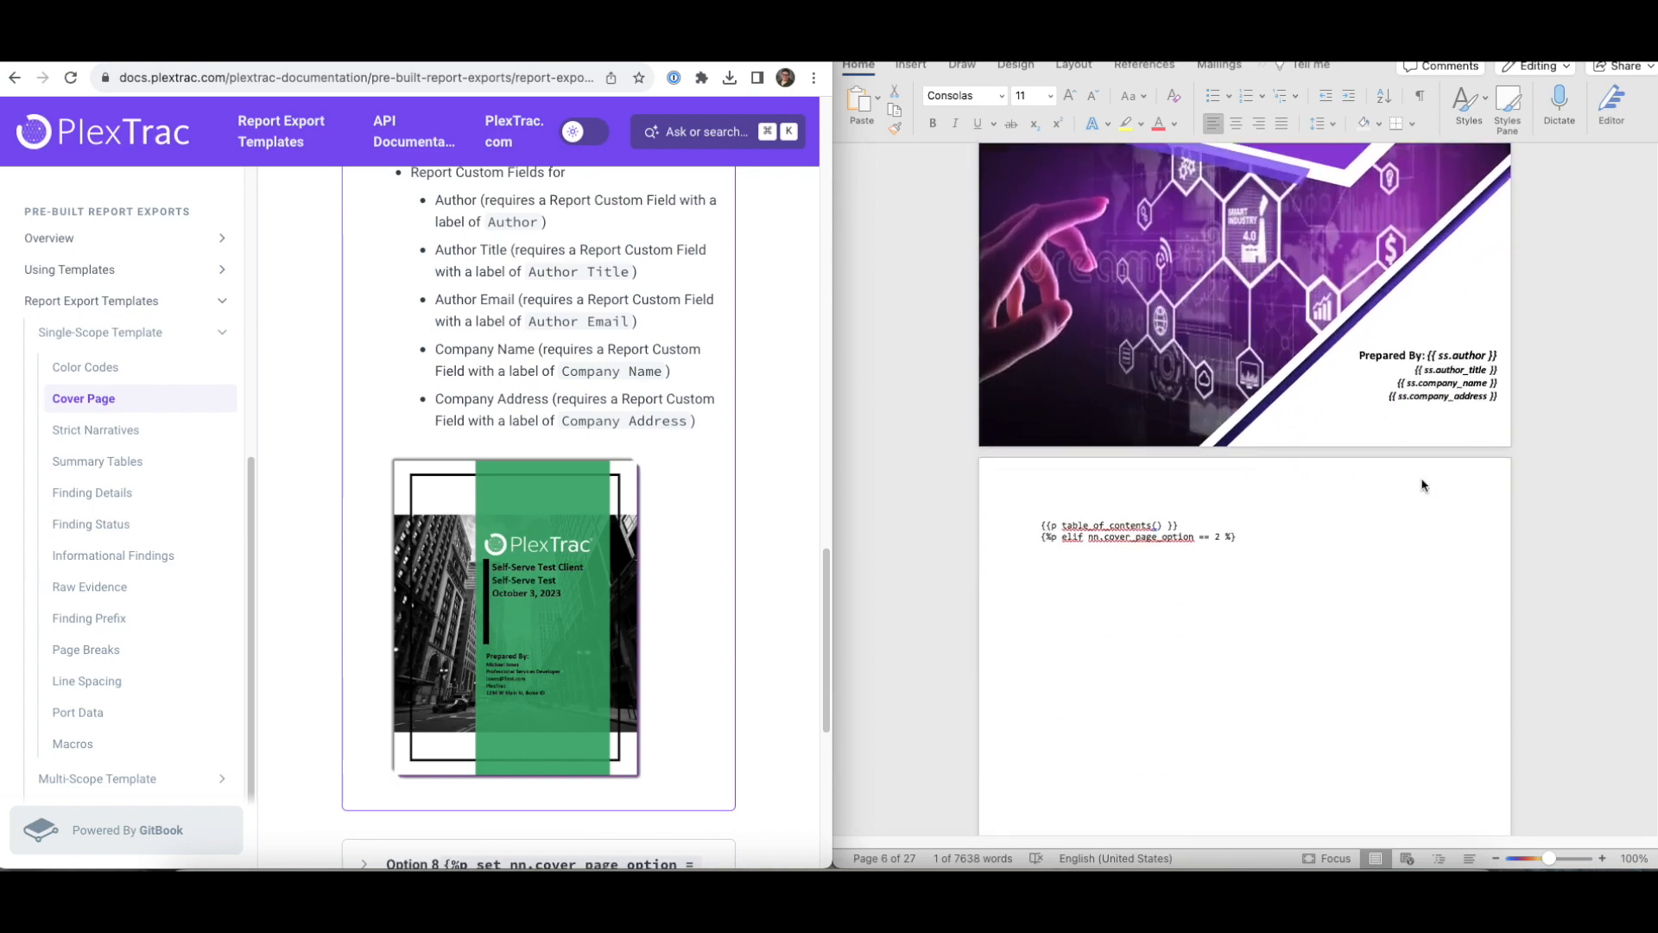
scroll(1424, 485, down, 20)
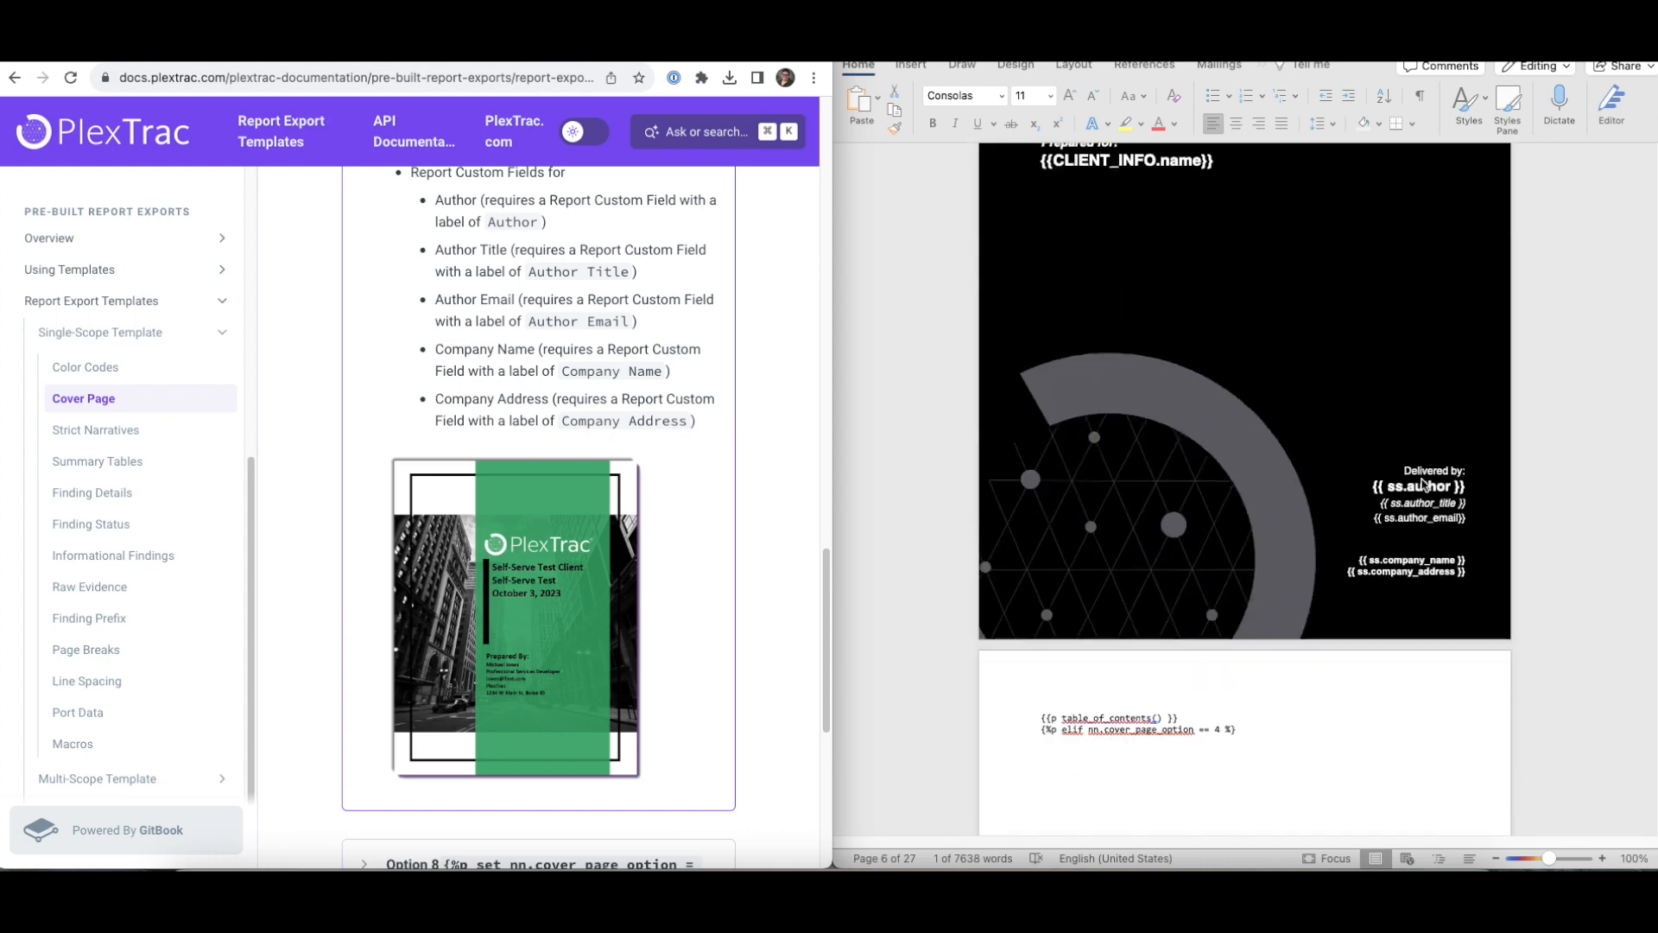
scroll(1423, 485, down, 20)
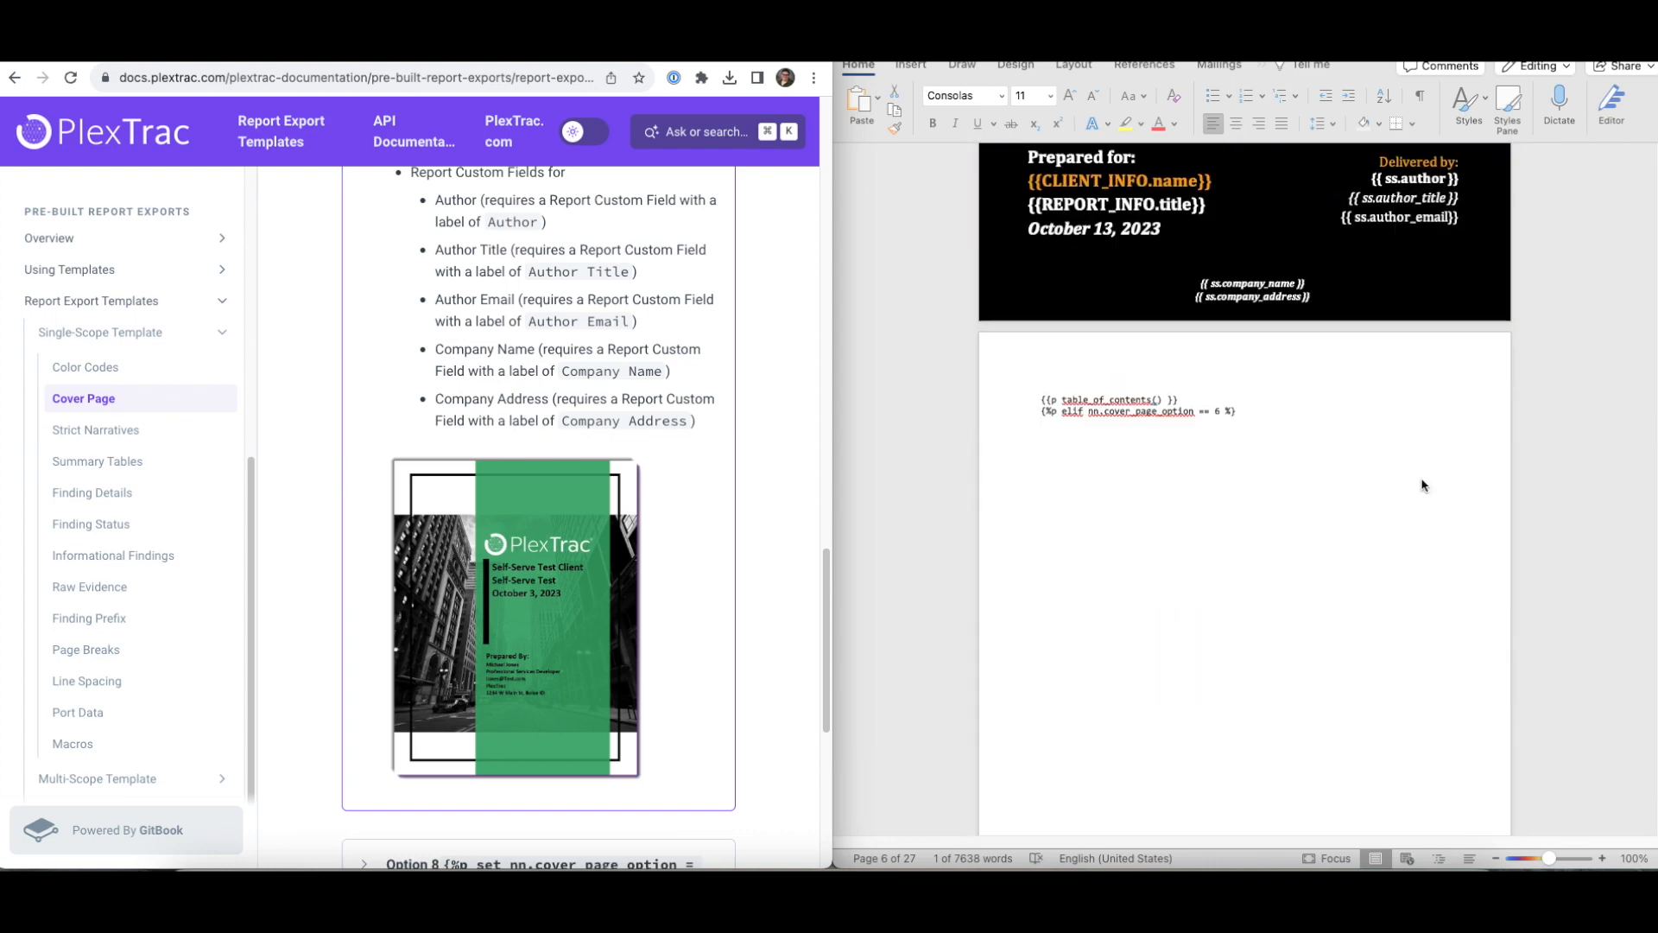
scroll(1423, 485, down, 20)
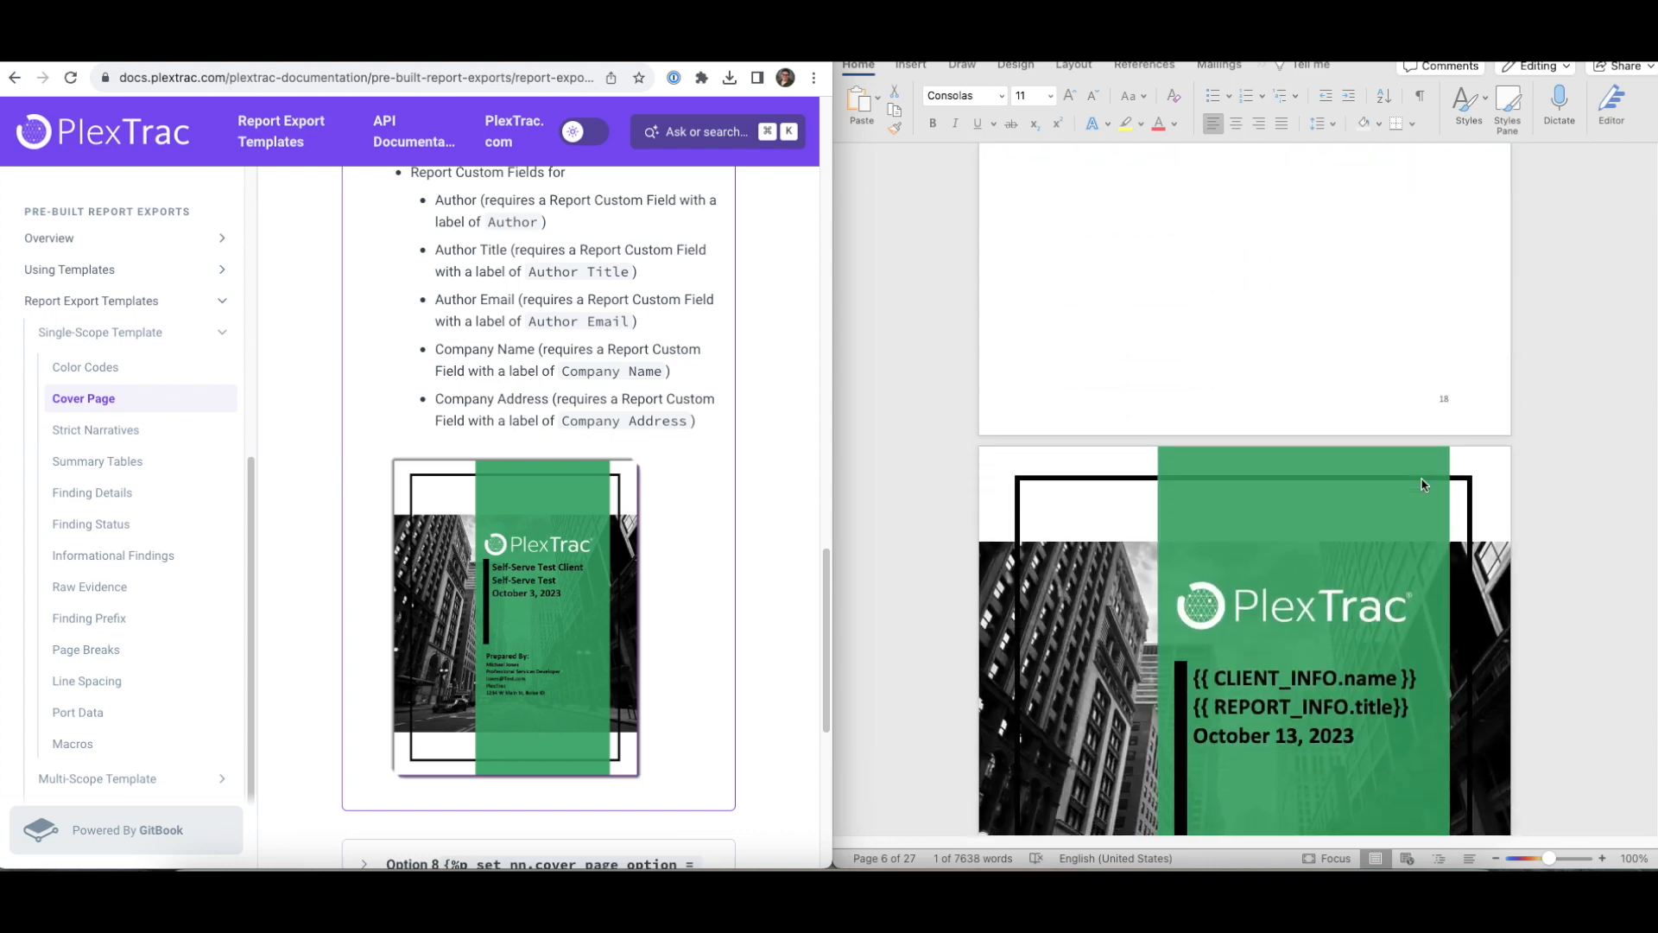
scroll(1423, 486, up, 1)
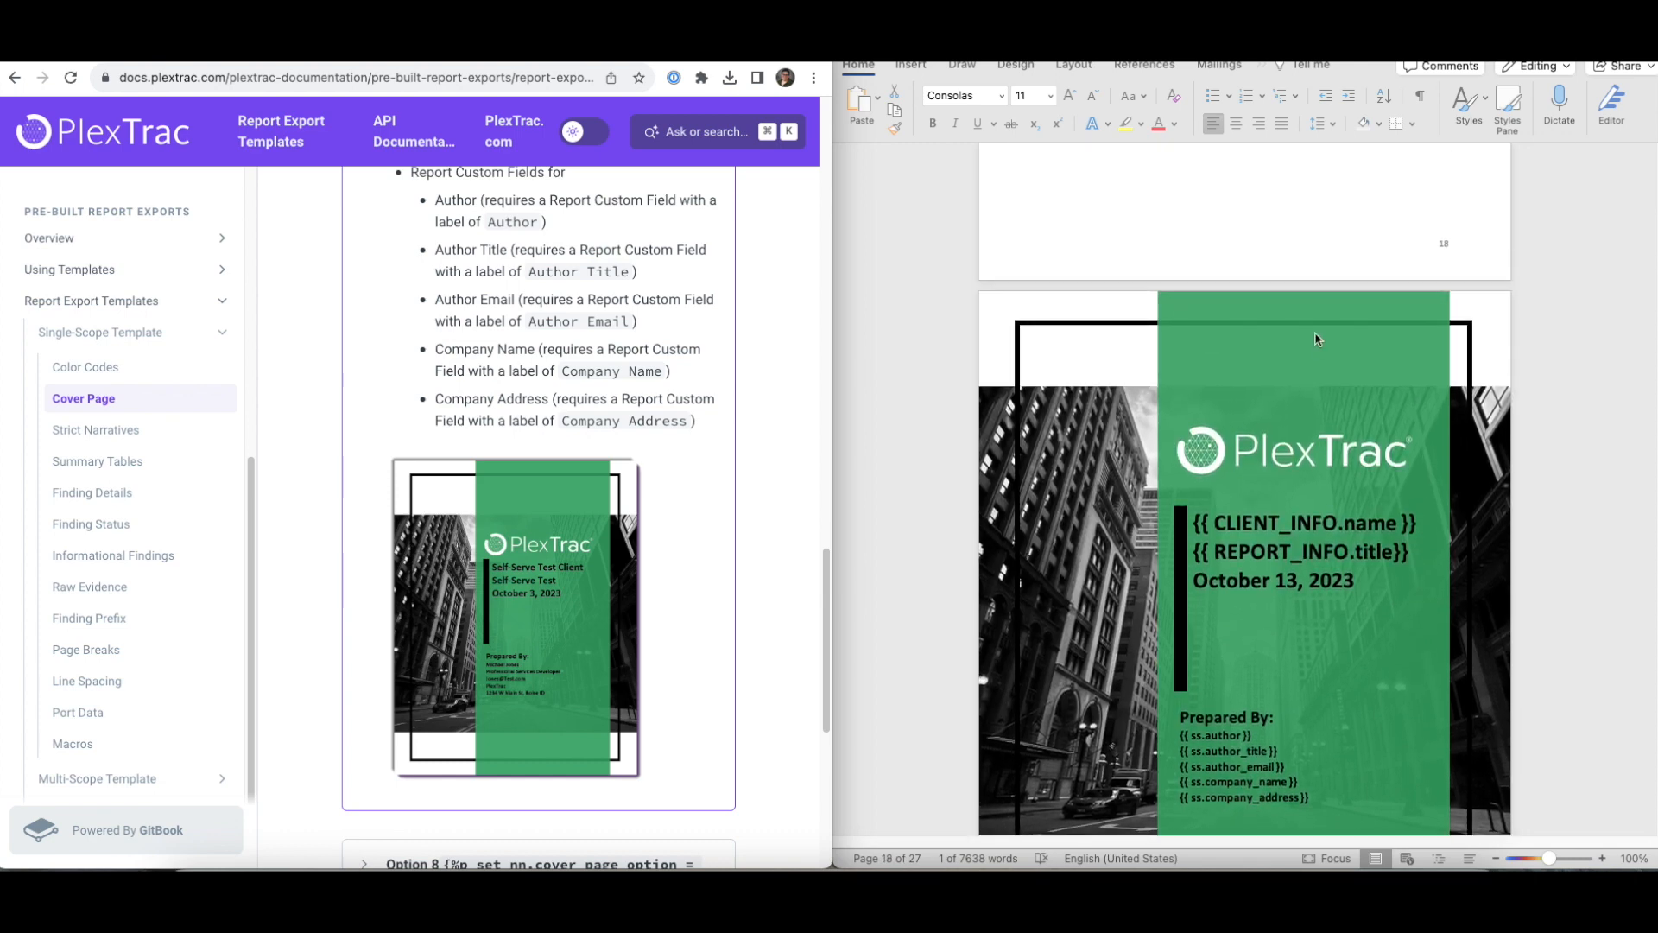
click(1345, 335)
- Give the cover page's green panel a purple fill from Shape Format
click(1397, 357)
right_click(1402, 360)
click(1342, 342)
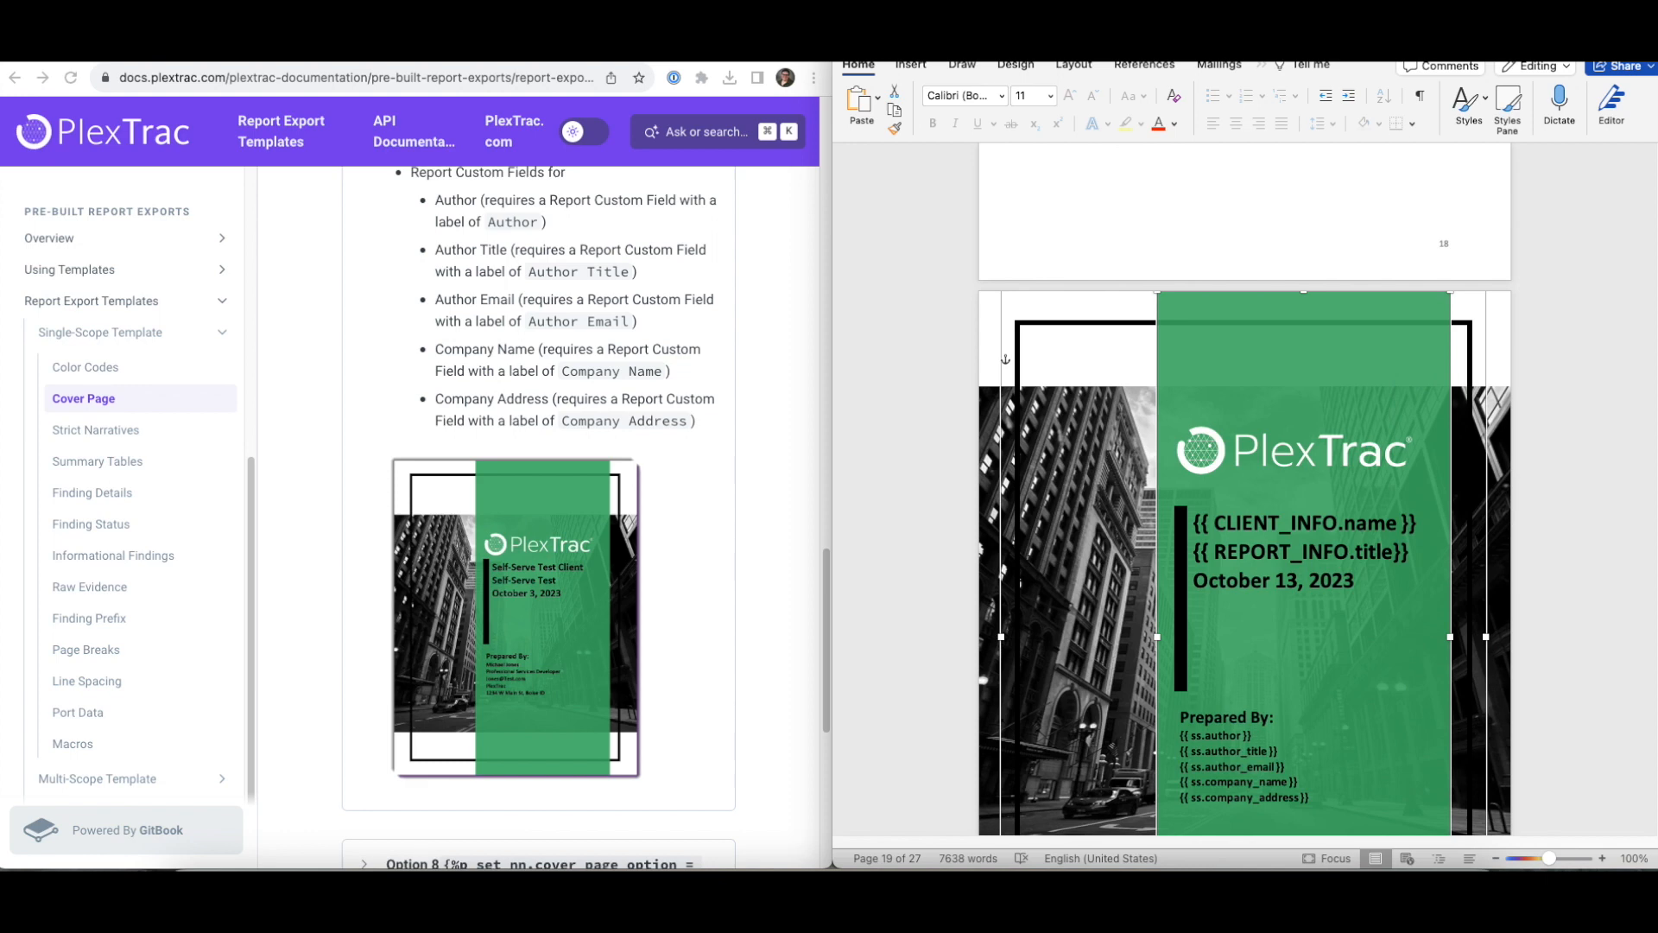
click(1262, 65)
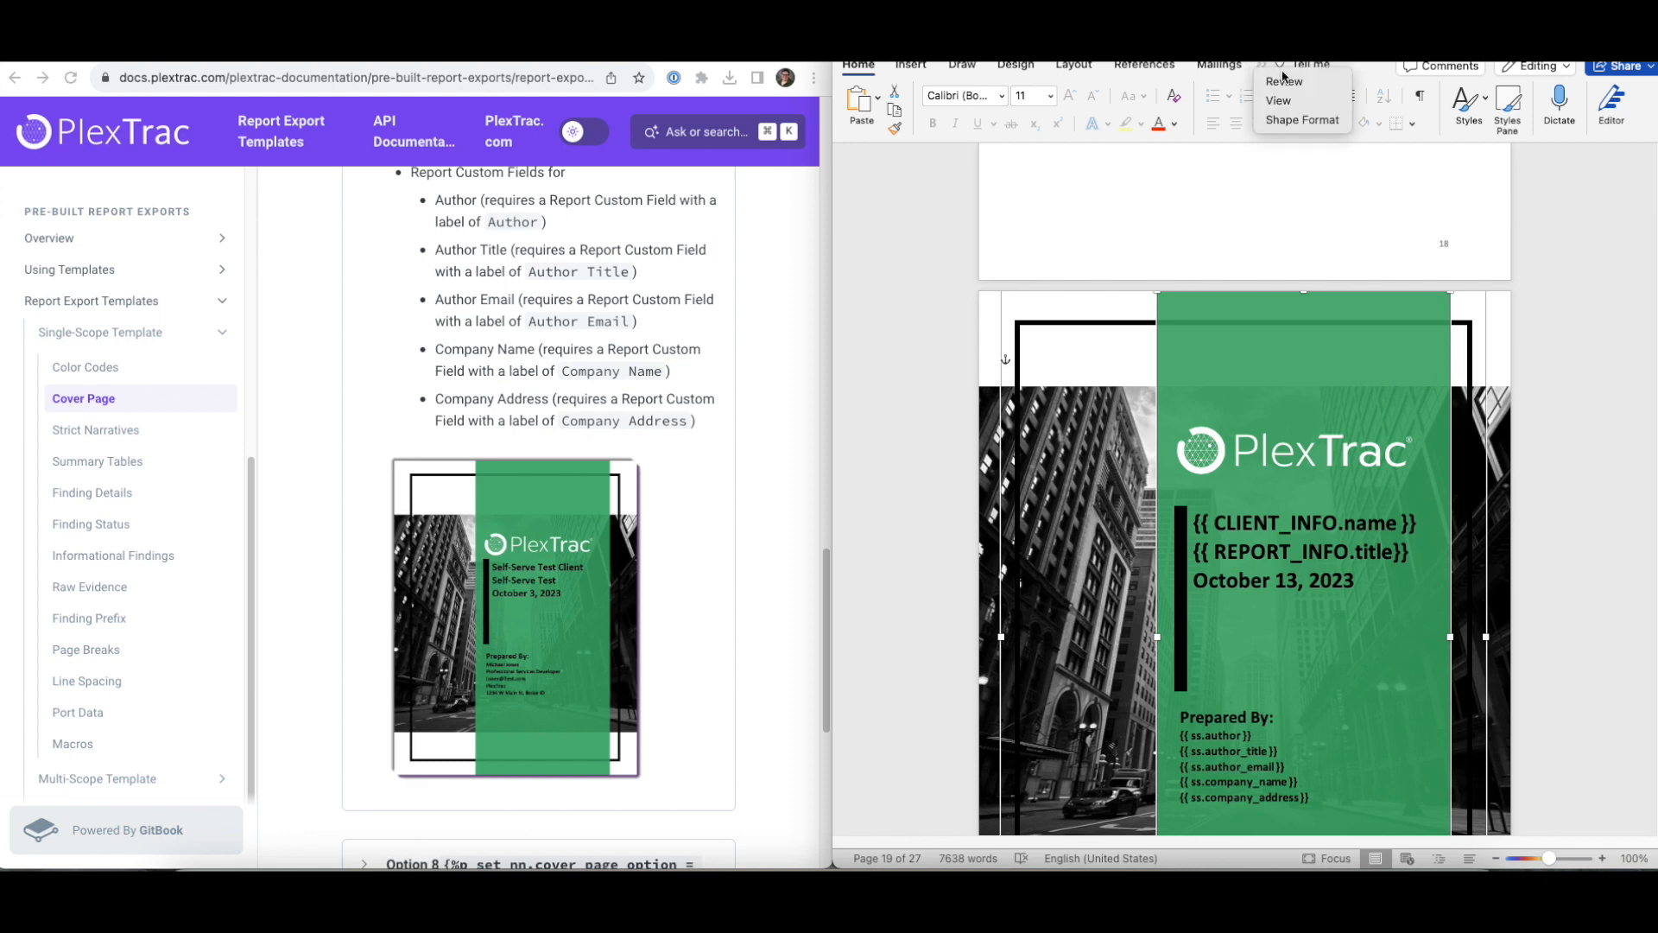
click(1303, 120)
click(1147, 110)
click(1596, 418)
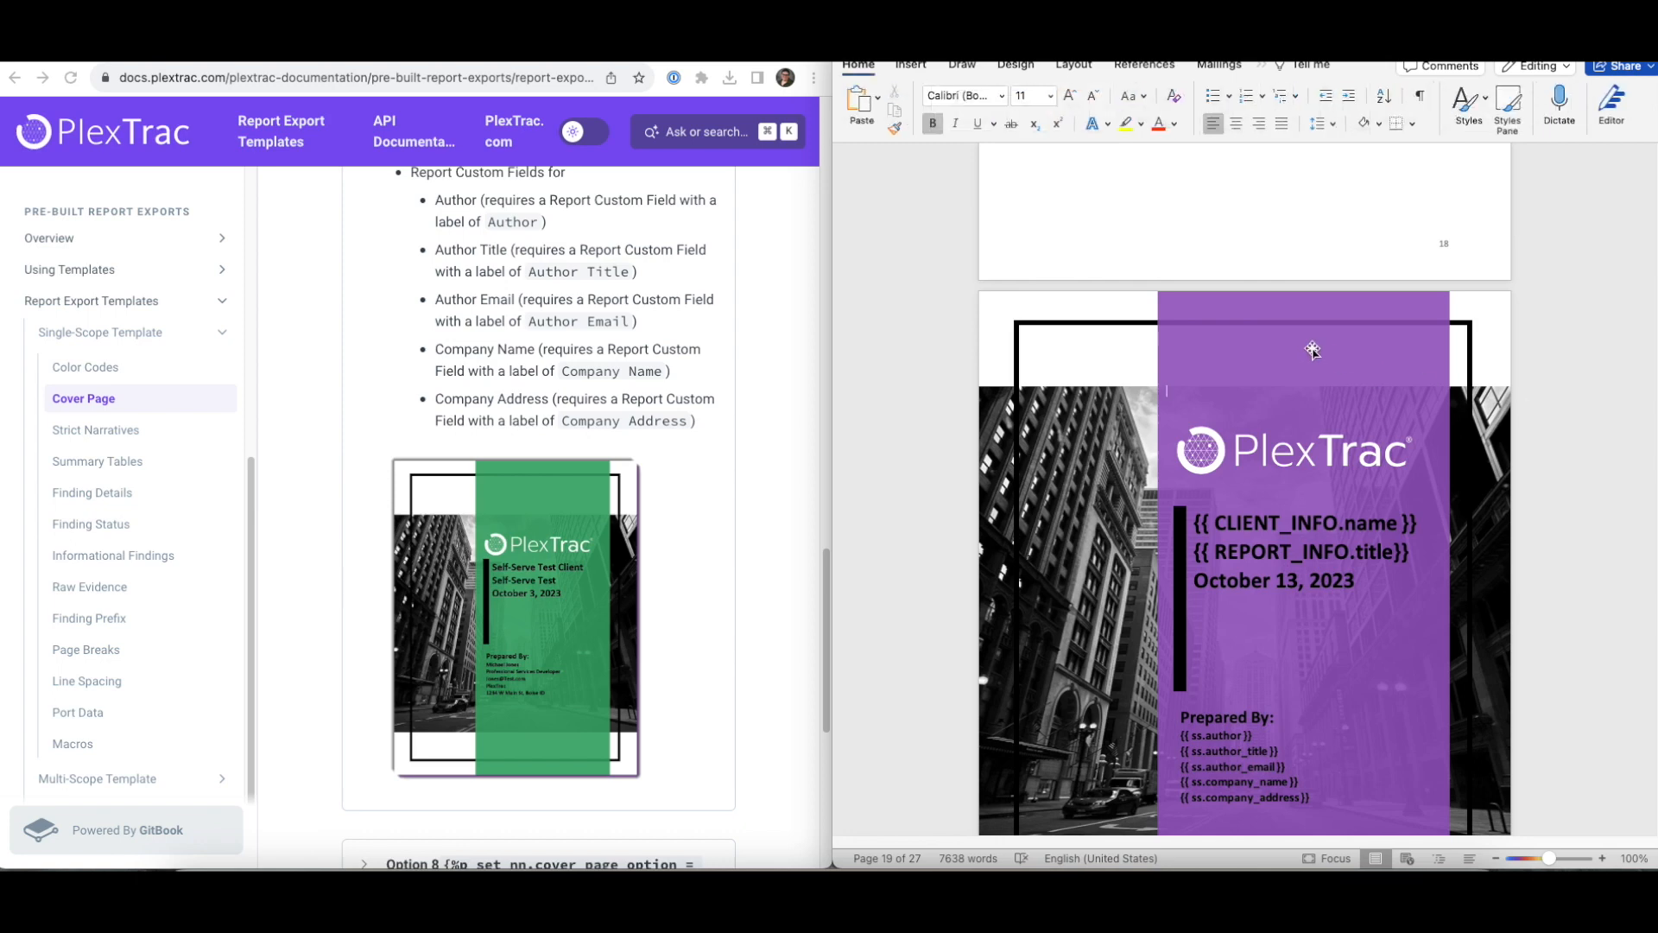
- Change the panel's fill to a light grey theme colour
click(1322, 311)
click(1352, 333)
click(1155, 100)
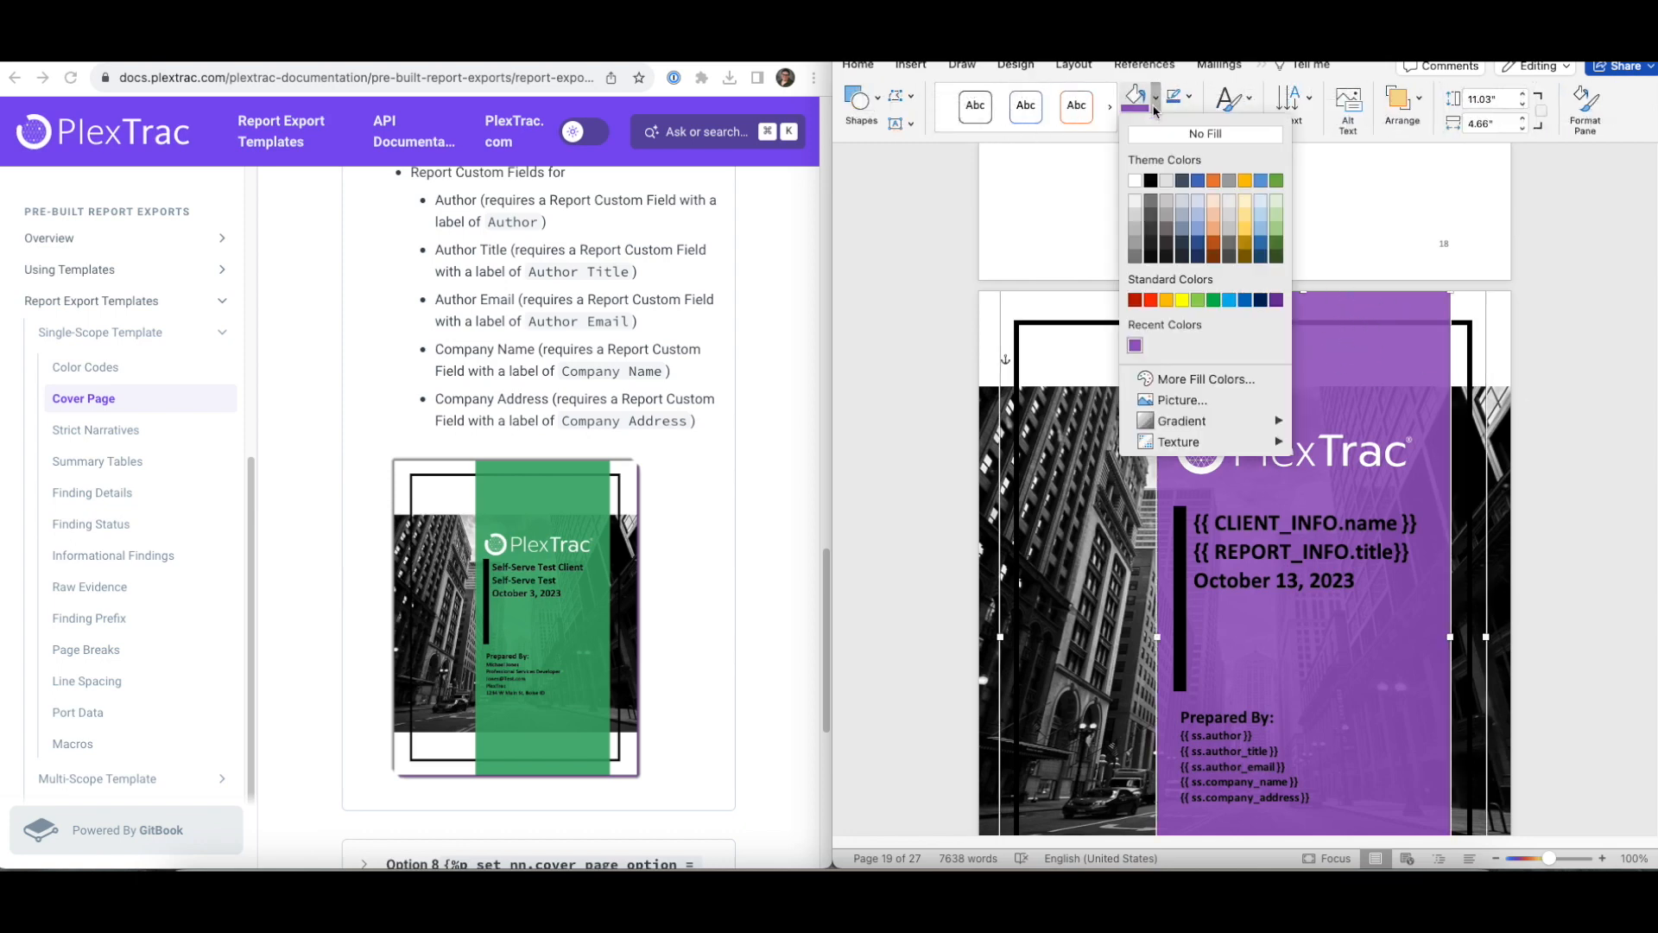
click(1166, 180)
click(1584, 431)
click(1326, 453)
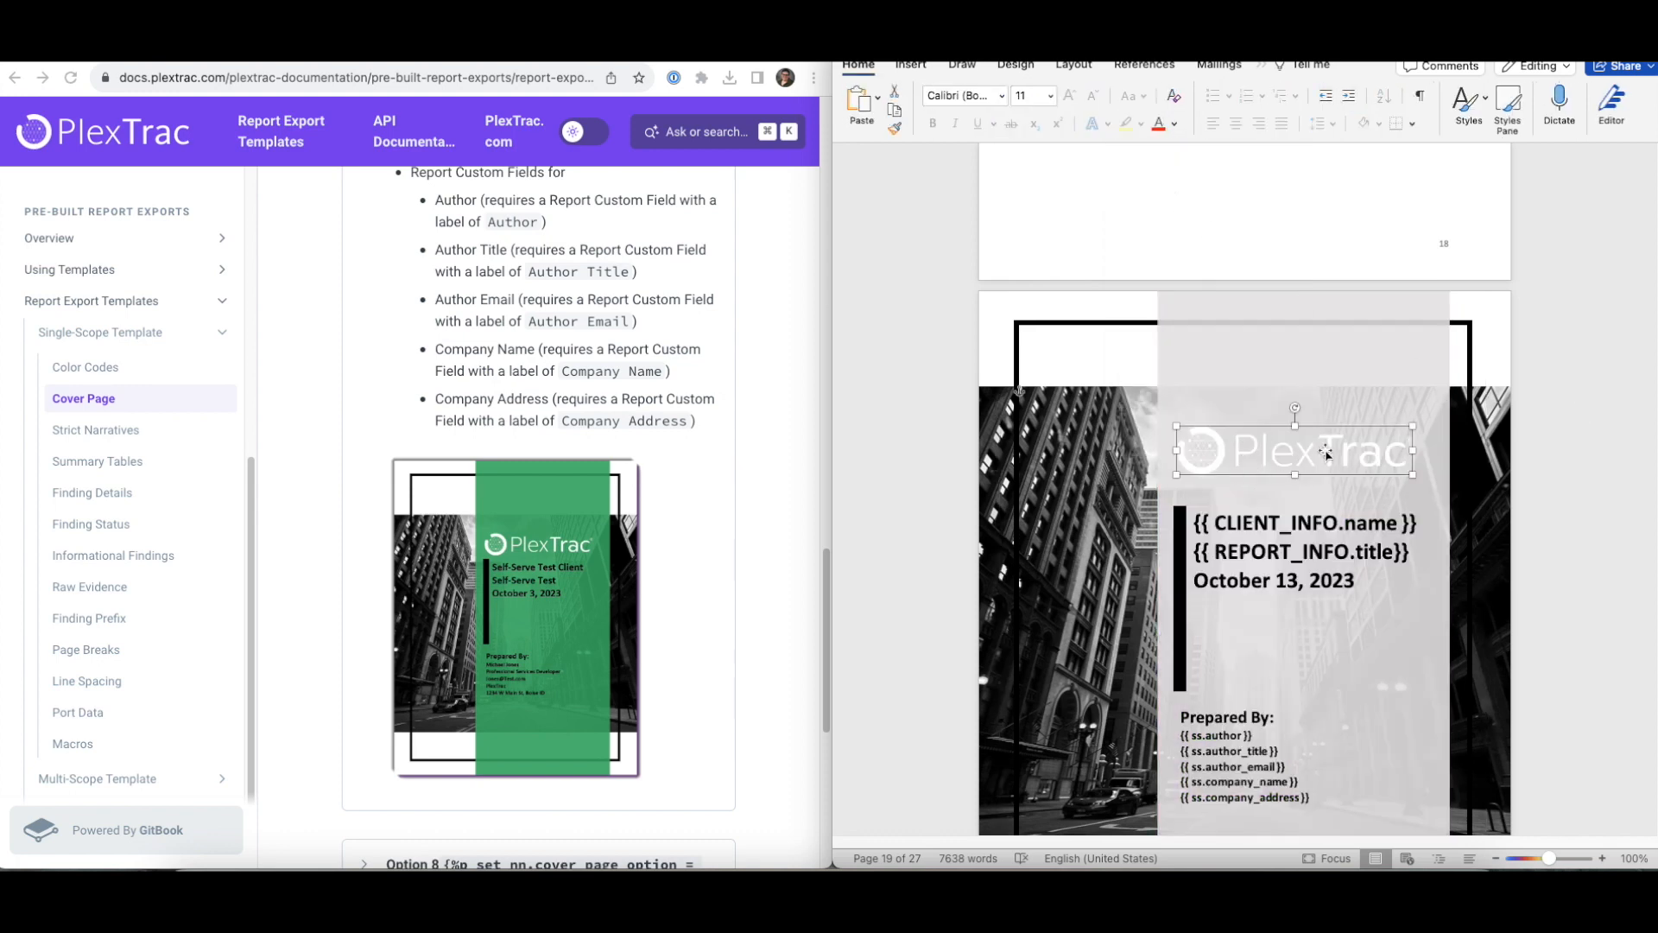
- Replace the PlexTrac logo with the picture Untitled design (1).png
right_click(1326, 453)
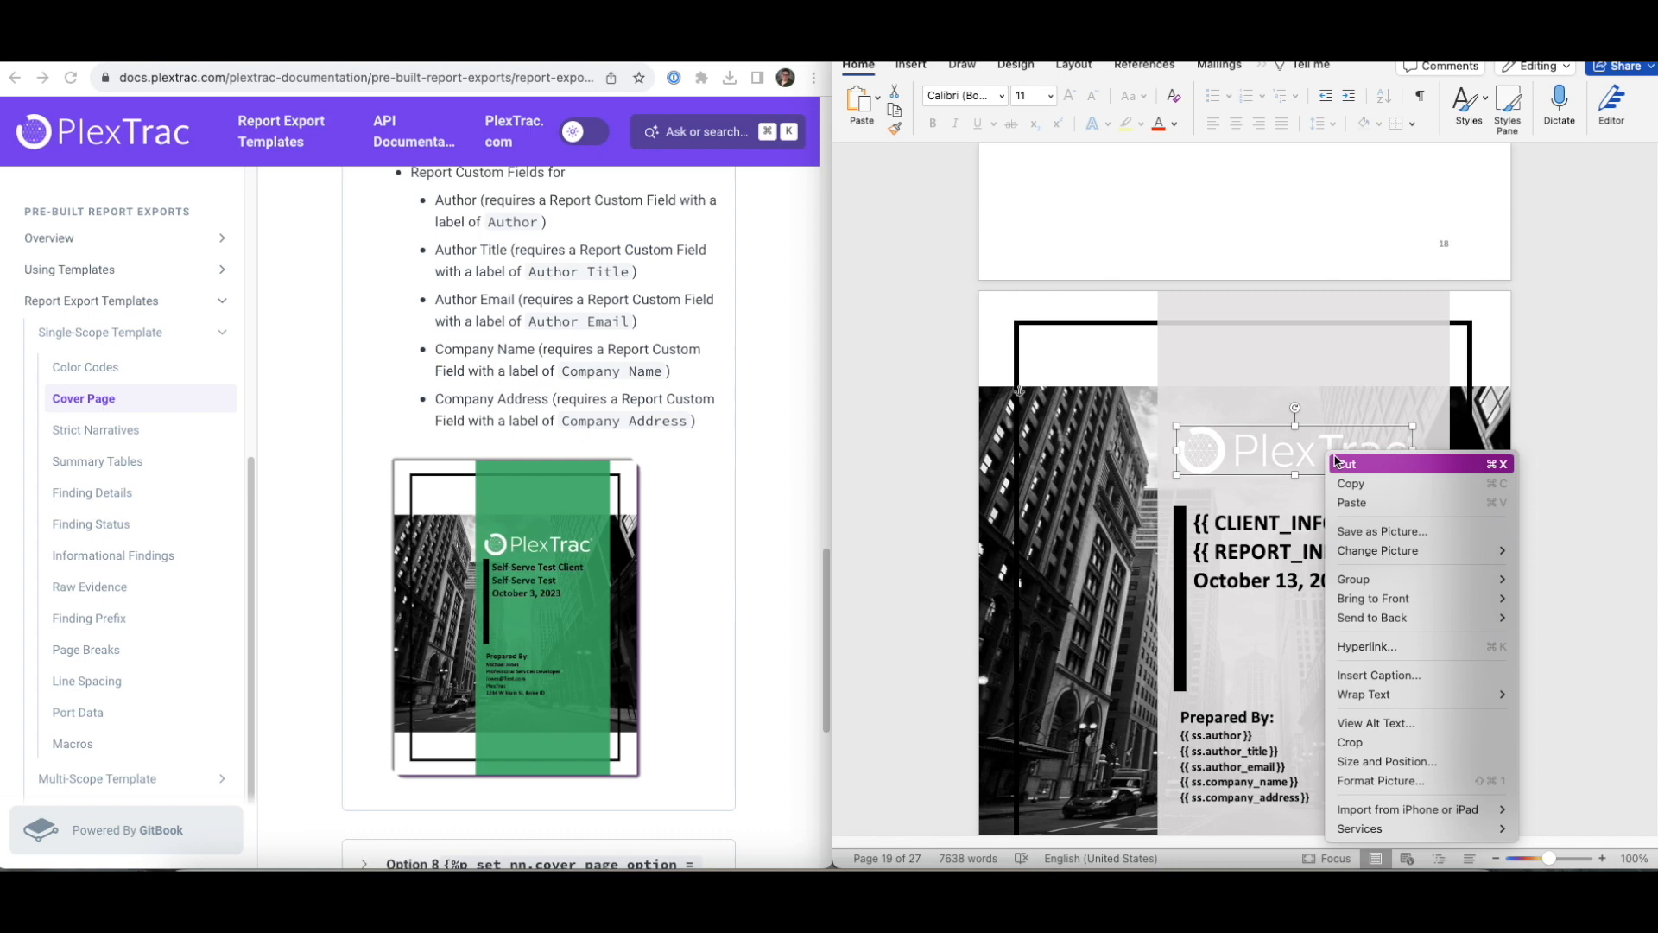
mouse_move(1392, 550)
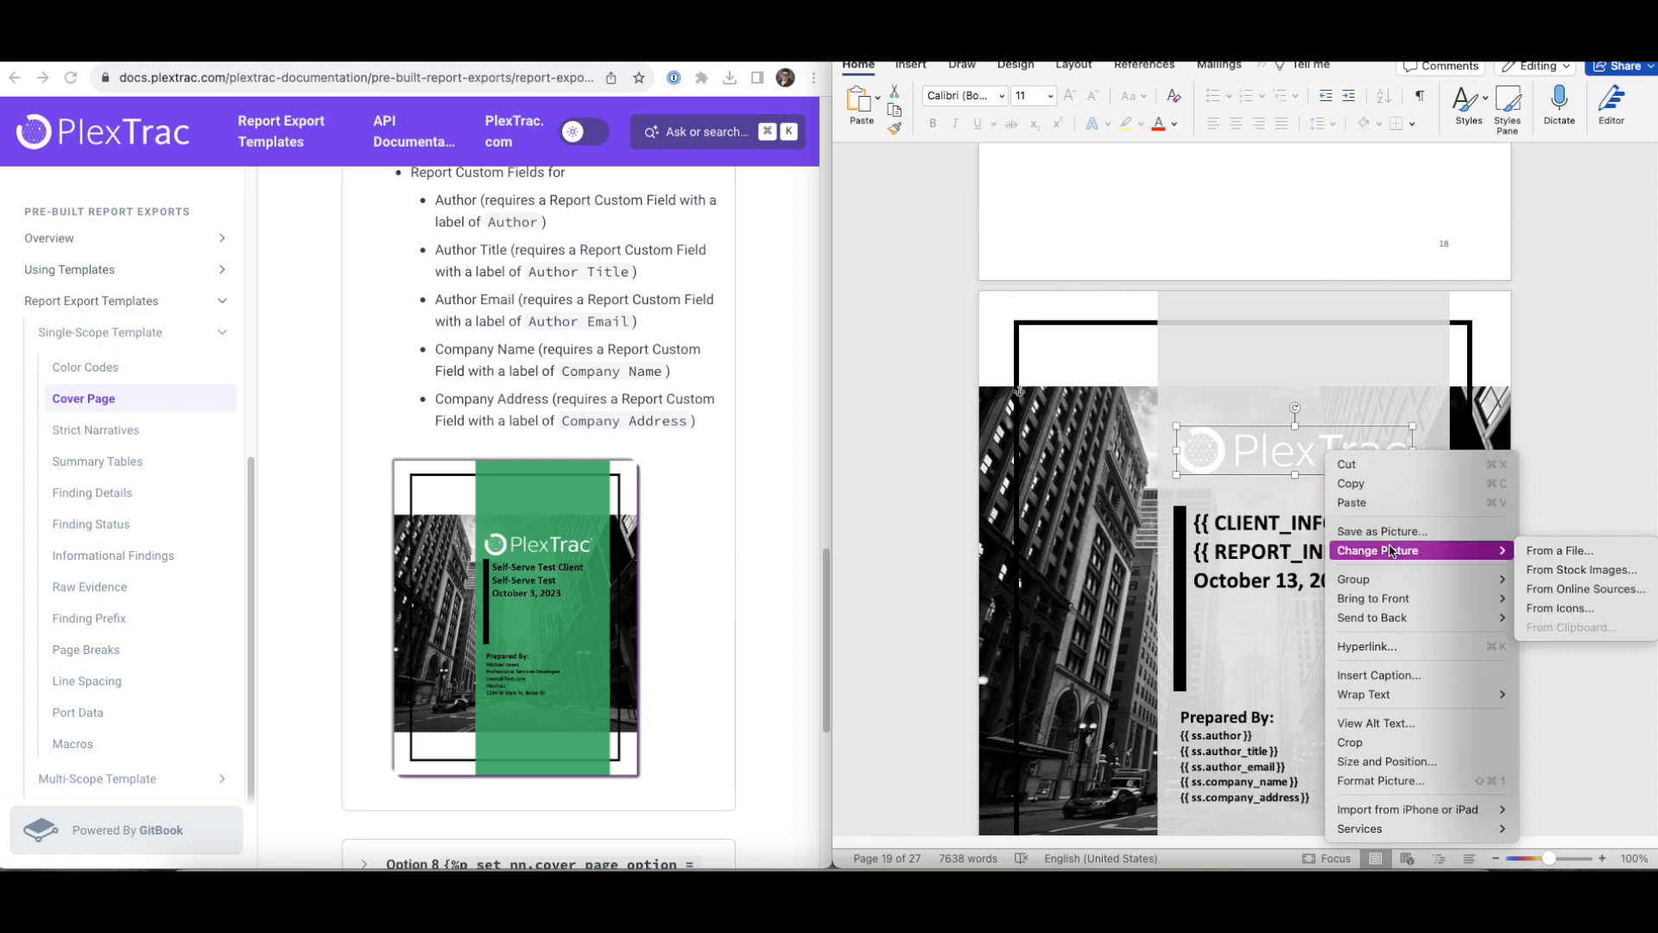
click(1554, 552)
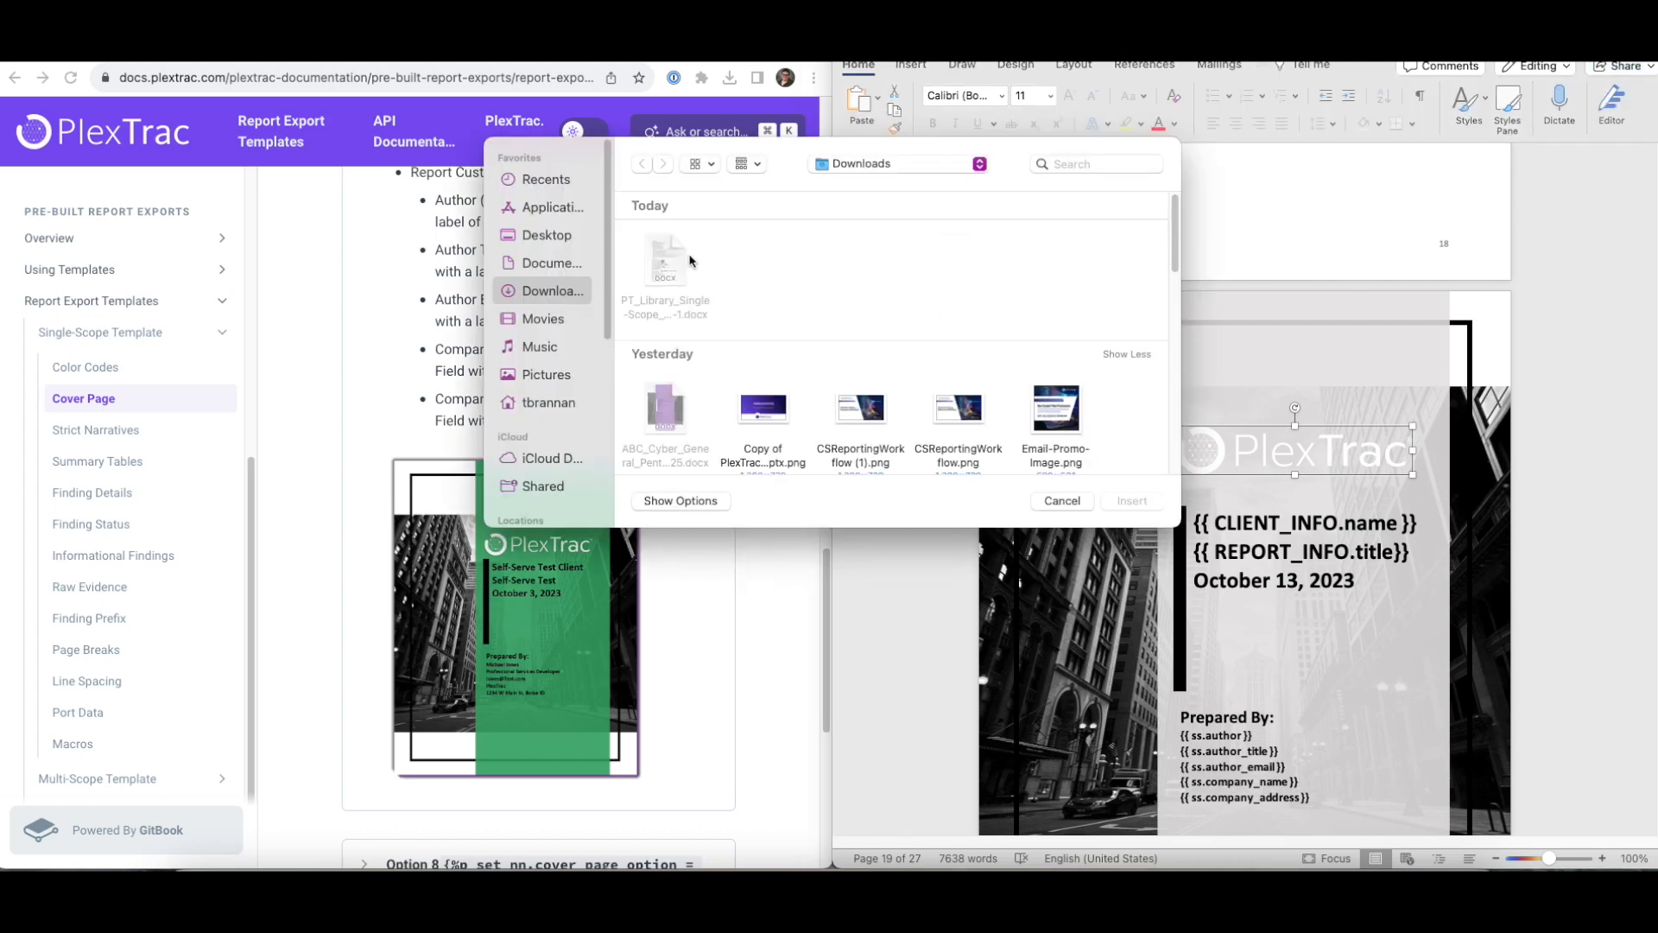
scroll(903, 373, down, 8)
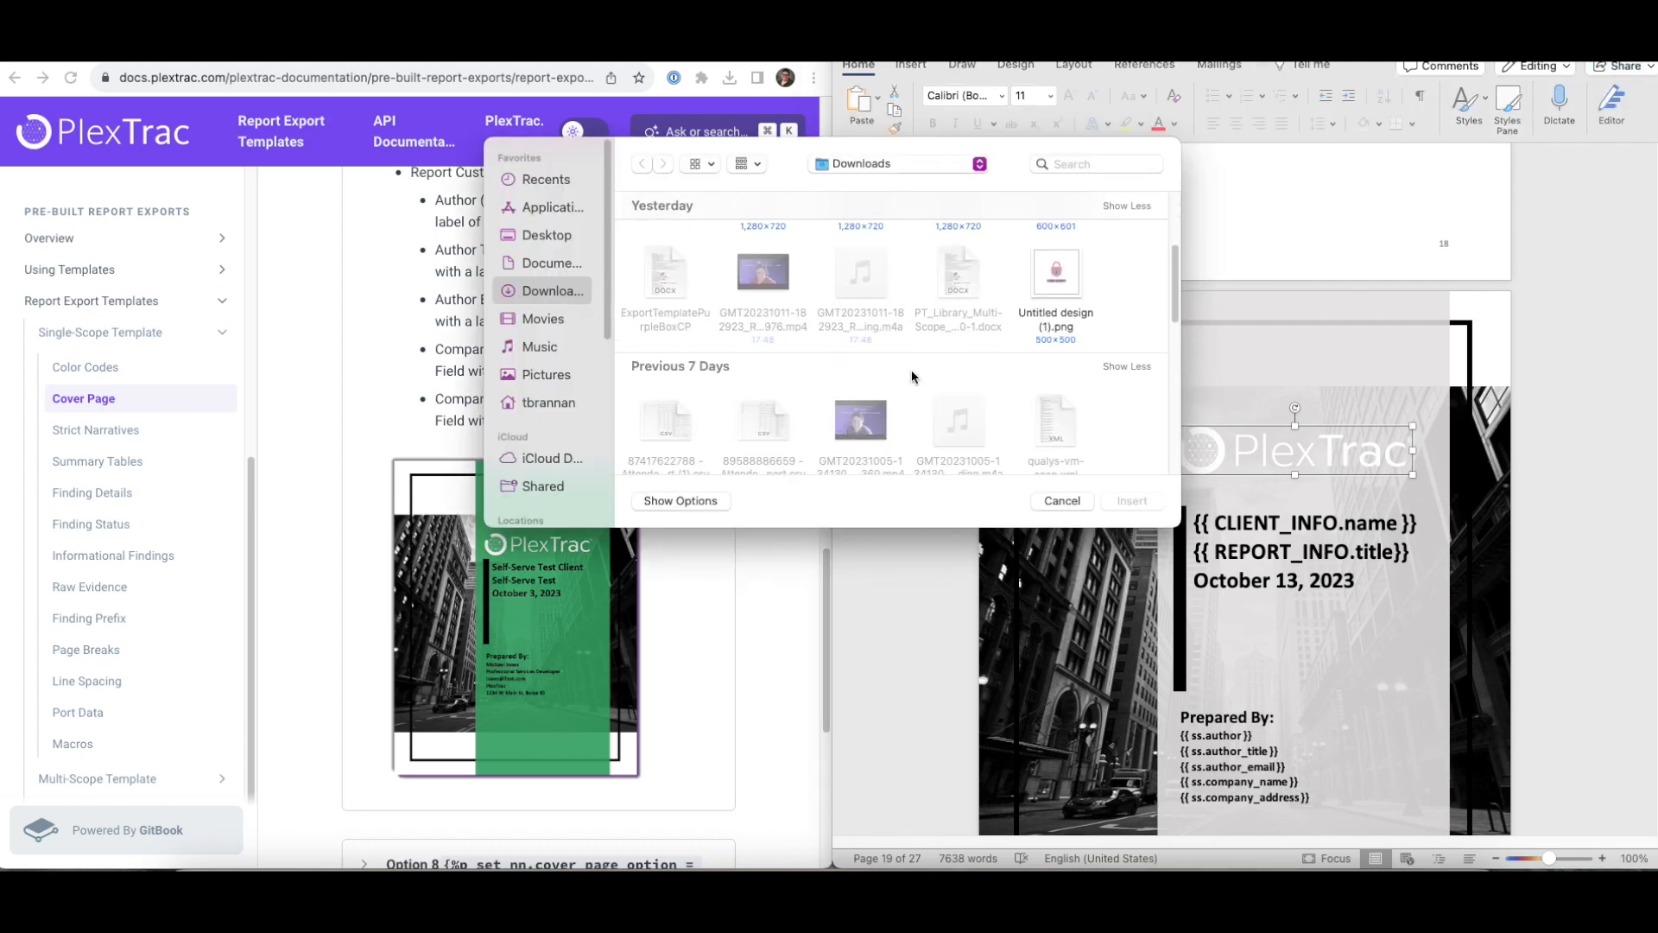
click(1056, 253)
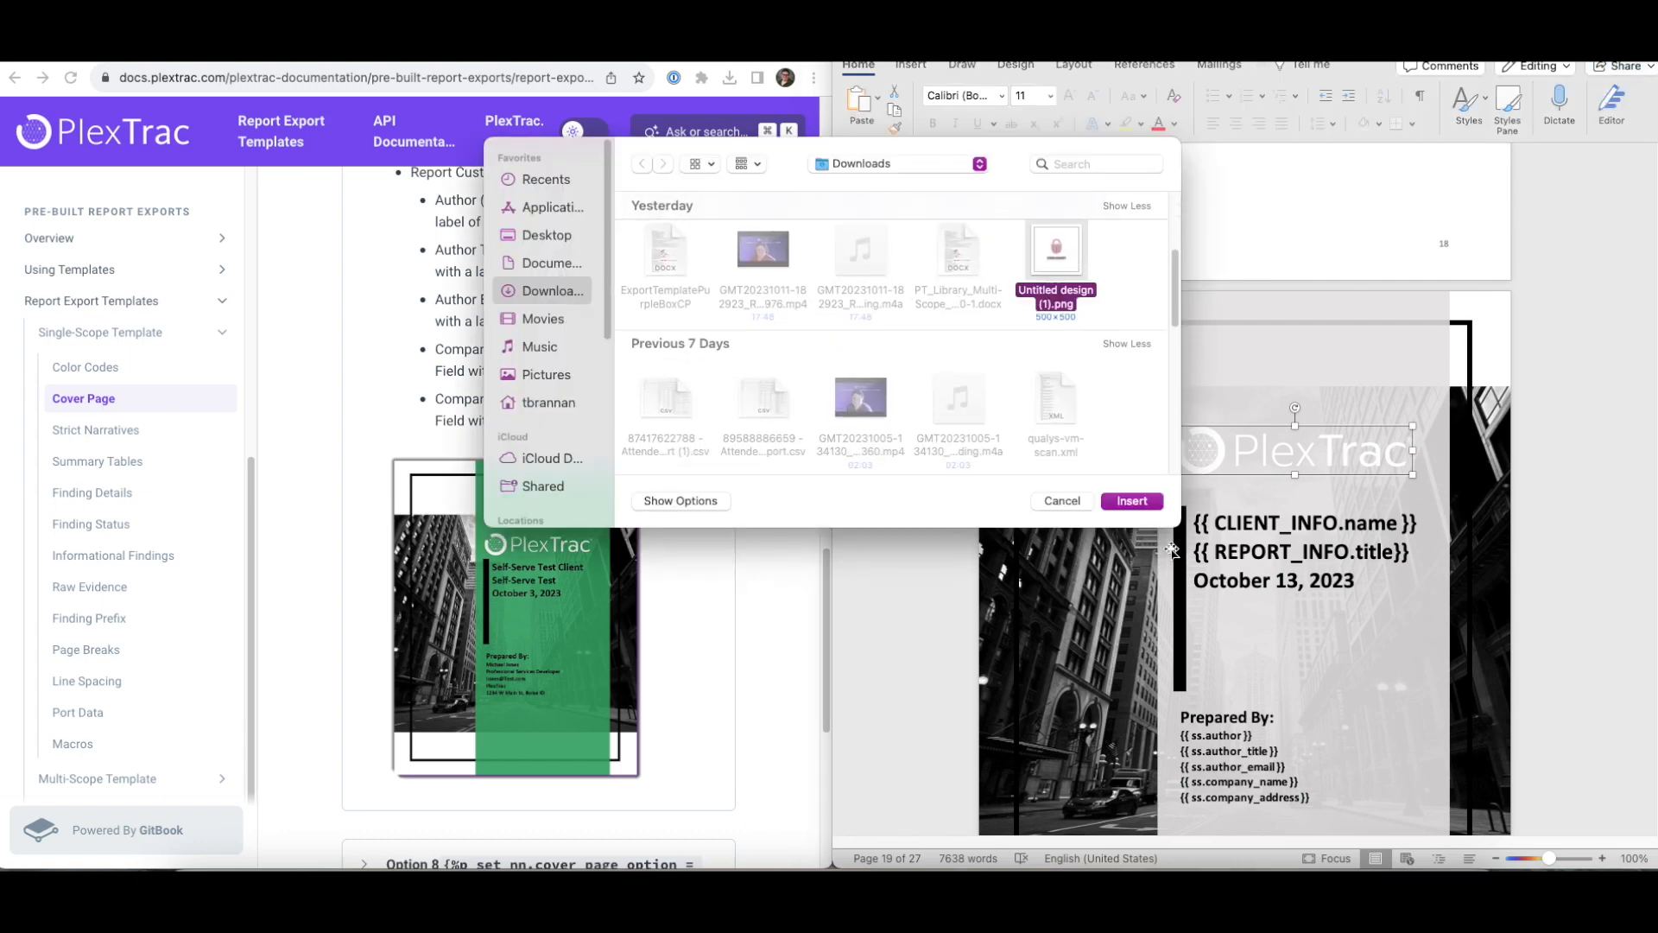
click(1132, 501)
- Enlarge the padlock image by dragging its corner handles
drag(1319, 426, 1400, 344)
drag(1270, 474, 1197, 495)
click(1621, 524)
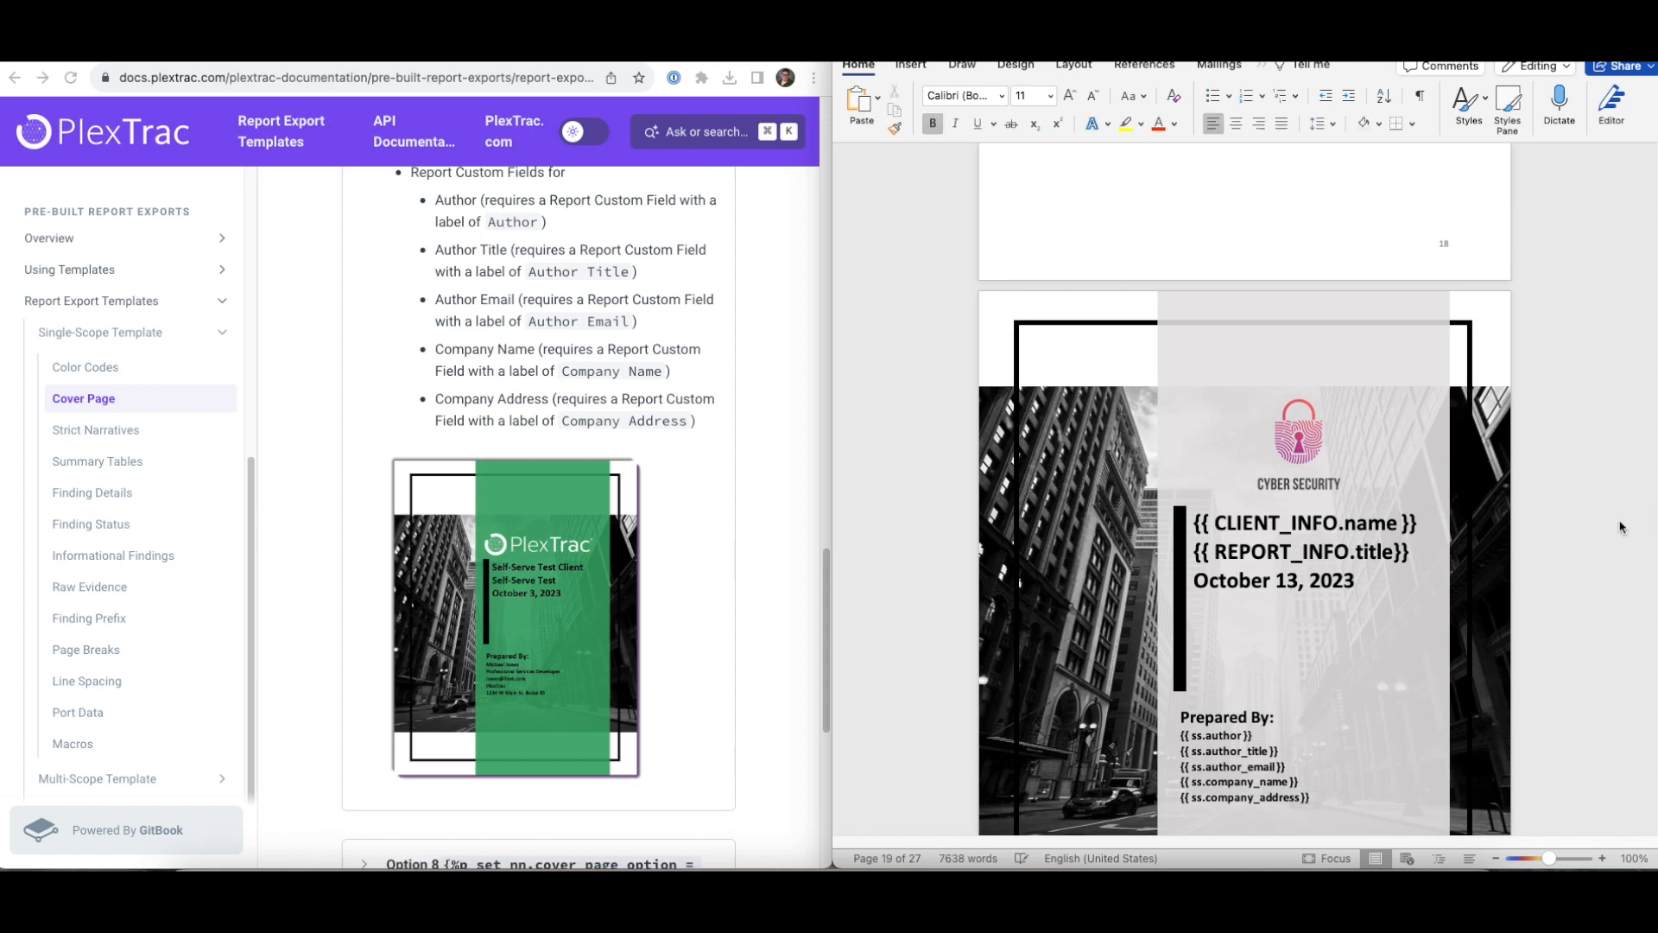
- Scroll through the other cover page designs, then back up to page 1's option toggles
scroll(1296, 537, down, 3)
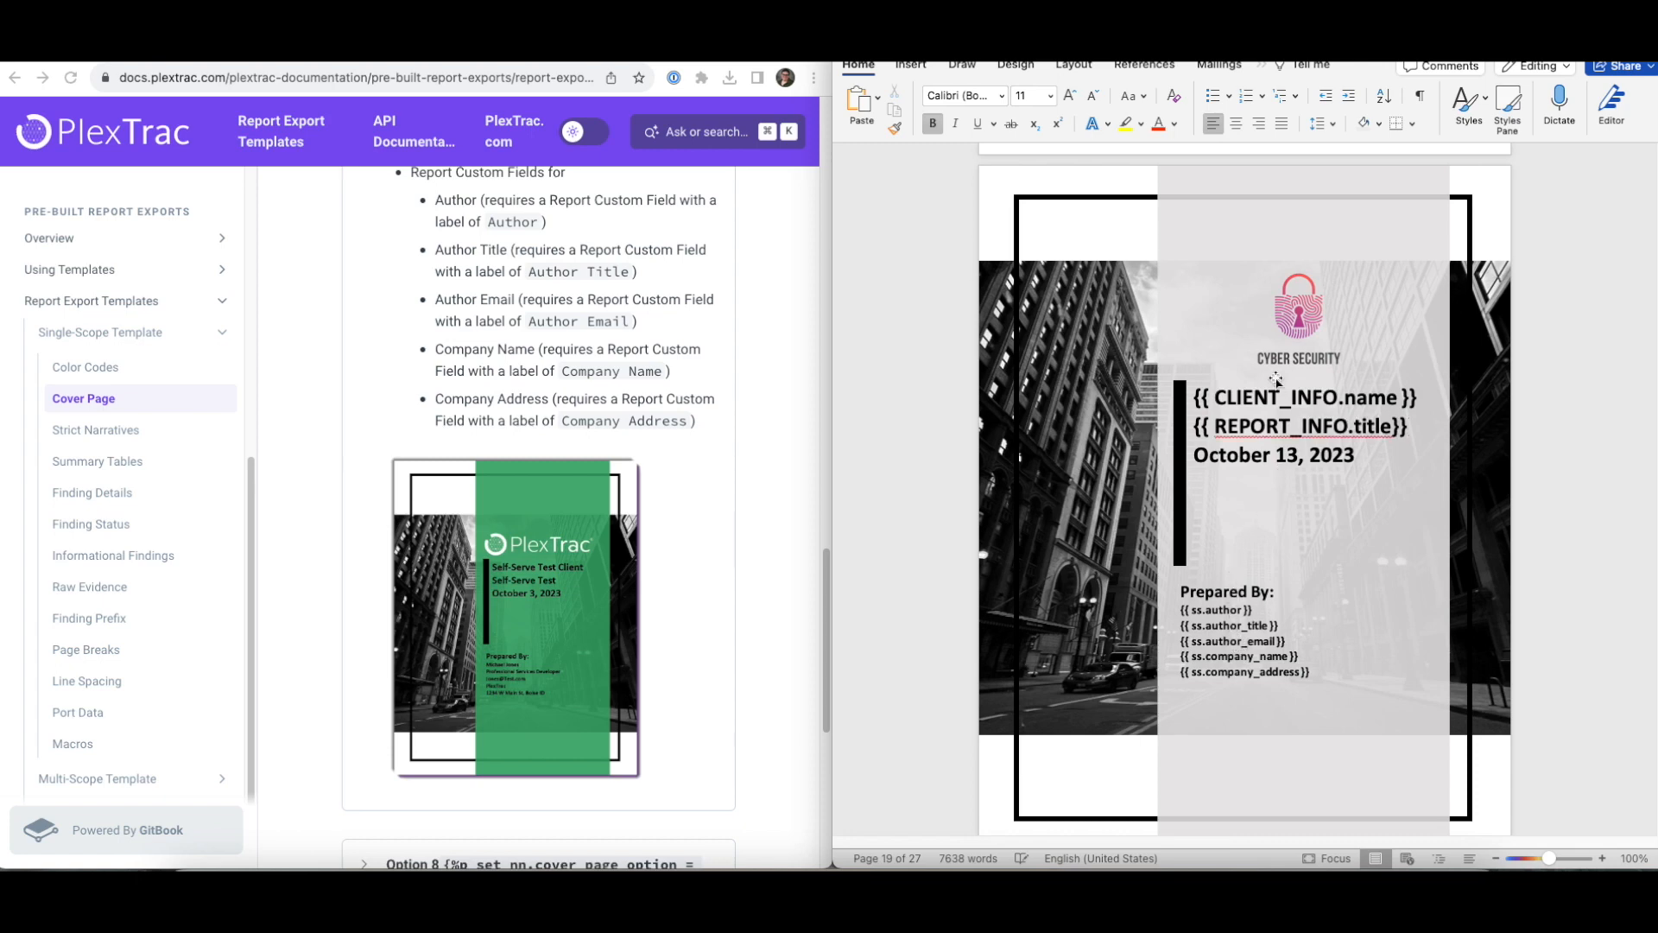
scroll(1276, 380, down, 10)
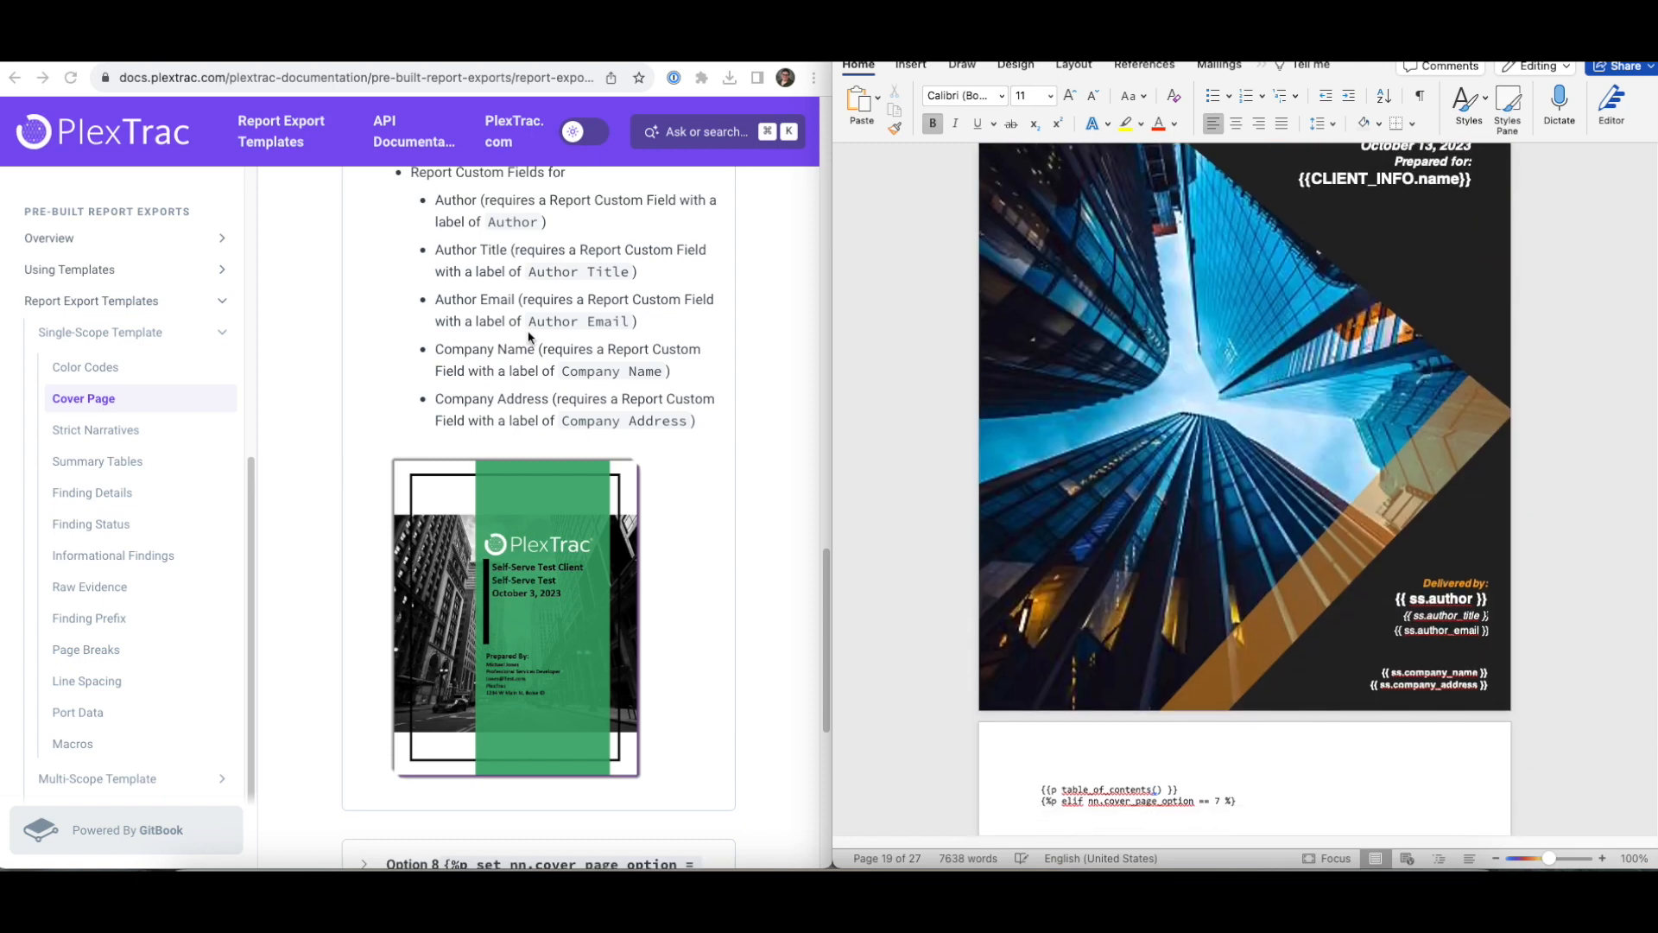
scroll(530, 337, up, 3)
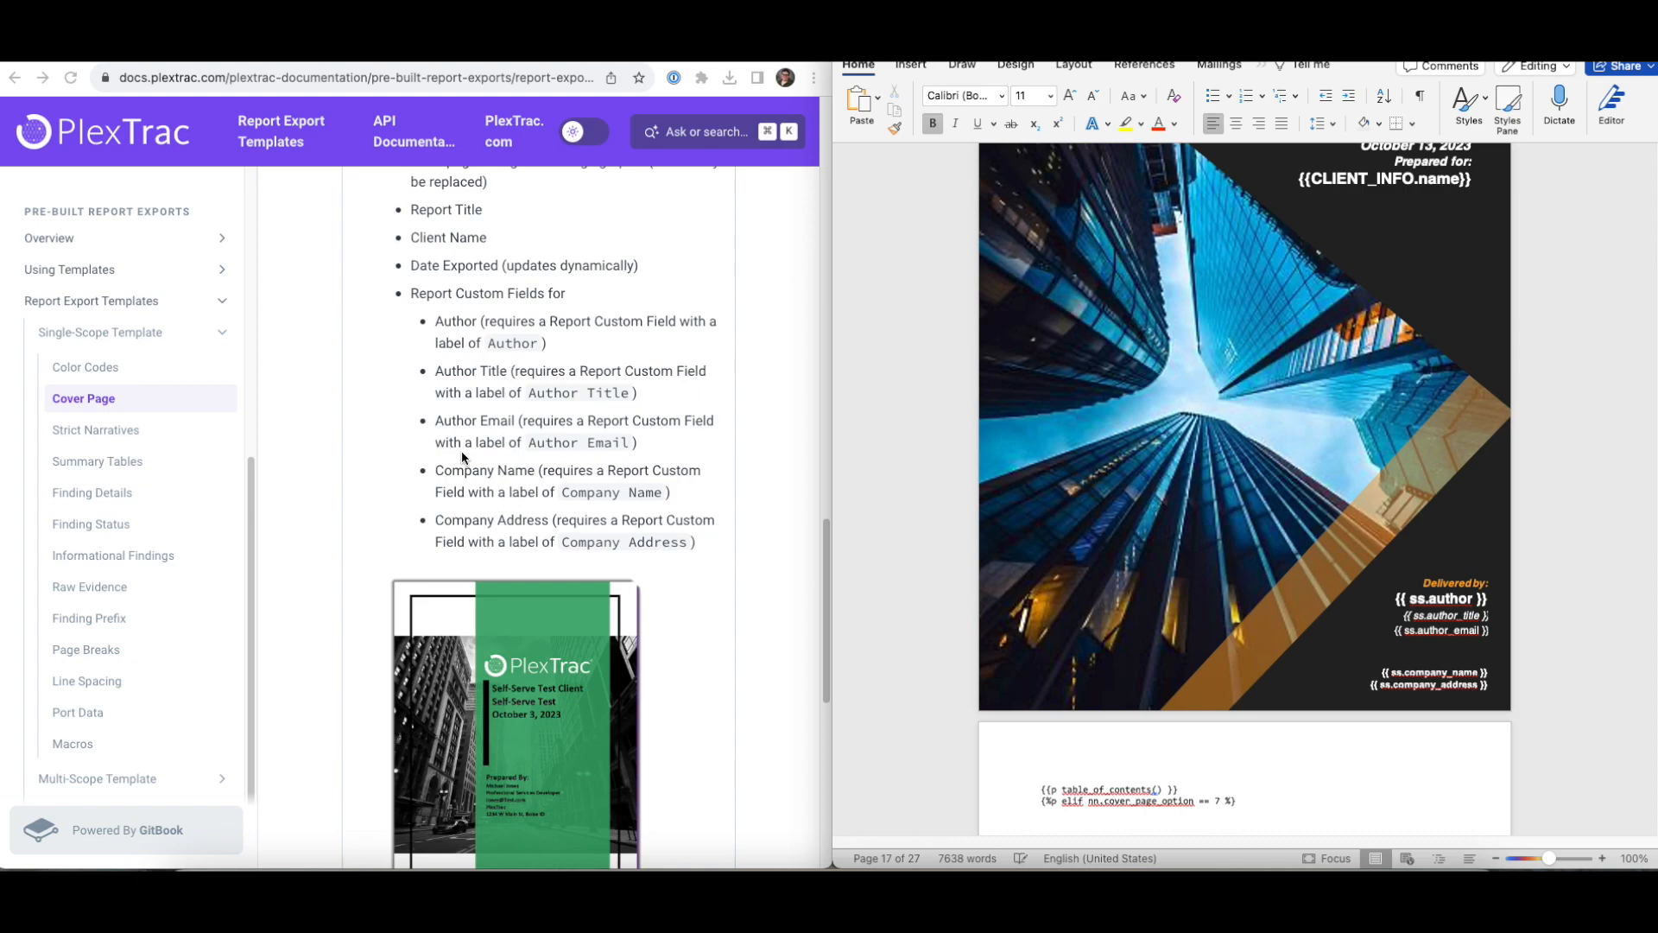
scroll(1317, 511, up, 20)
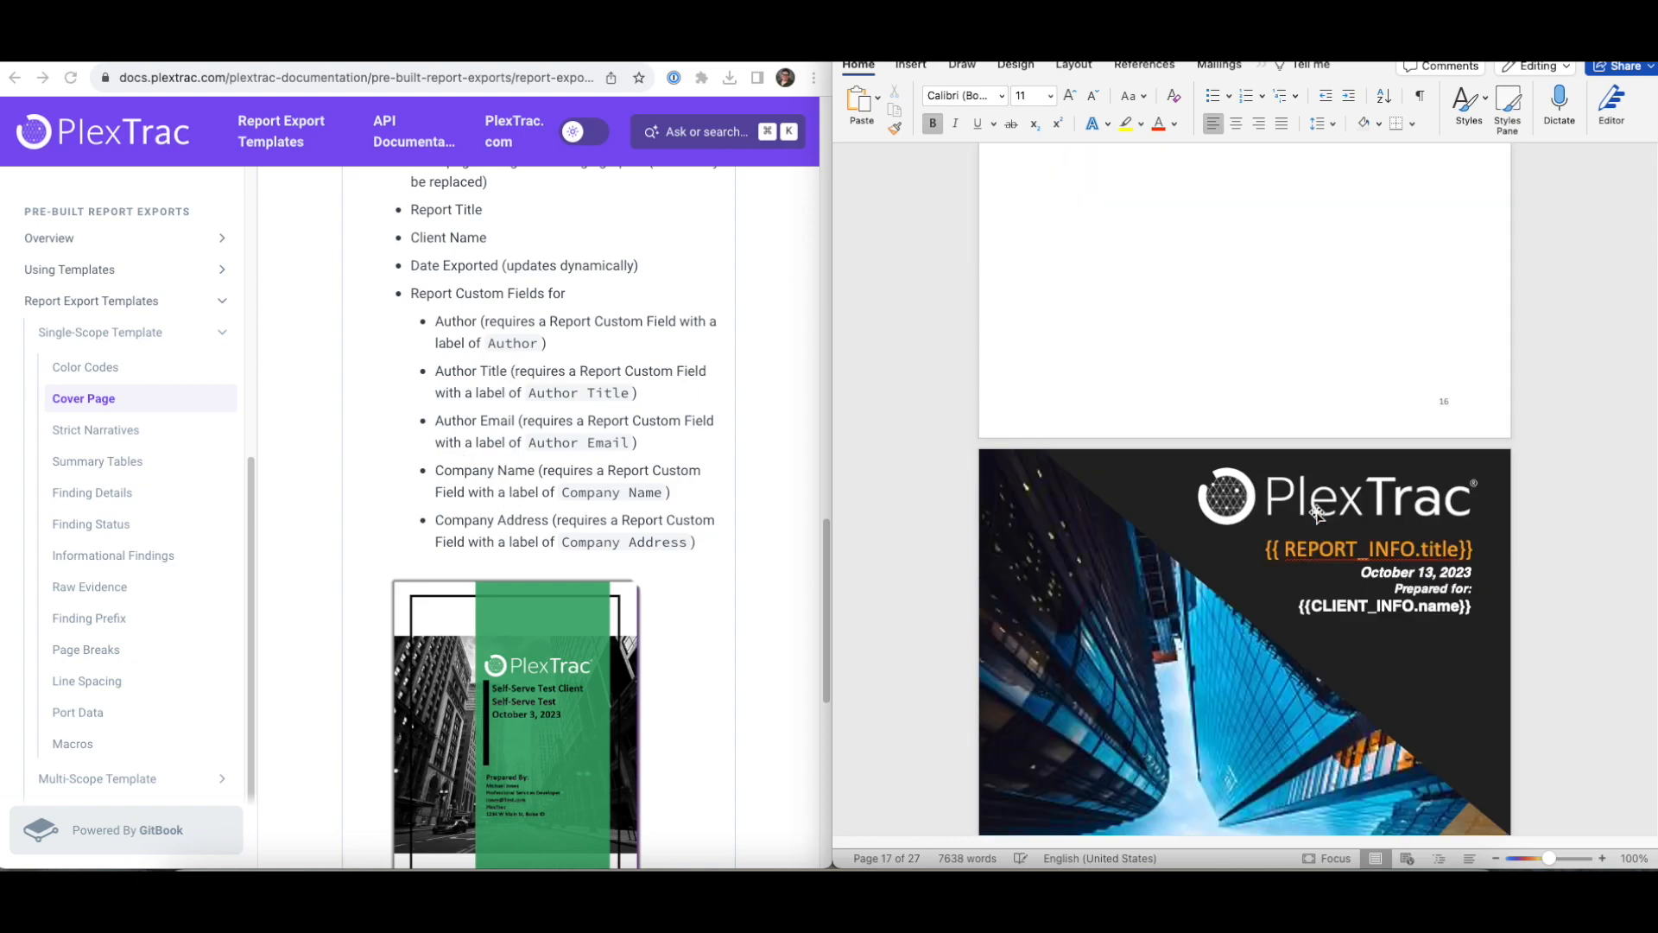
scroll(1317, 510, up, 20)
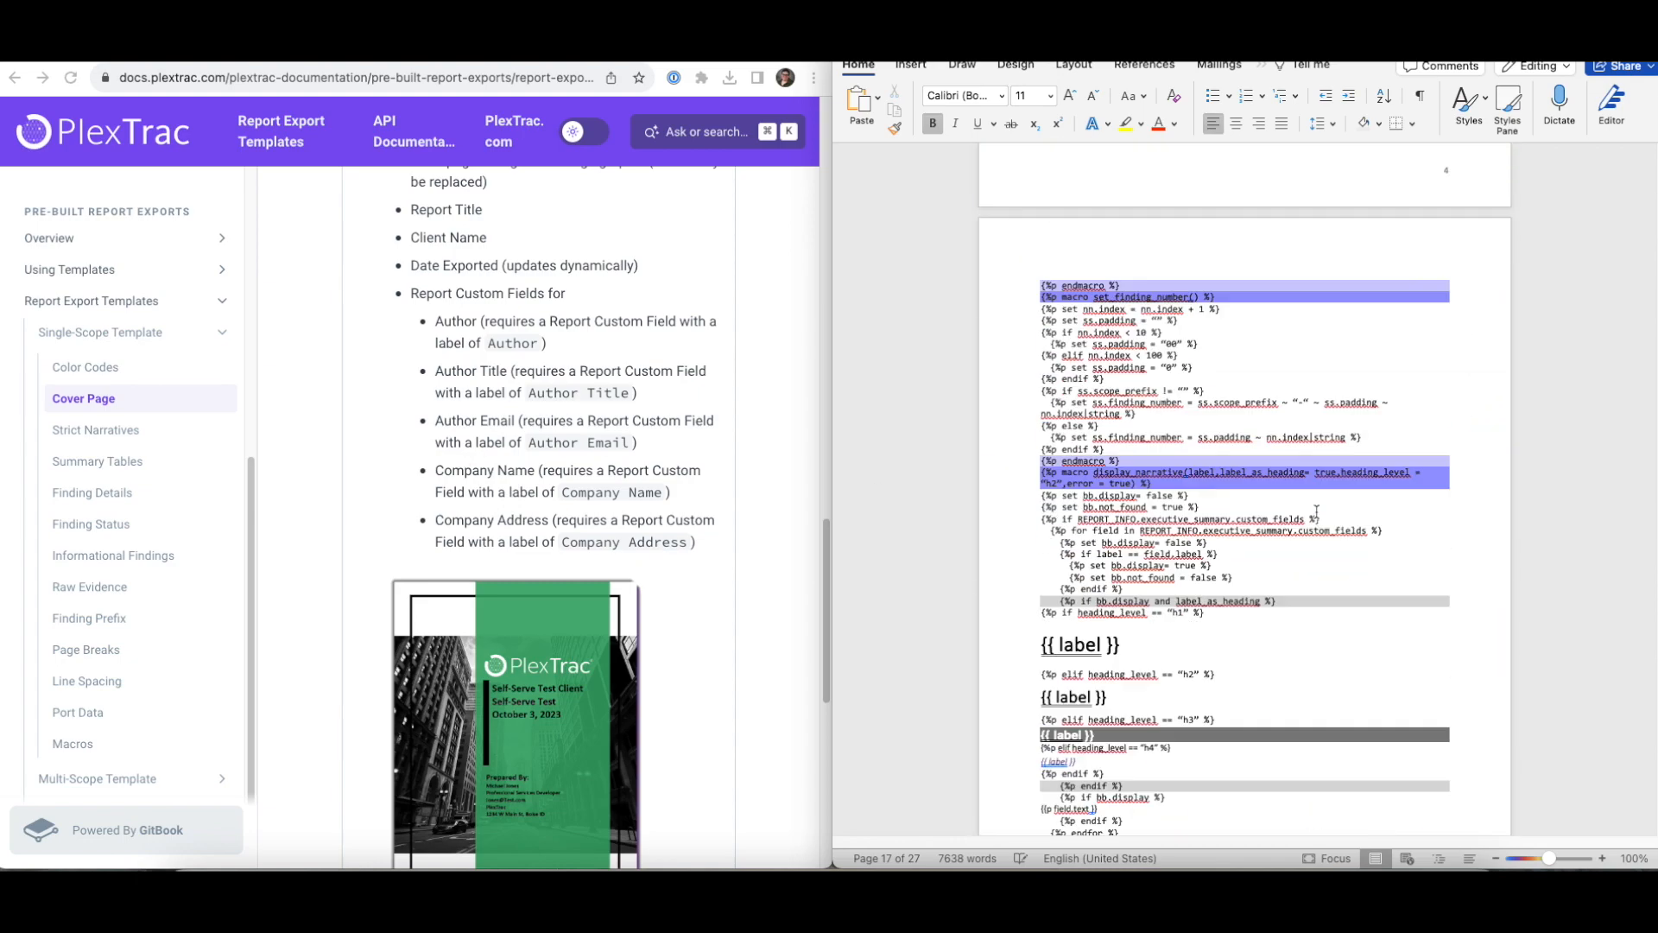
scroll(1317, 511, up, 10)
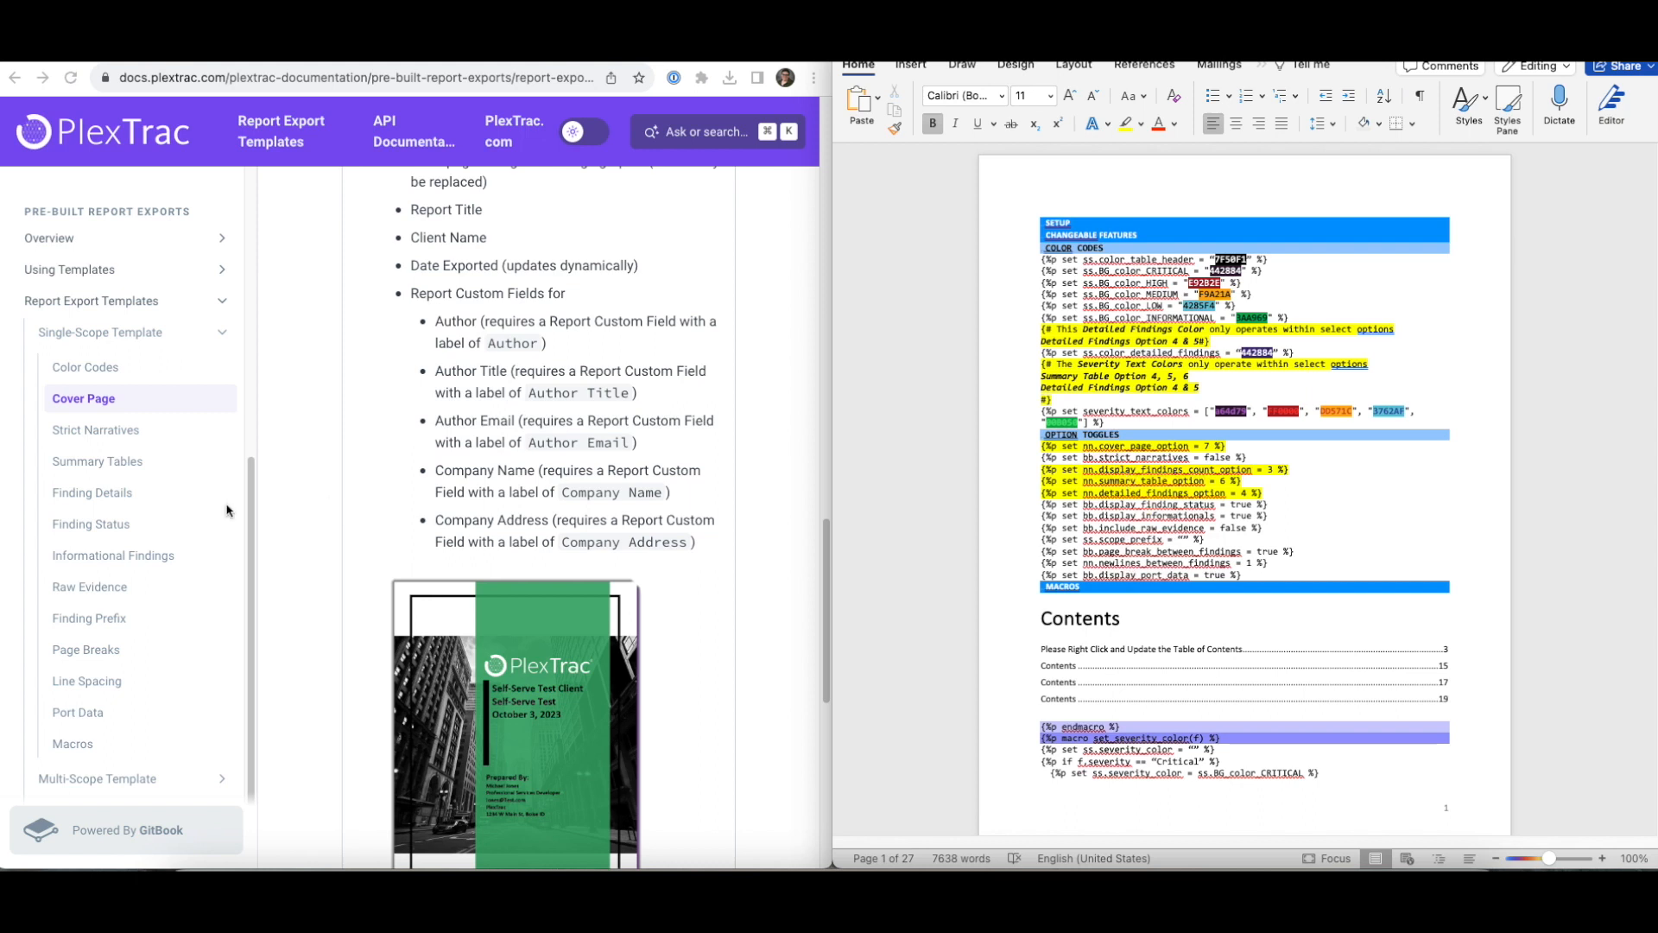
- Open the Summary Tables documentation page and expand Option 4 to view its sample output
click(91, 465)
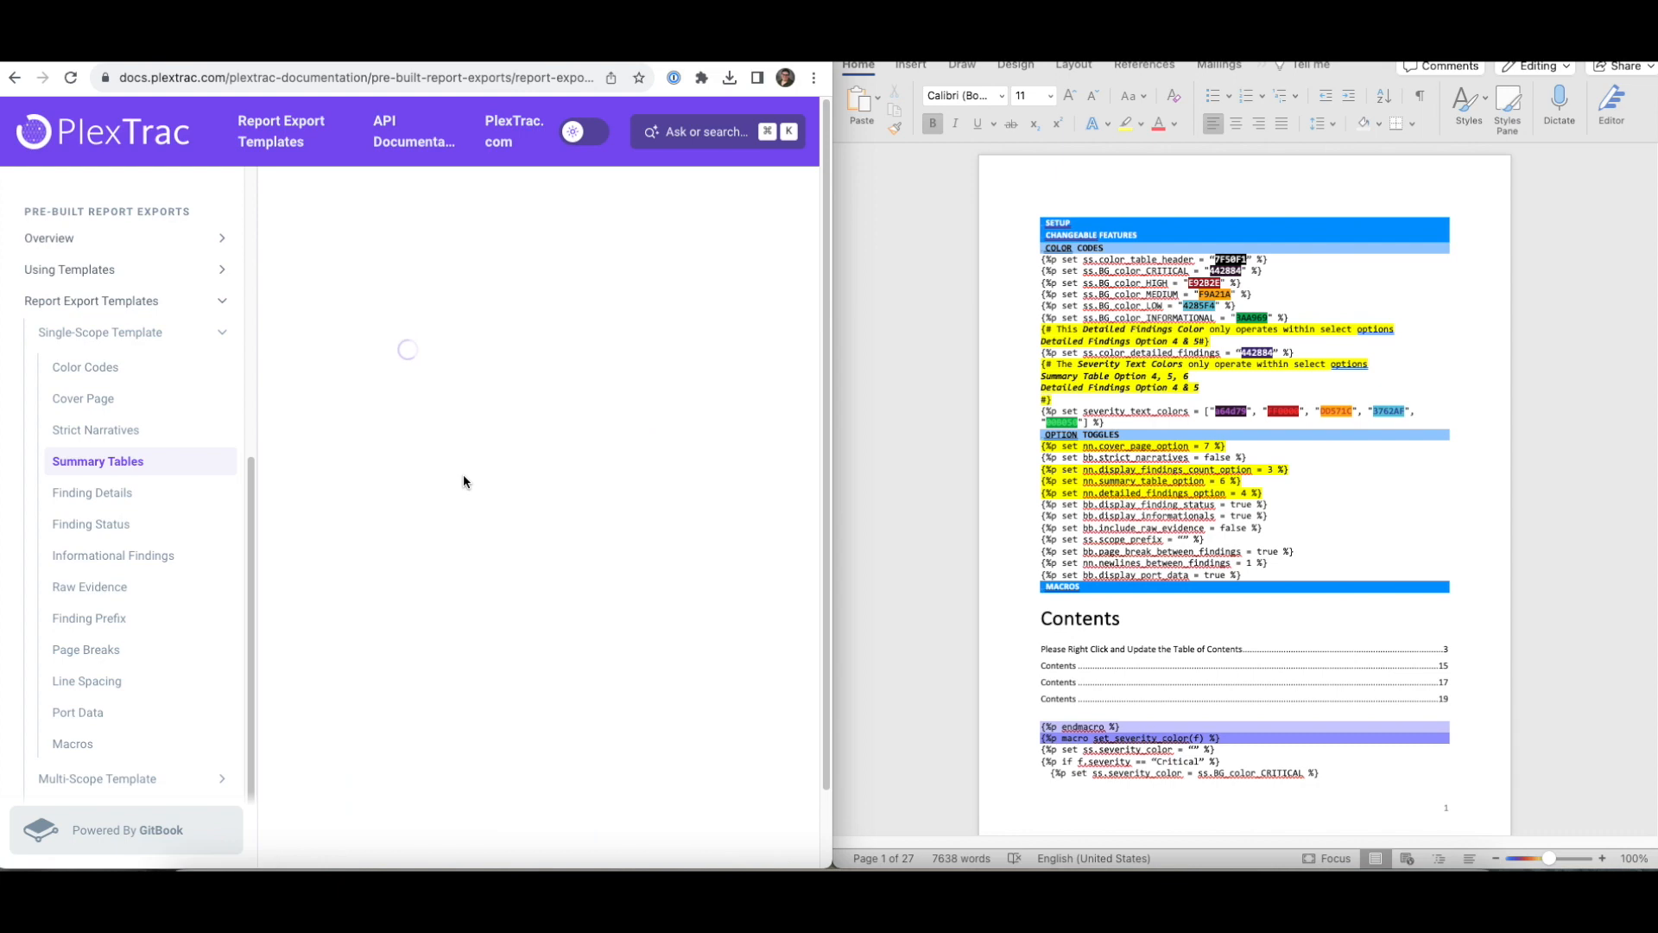
scroll(465, 482, down, 10)
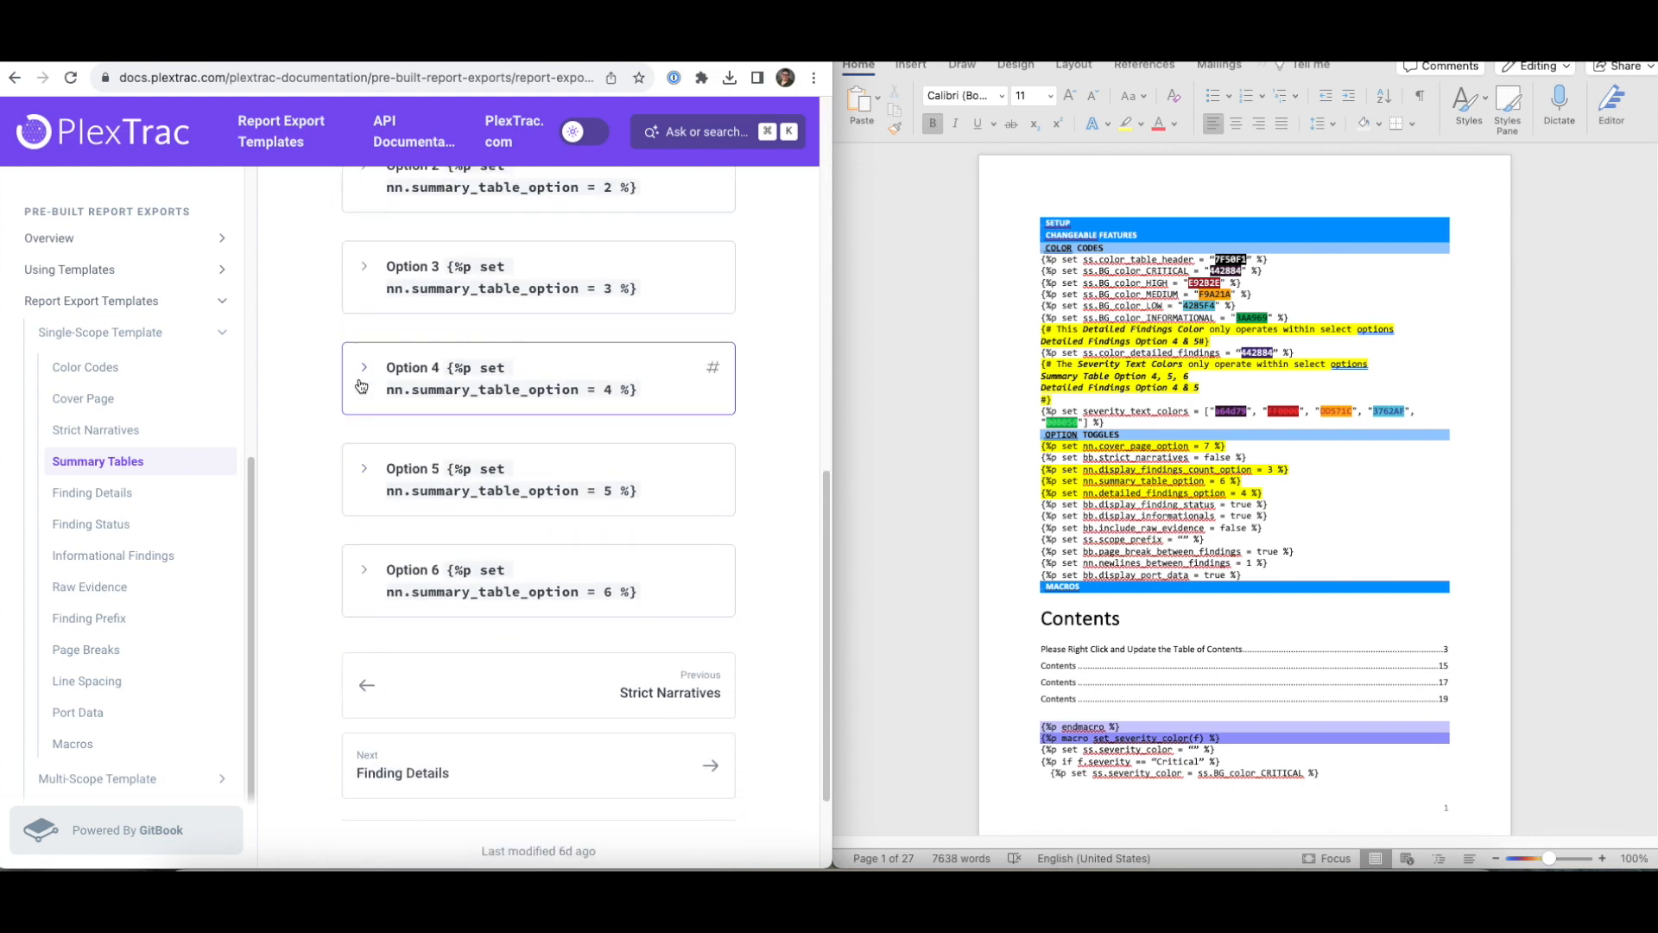
click(477, 380)
scroll(489, 514, down, 4)
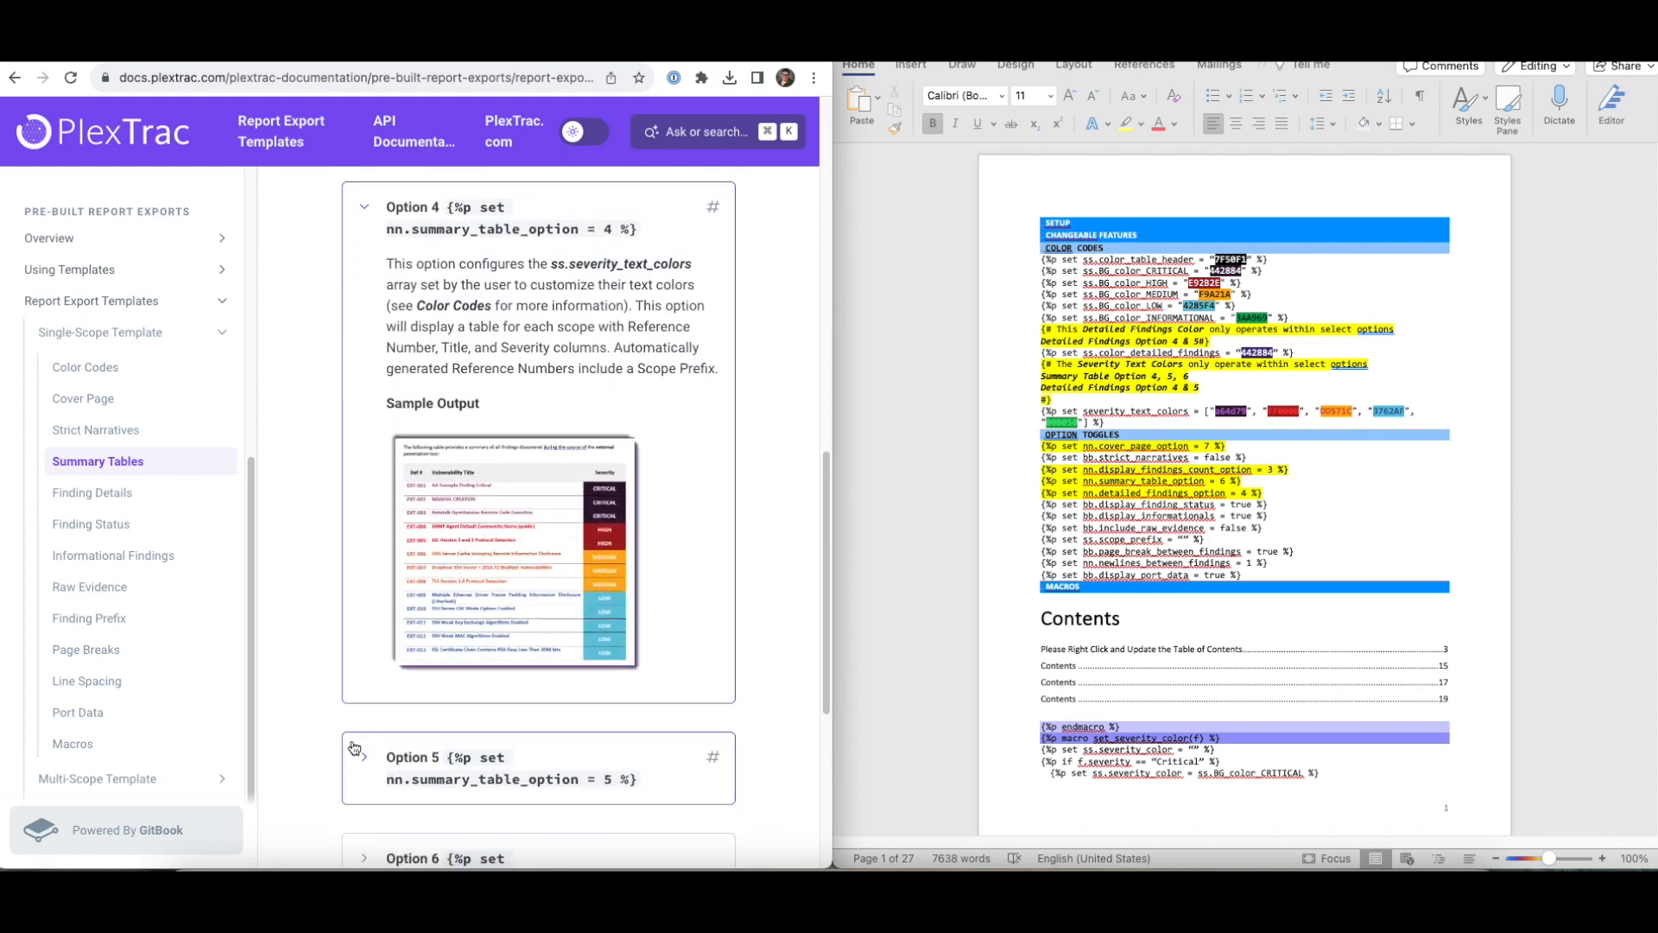
scroll(444, 589, down, 6)
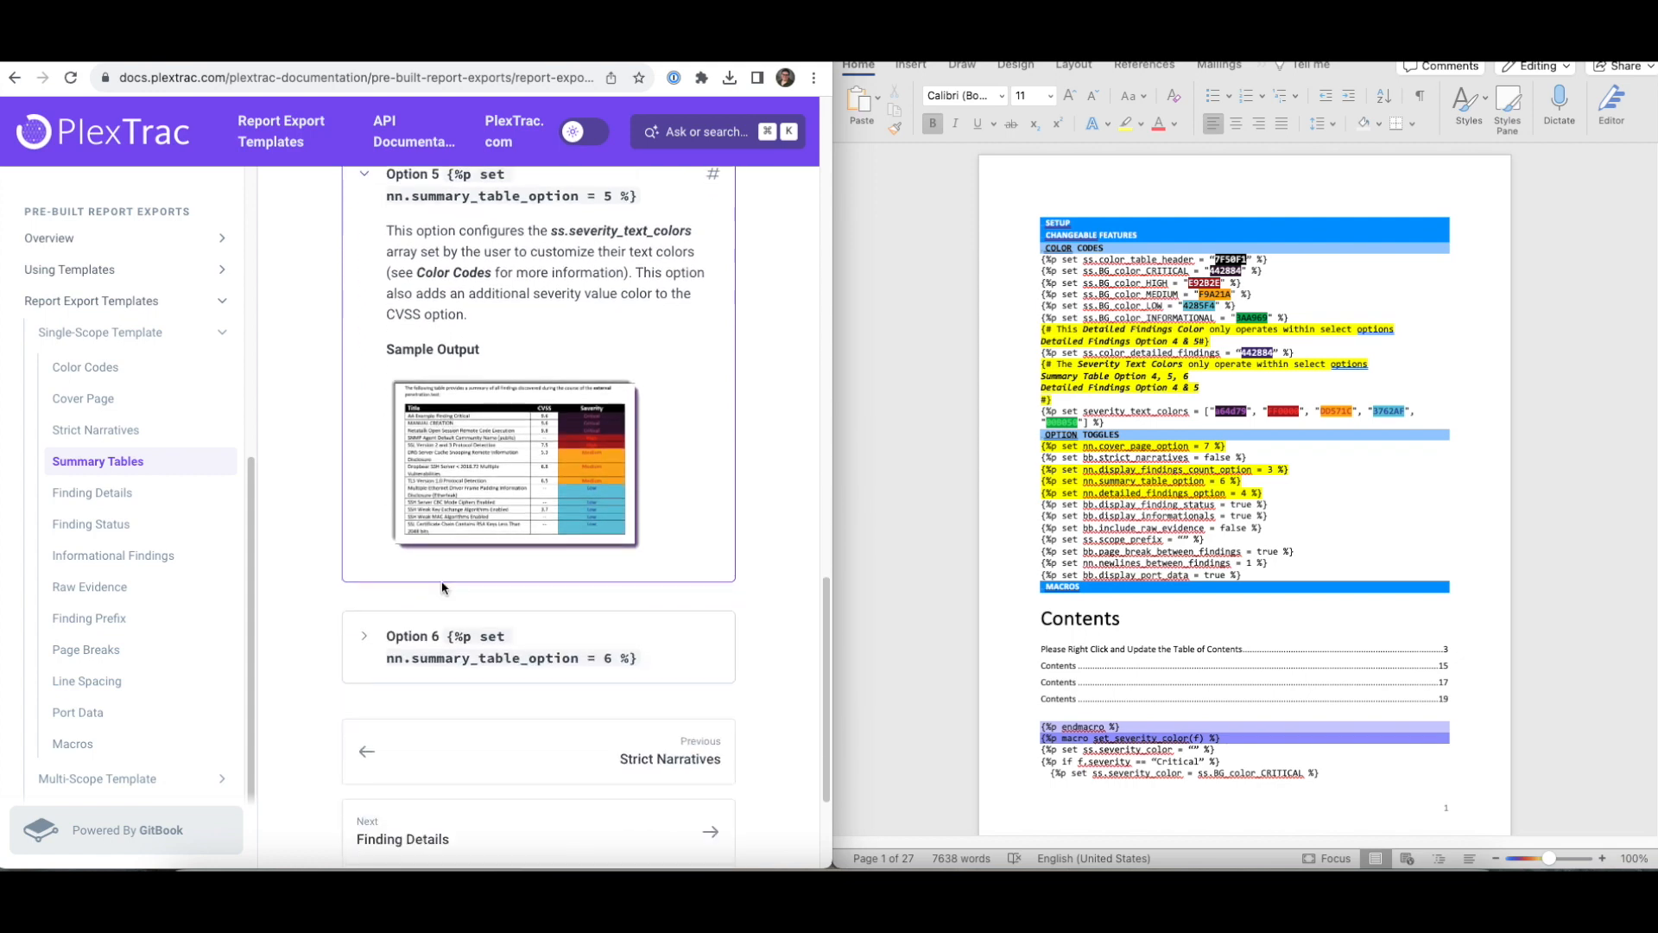
- Open the Finding Details documentation page and expand Options 1 and 2
click(102, 489)
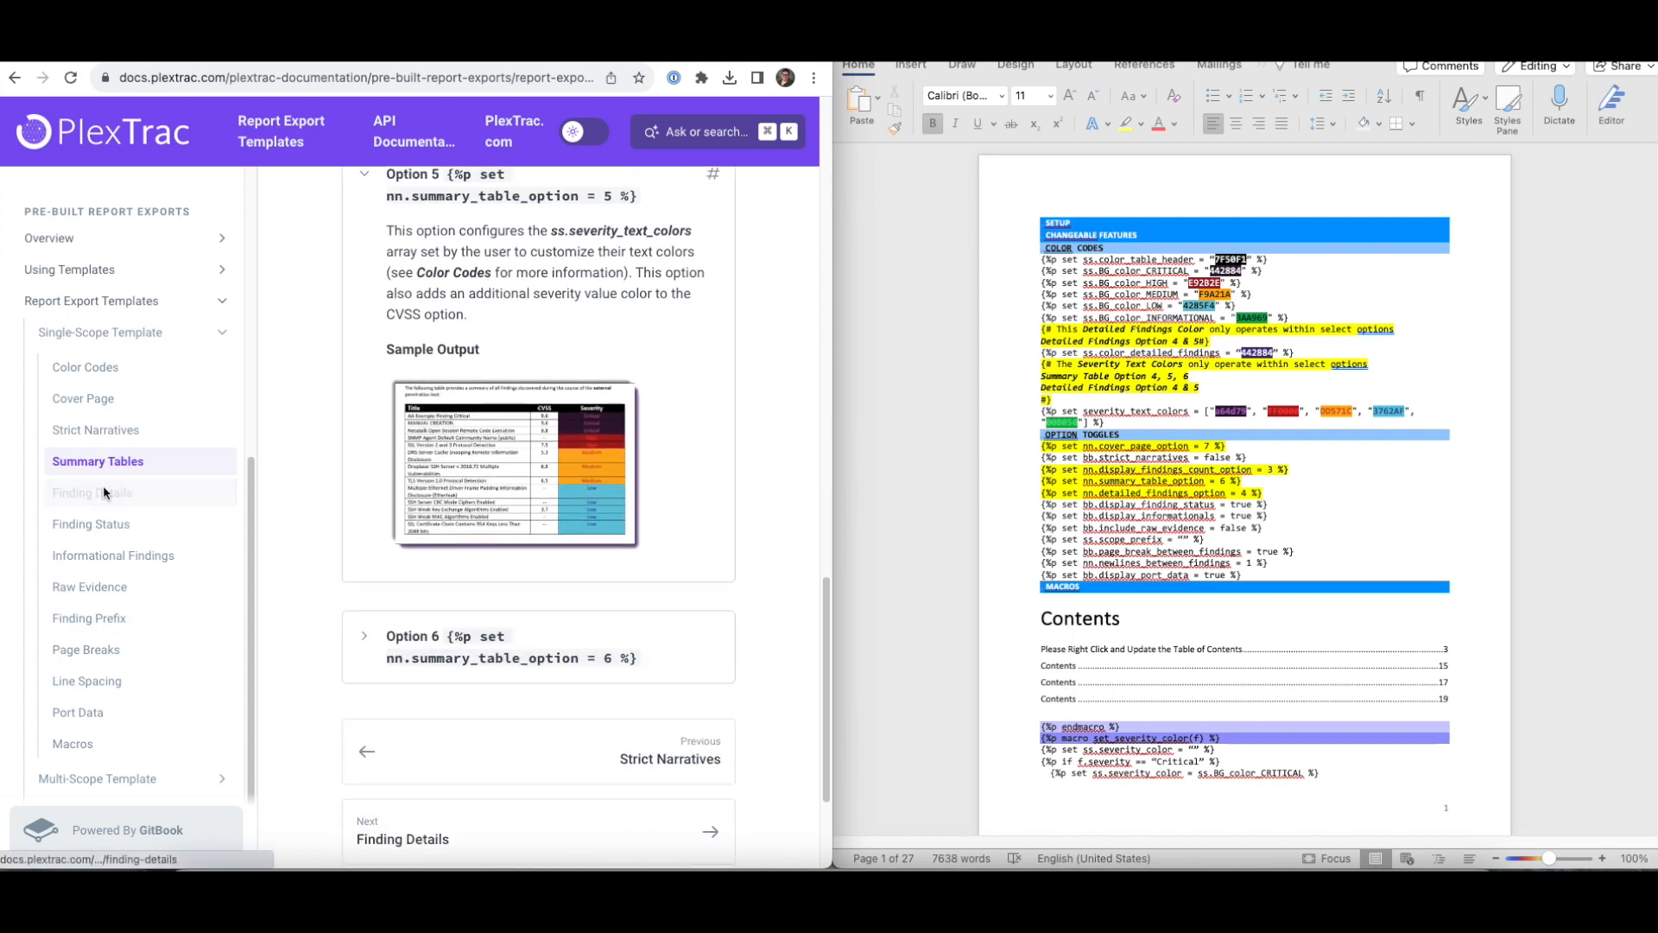
scroll(551, 428, down, 9)
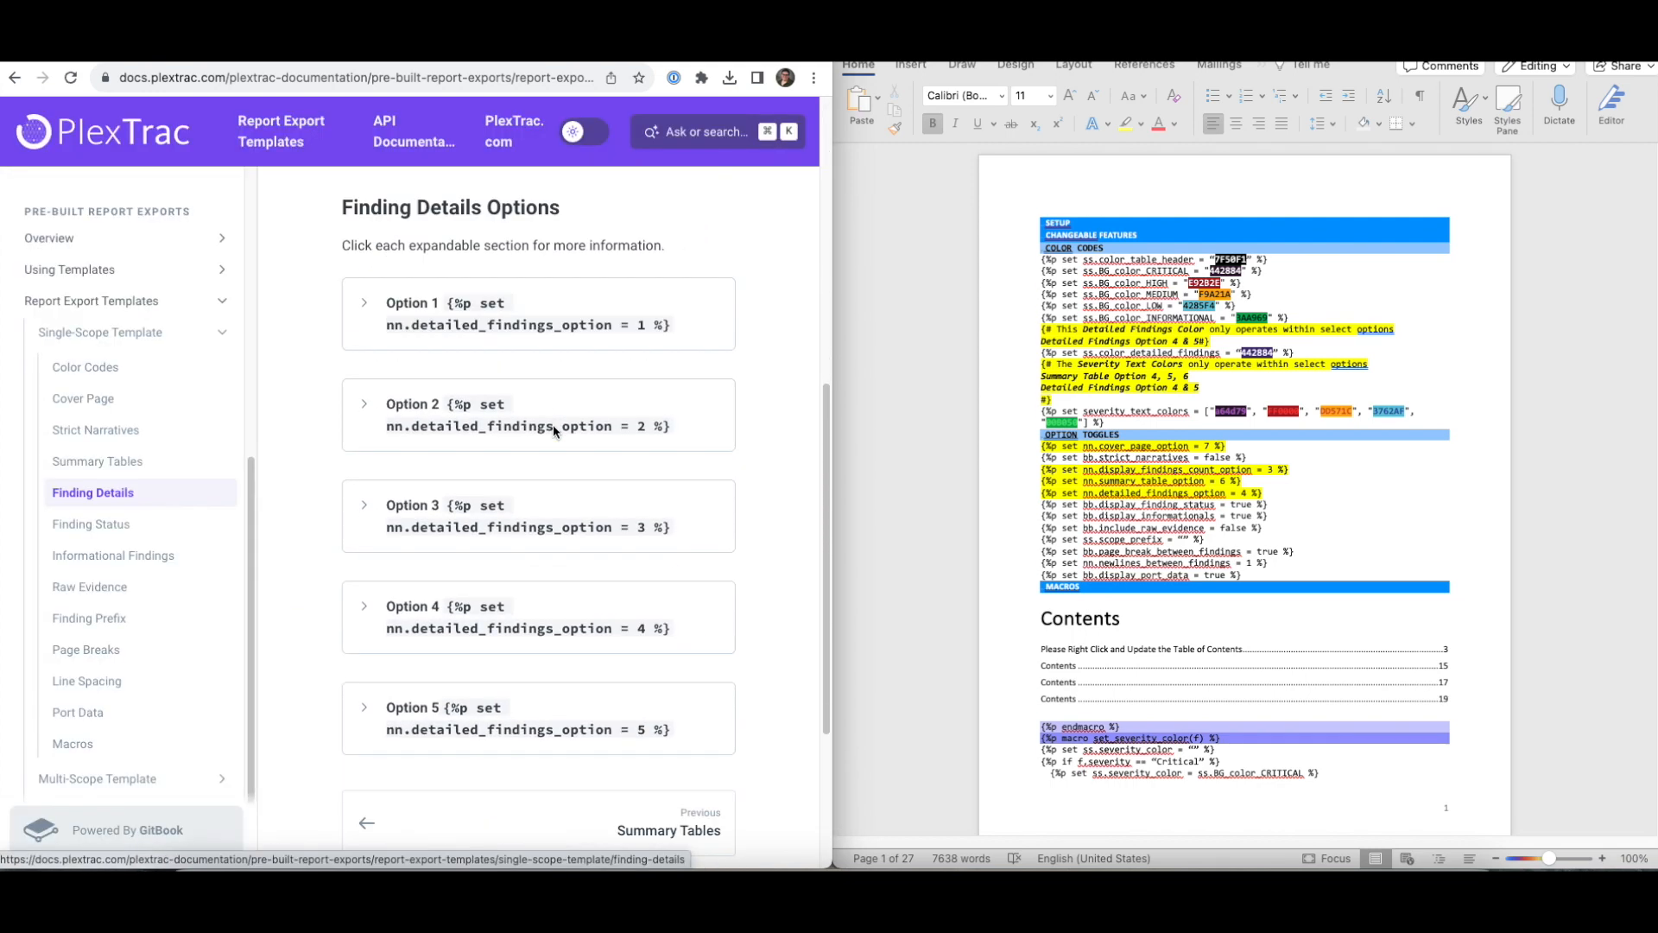
click(363, 237)
scroll(634, 516, down, 3)
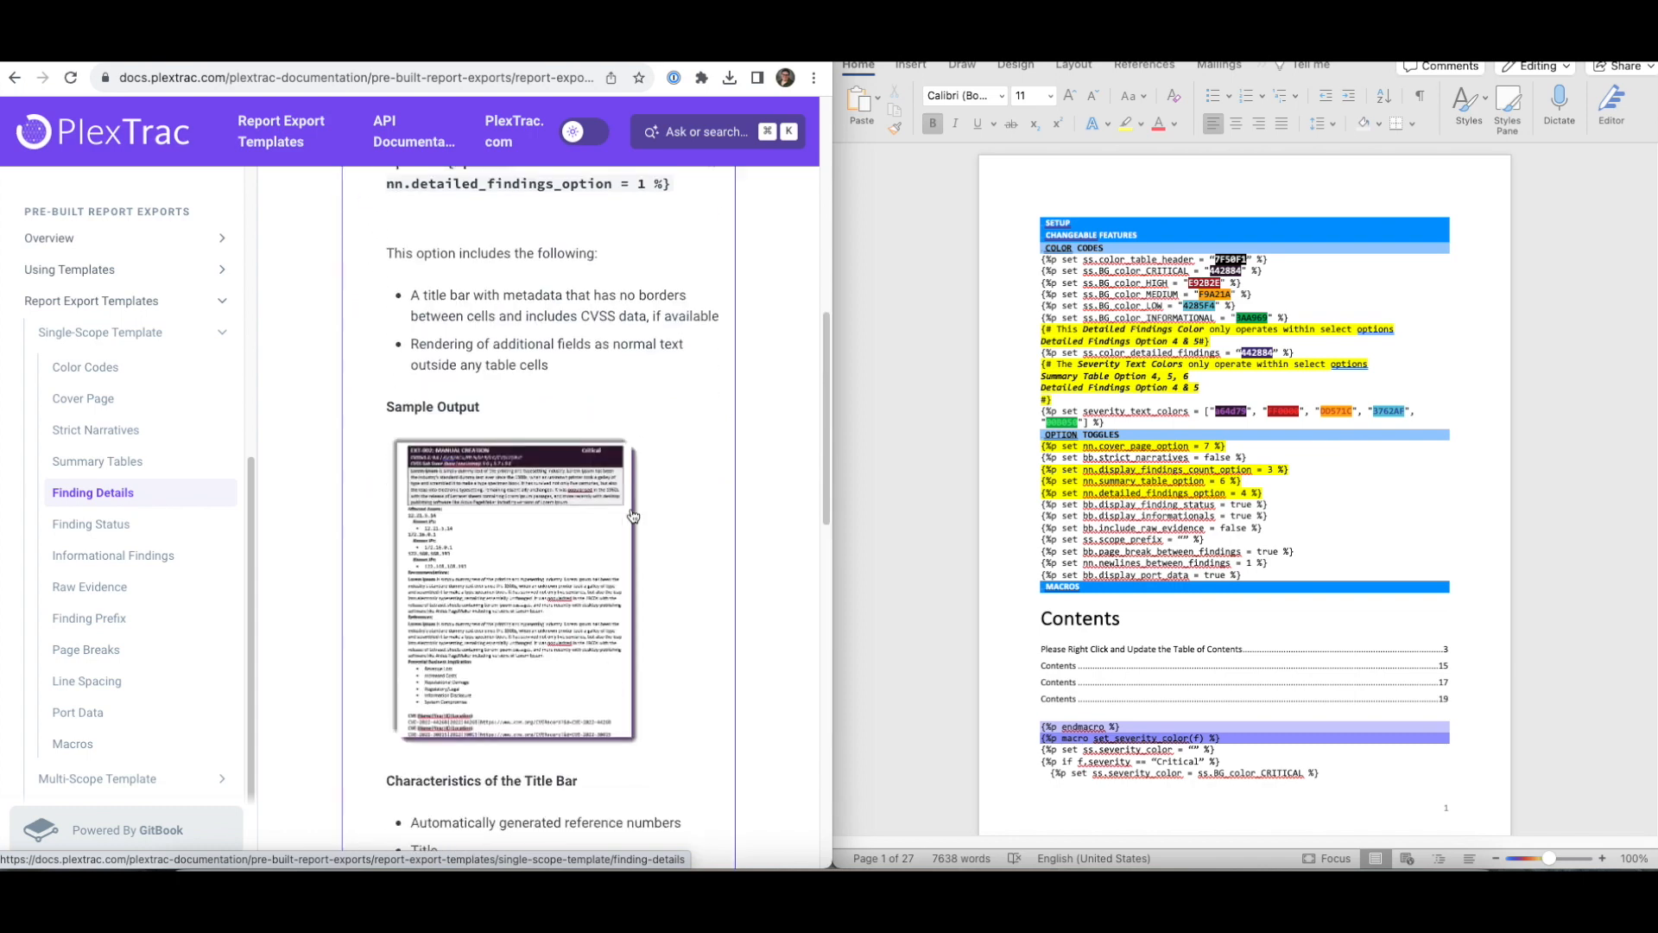
scroll(633, 516, down, 8)
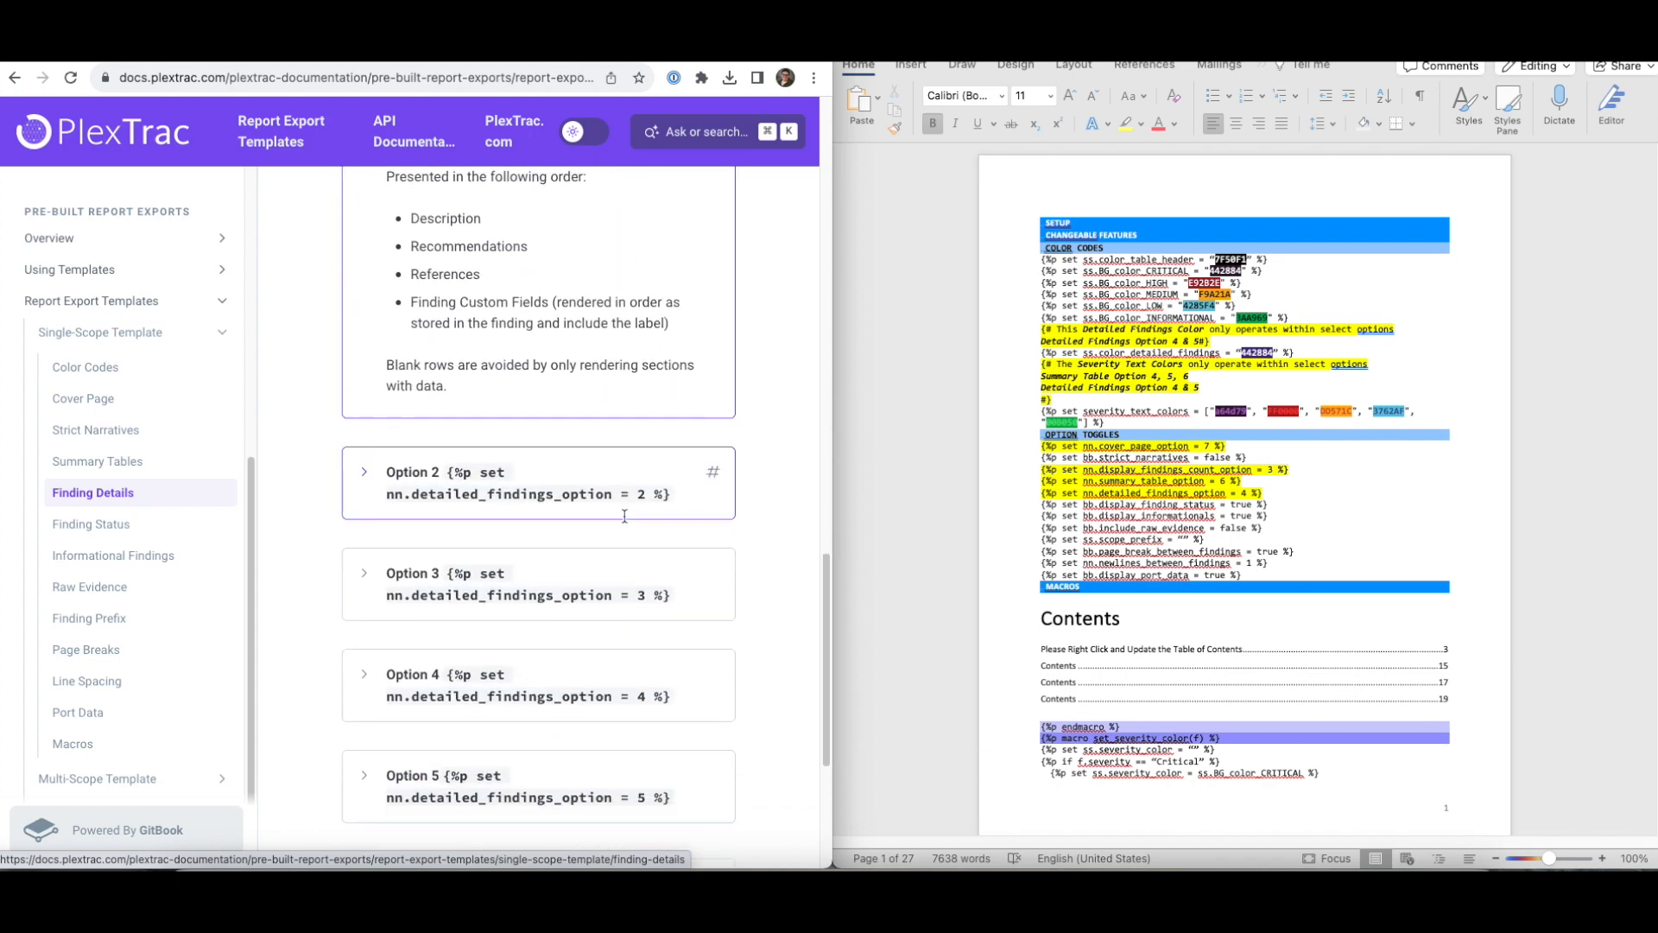
click(377, 490)
scroll(653, 506, down, 5)
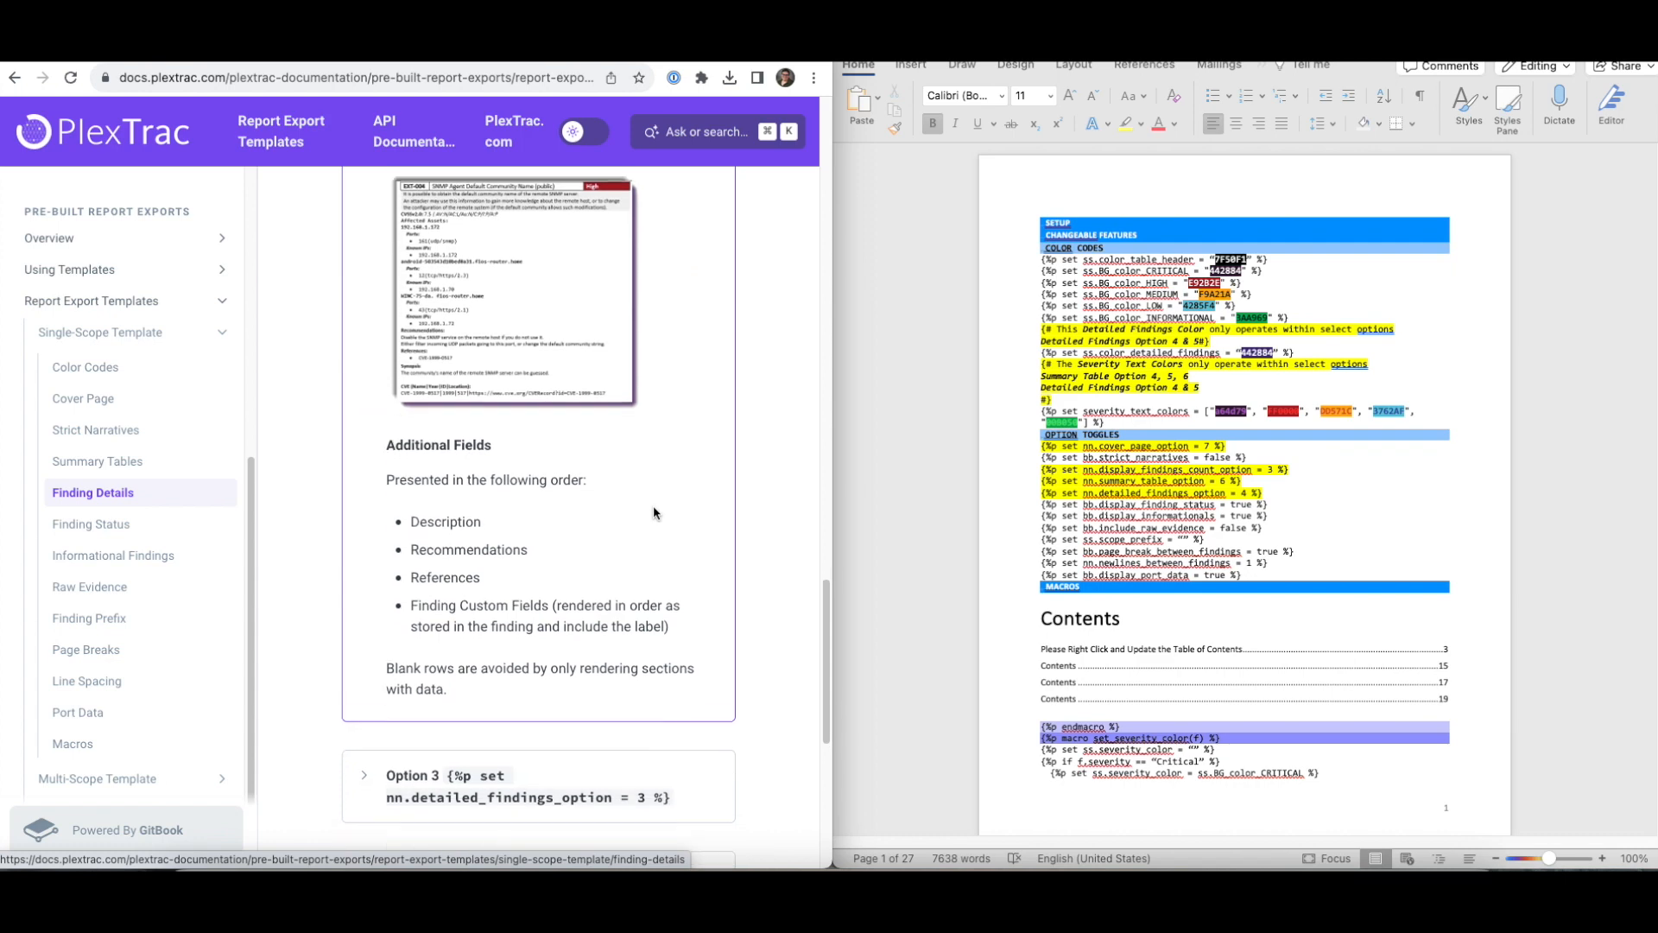
scroll(653, 505, down, 5)
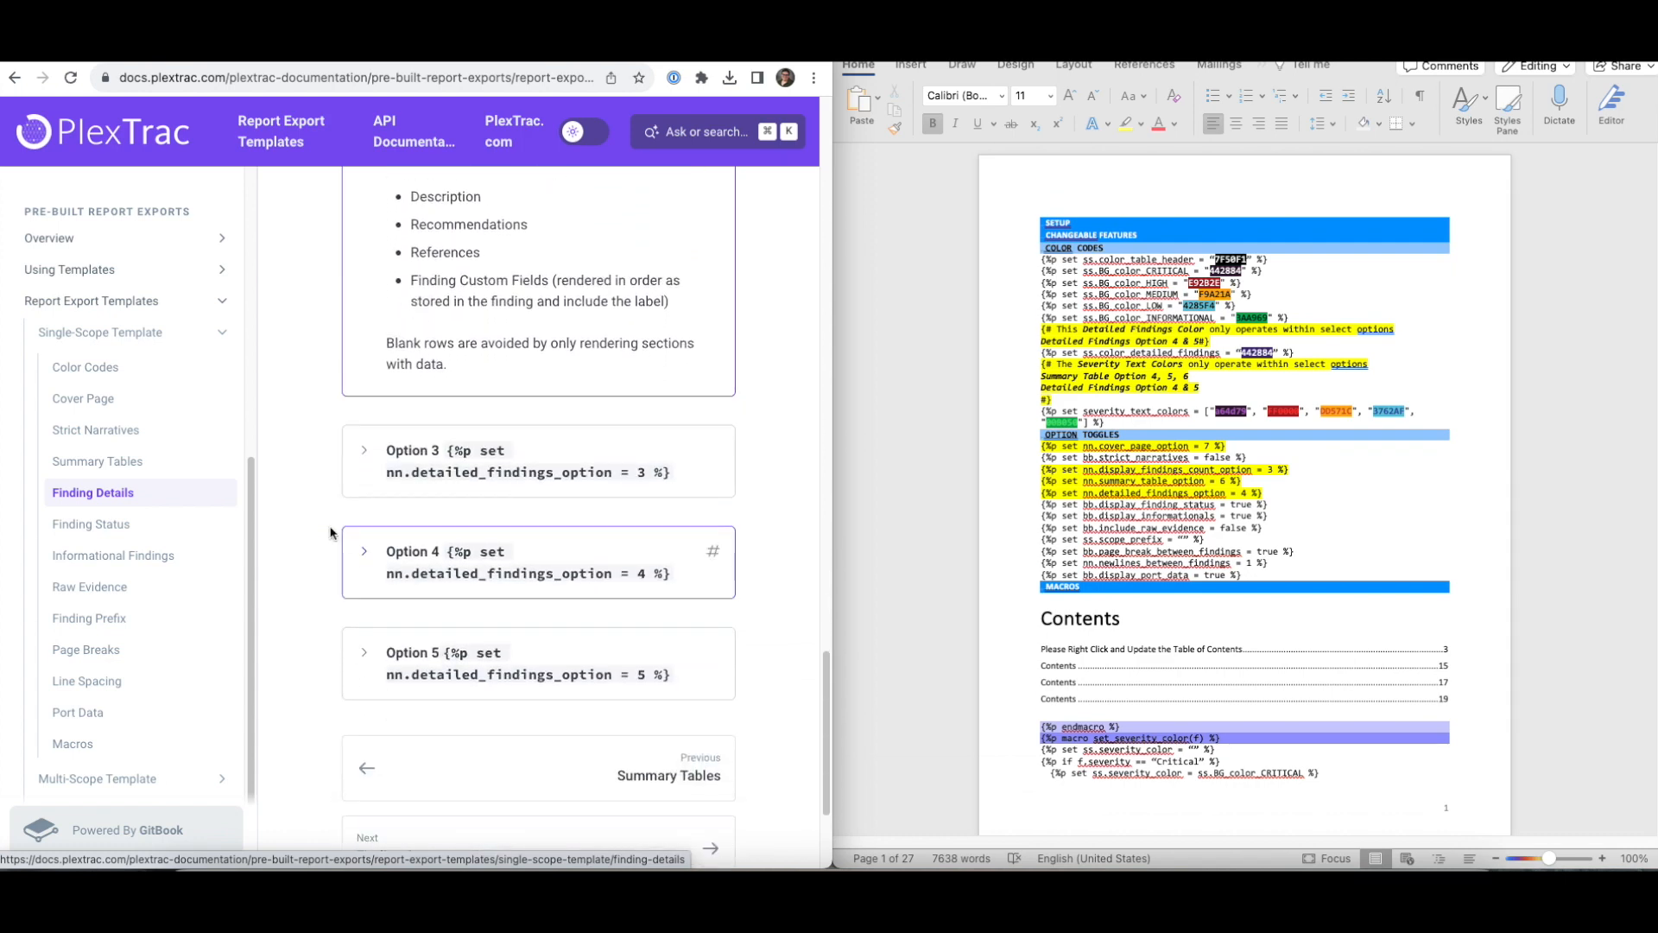
- Expand Finding Details Options 3, 4 and 5 to read their sample outputs
click(352, 459)
scroll(532, 532, down, 5)
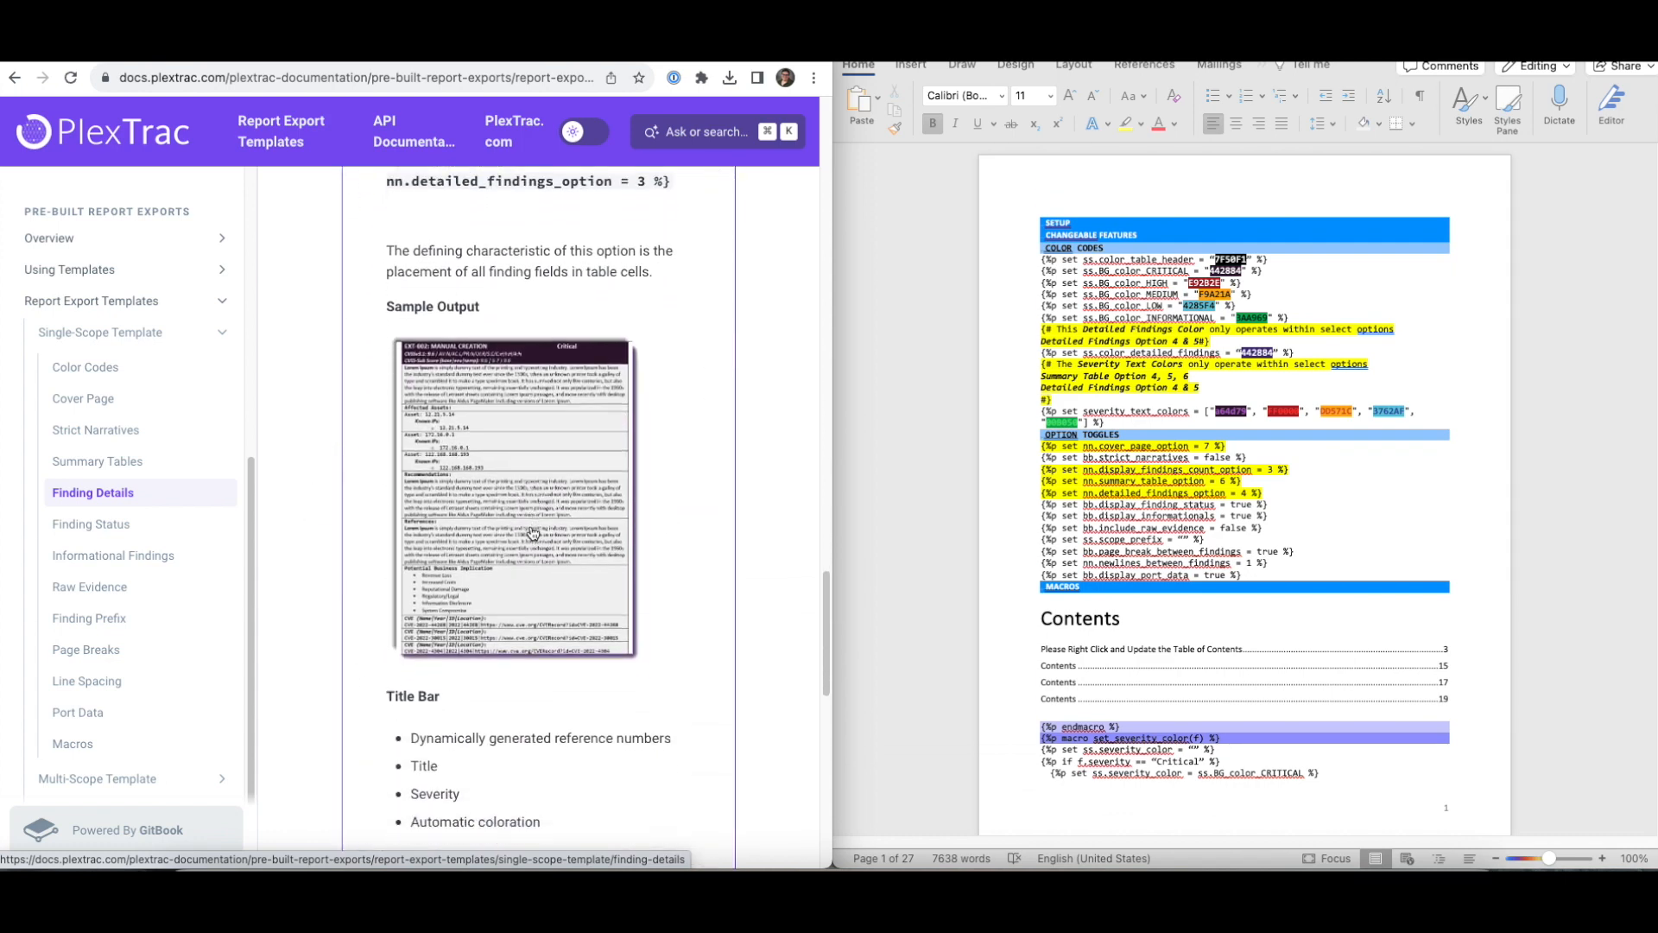
scroll(532, 532, down, 6)
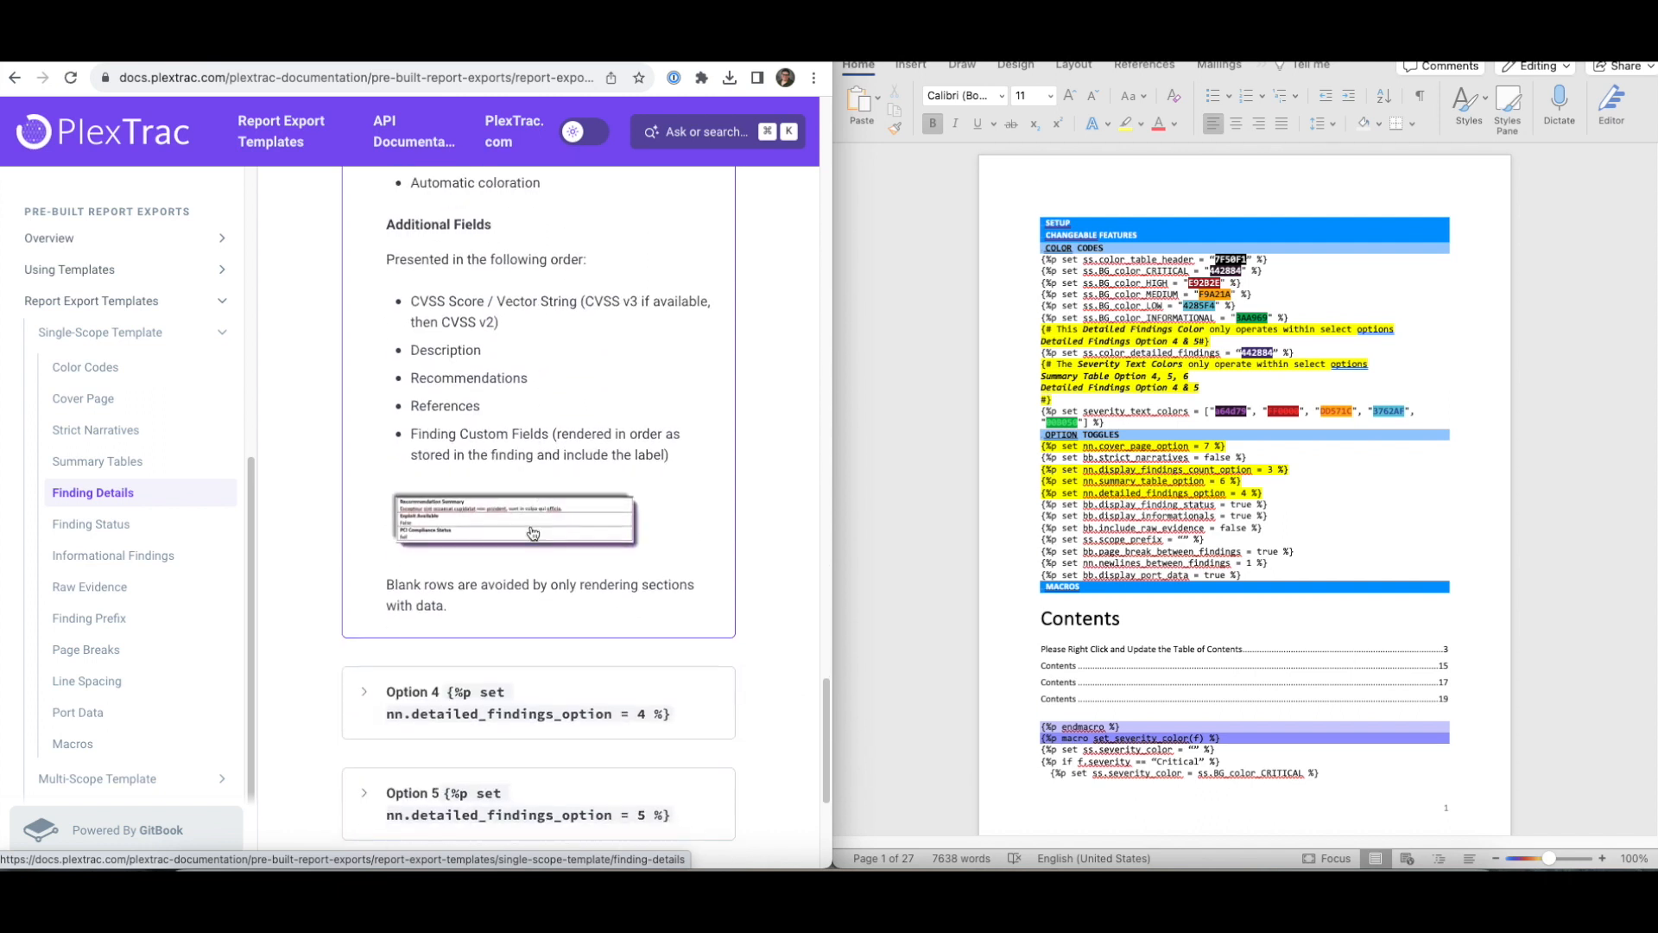
click(376, 567)
scroll(378, 484, down, 2)
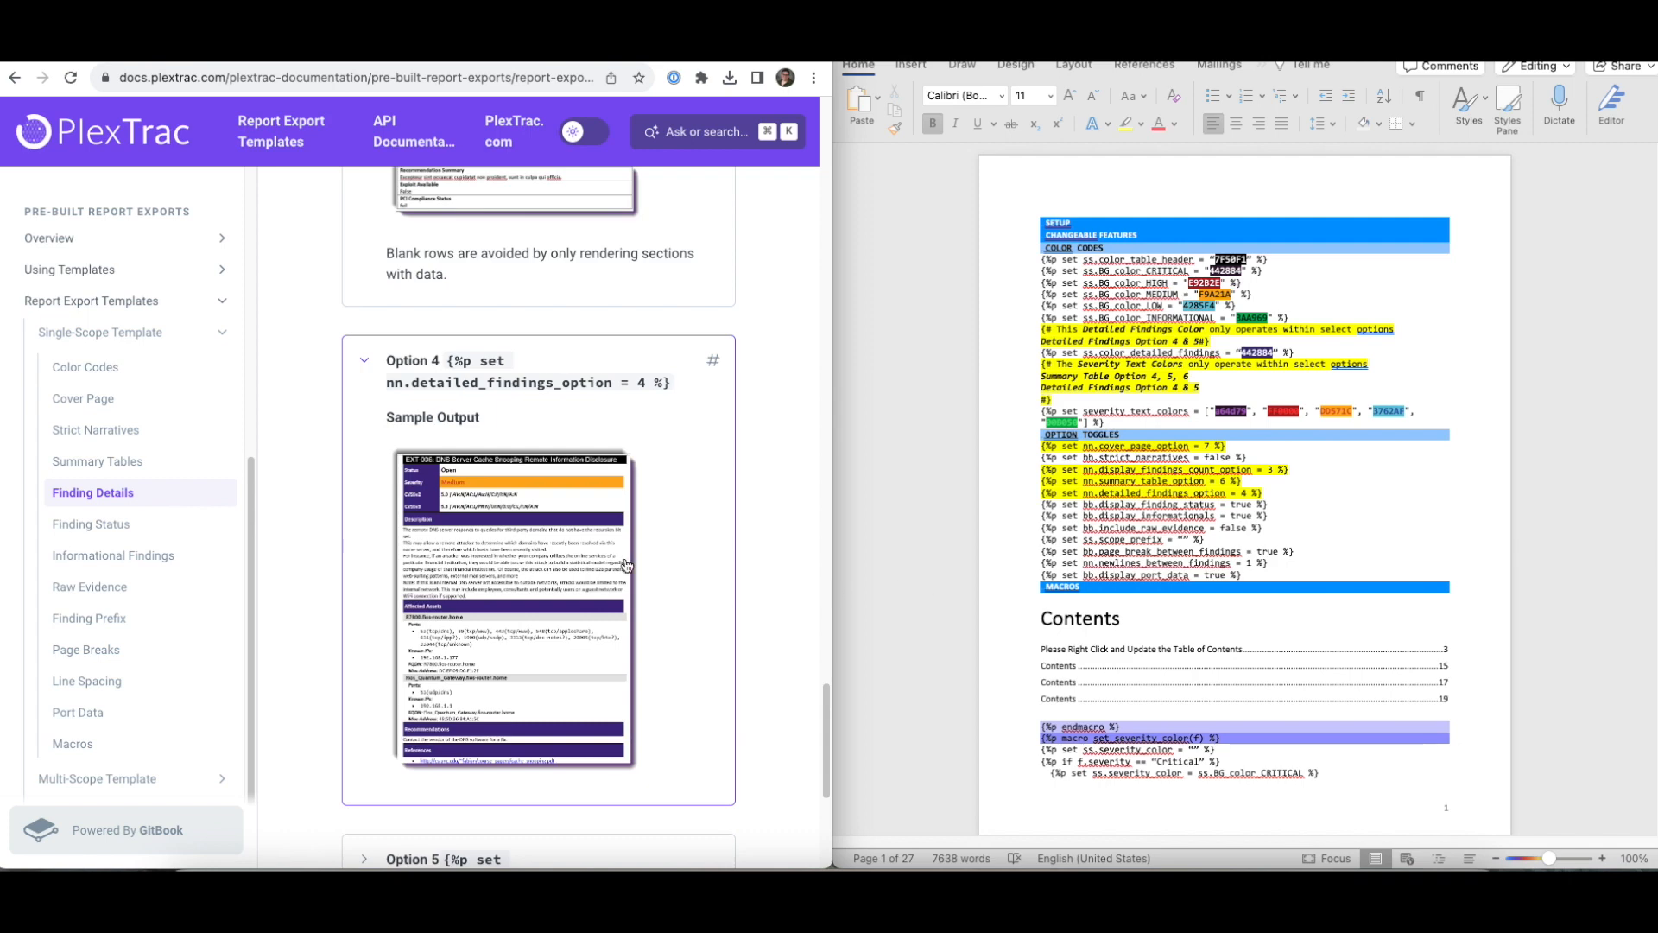
scroll(627, 565, down, 5)
click(692, 489)
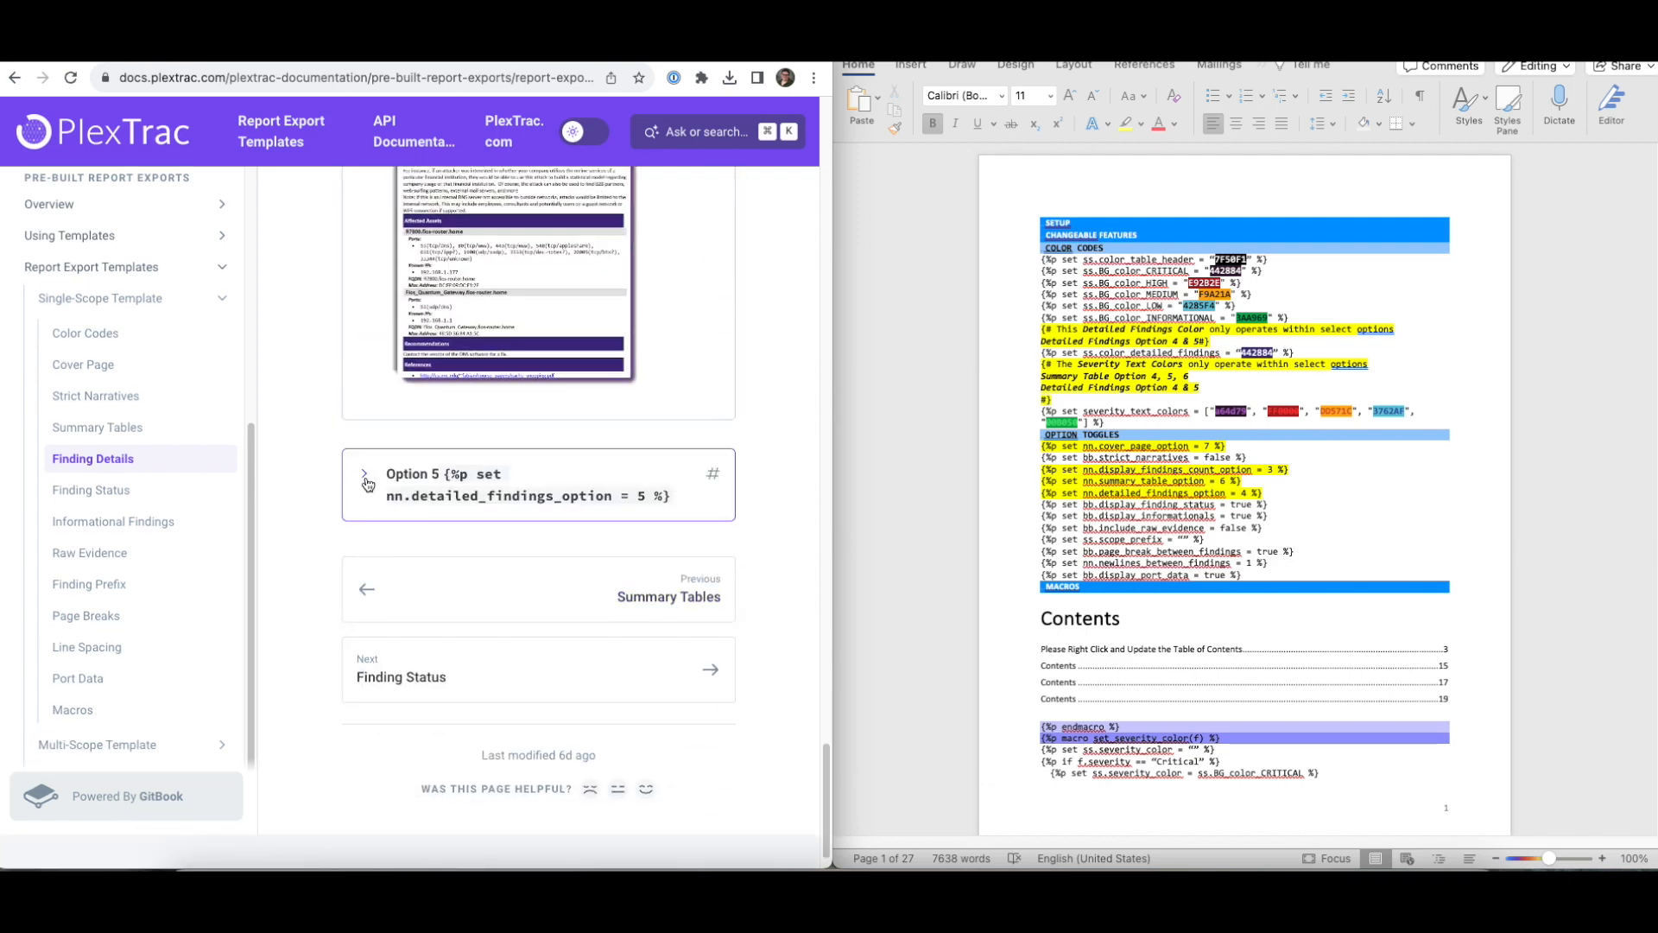
scroll(640, 541, down, 2)
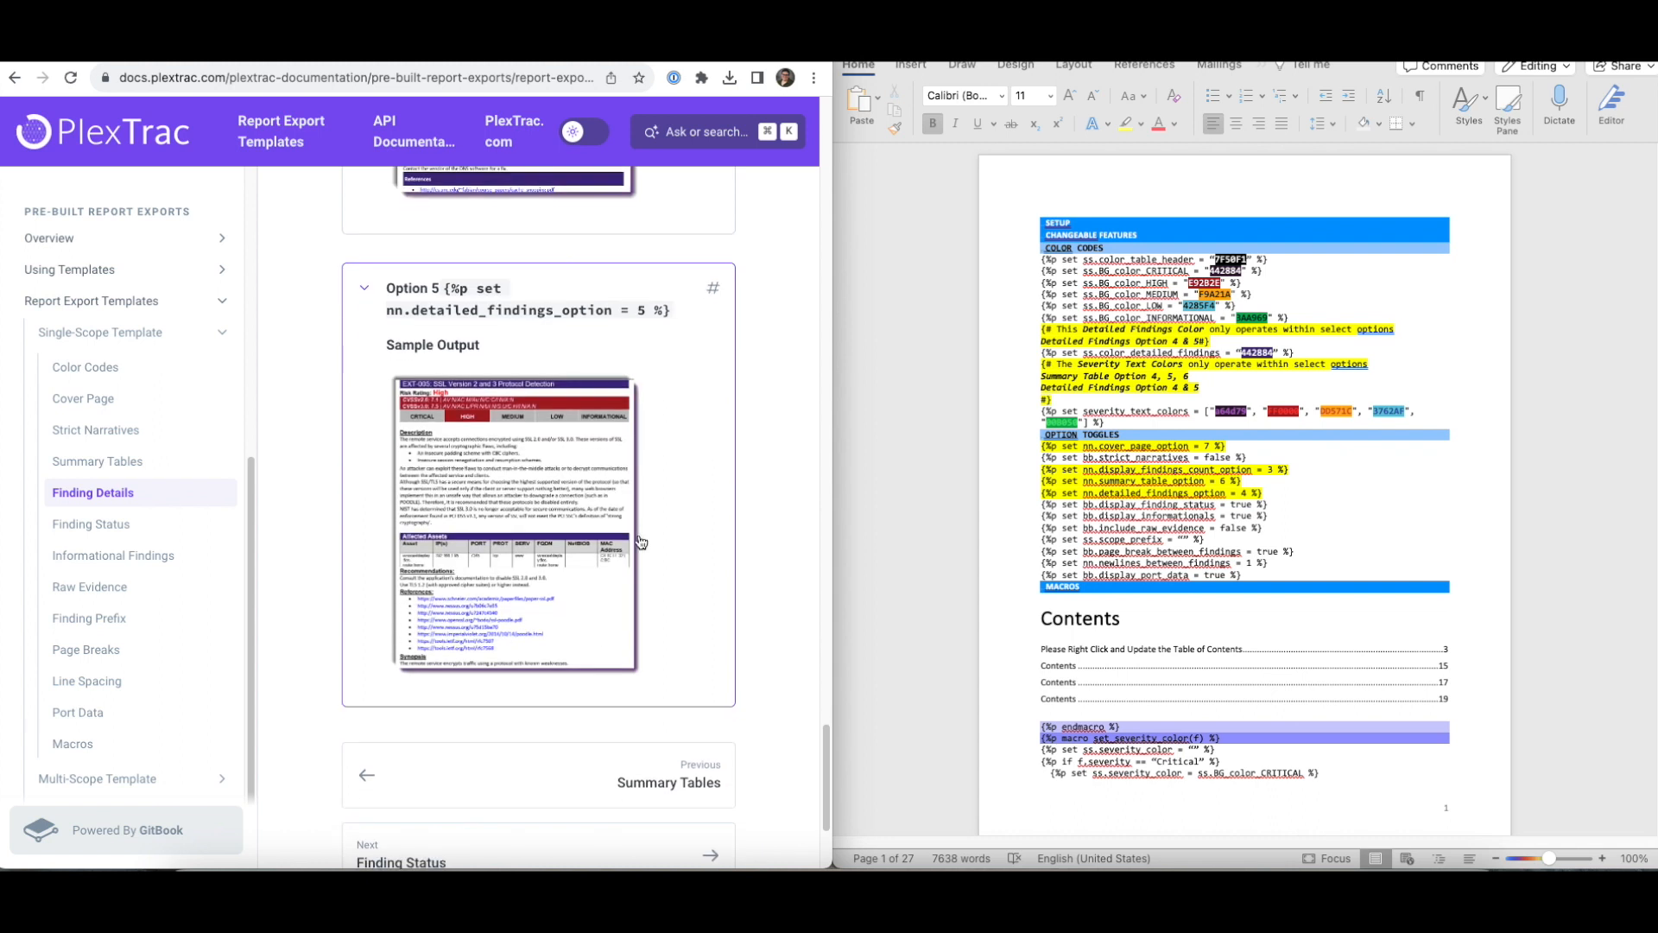
- In the Word template, change detailed_findings_option from 4 to 5
click(1236, 481)
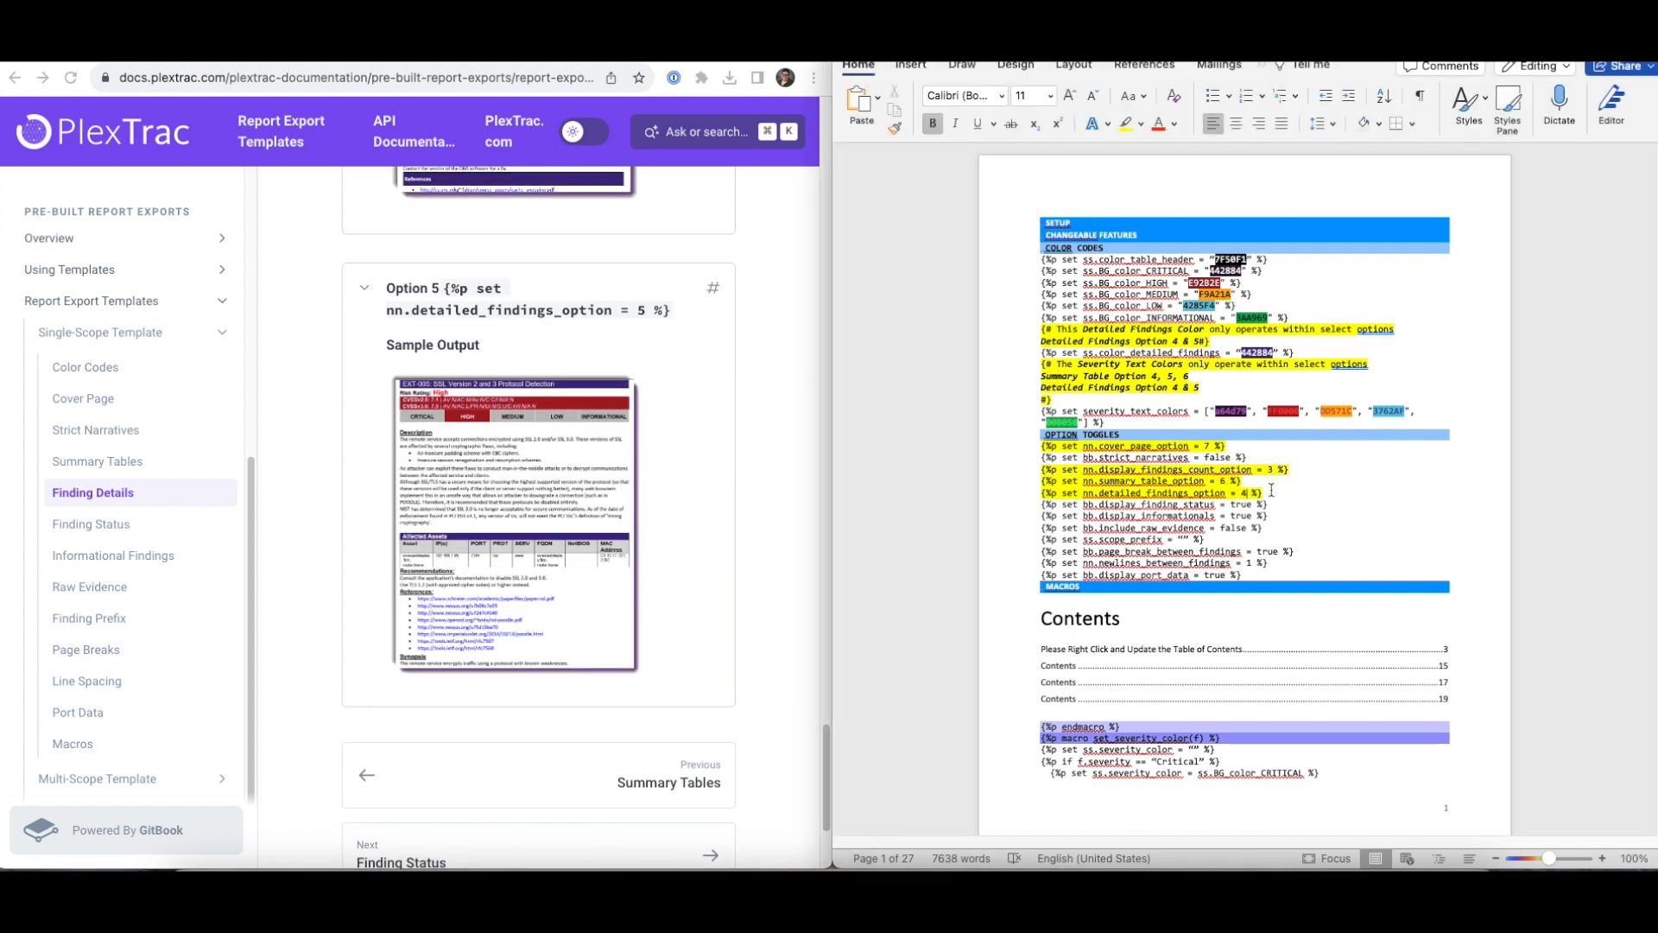
key(BackSpace)
text(5)
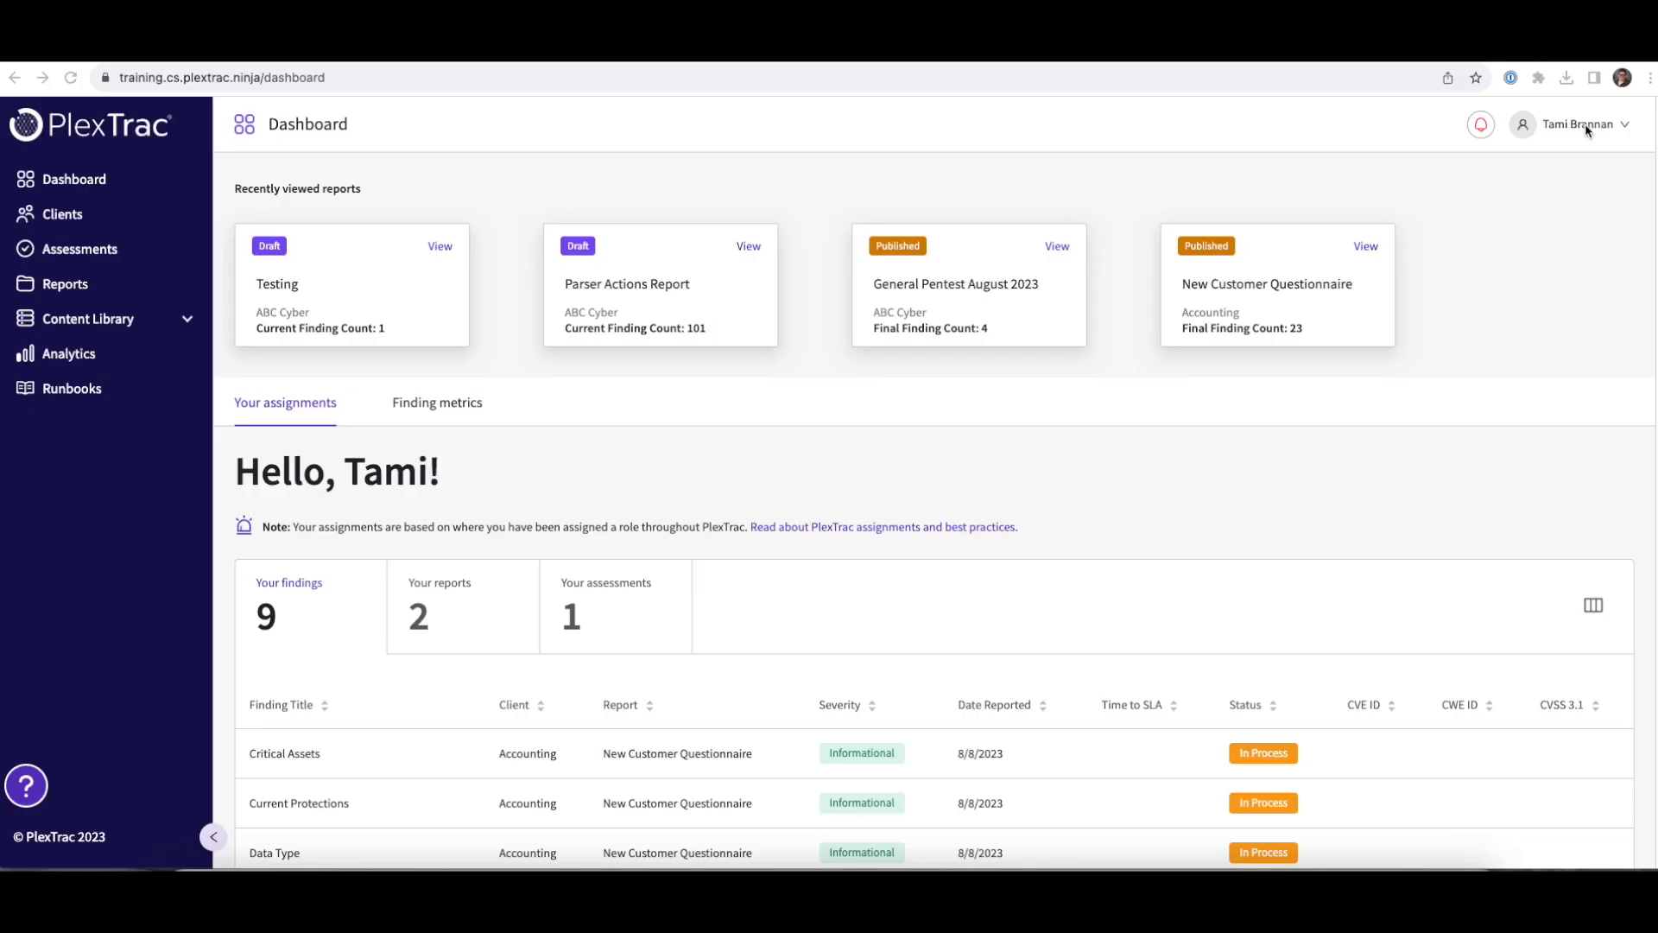
- From account administration, go to report templates' Style guides list and begin a new style guide
click(1623, 131)
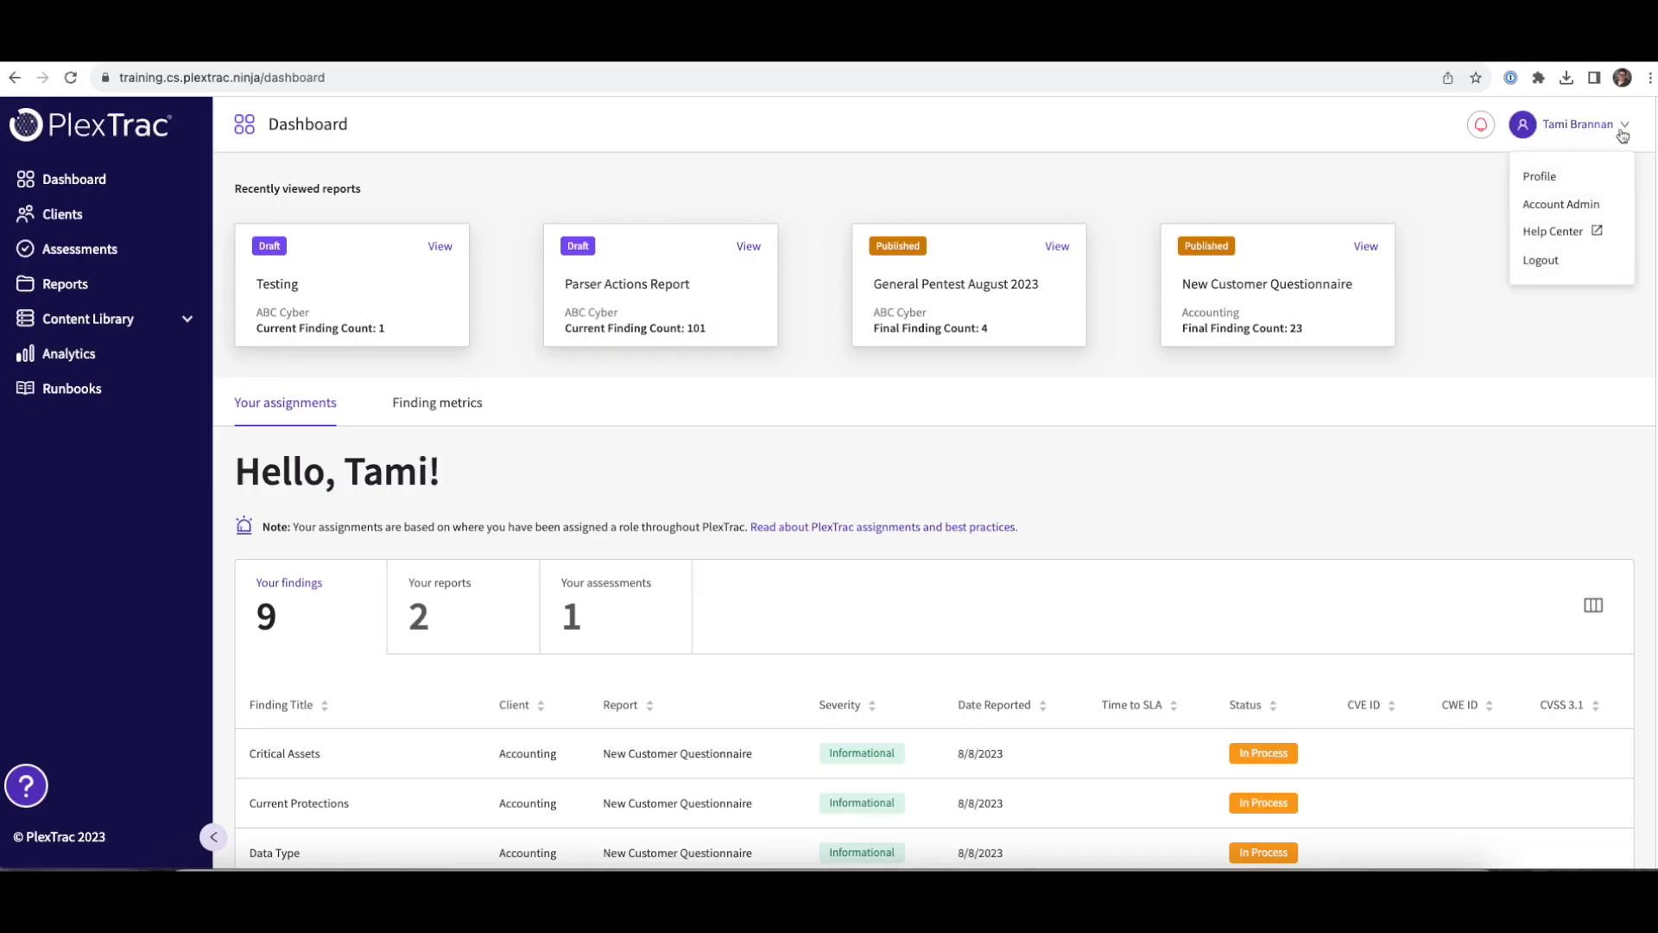
click(1574, 207)
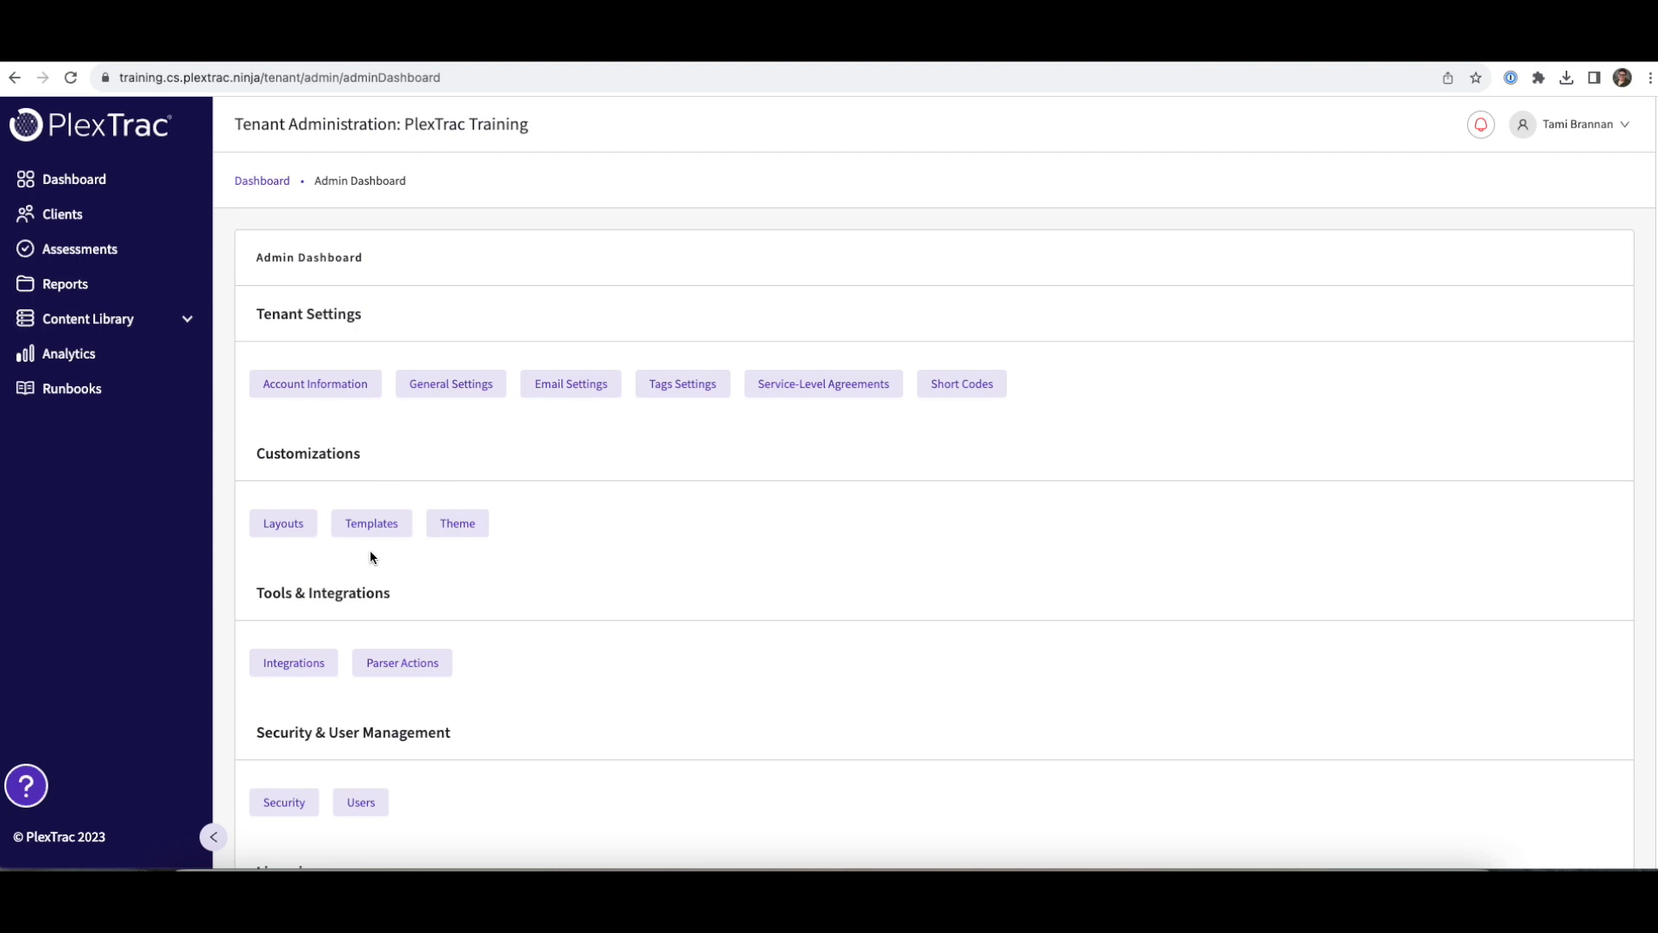
click(339, 520)
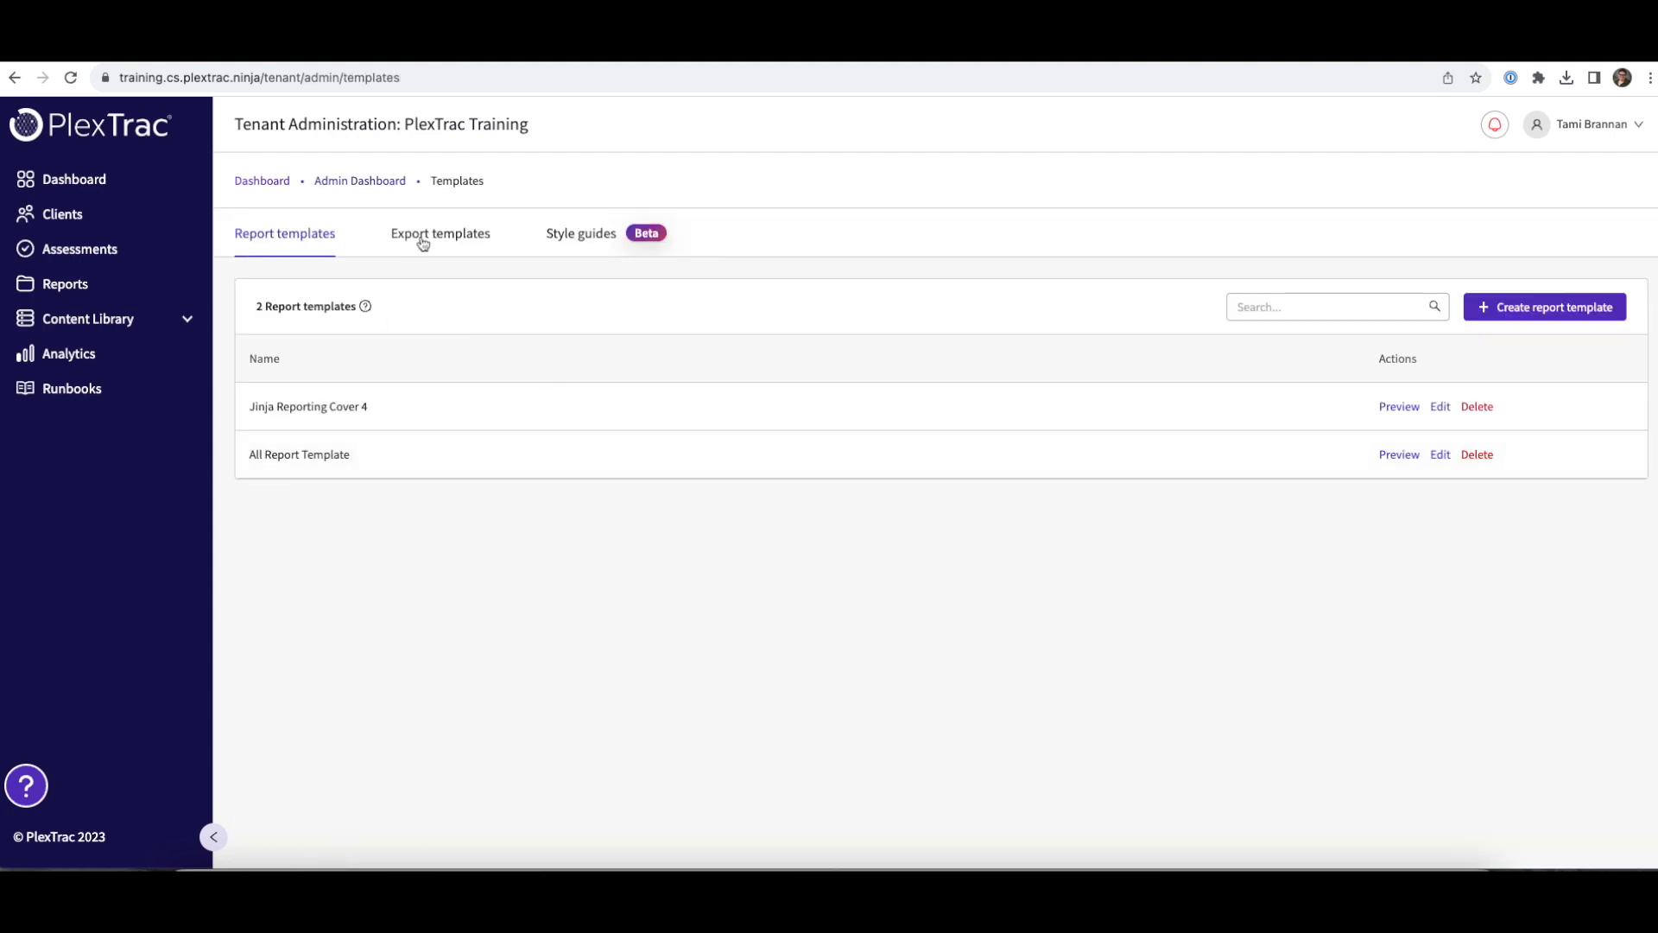
click(623, 239)
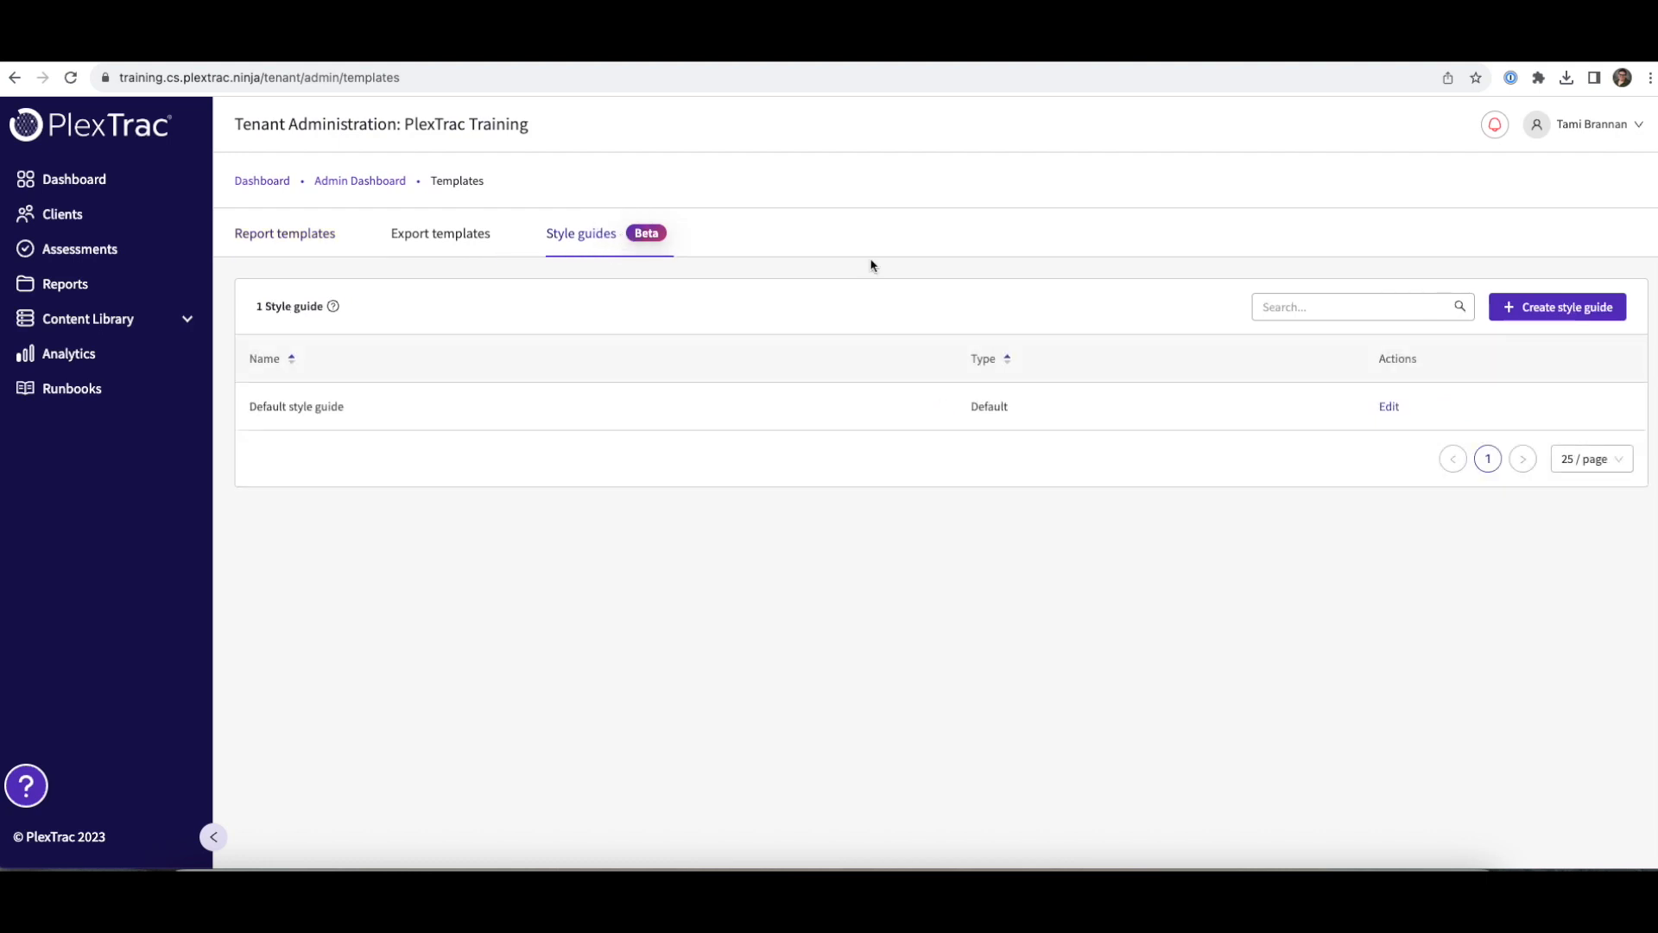
click(1550, 310)
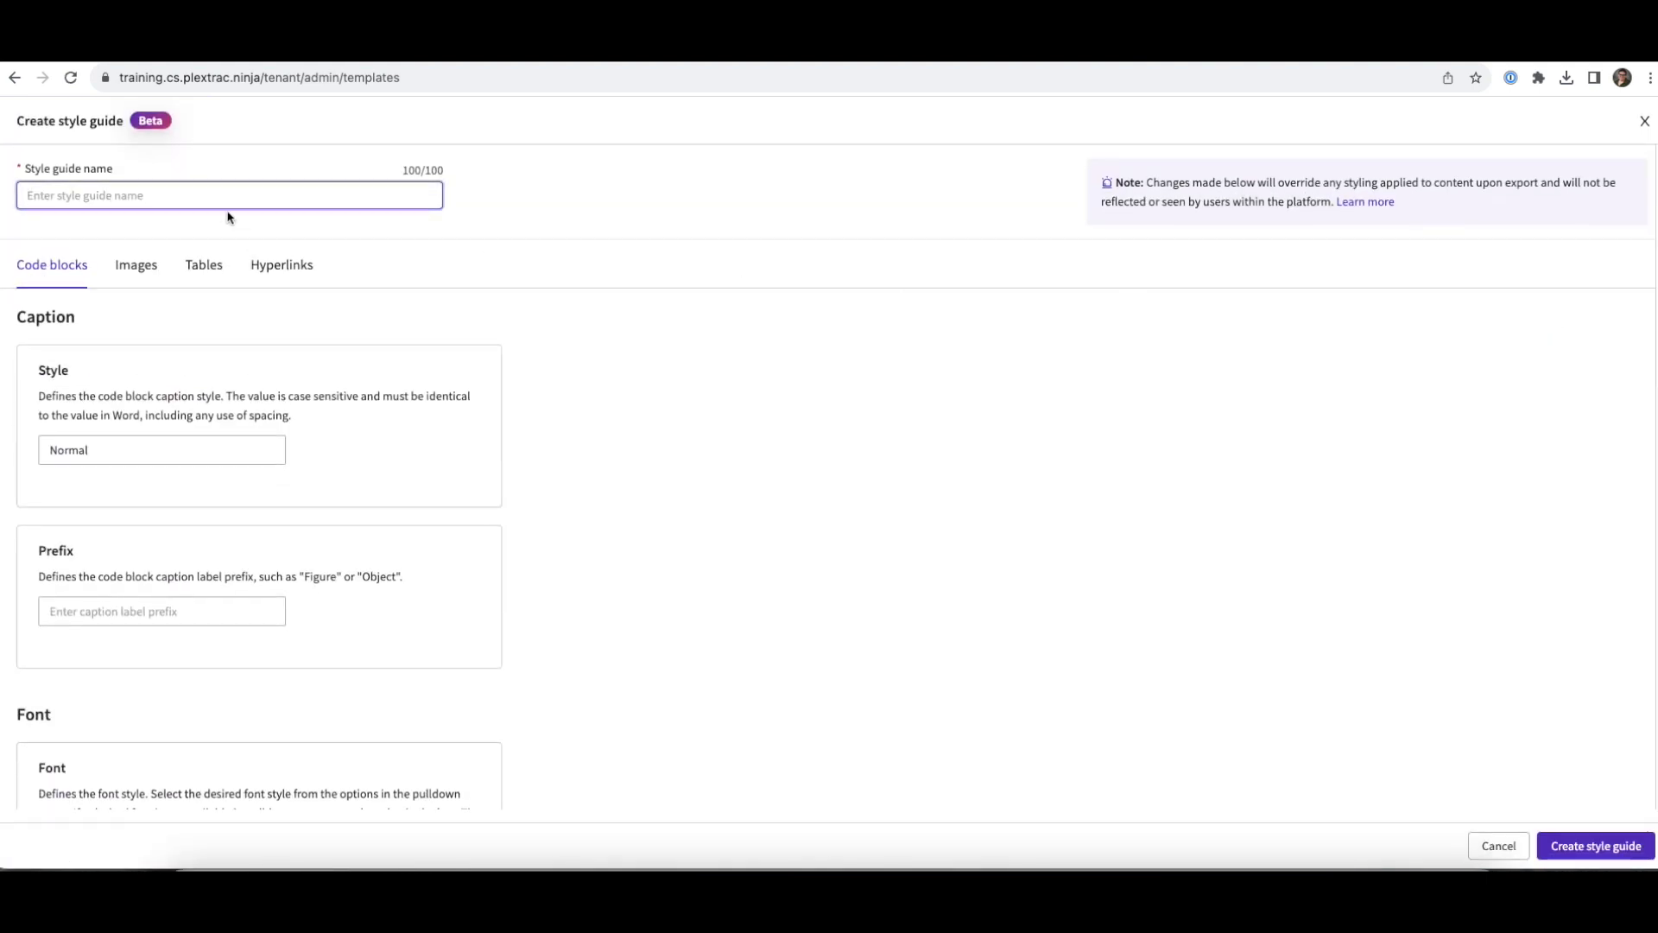
- Name the style guide 'ReportExportTemplate' and set the code block caption prefix to 'Object'
text(ReportExportTemplate)
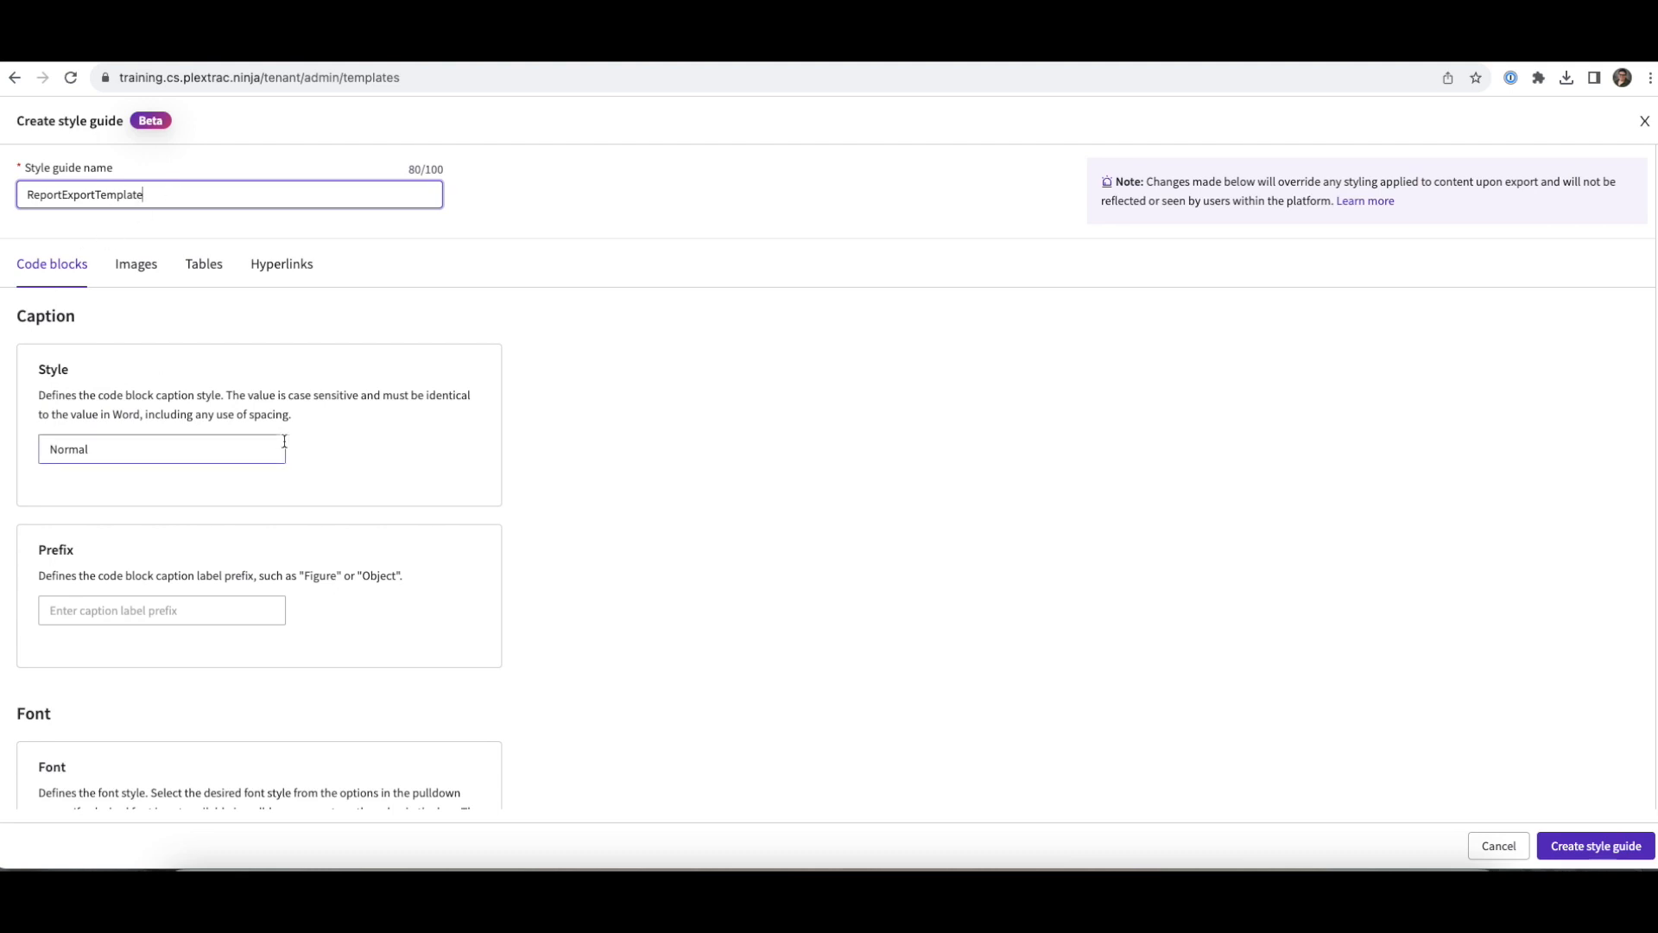
scroll(403, 601, down, 2)
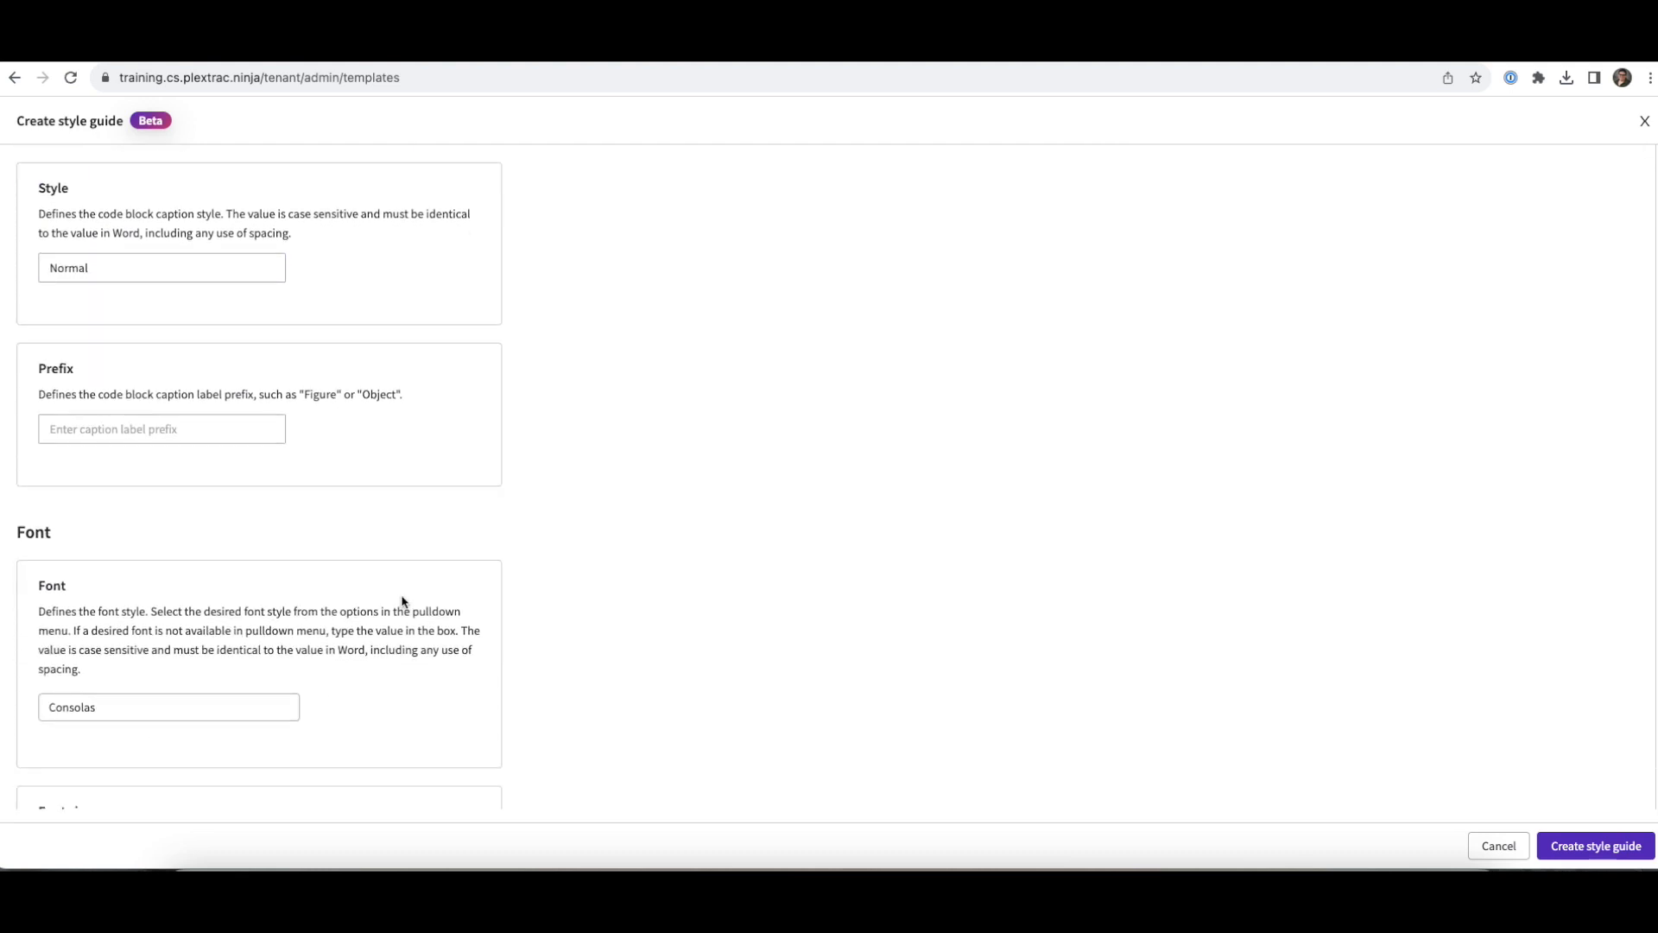
scroll(400, 603, down, 1)
click(230, 324)
text(Object)
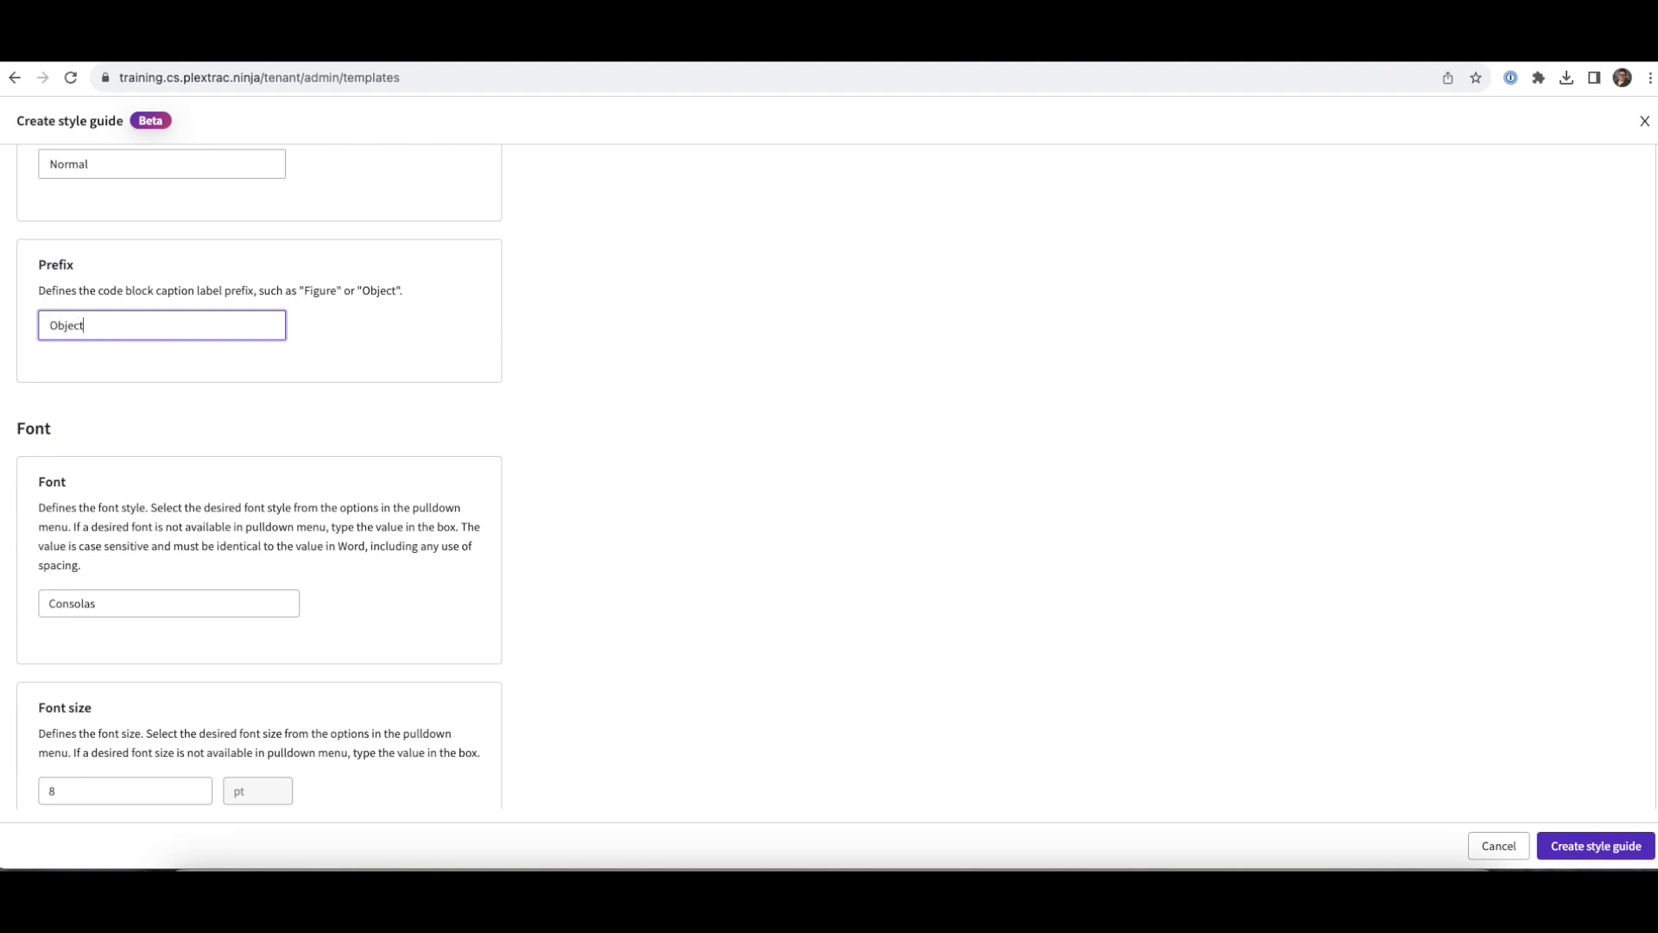
- Set the code block font to Georgia at size 12
scroll(112, 331, up, 1)
scroll(110, 347, down, 1)
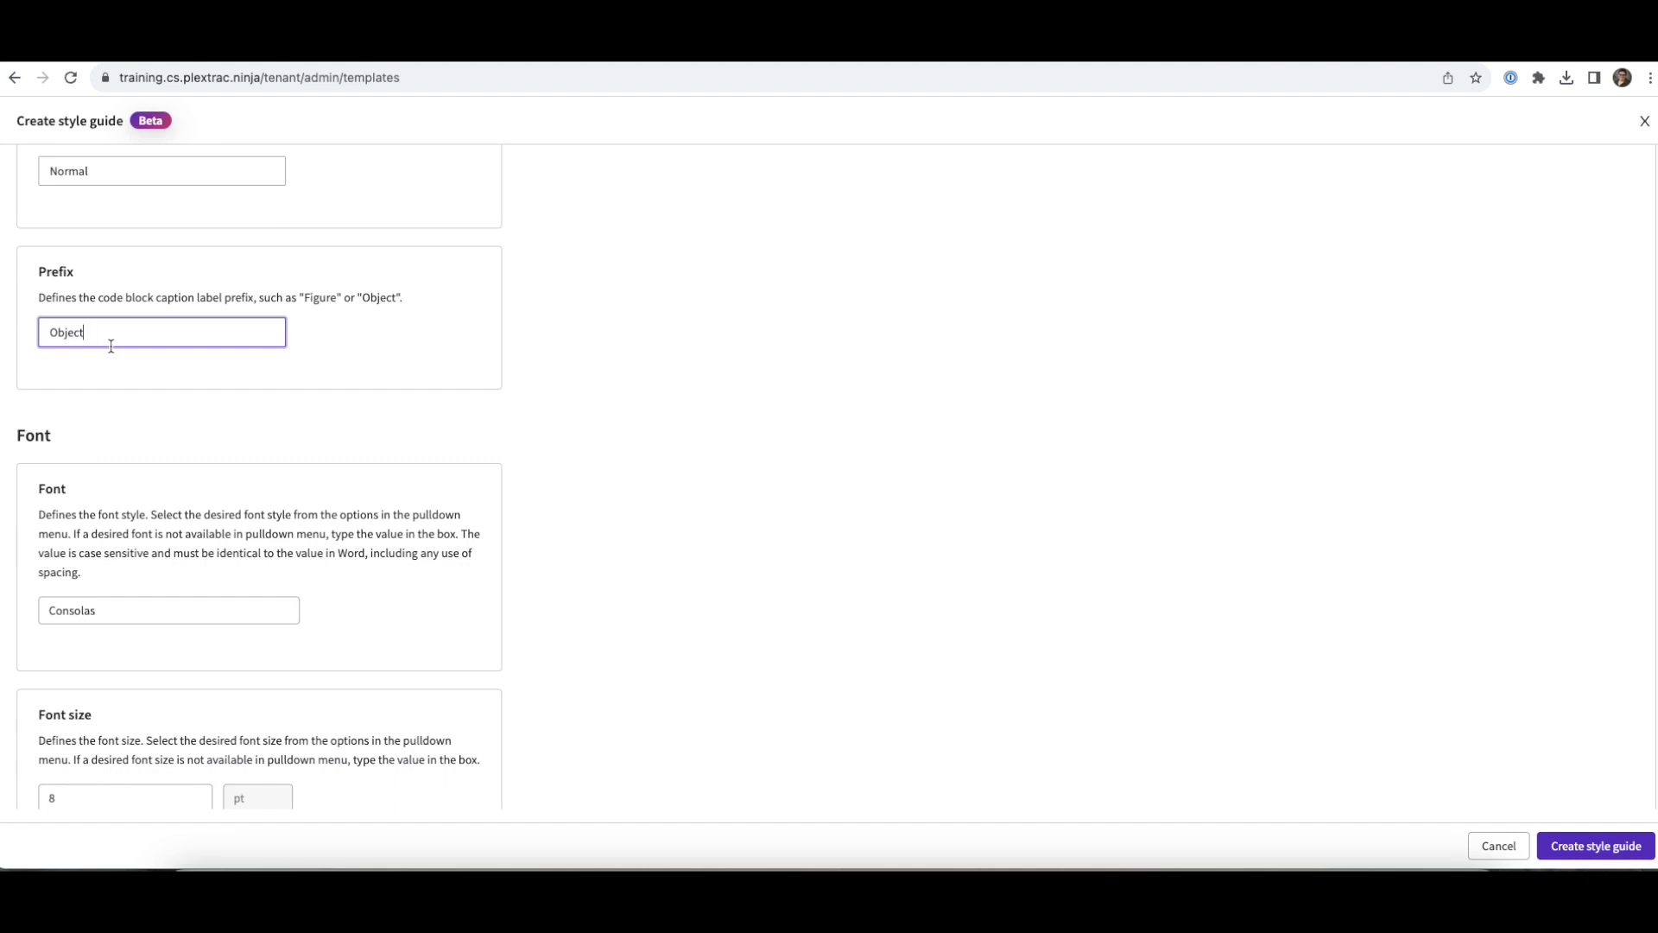
scroll(110, 345, down, 2)
click(111, 452)
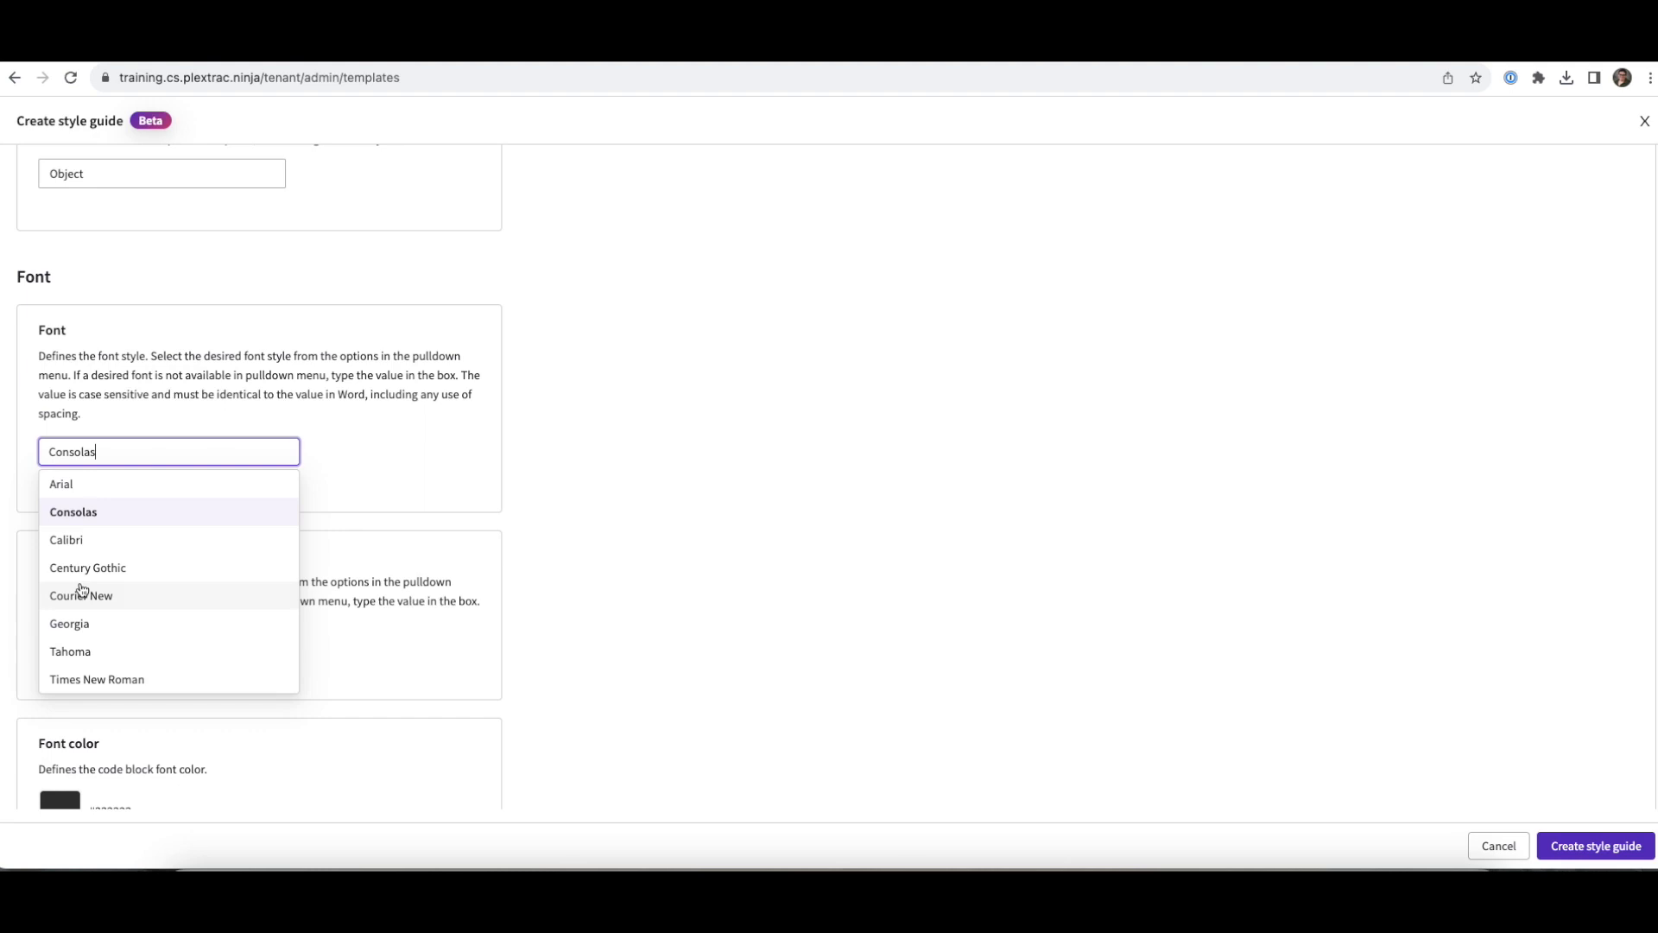
click(95, 628)
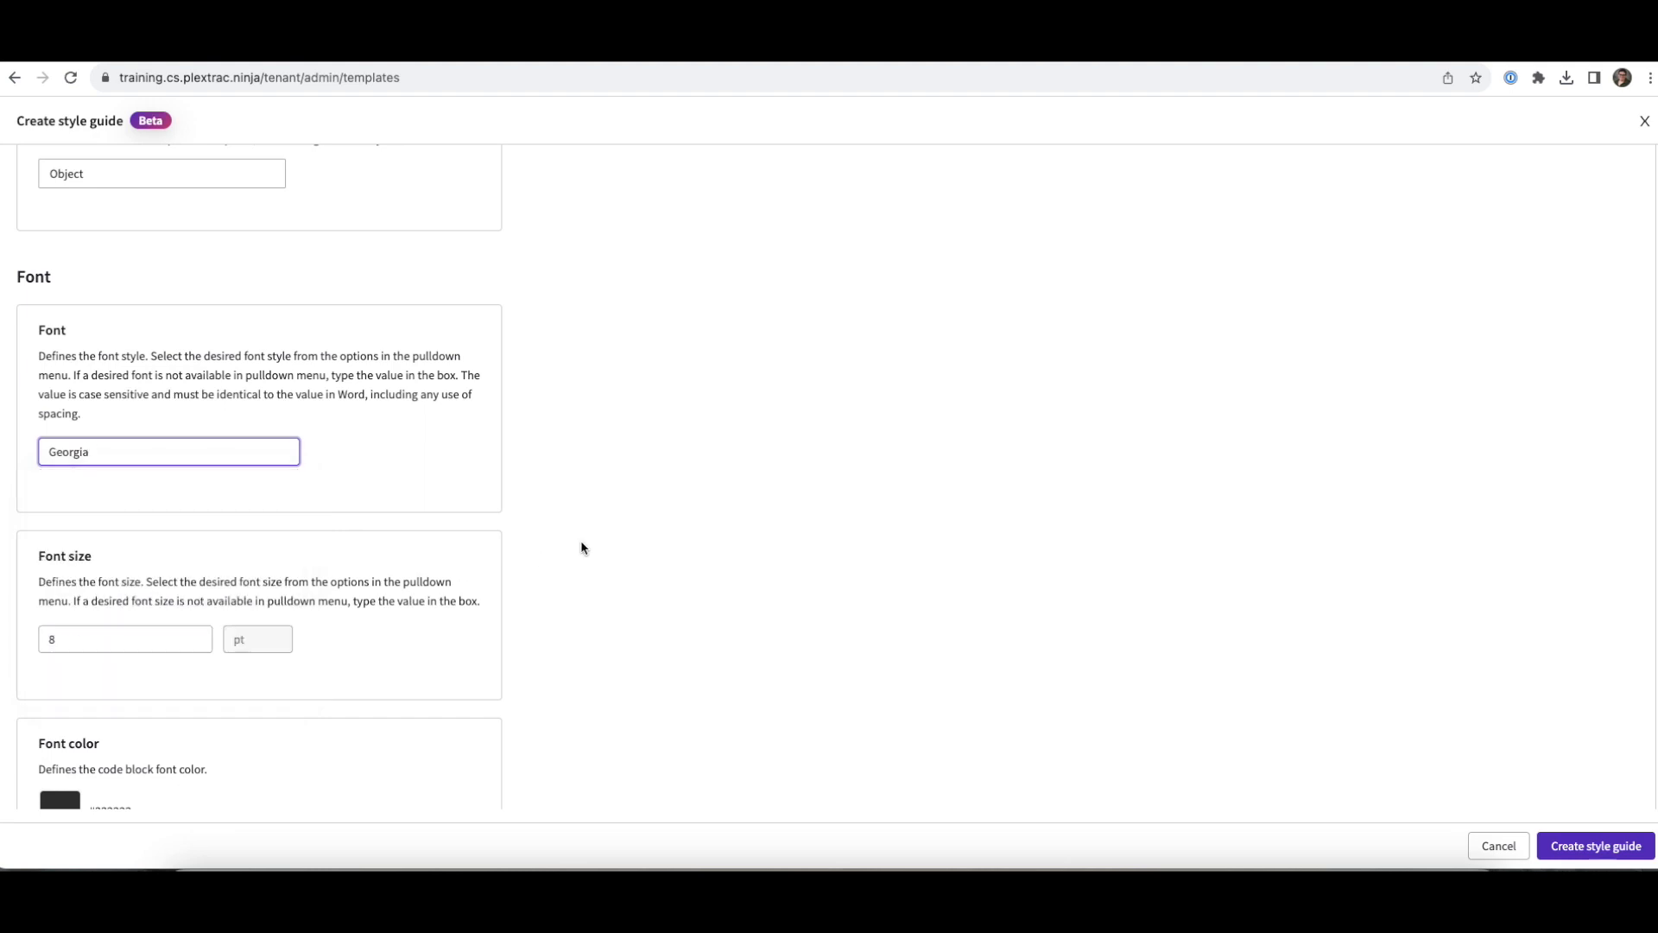
scroll(582, 548, down, 1)
scroll(581, 545, down, 1)
click(76, 490)
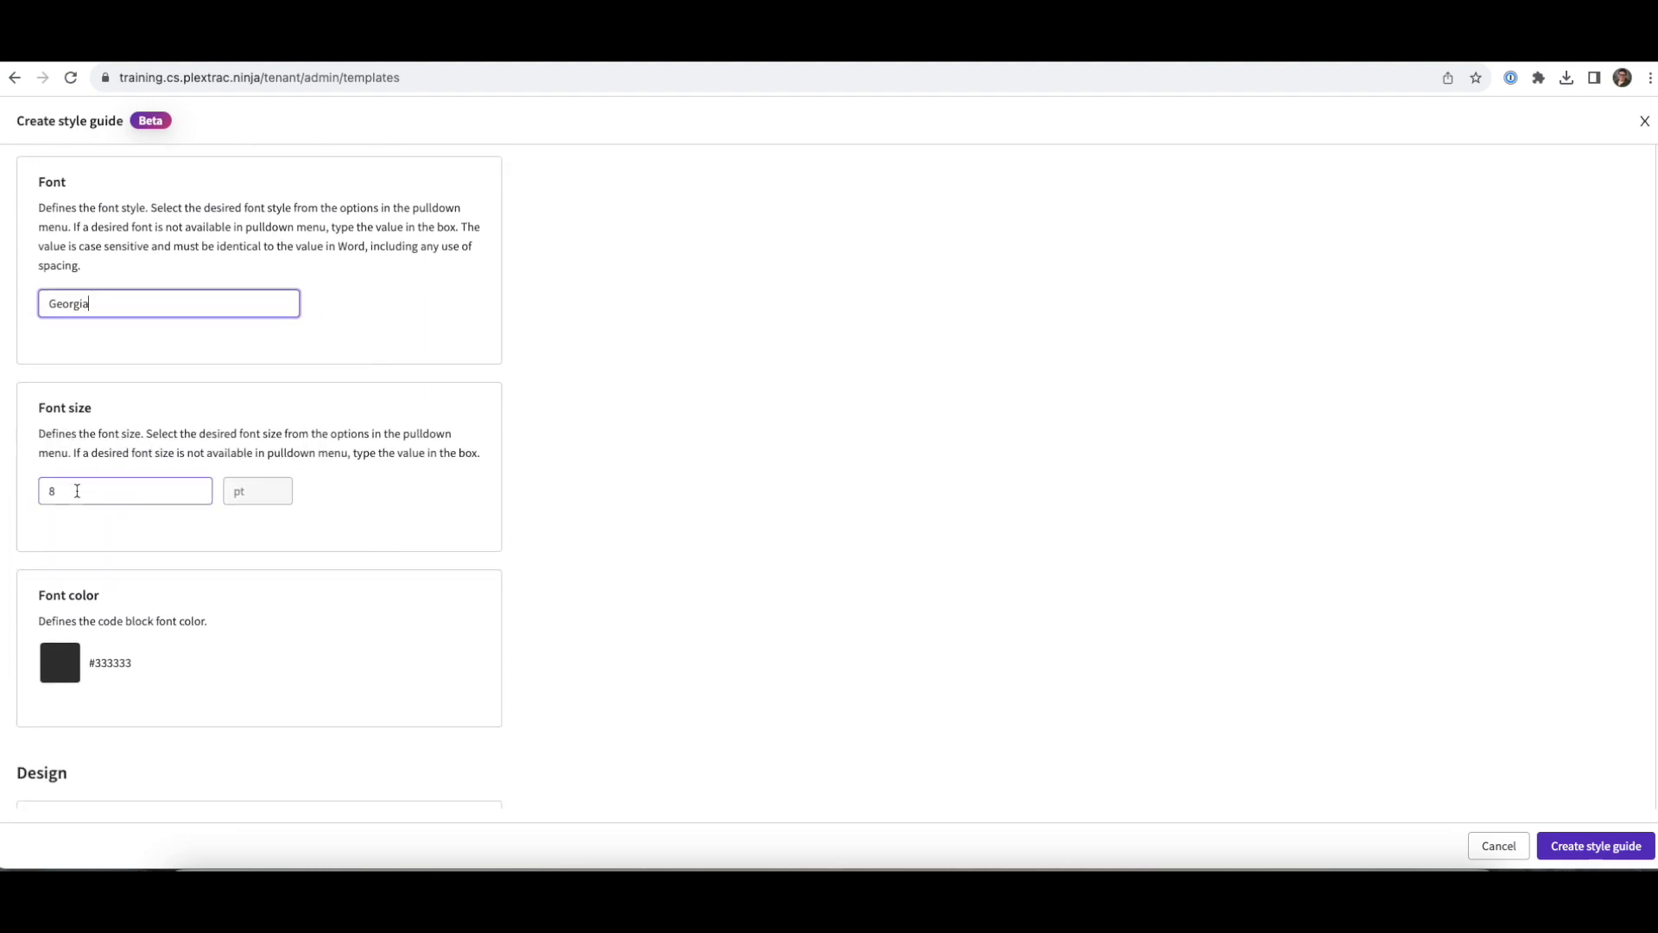
click(91, 640)
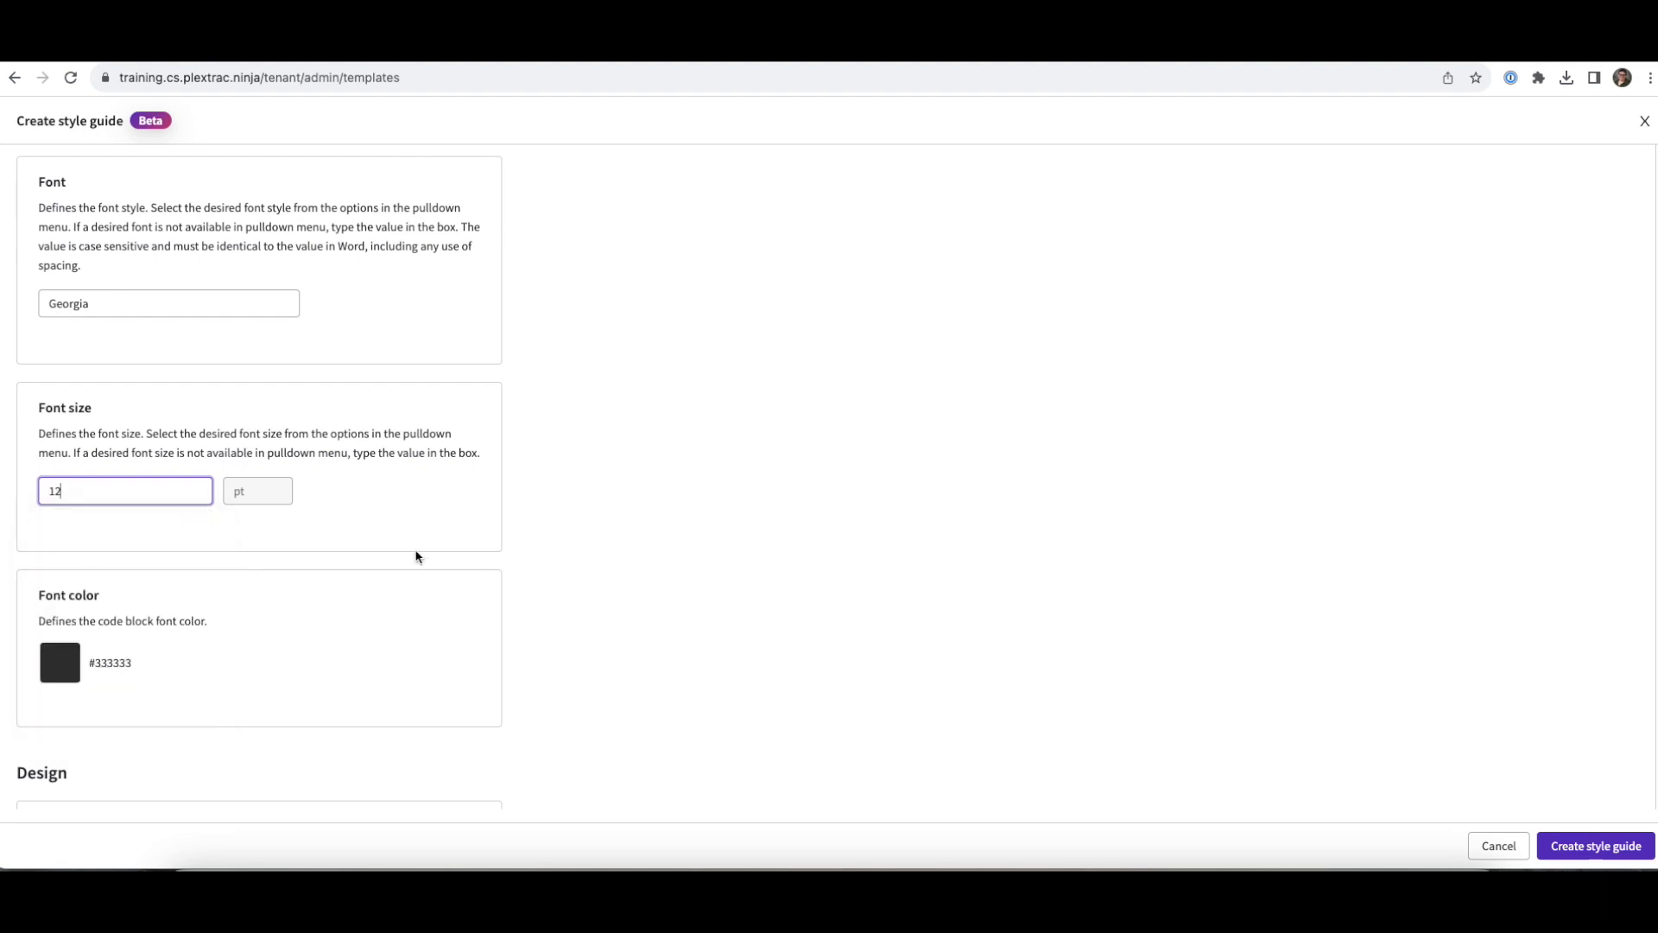
scroll(259, 544, down, 2)
click(102, 507)
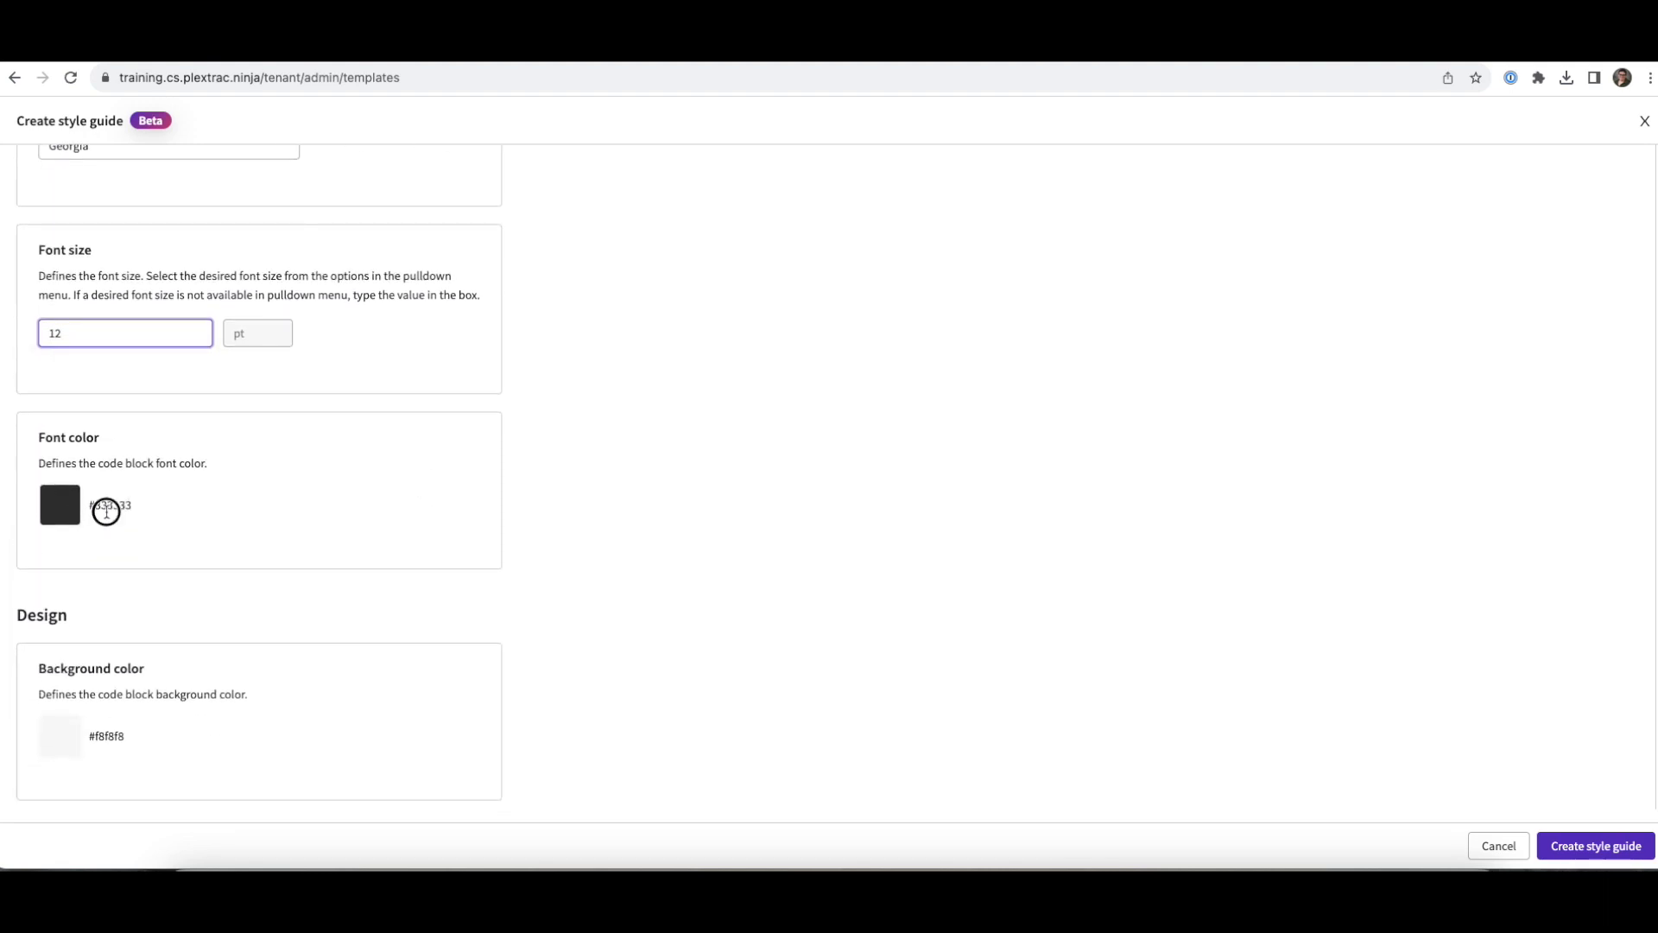
- Set the code block font colour to #0D0D35
click(87, 505)
double_click(245, 606)
key(BackSpace)
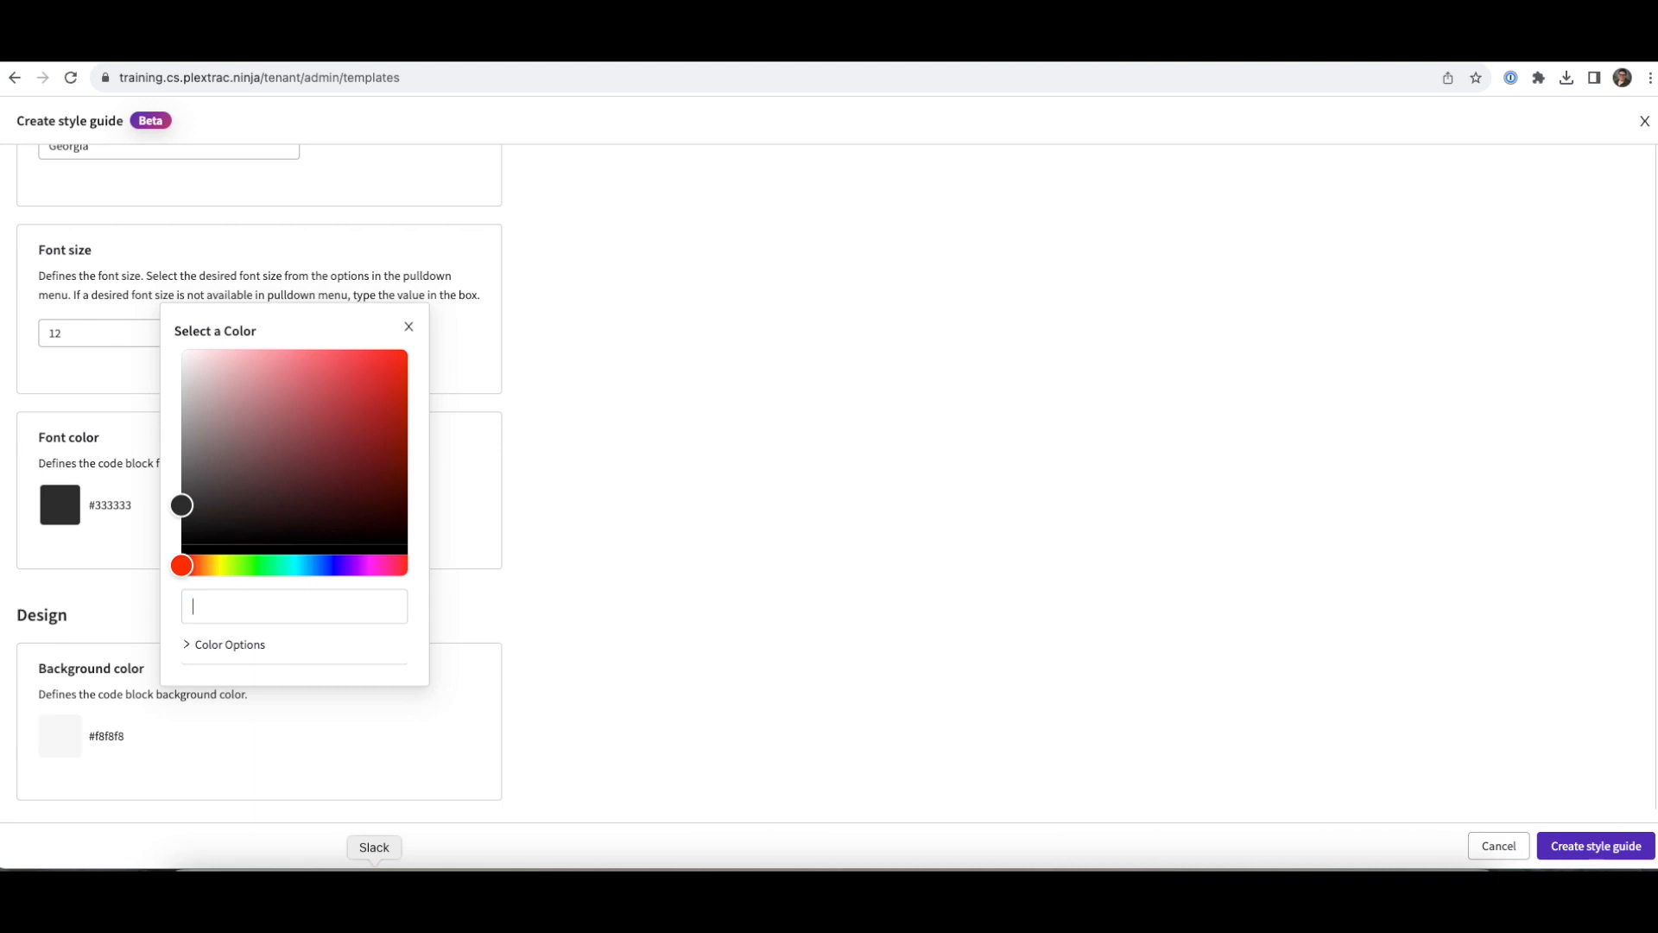
click(1382, 894)
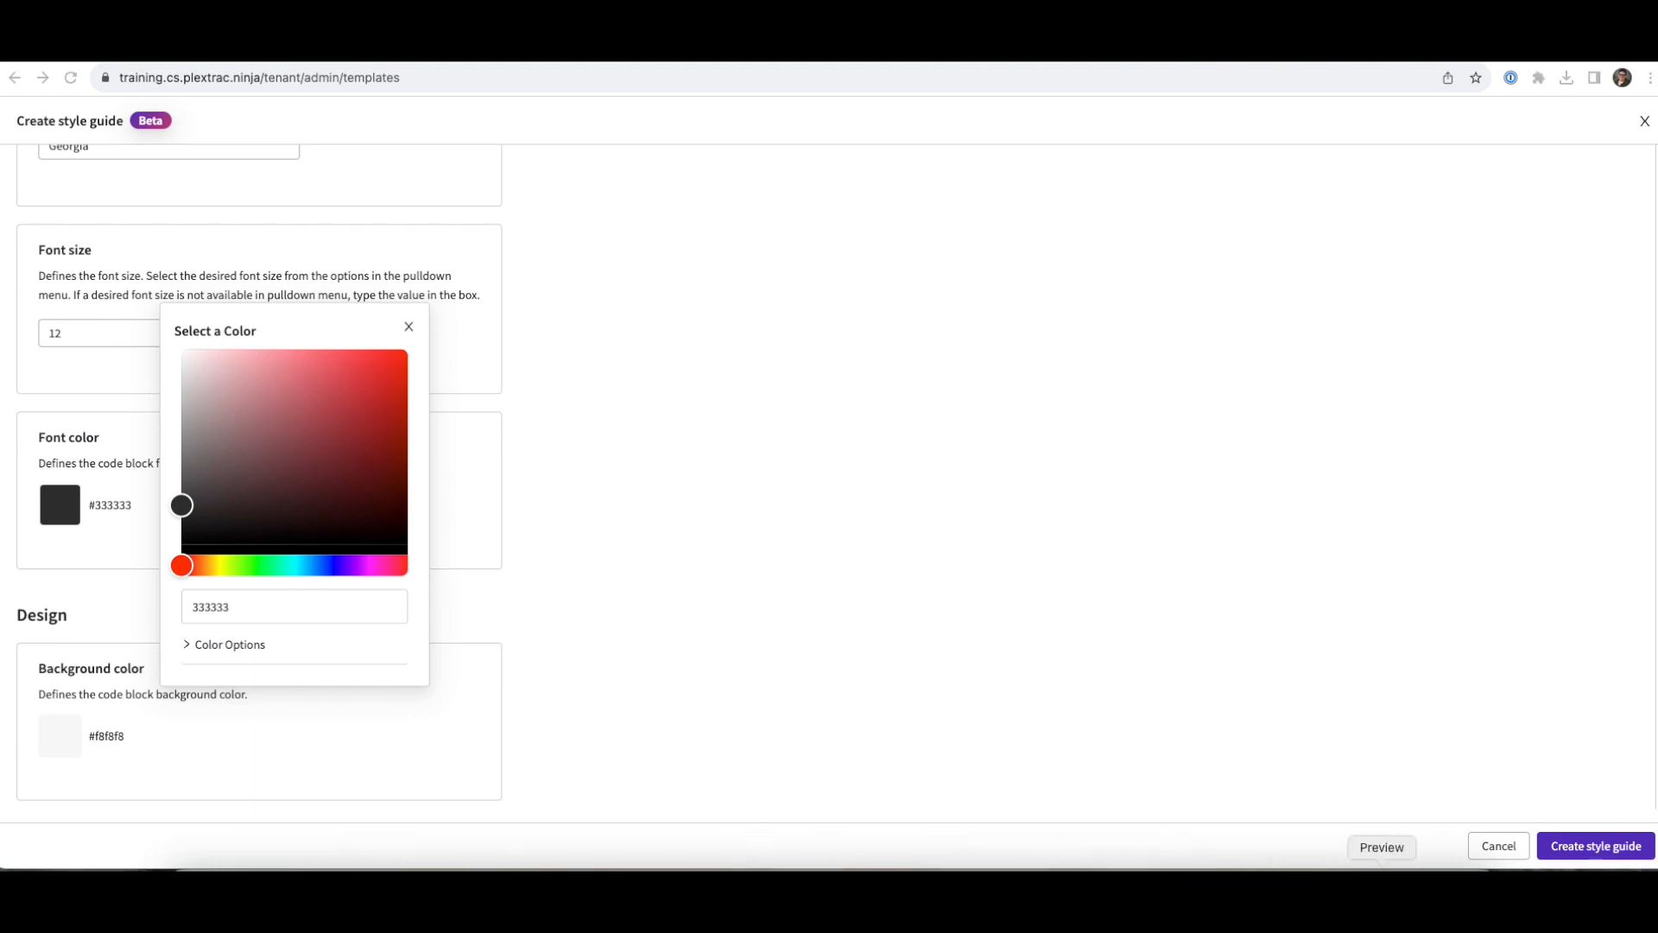
click(281, 614)
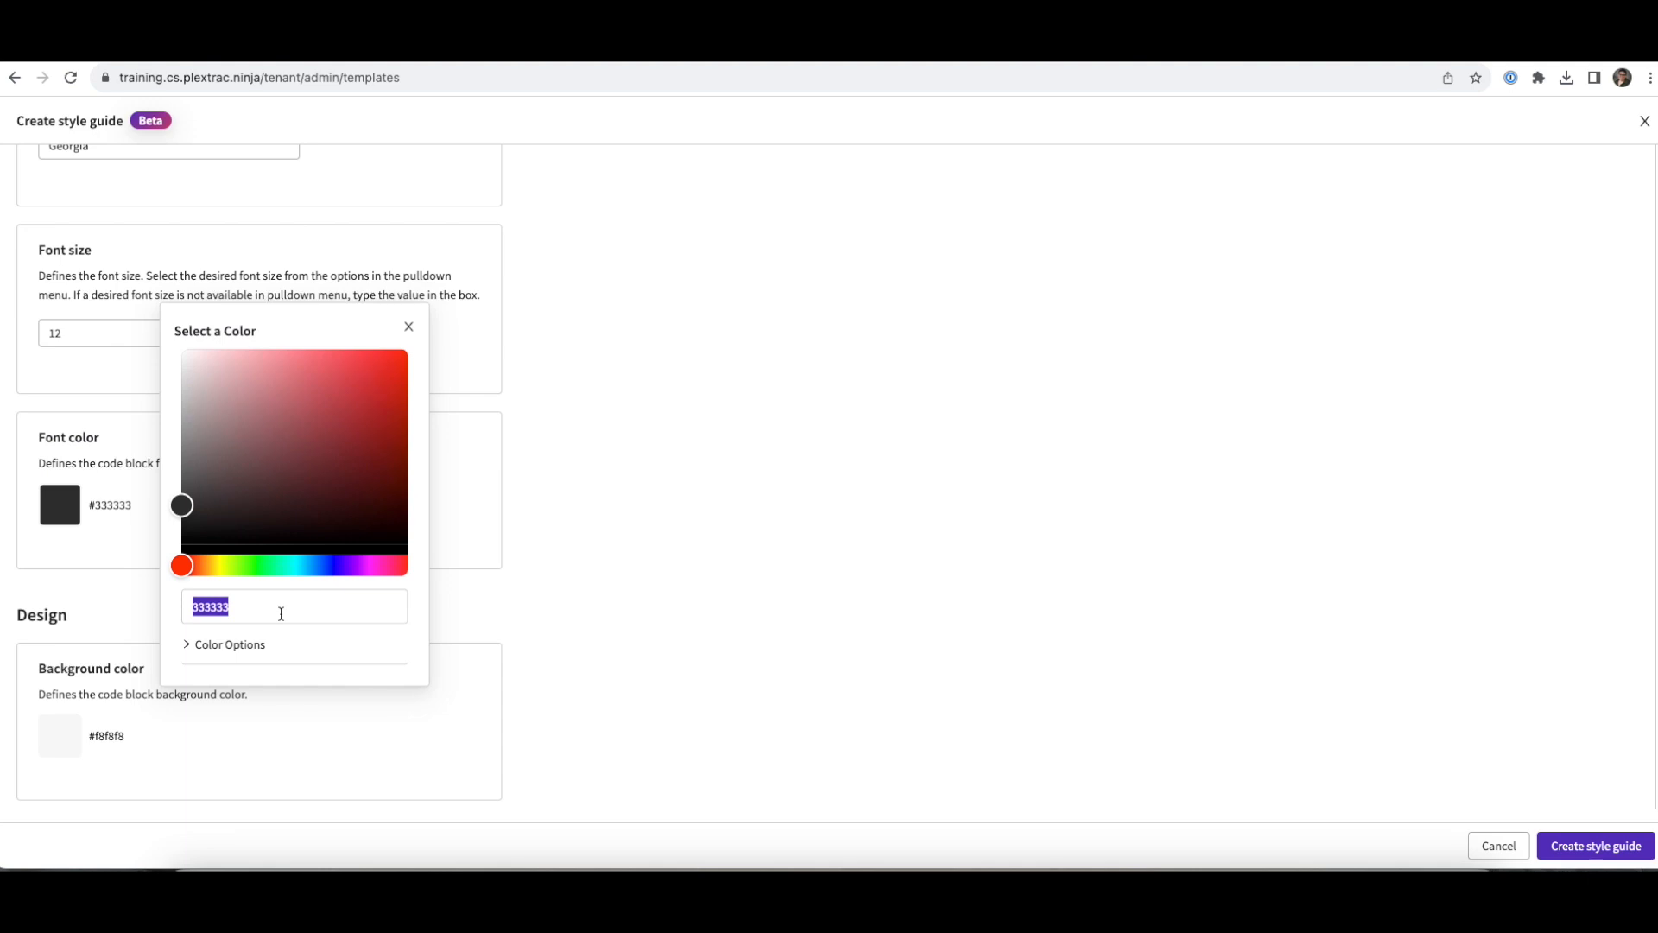
text(0D0)
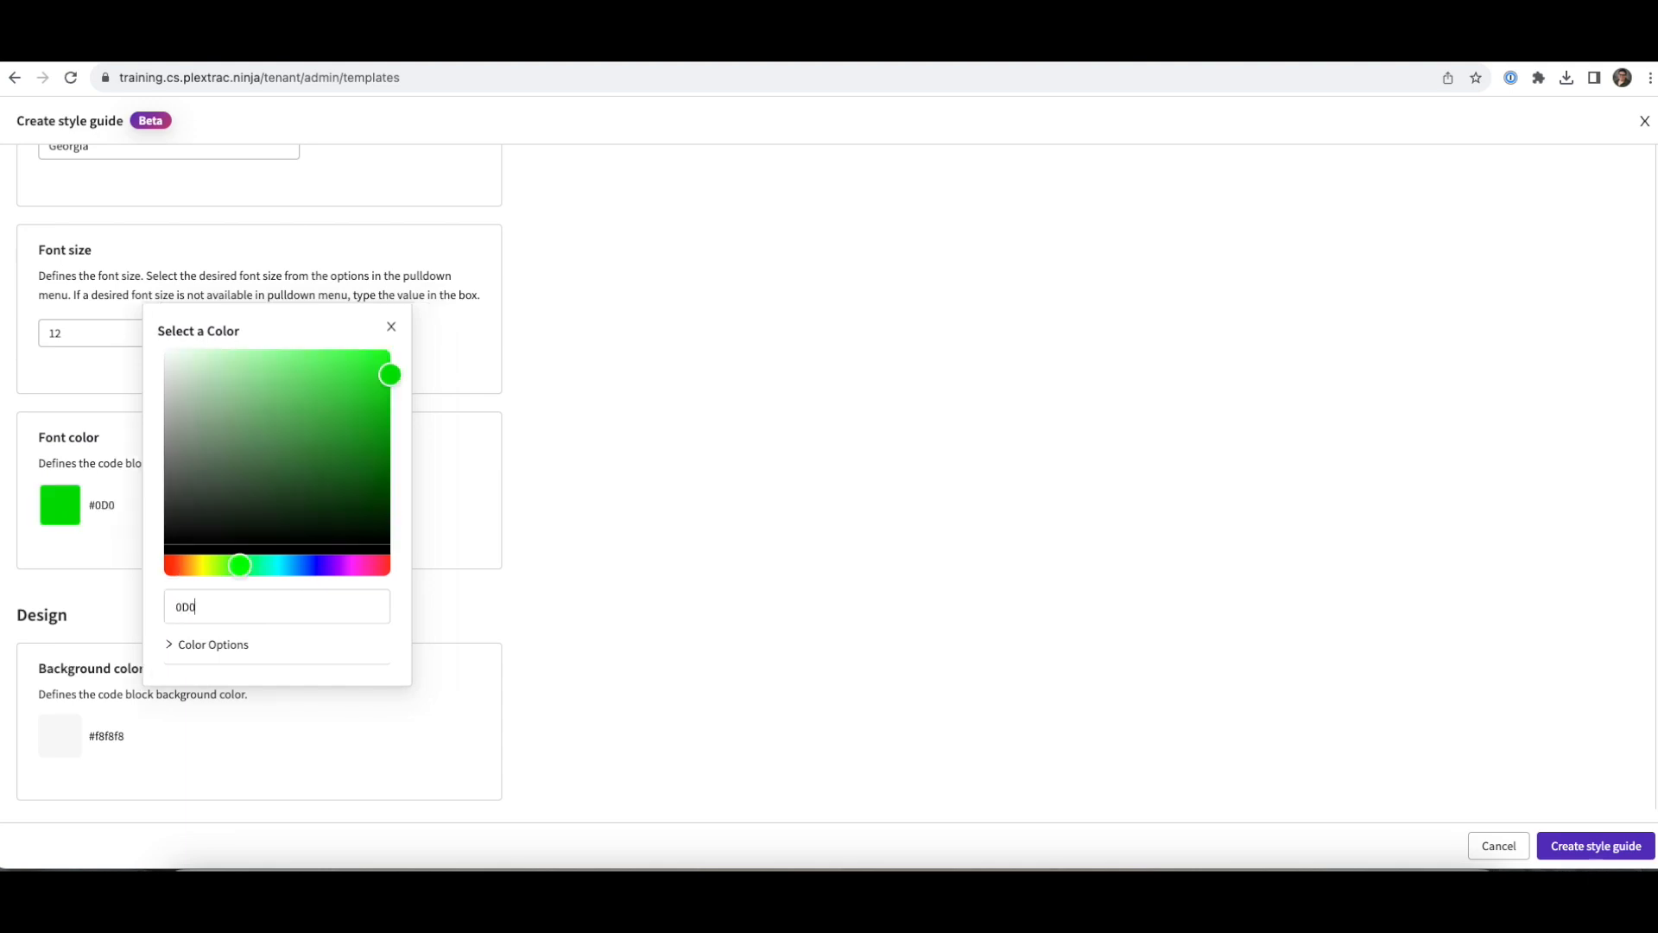
text(D35)
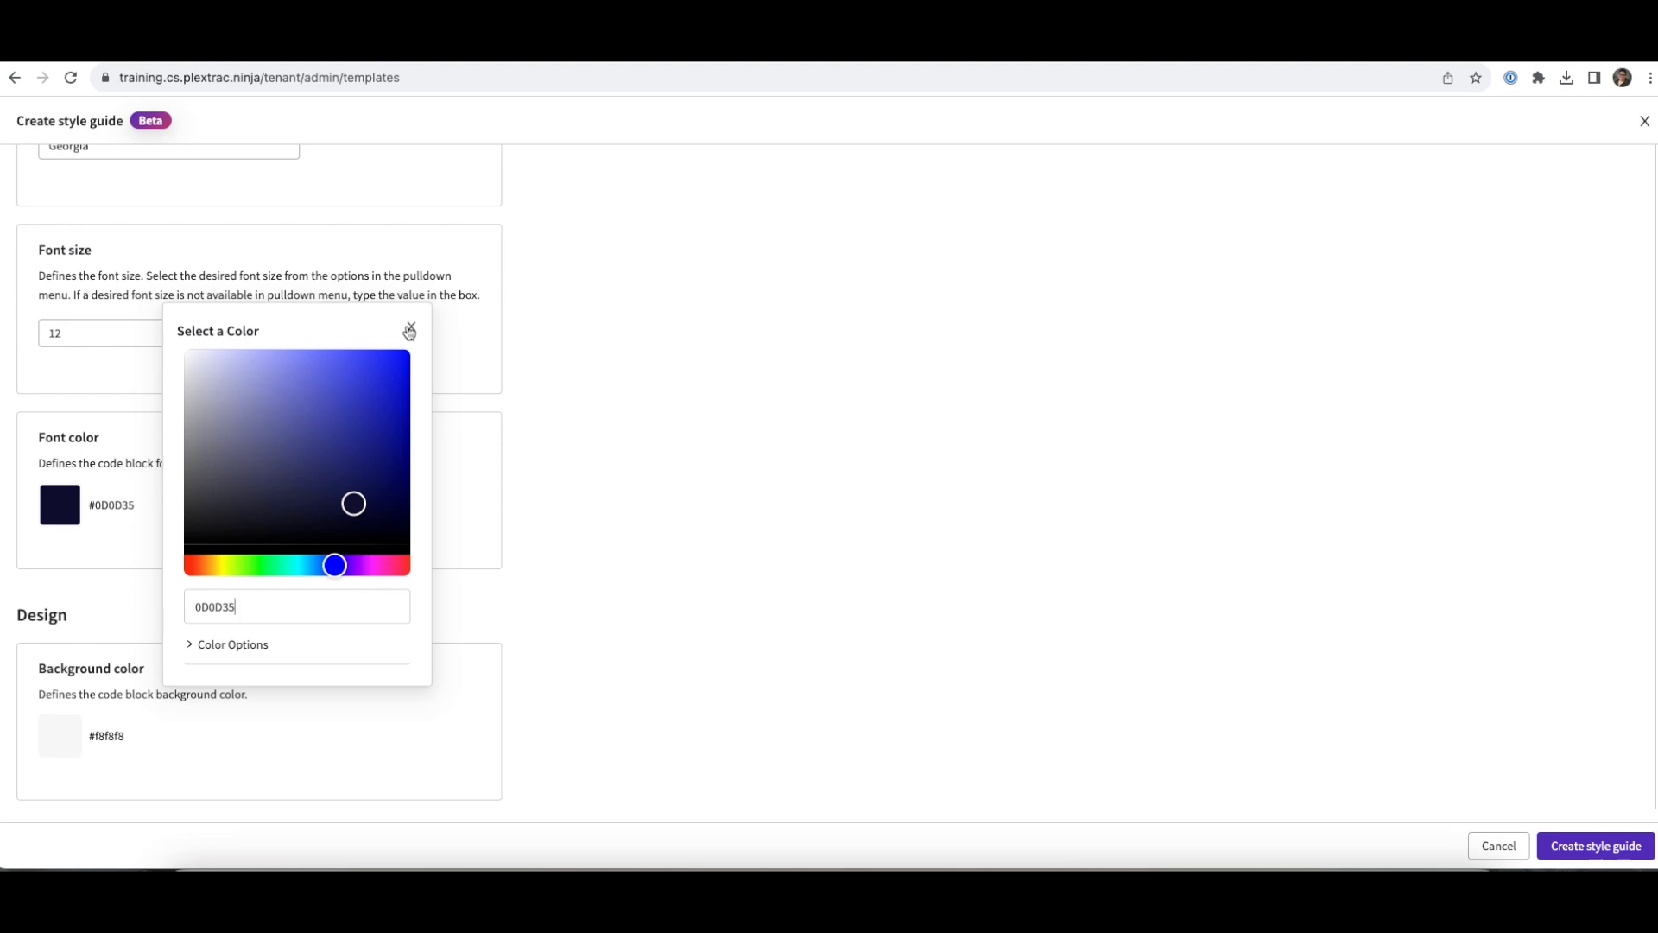
click(408, 329)
- Give code blocks a #7F50F1 border colour and left alignment
scroll(613, 666, down, 5)
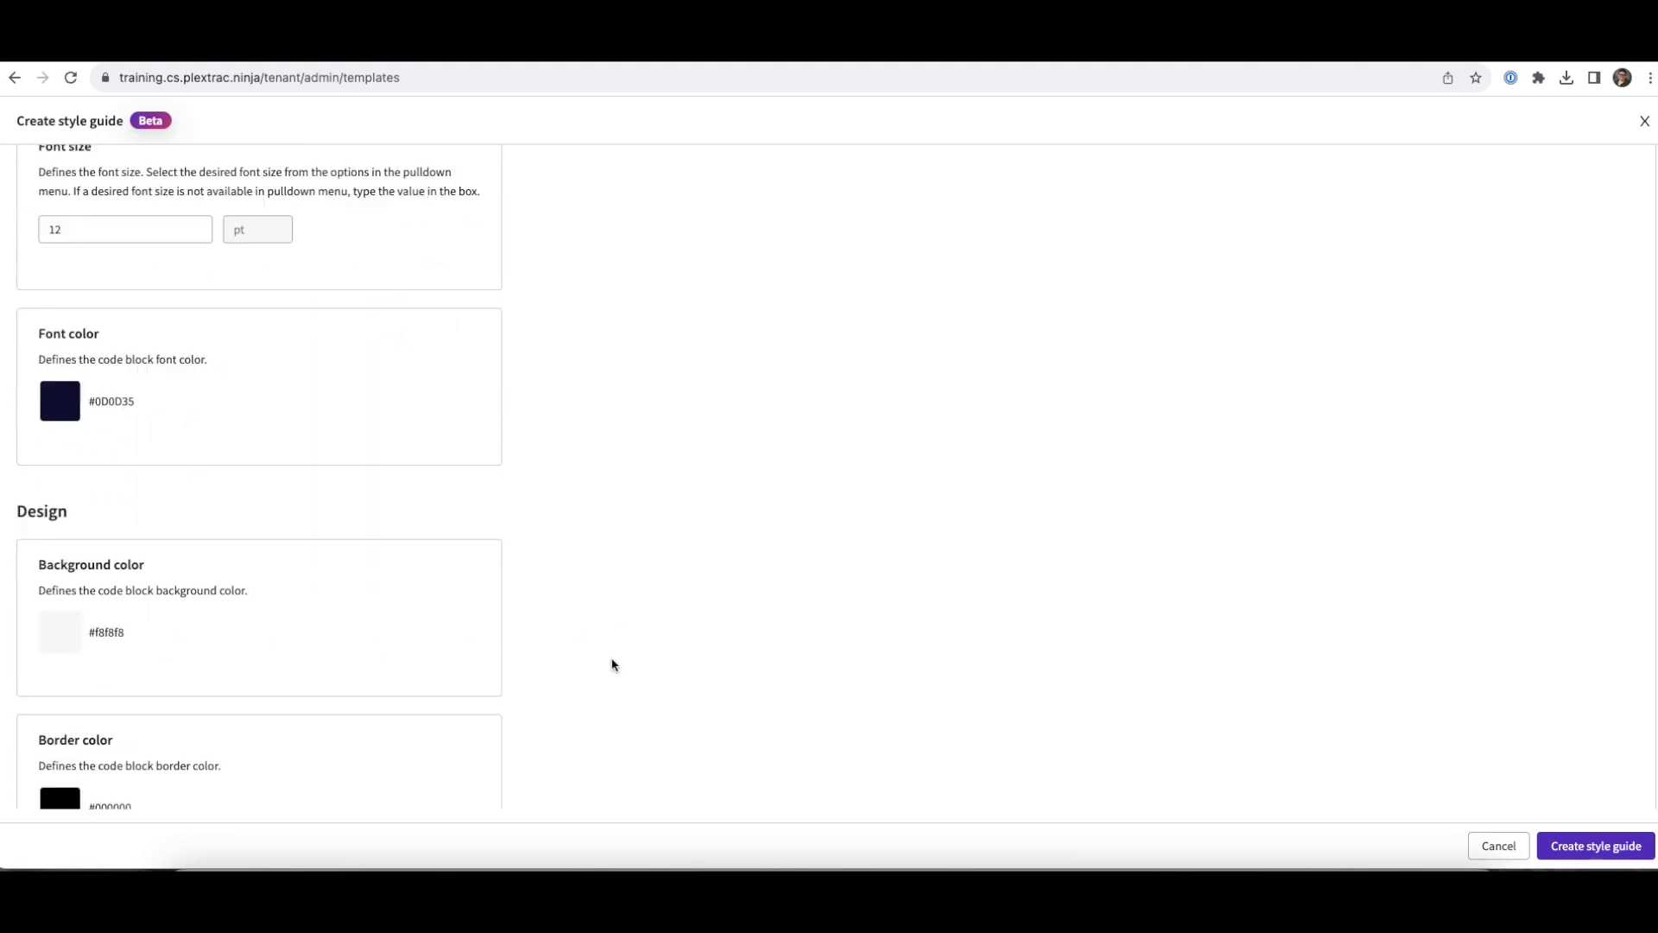
scroll(611, 666, down, 1)
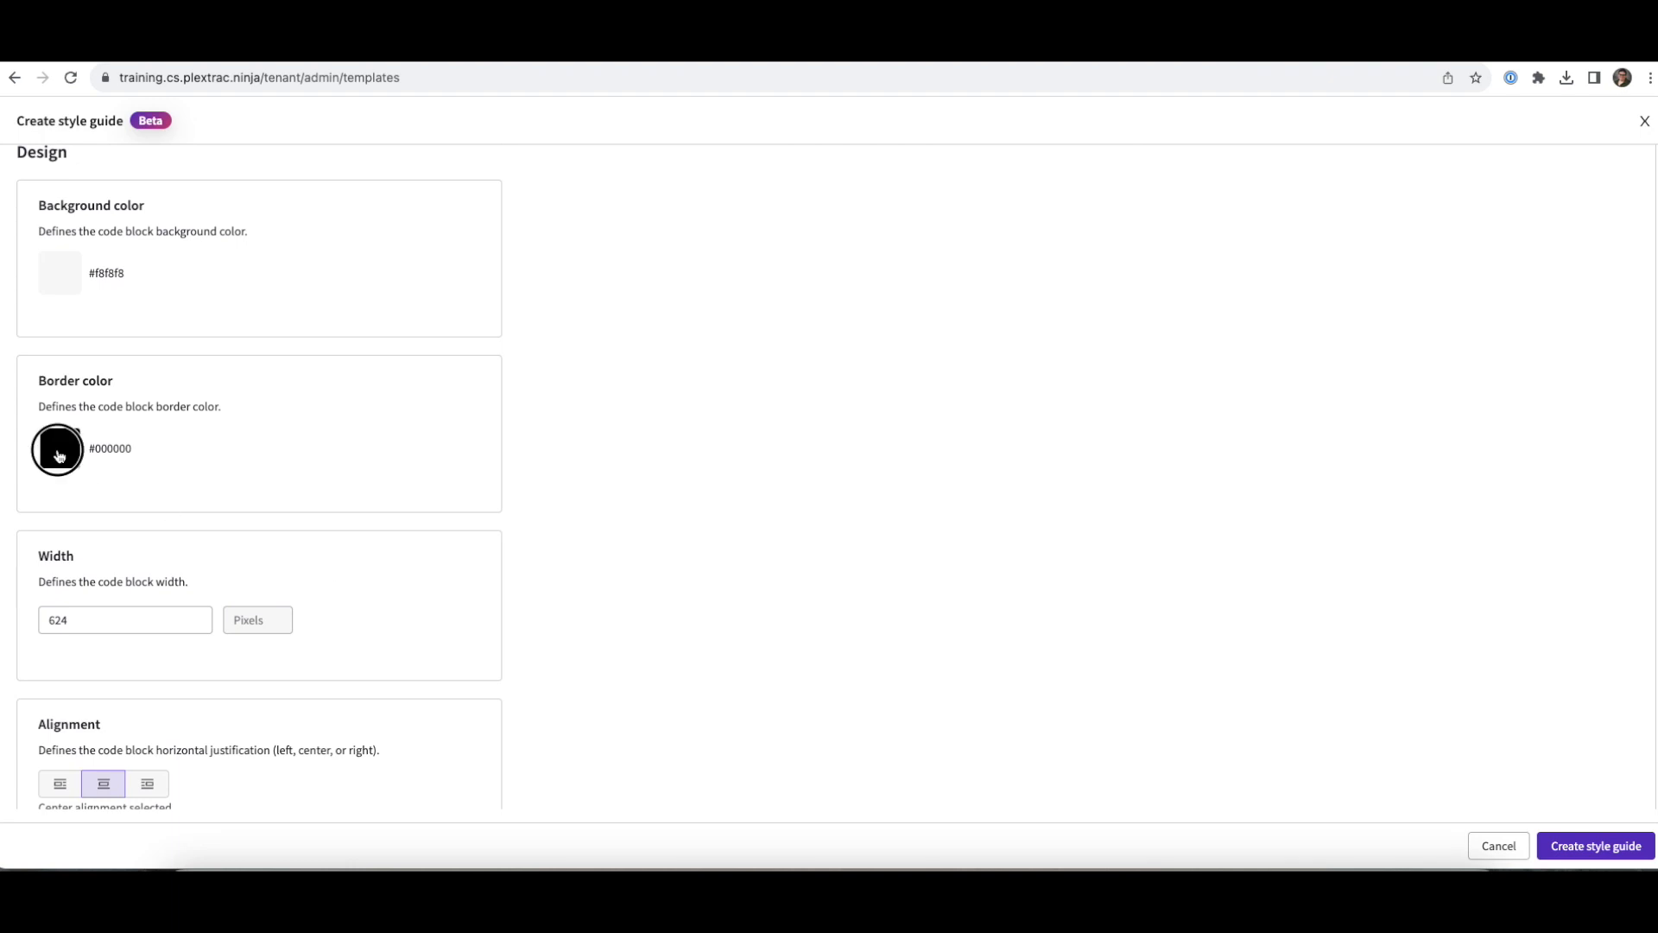
click(59, 448)
double_click(251, 550)
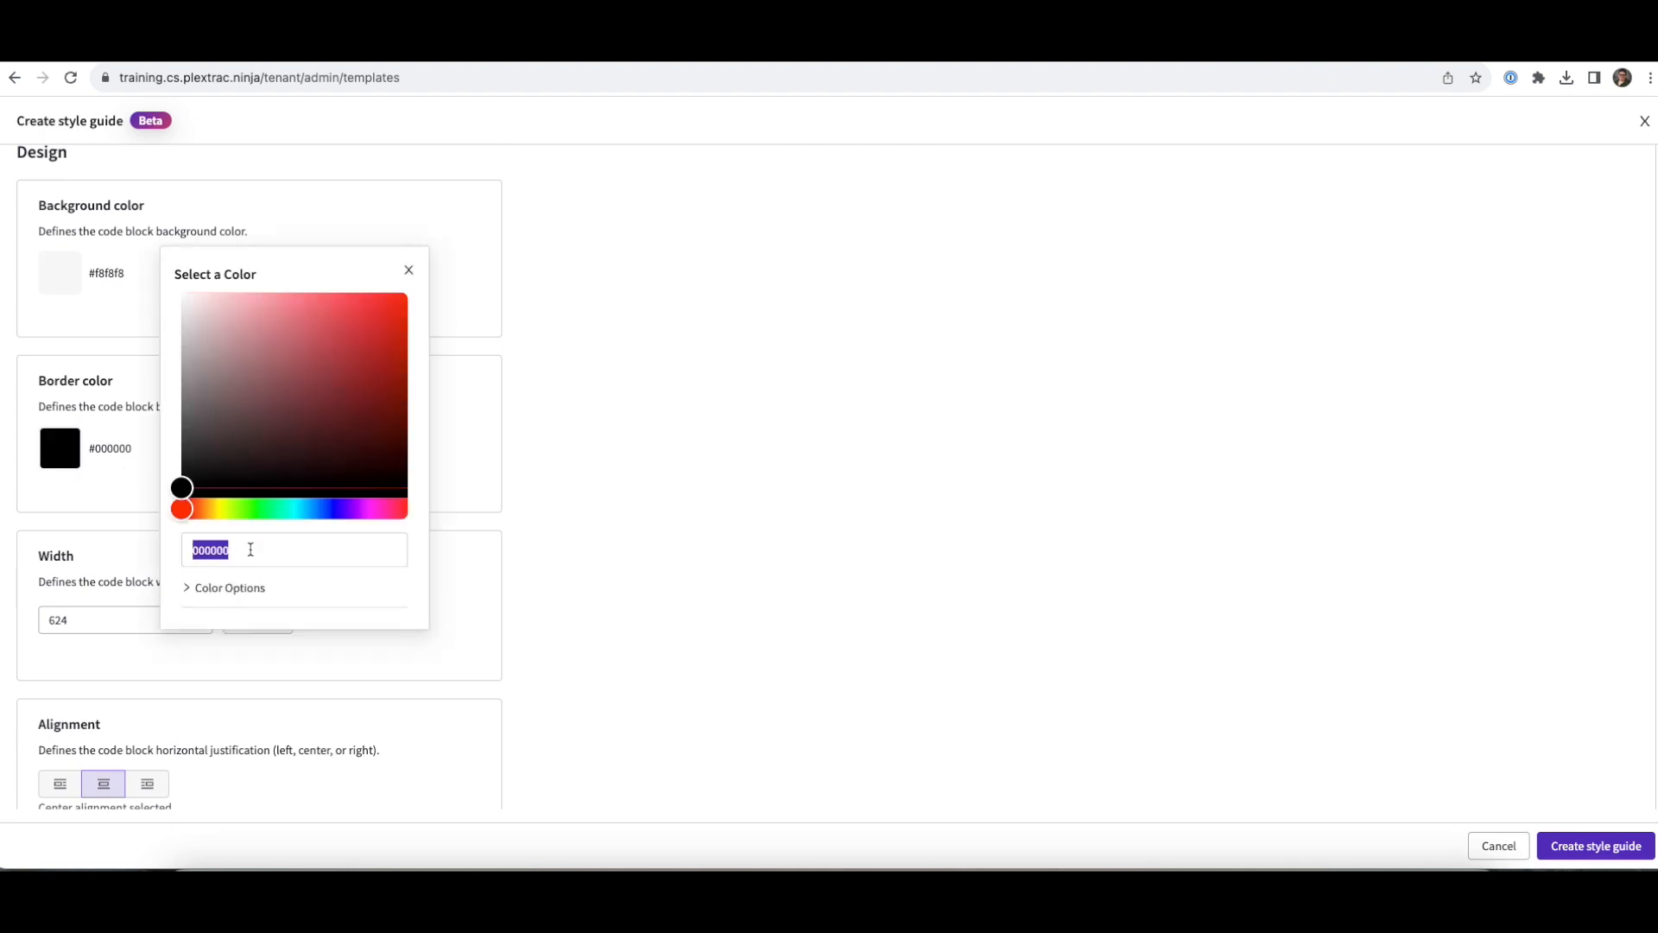
text(7F50F1)
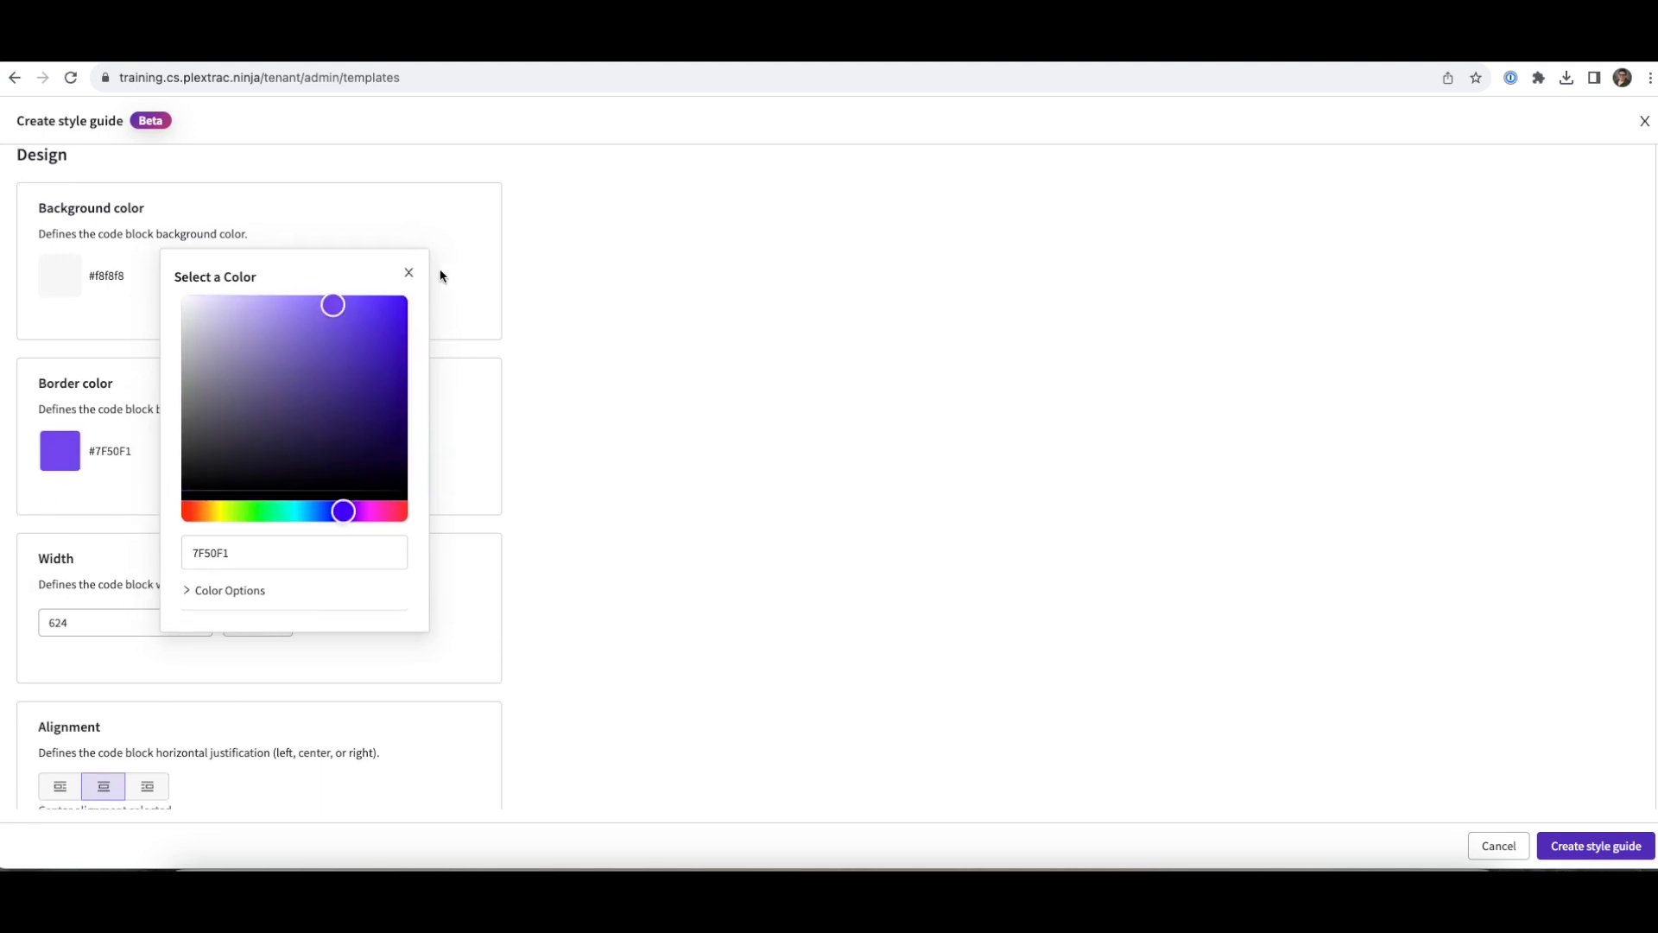
click(408, 275)
scroll(190, 553, down, 3)
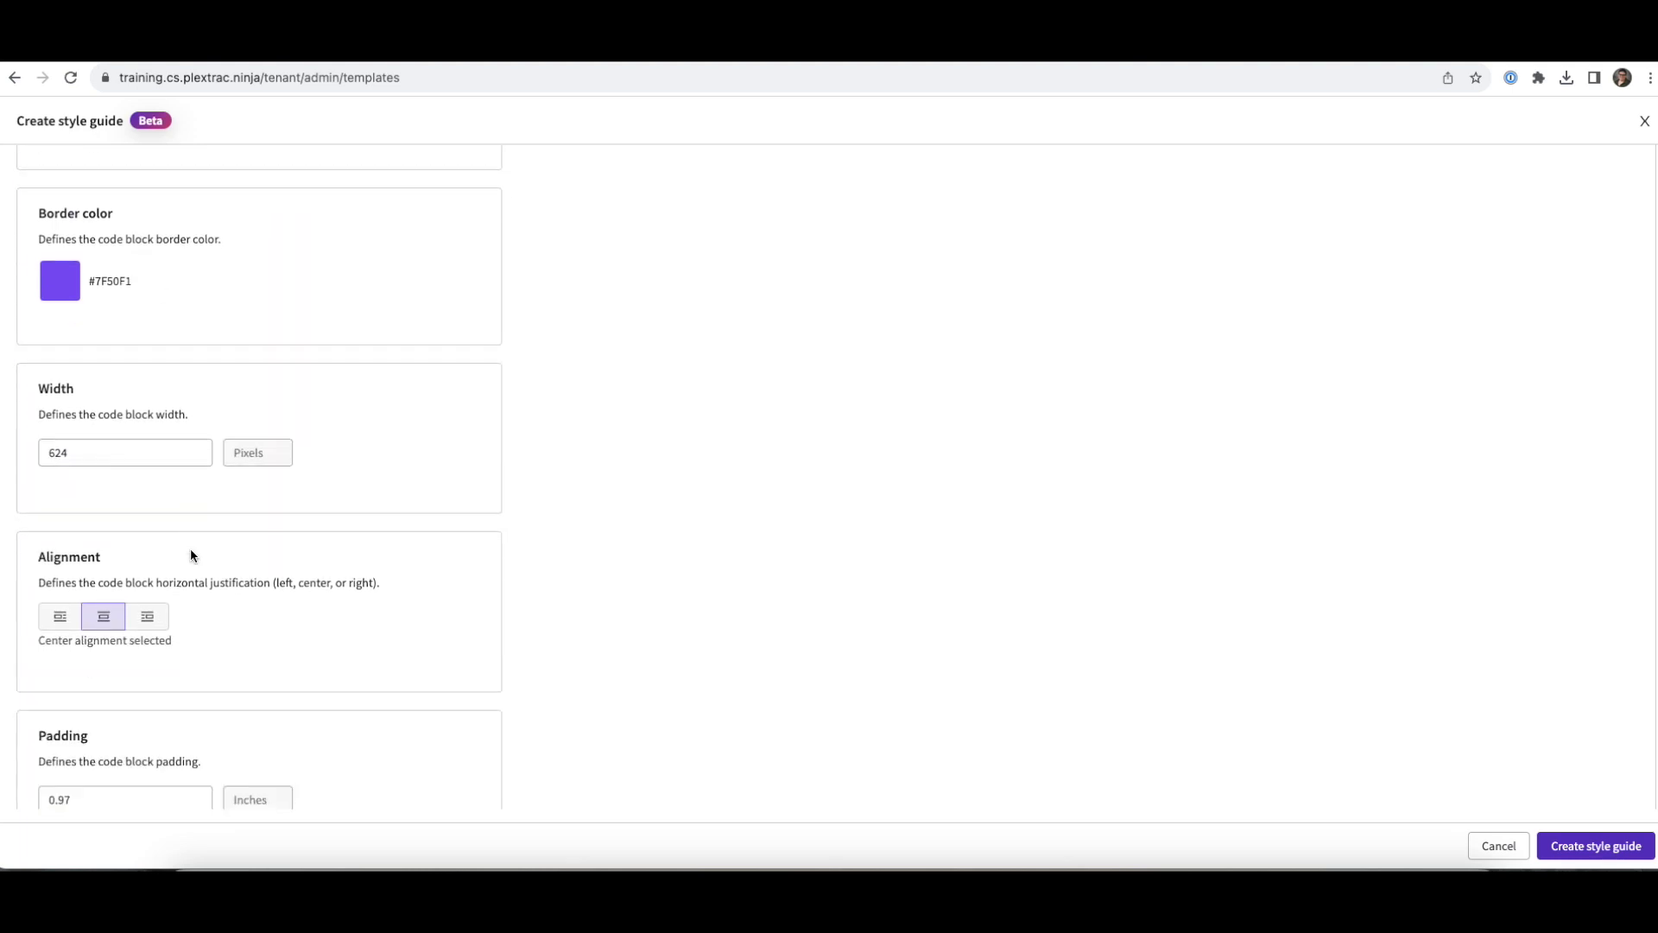
click(52, 507)
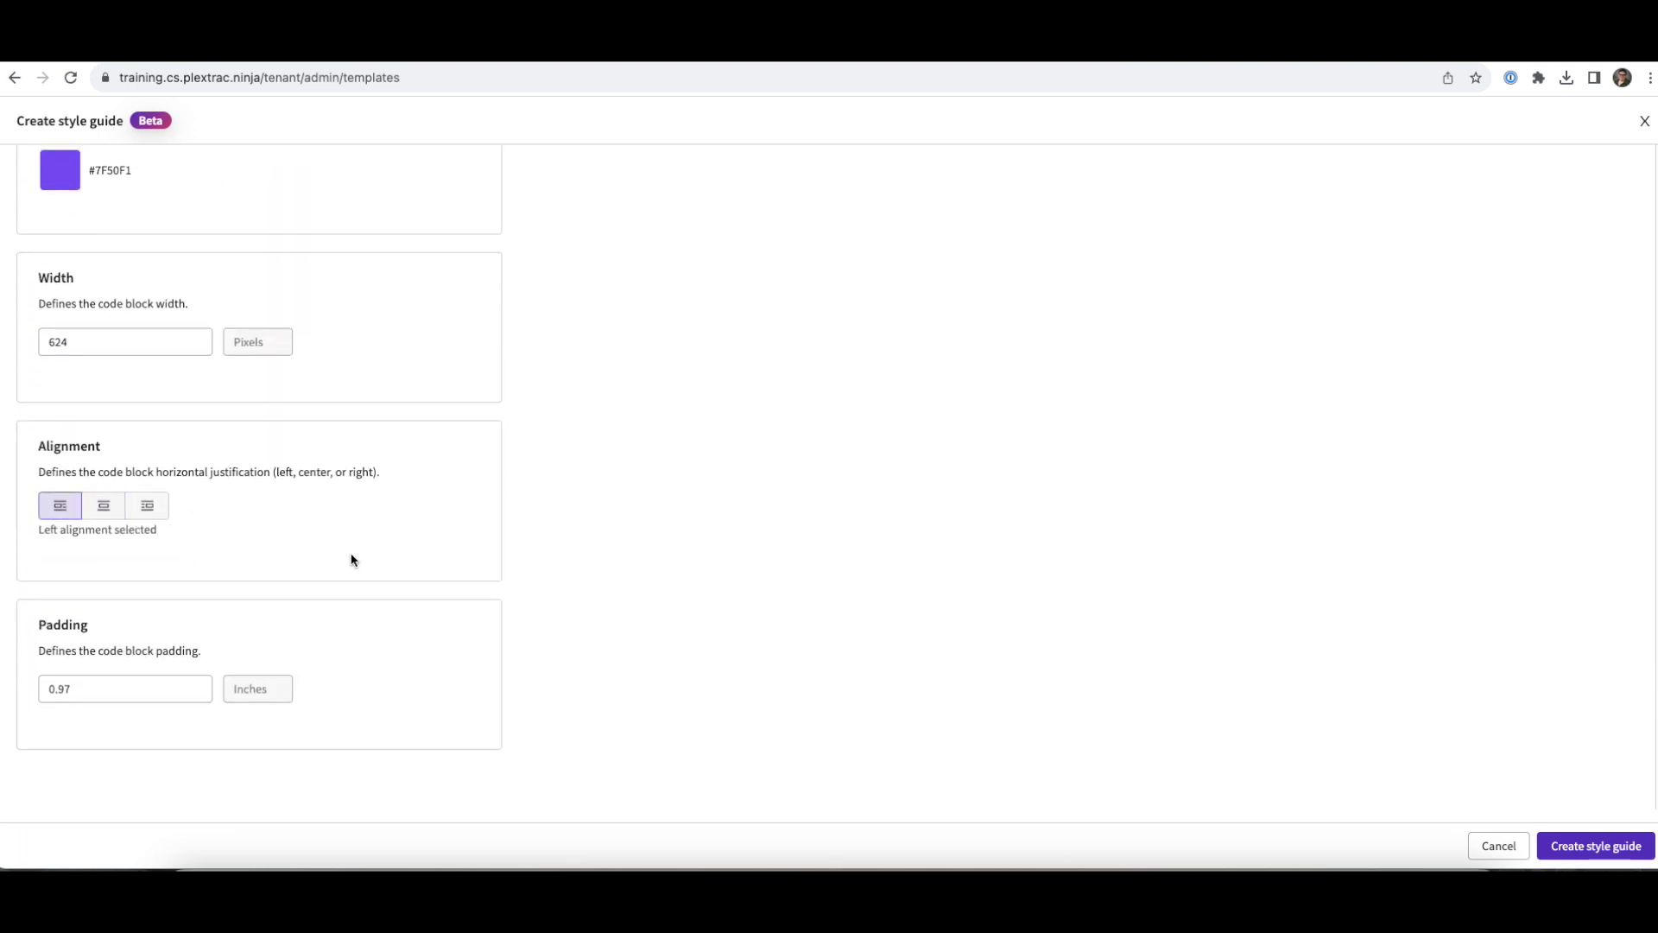
scroll(351, 560, up, 10)
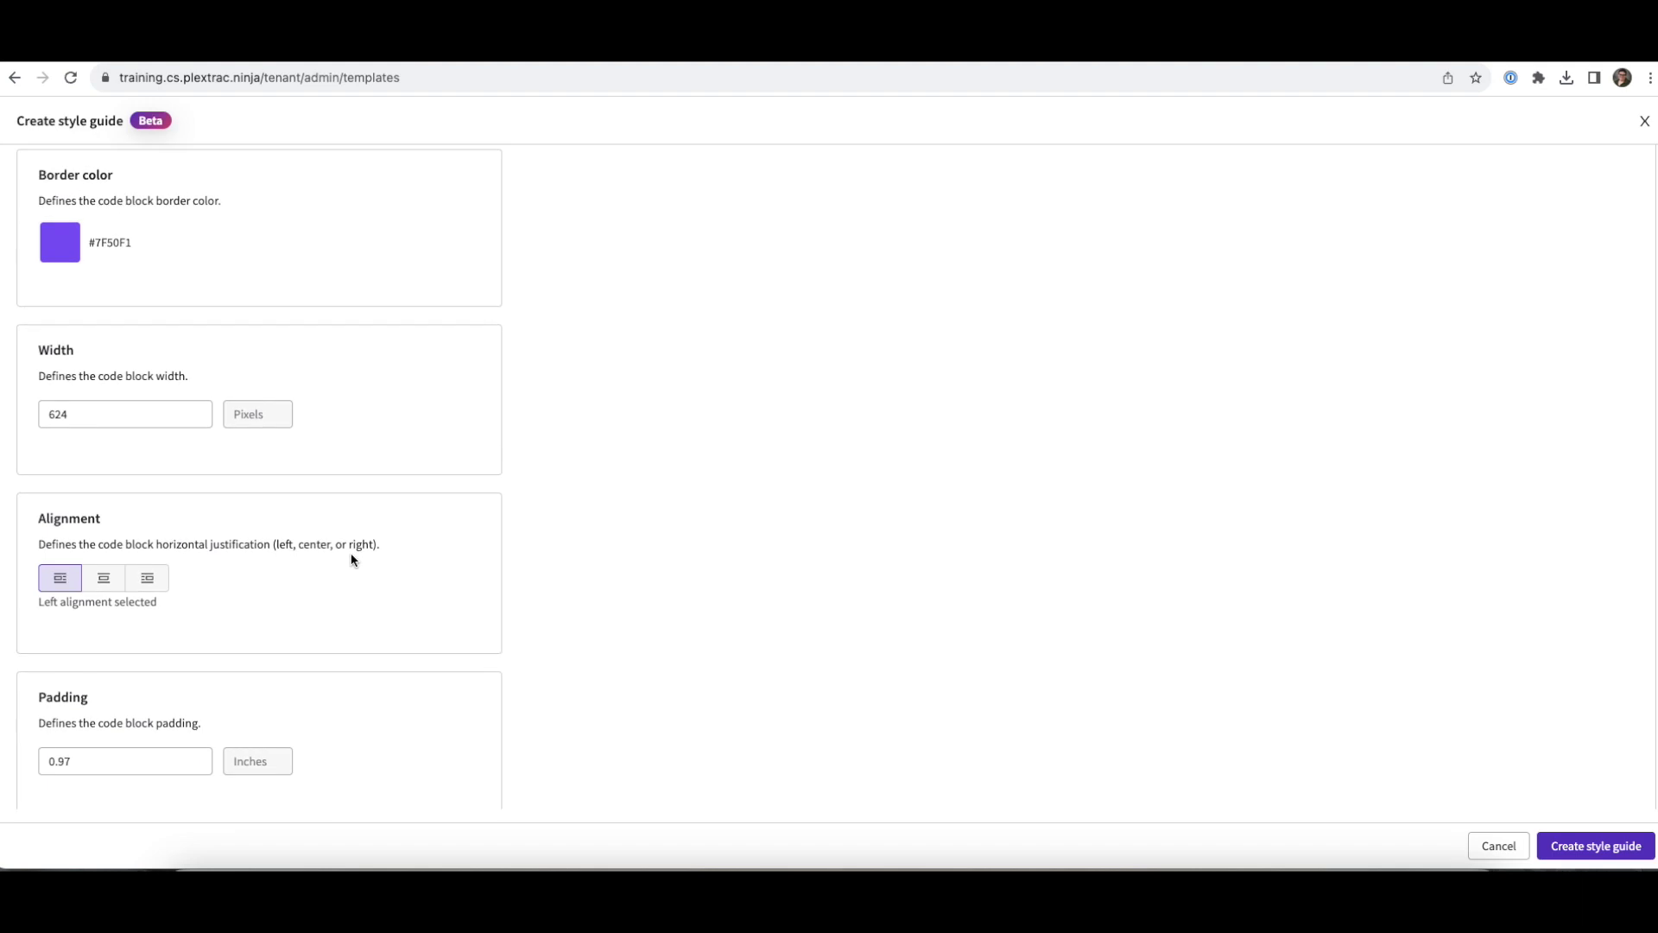
scroll(351, 559, up, 4)
- Set the hyperlink font colour to #0097A7 and save the ReportExportTemplate style guide
click(278, 266)
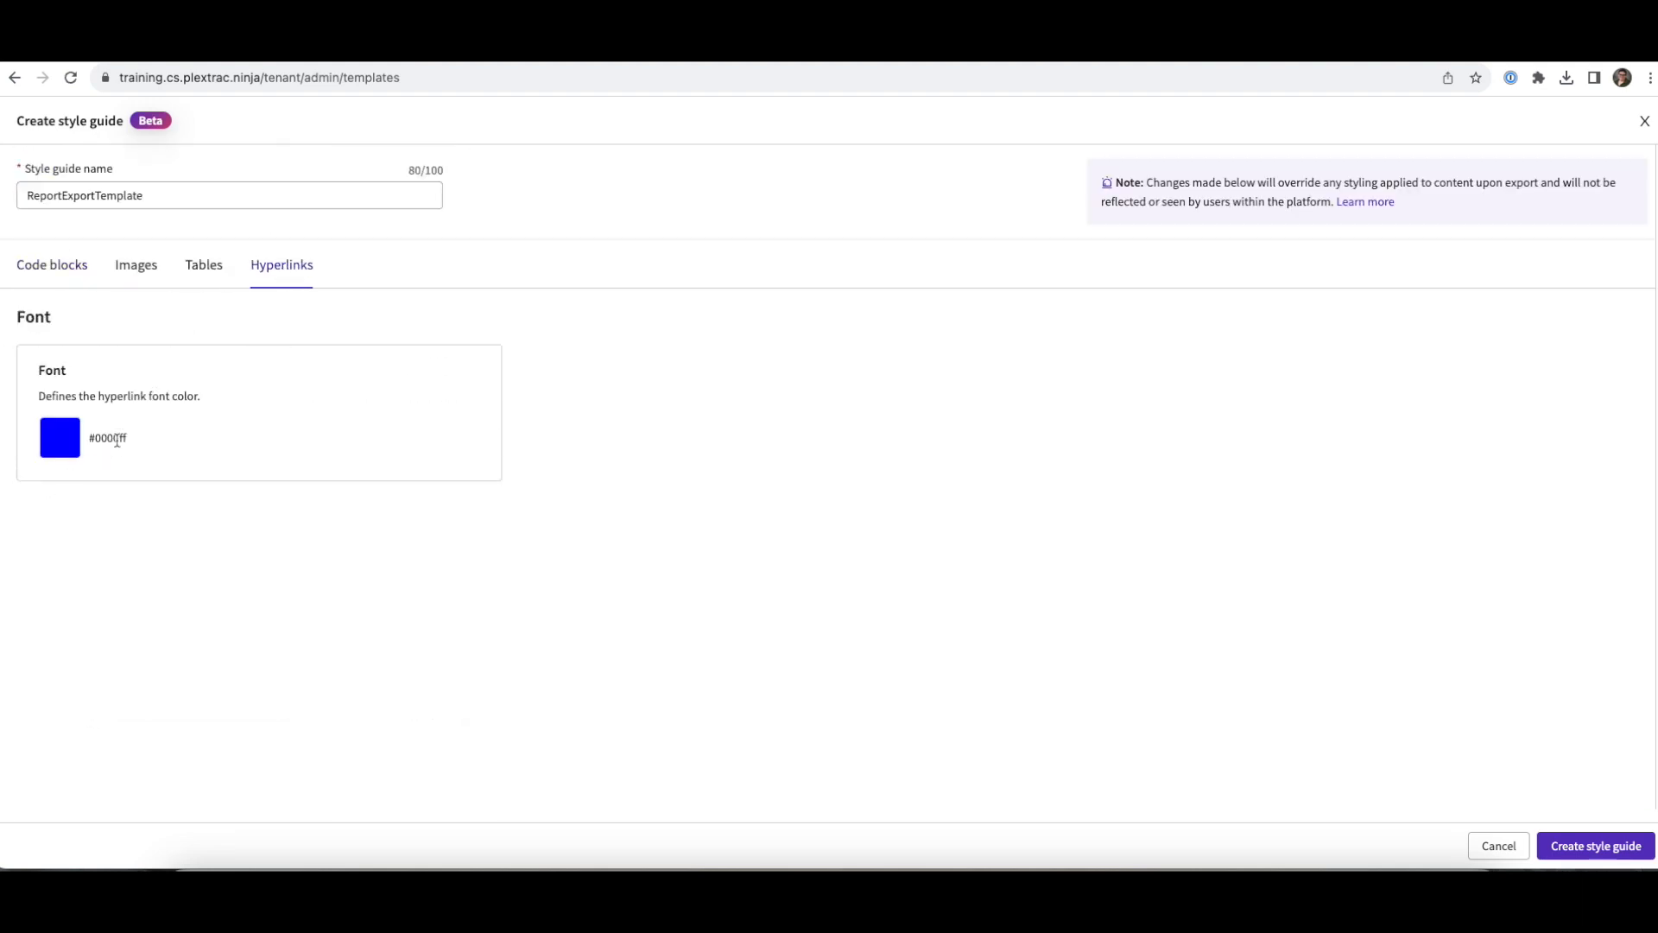
click(67, 445)
double_click(254, 538)
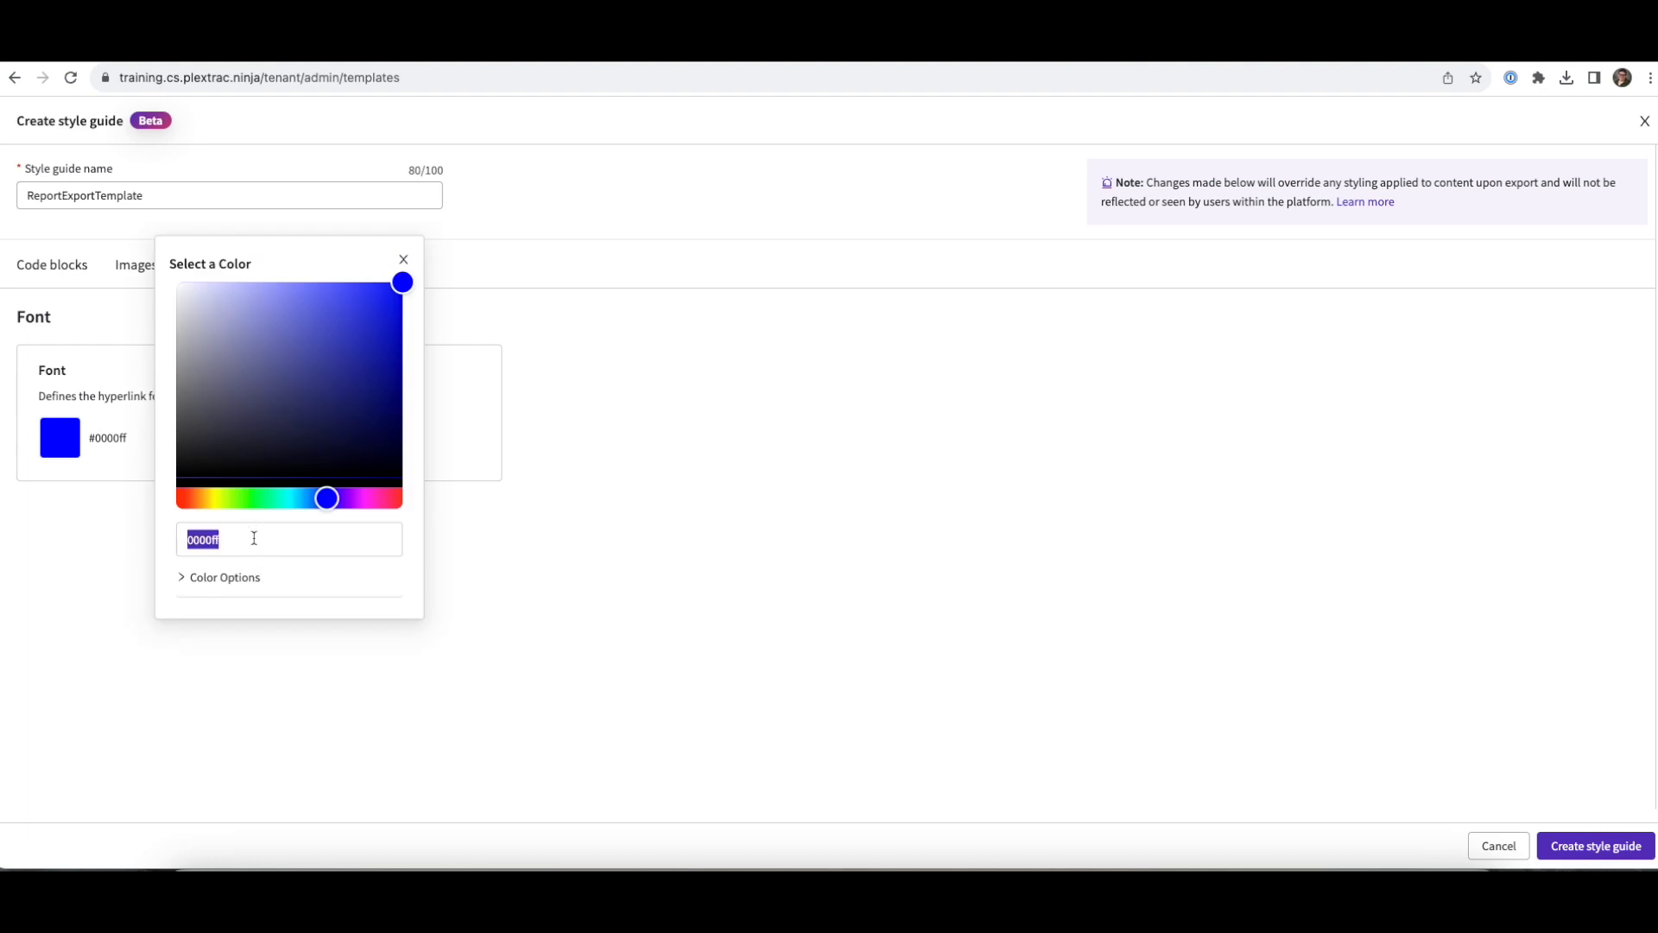
text(009)
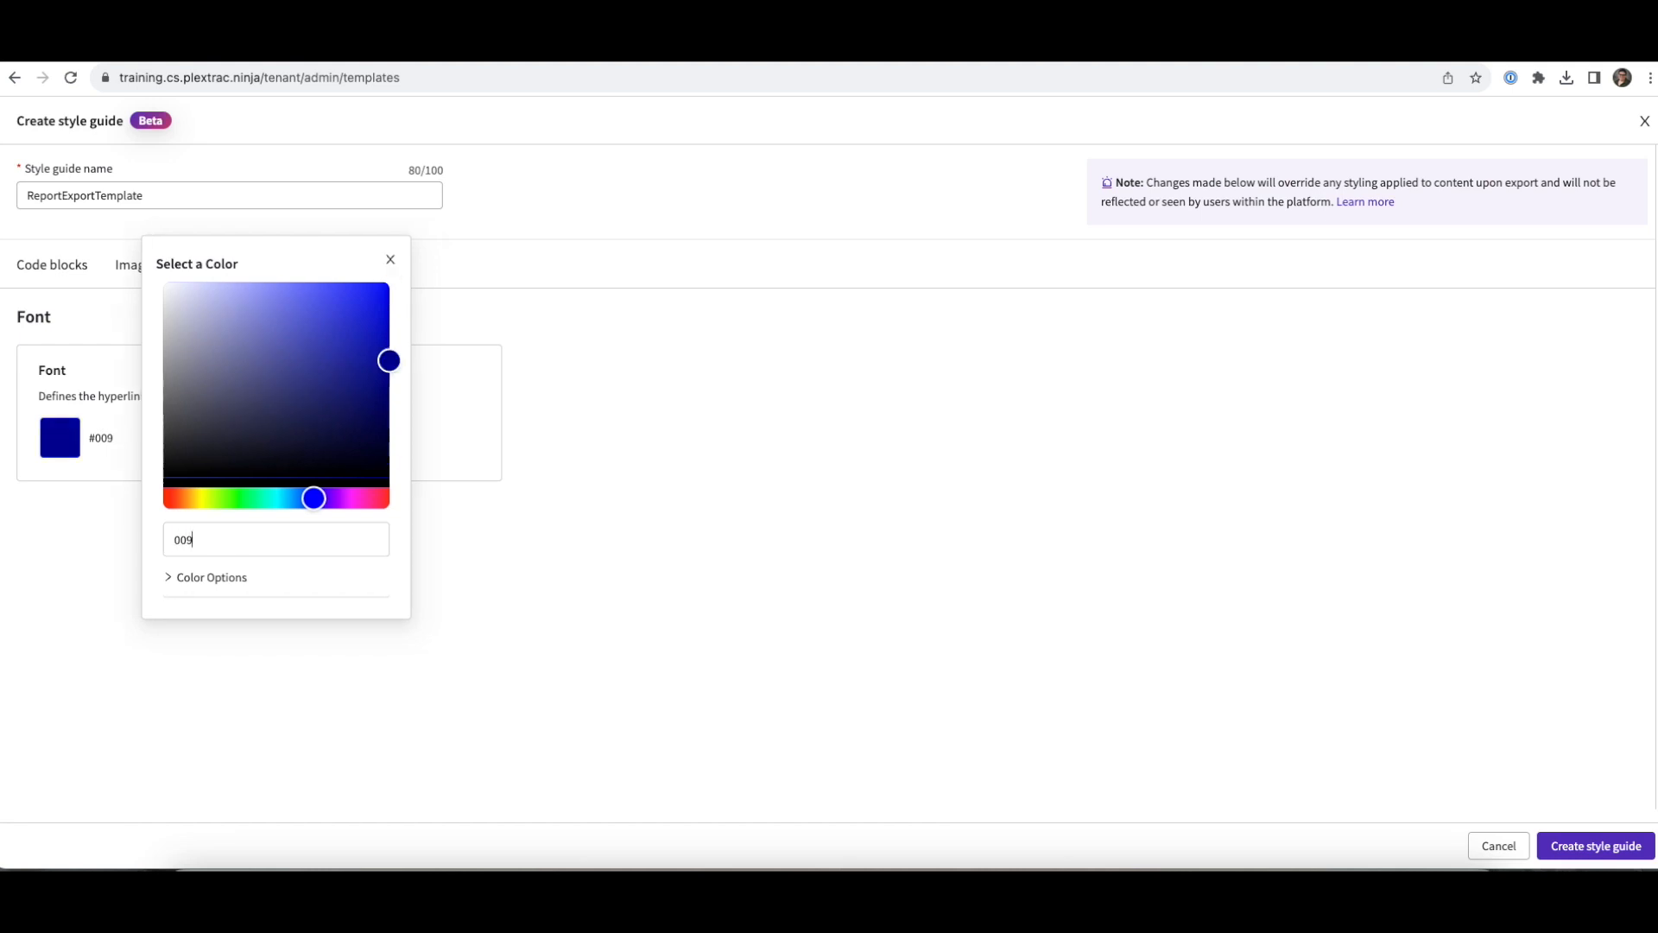
text(7A7)
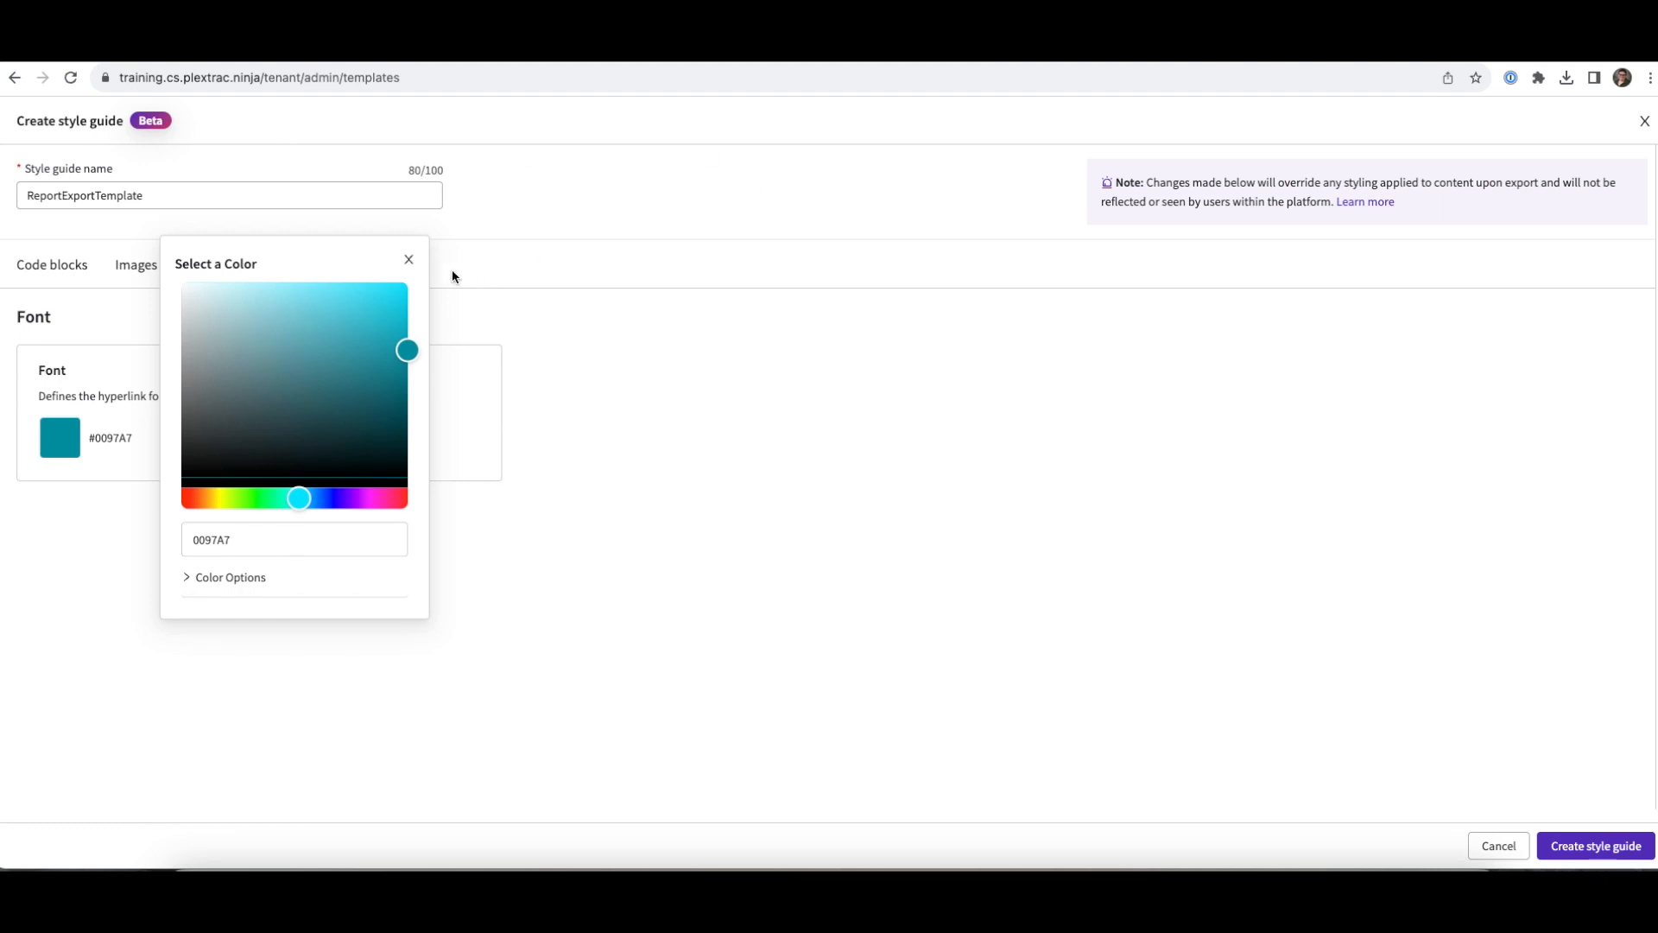
click(409, 260)
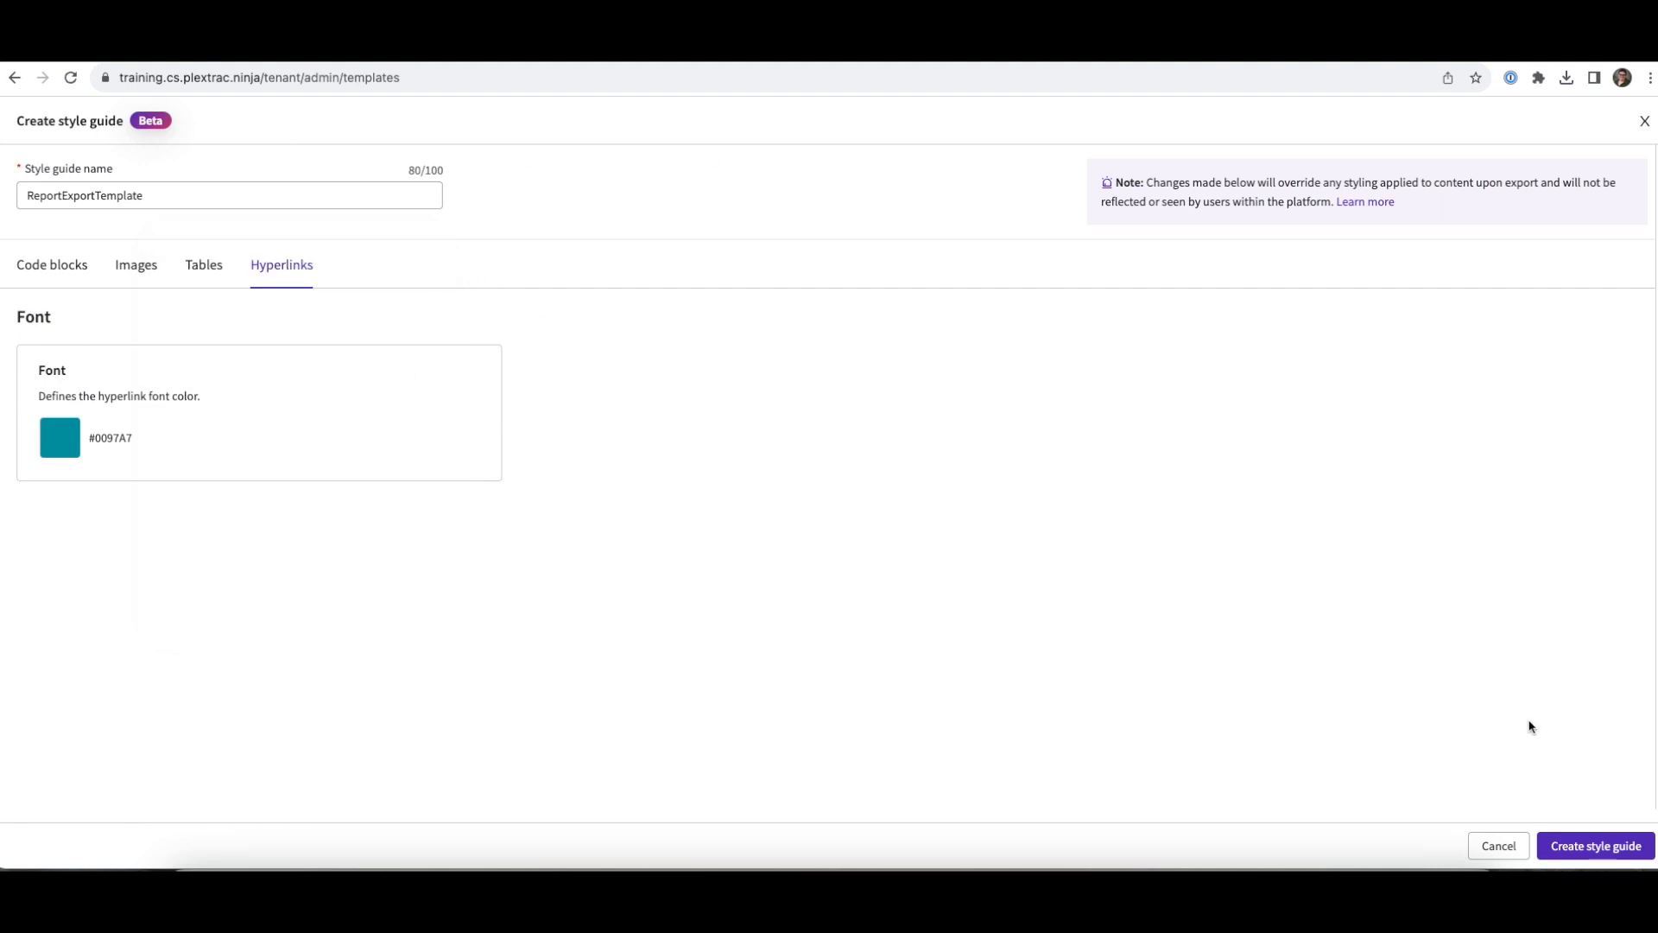
click(1620, 853)
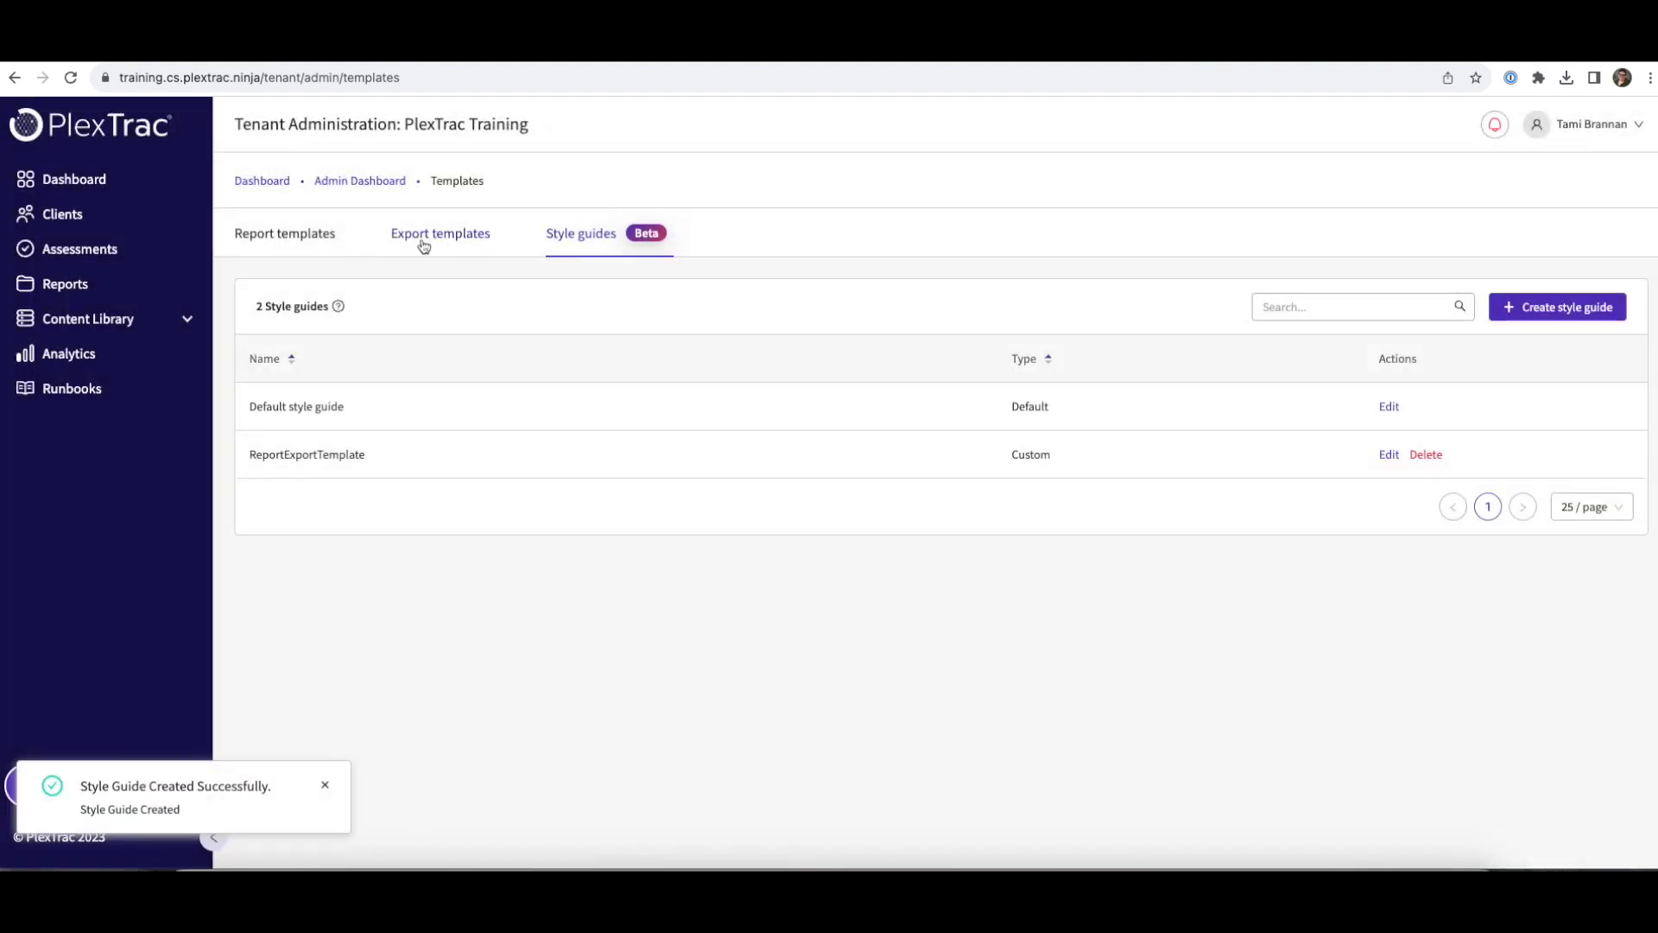
- Upload ReportExportTemplate1.docx as an export template using the ReportExportTemplate style guide
click(423, 248)
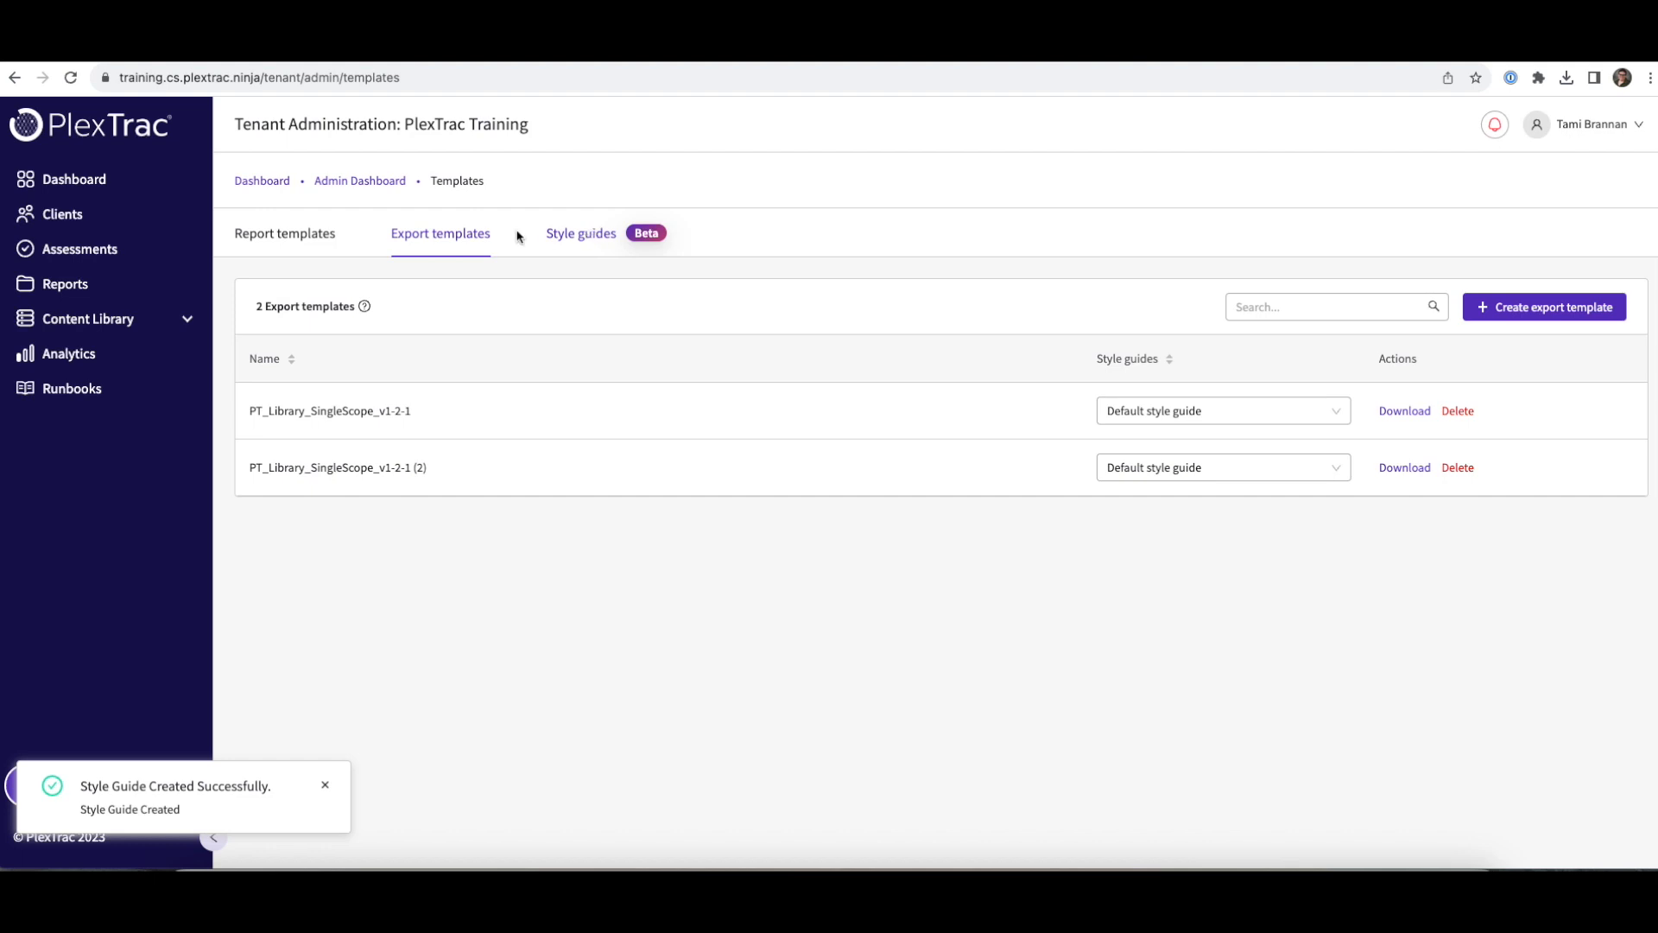
click(1572, 308)
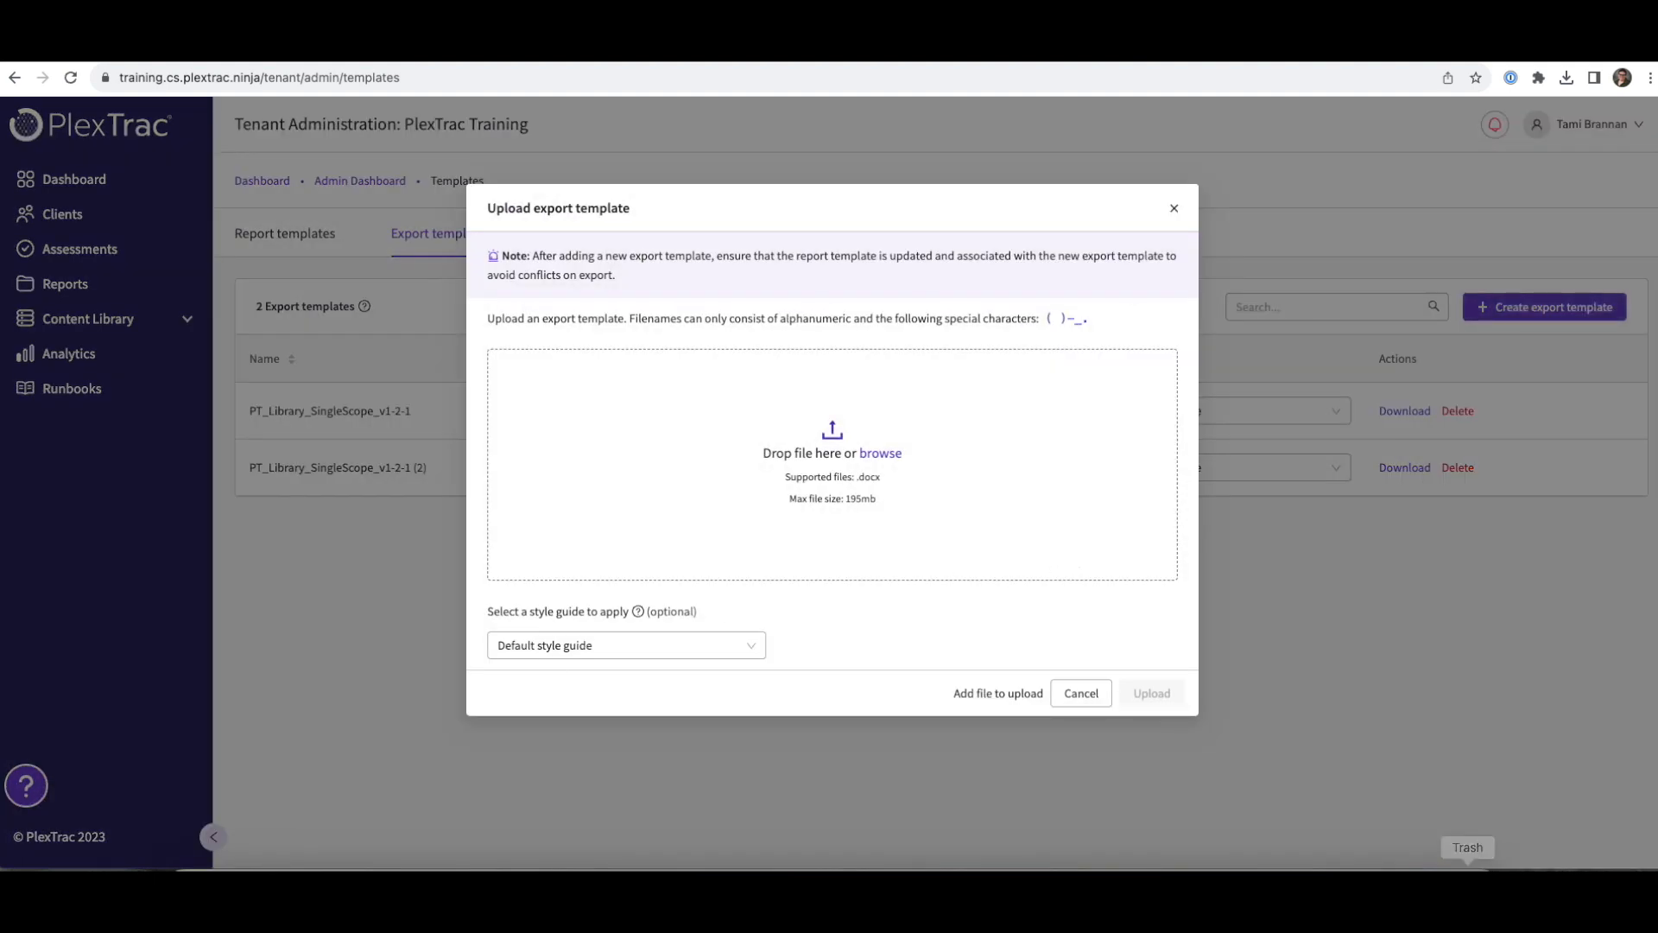
click(196, 894)
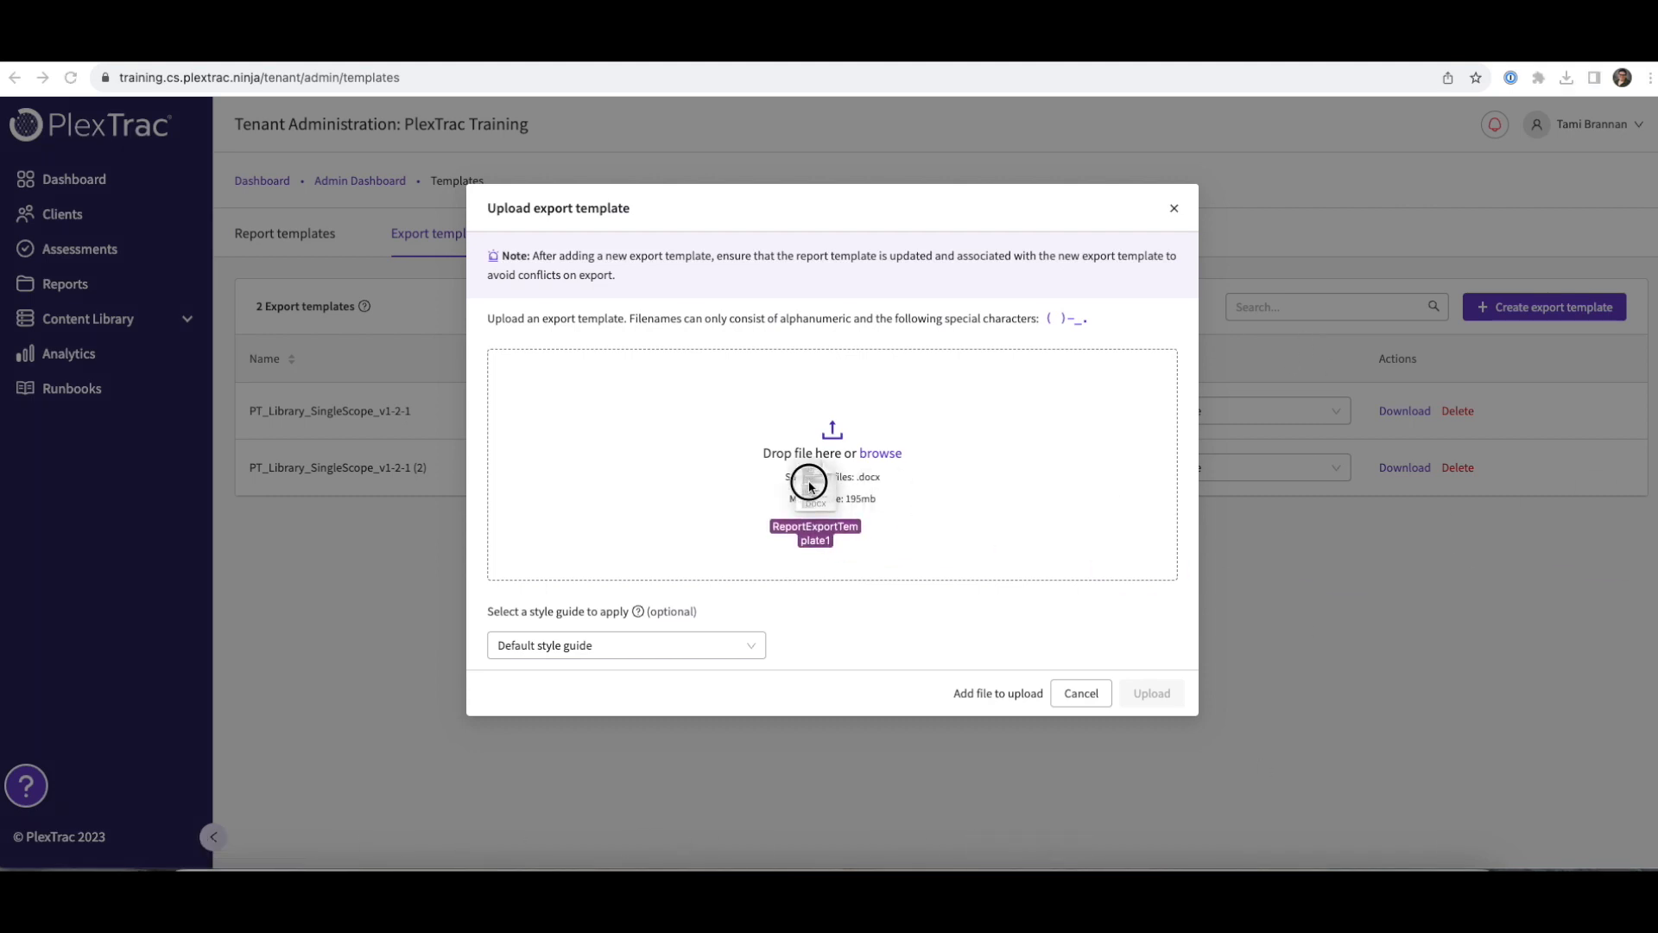
drag(837, 489, 653, 429)
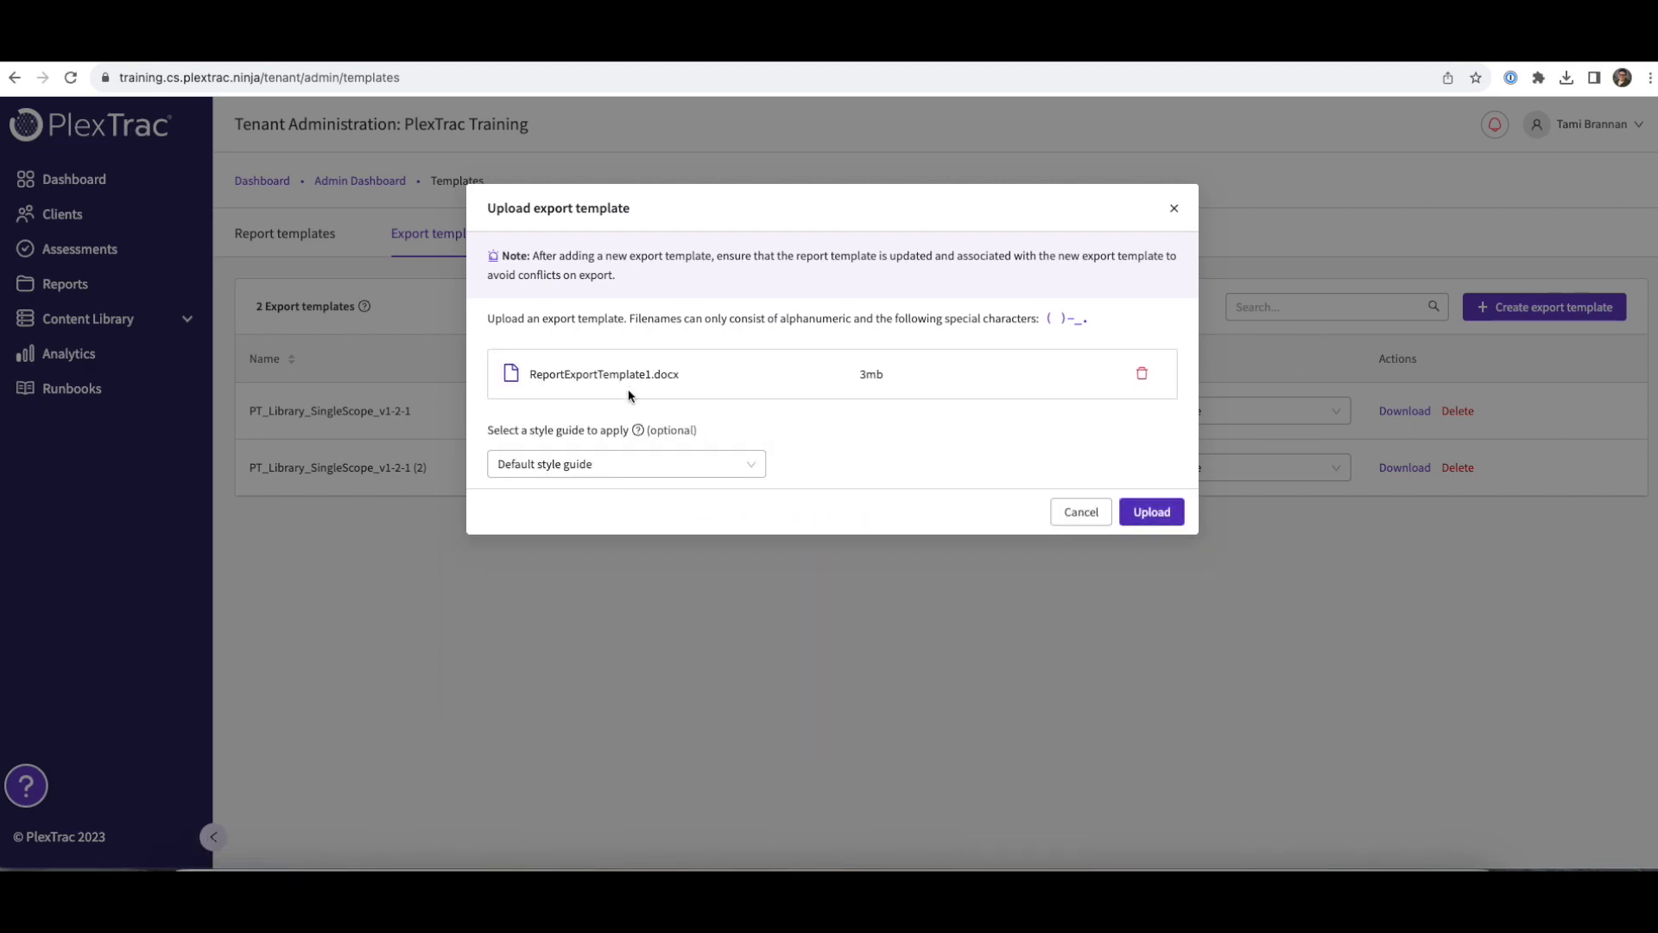
click(630, 465)
click(593, 522)
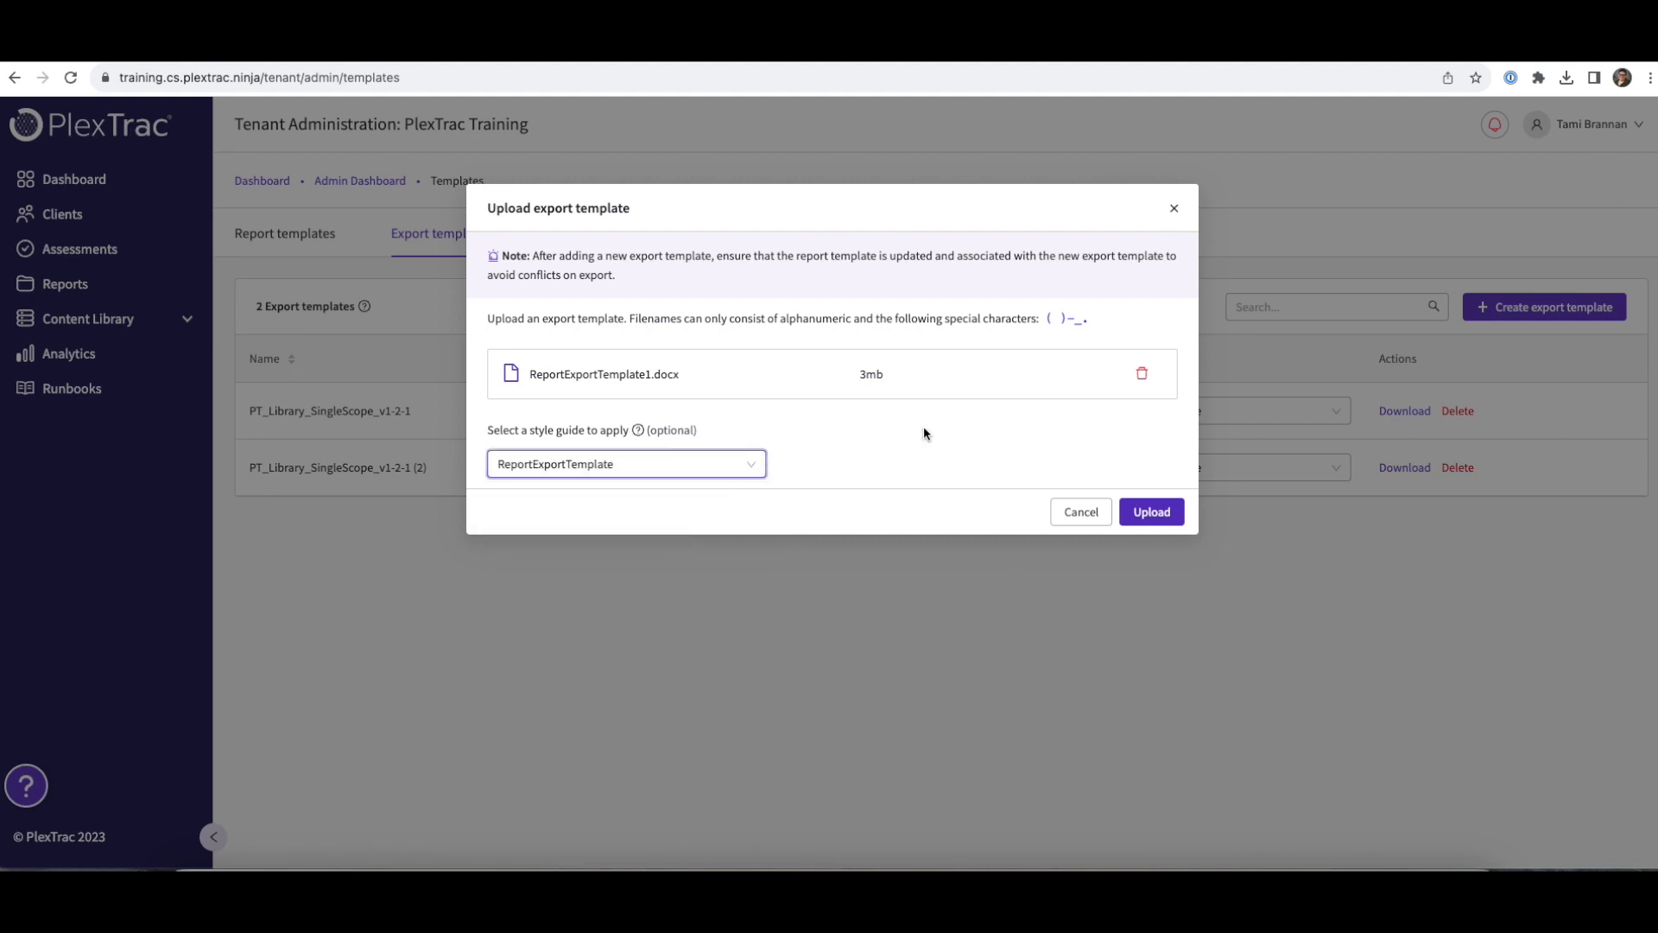
click(1167, 520)
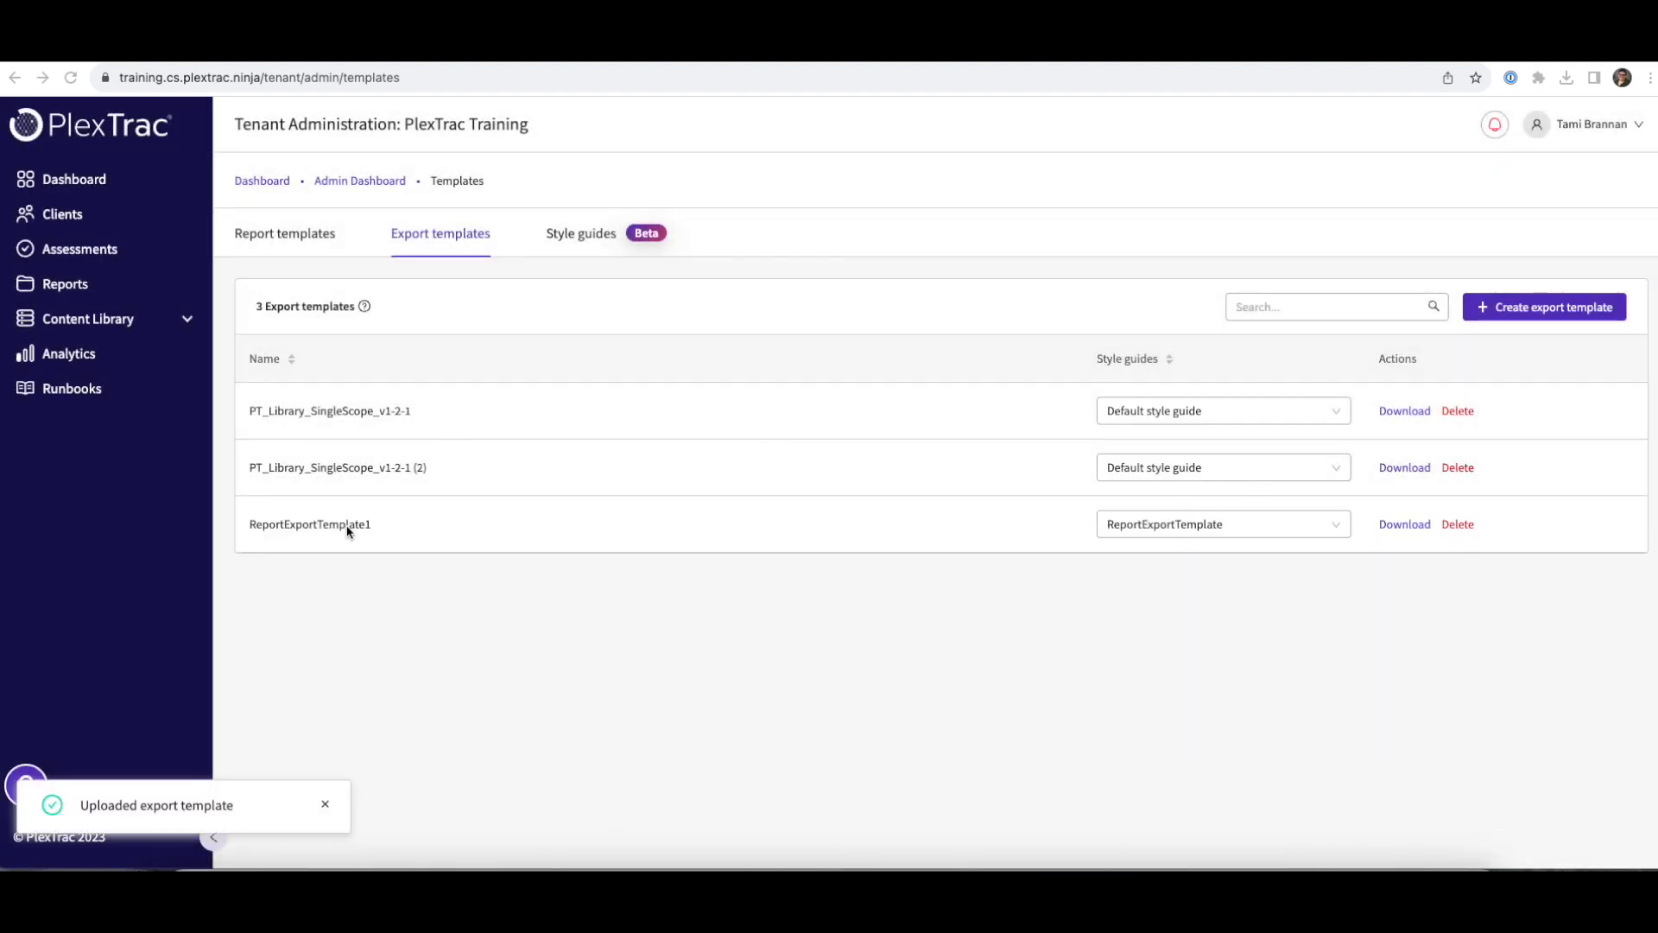
click(282, 235)
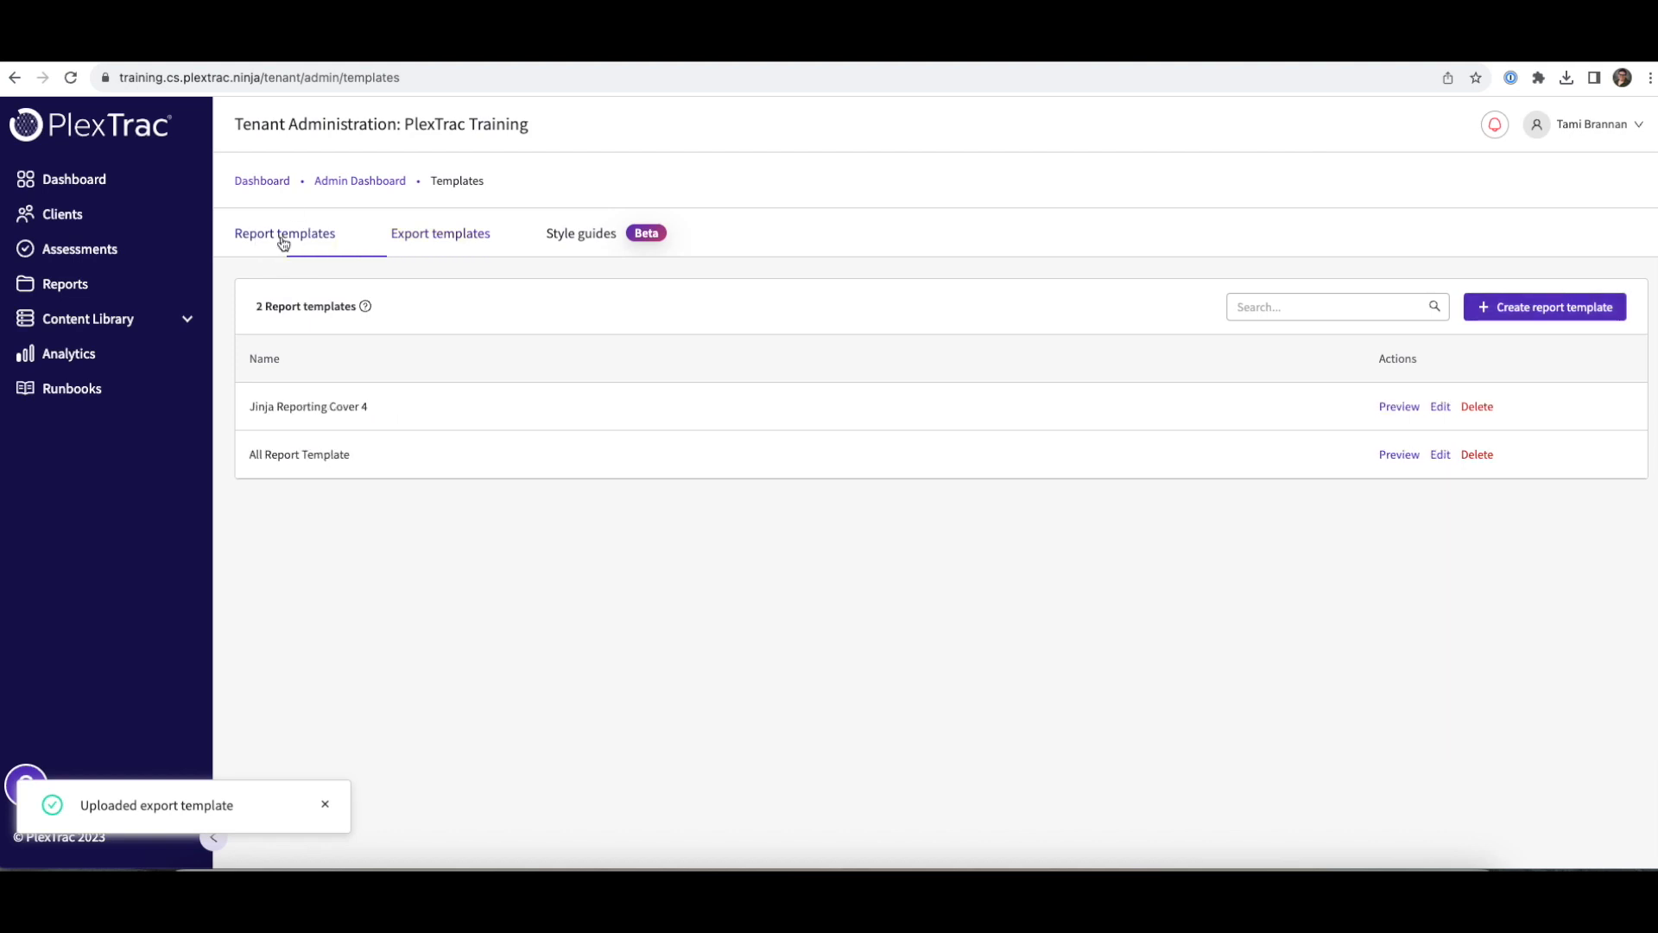
- Start a report template named 'ReportExportTempalte' attached to the ReportExportTemplate1 export template
click(1549, 308)
click(700, 261)
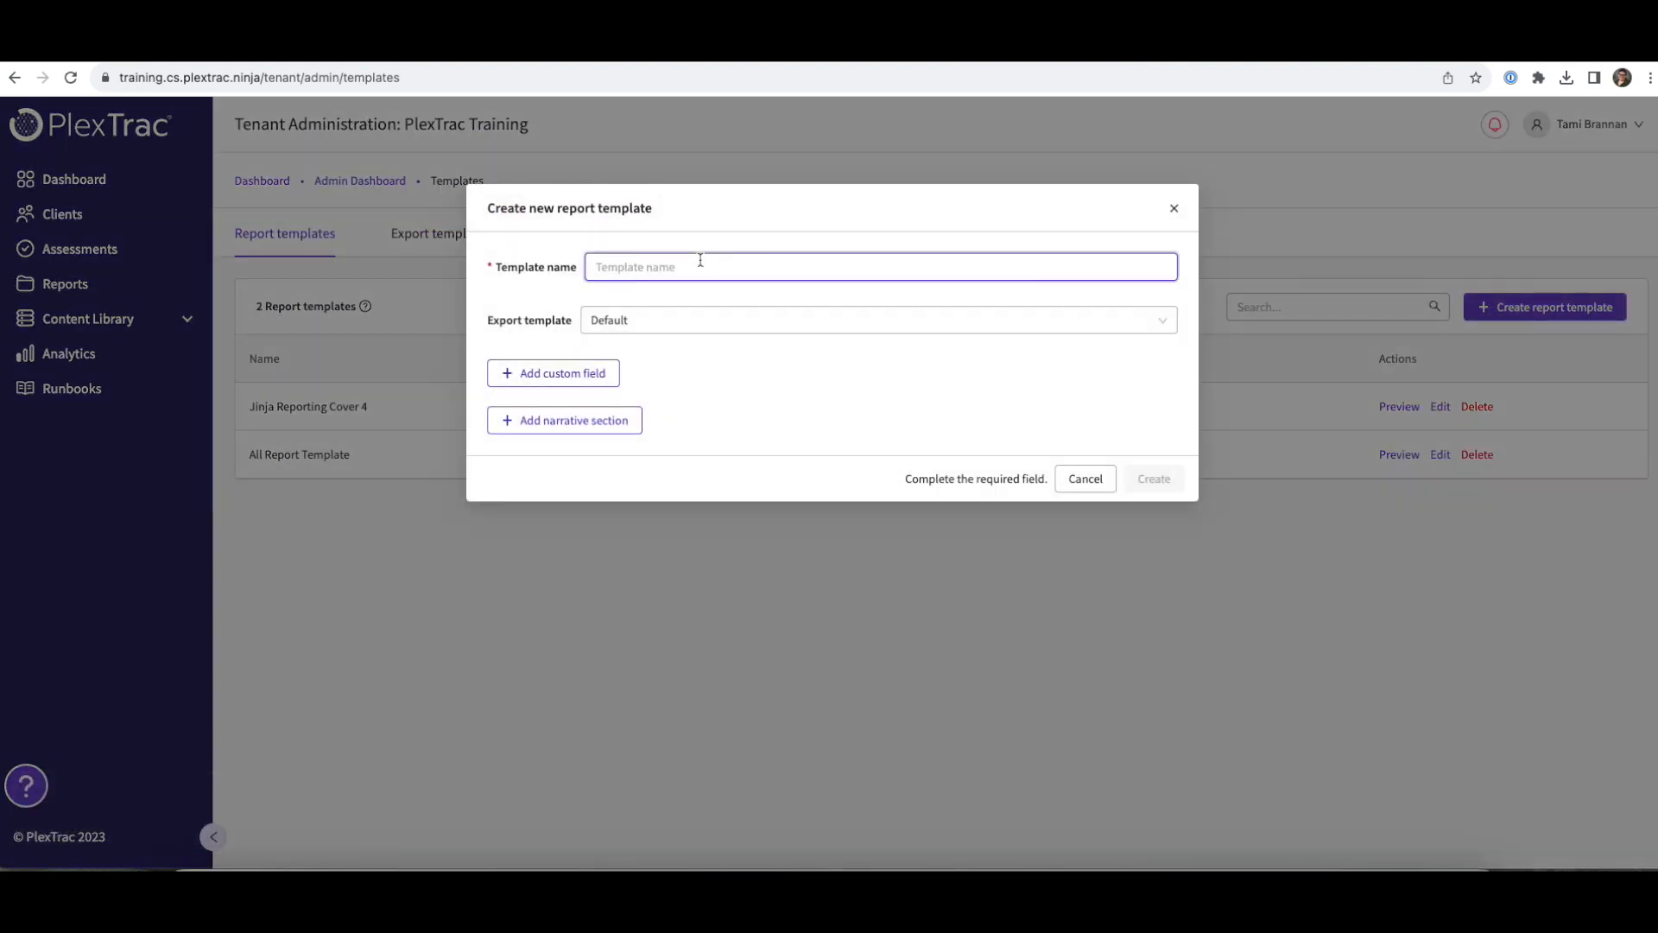
text(ReportEpo)
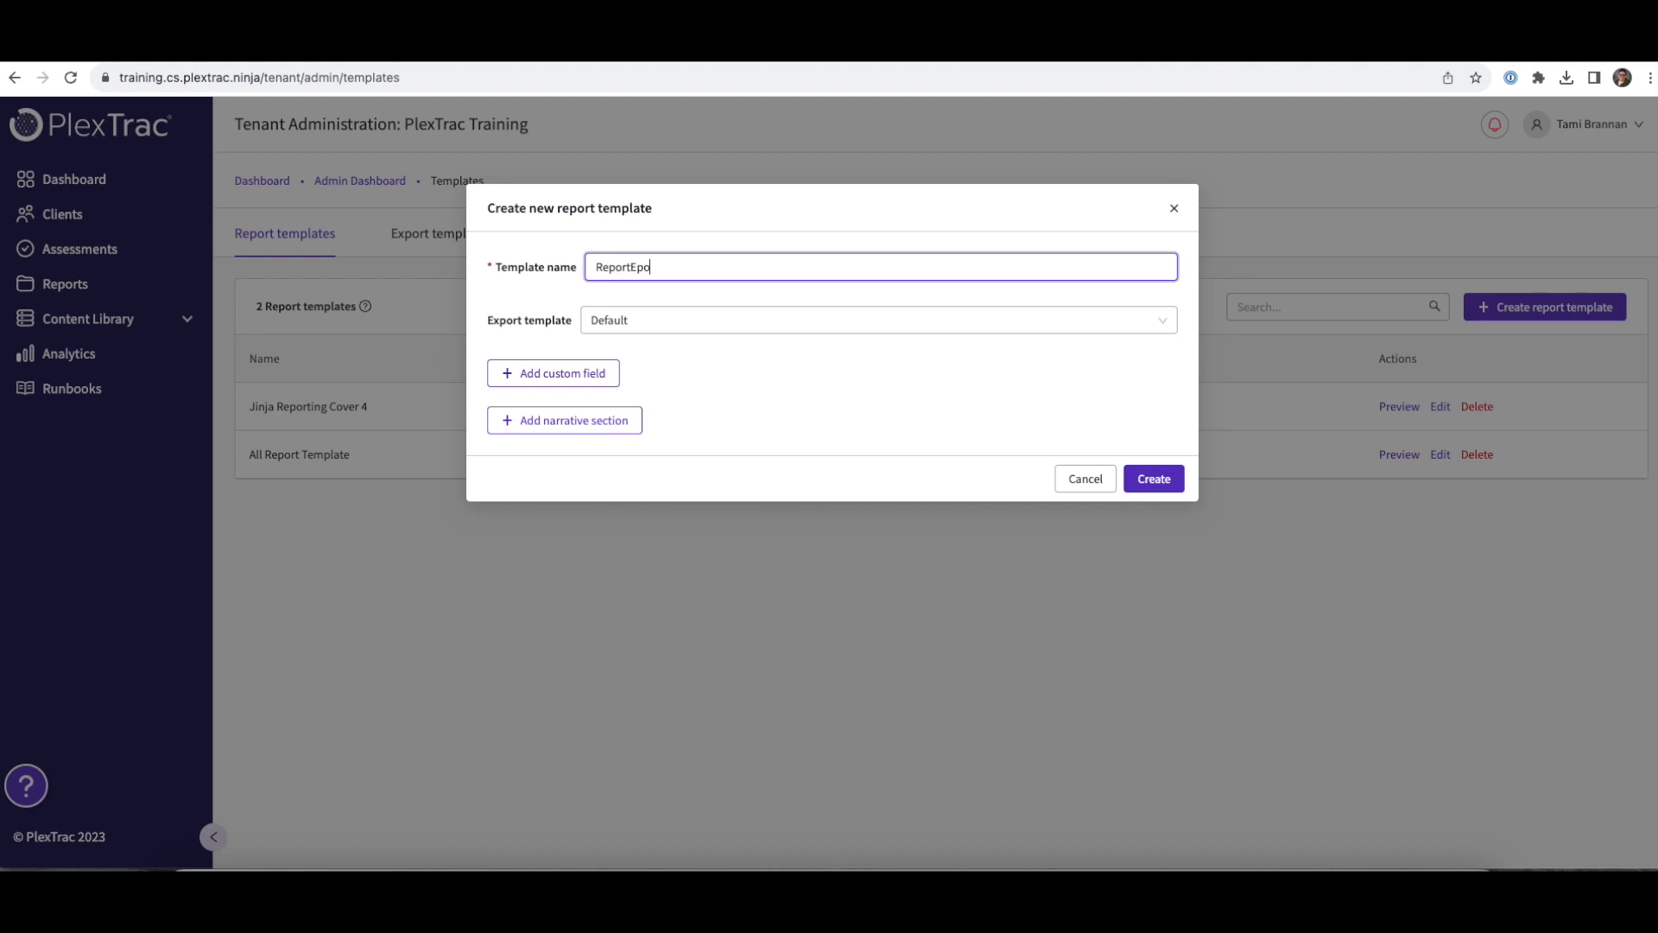
text(xportTempalte)
click(652, 319)
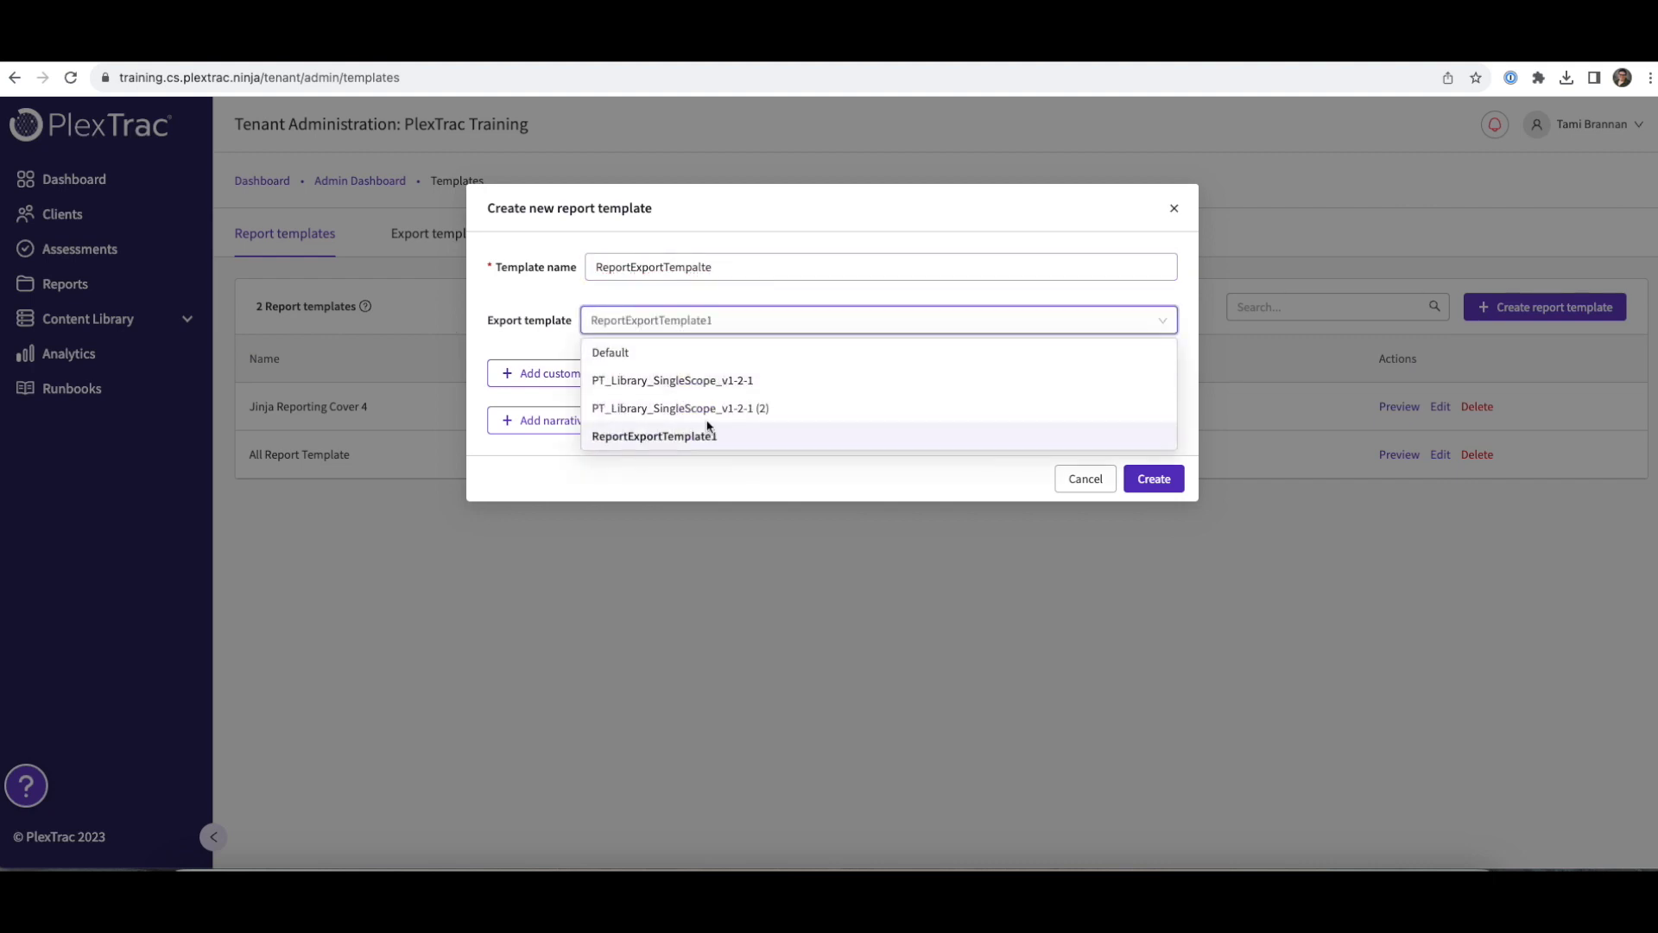
click(660, 434)
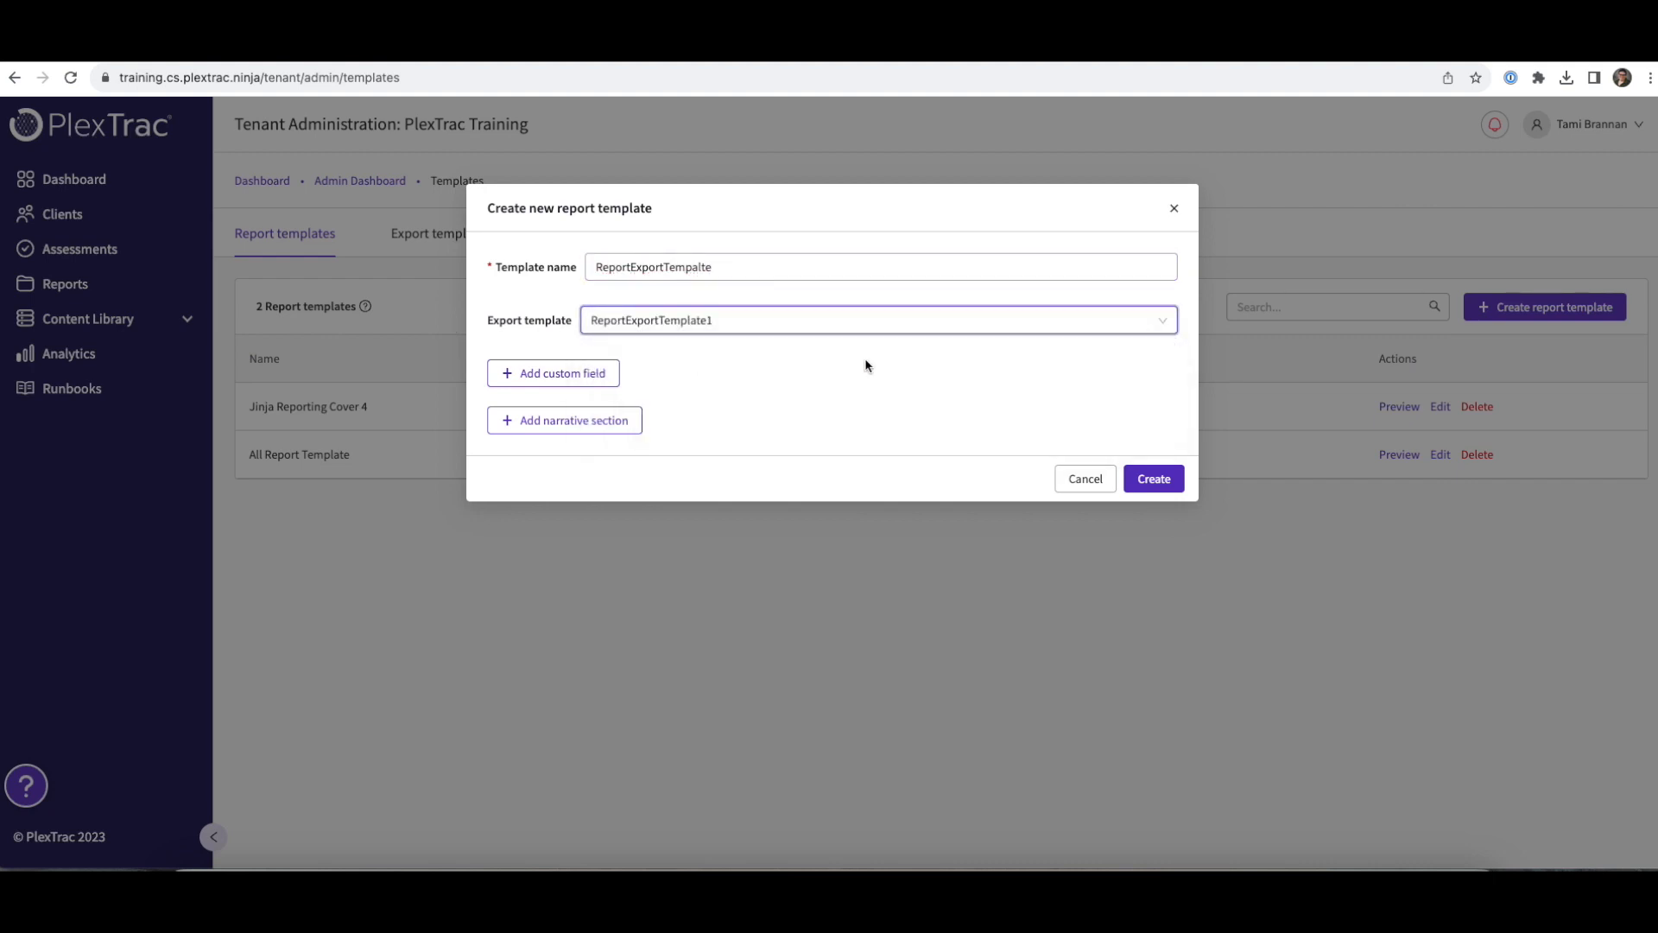
- Add custom fields labelled Author, Author Title and Author Email
click(570, 384)
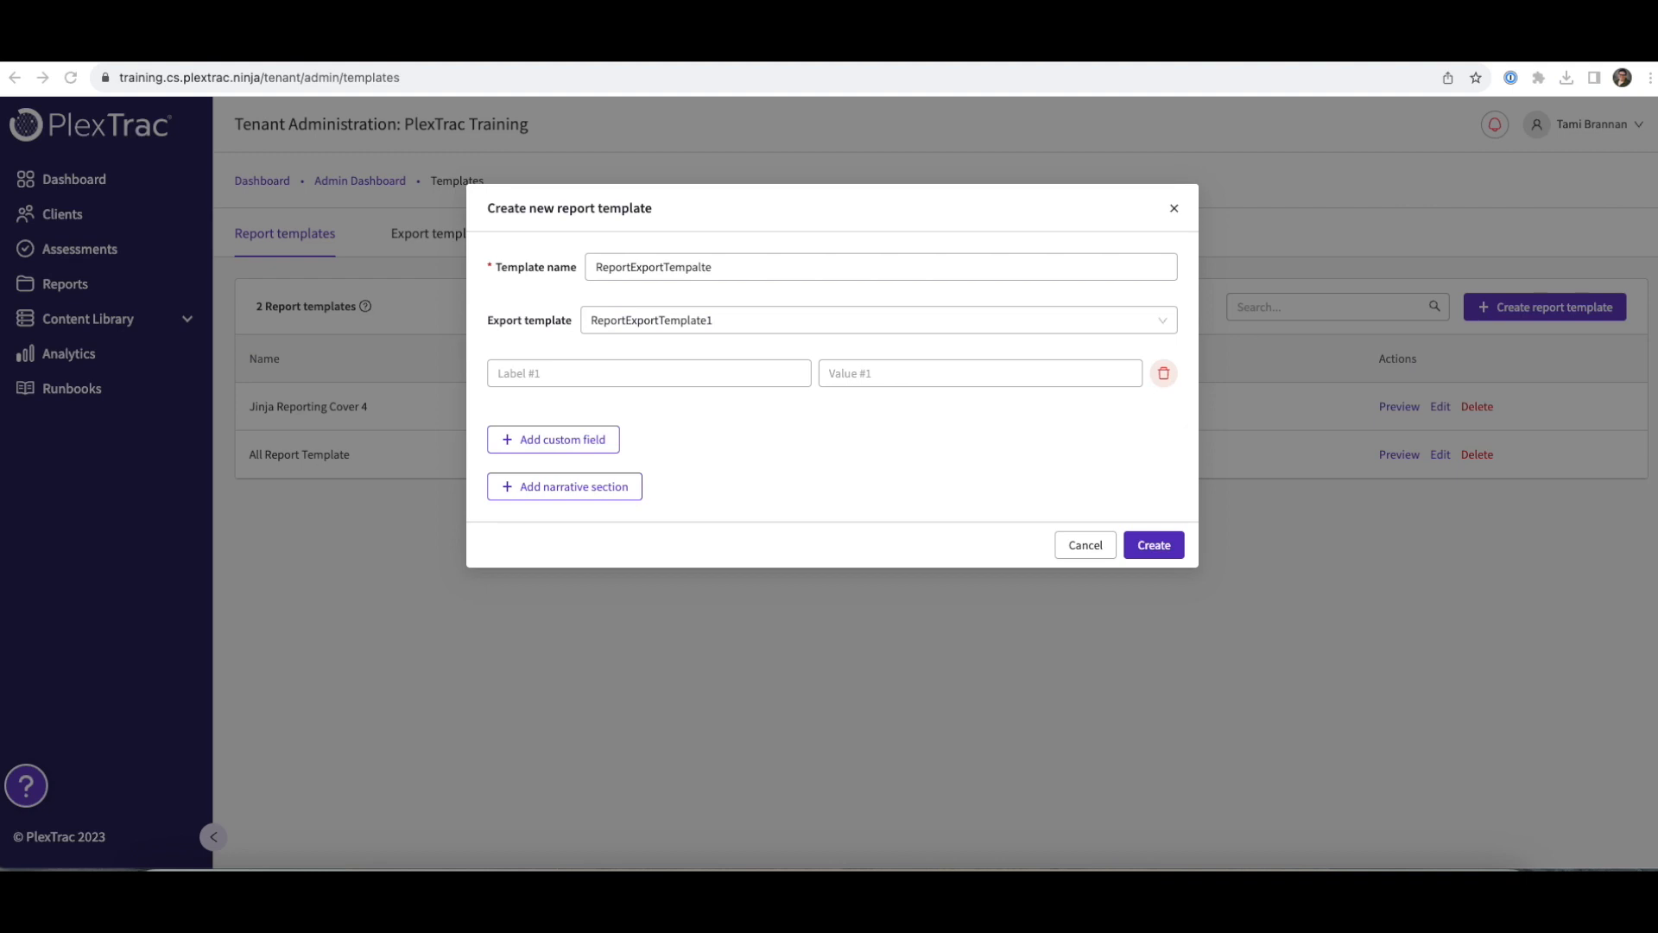
click(609, 374)
text(Autho)
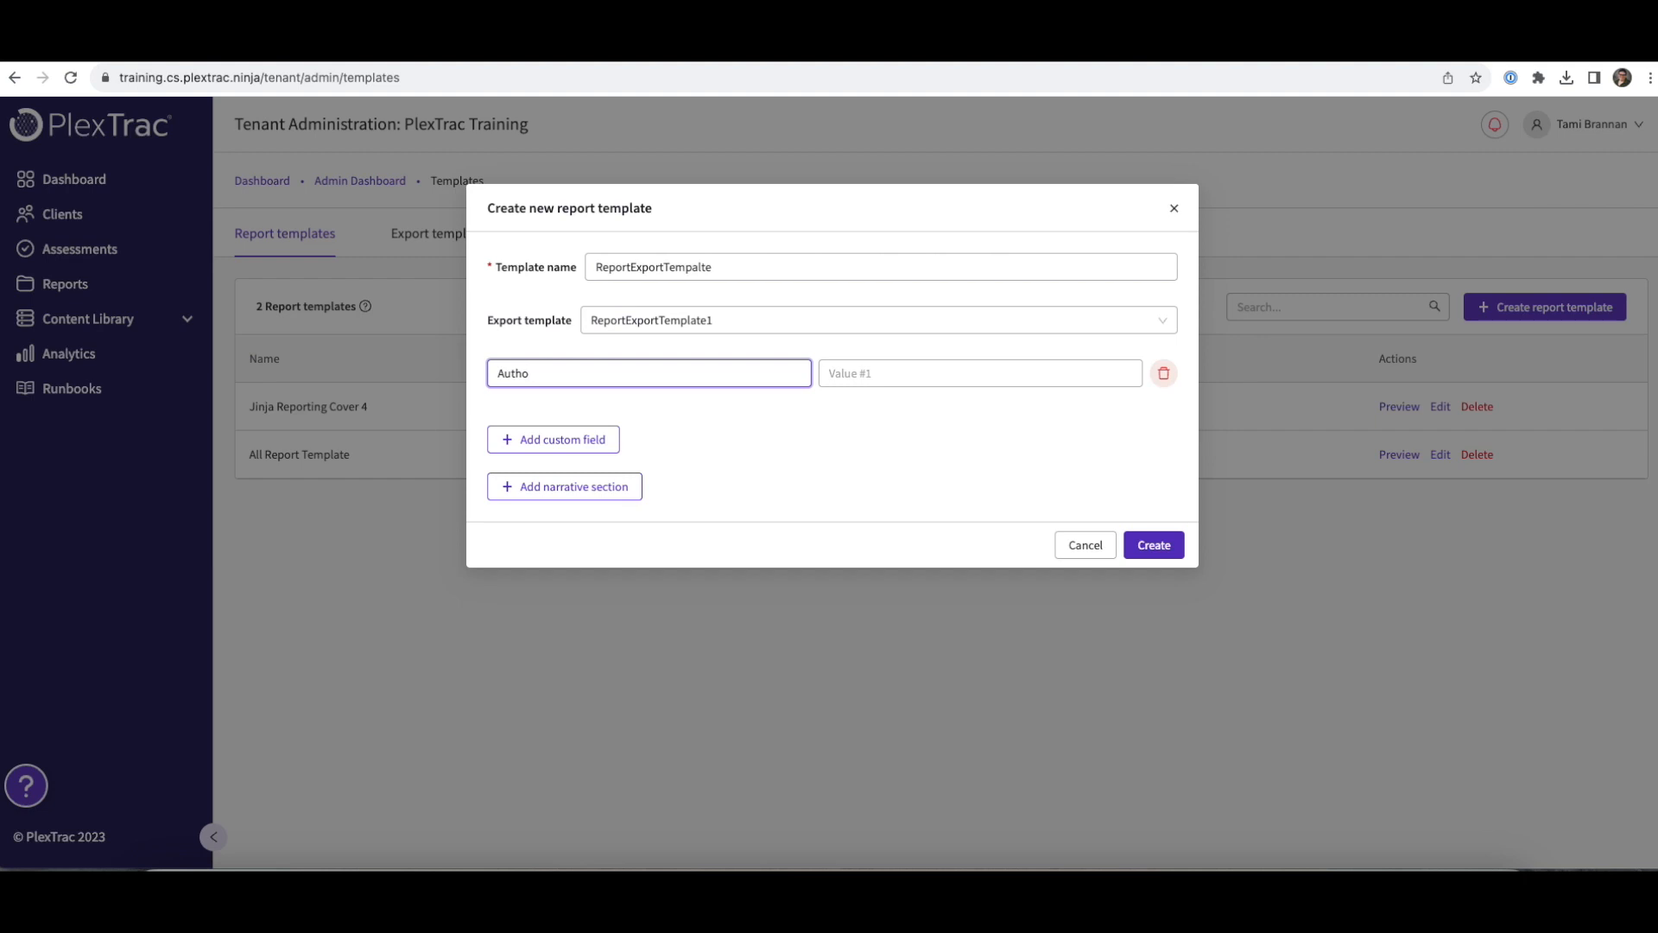
text(r)
click(548, 432)
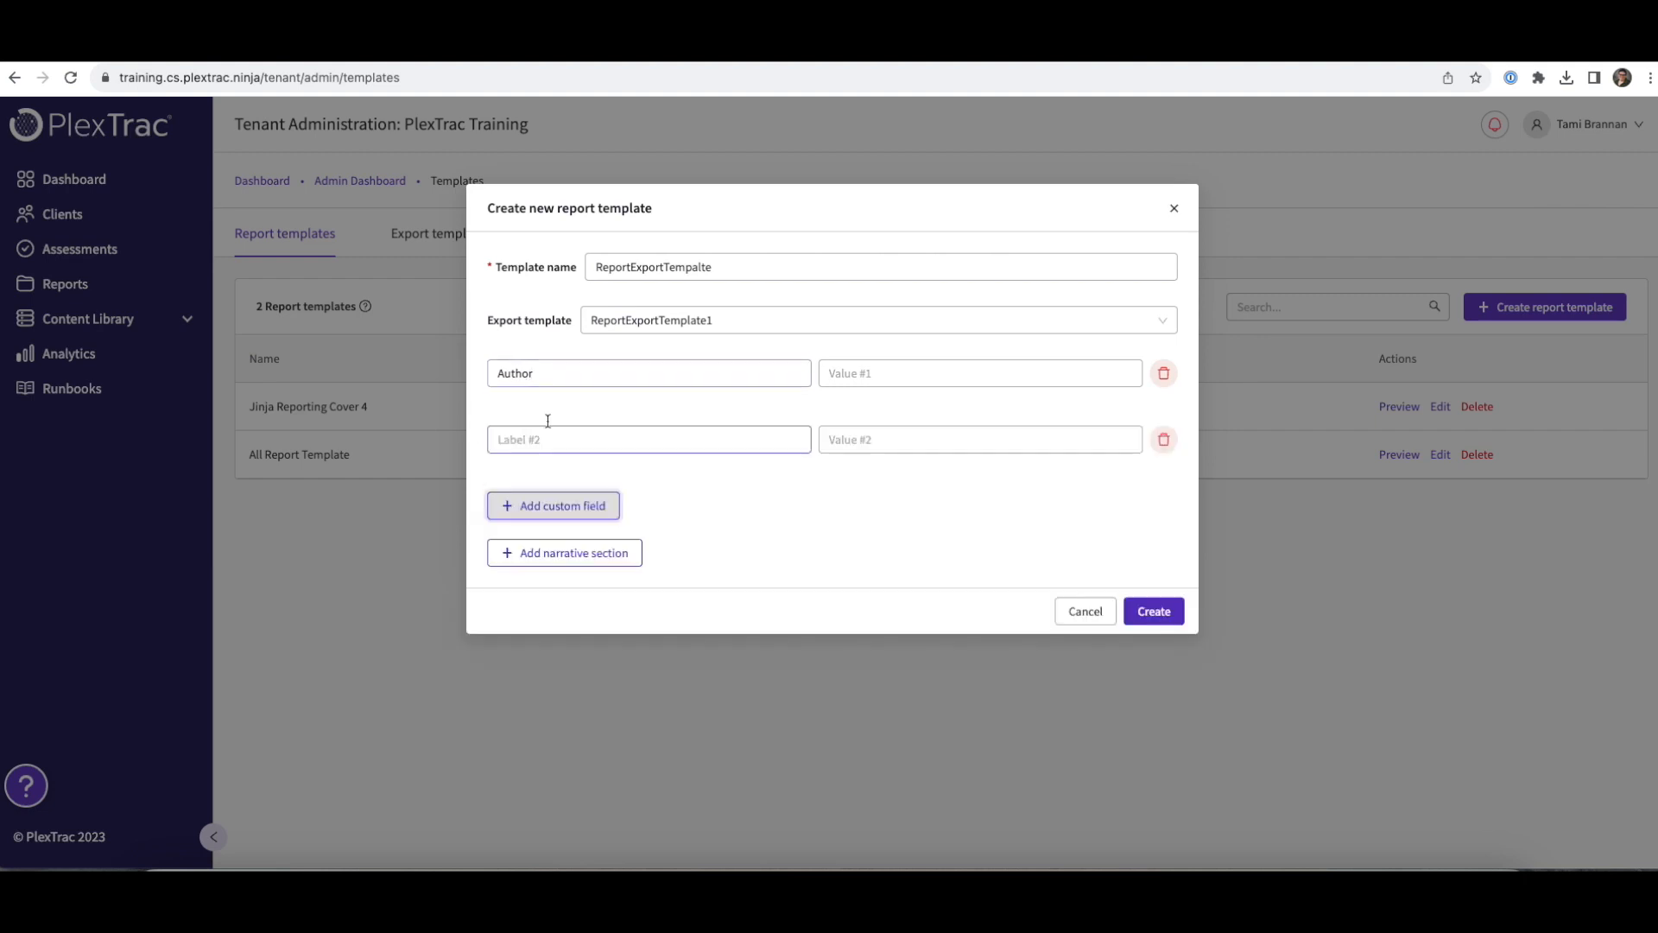
click(548, 438)
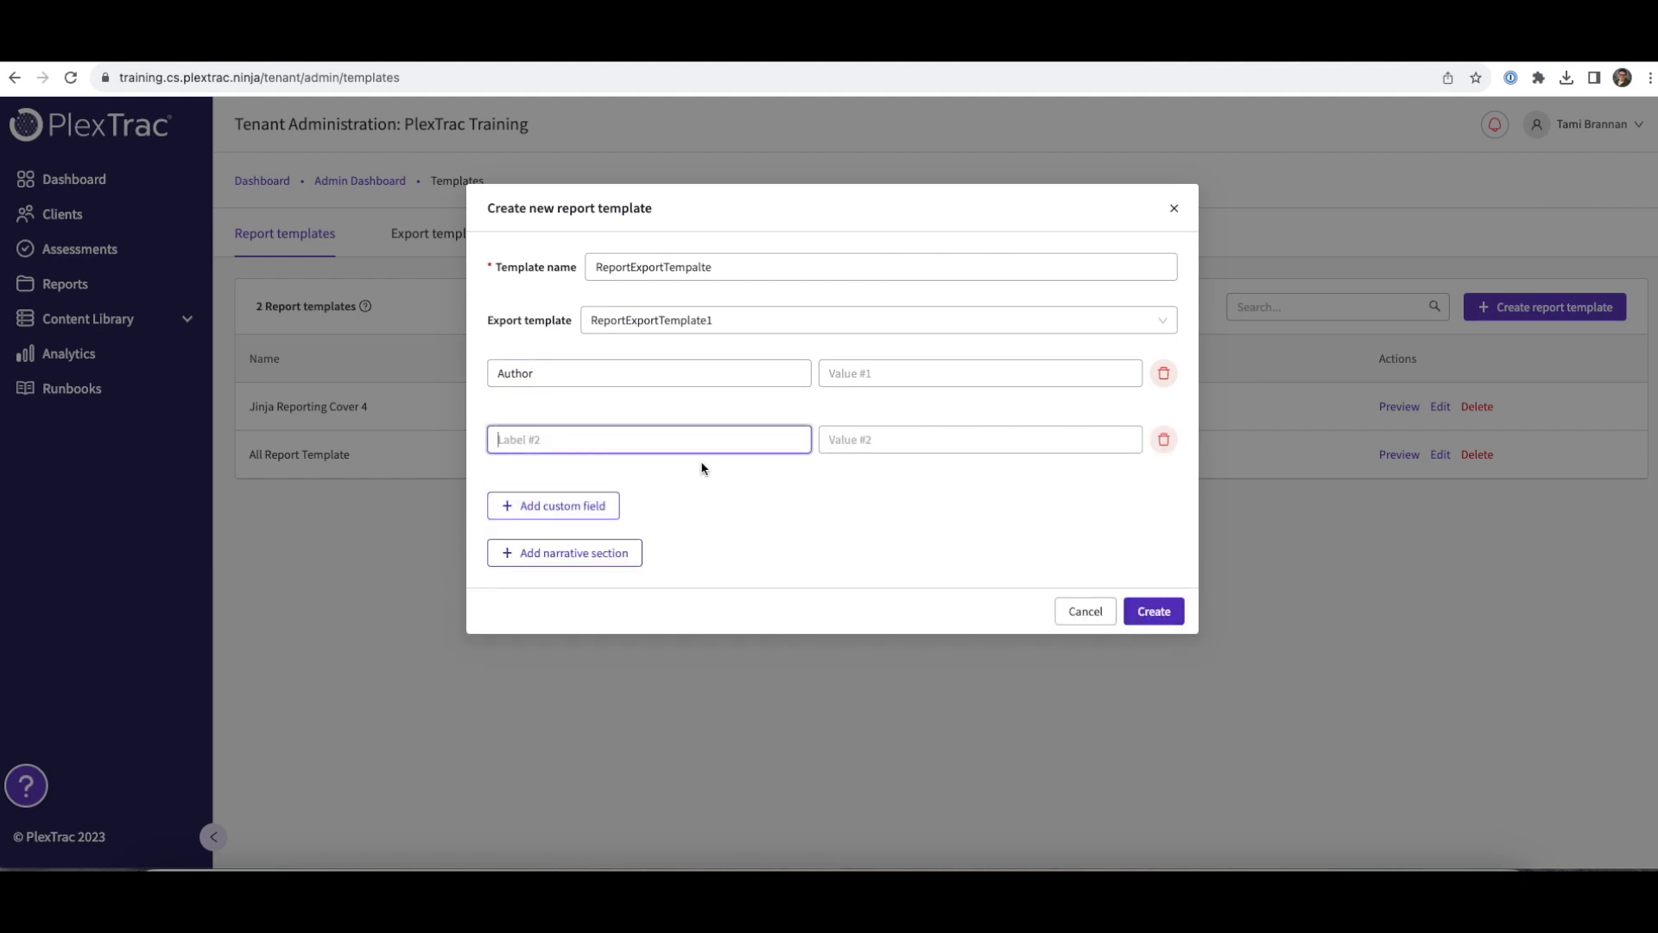
text(Author Title)
click(555, 506)
click(546, 495)
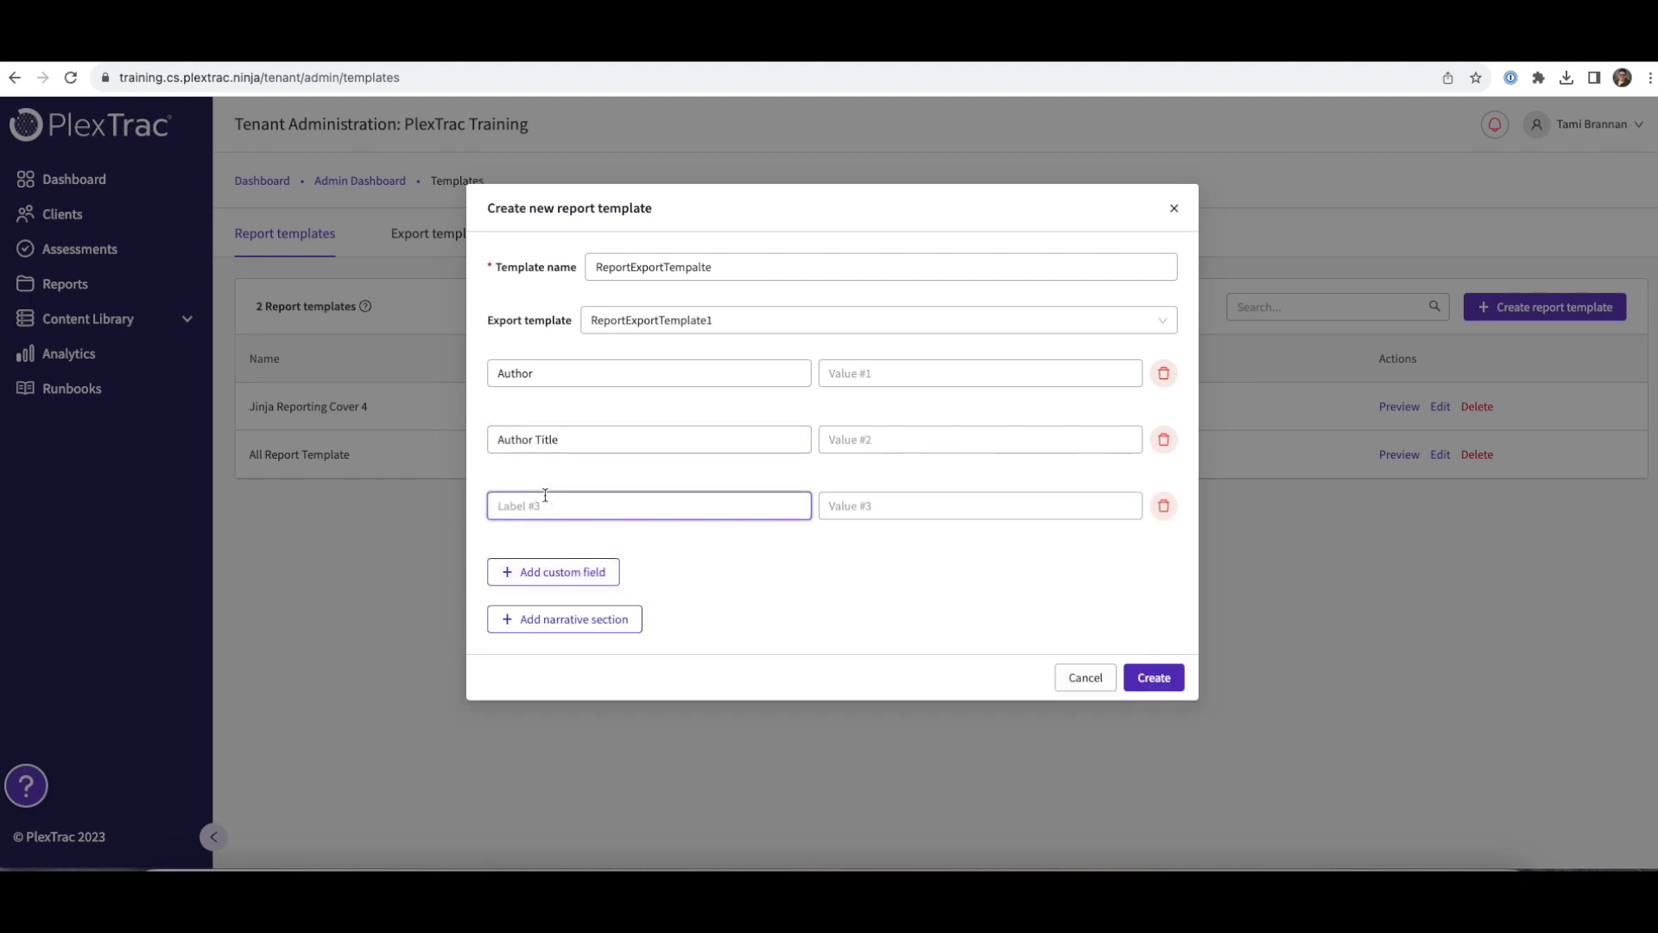
text(Author Email)
- Add Company Name and Company Address custom fields and create the report template
click(542, 570)
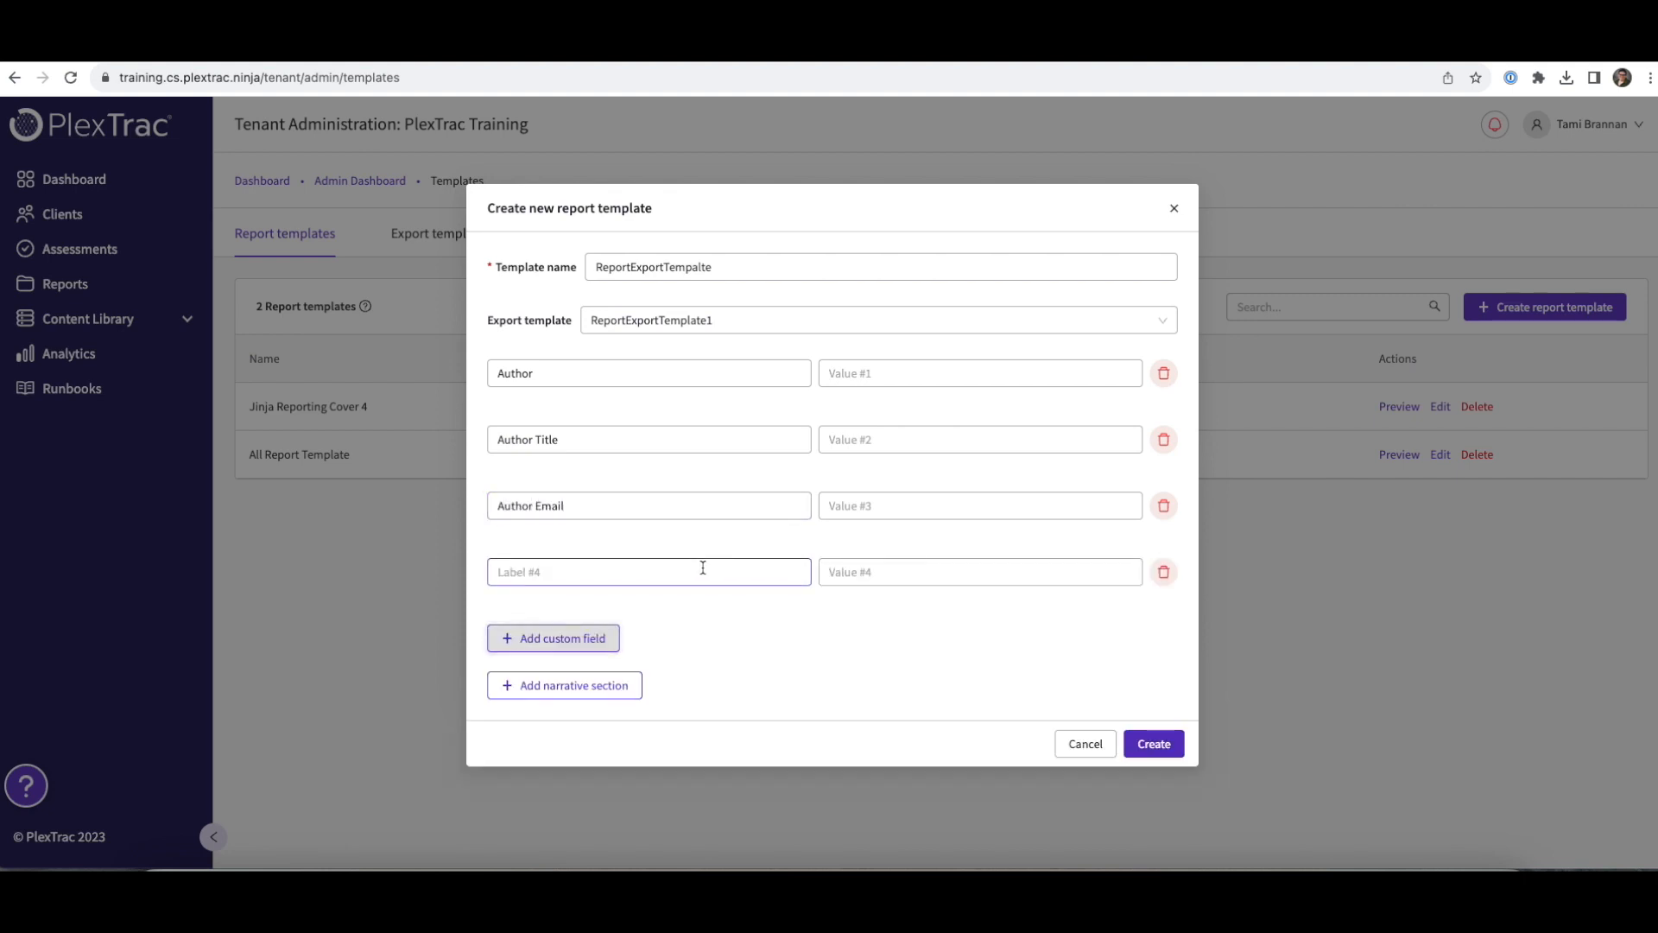
click(610, 572)
click(610, 572)
text(Company Name)
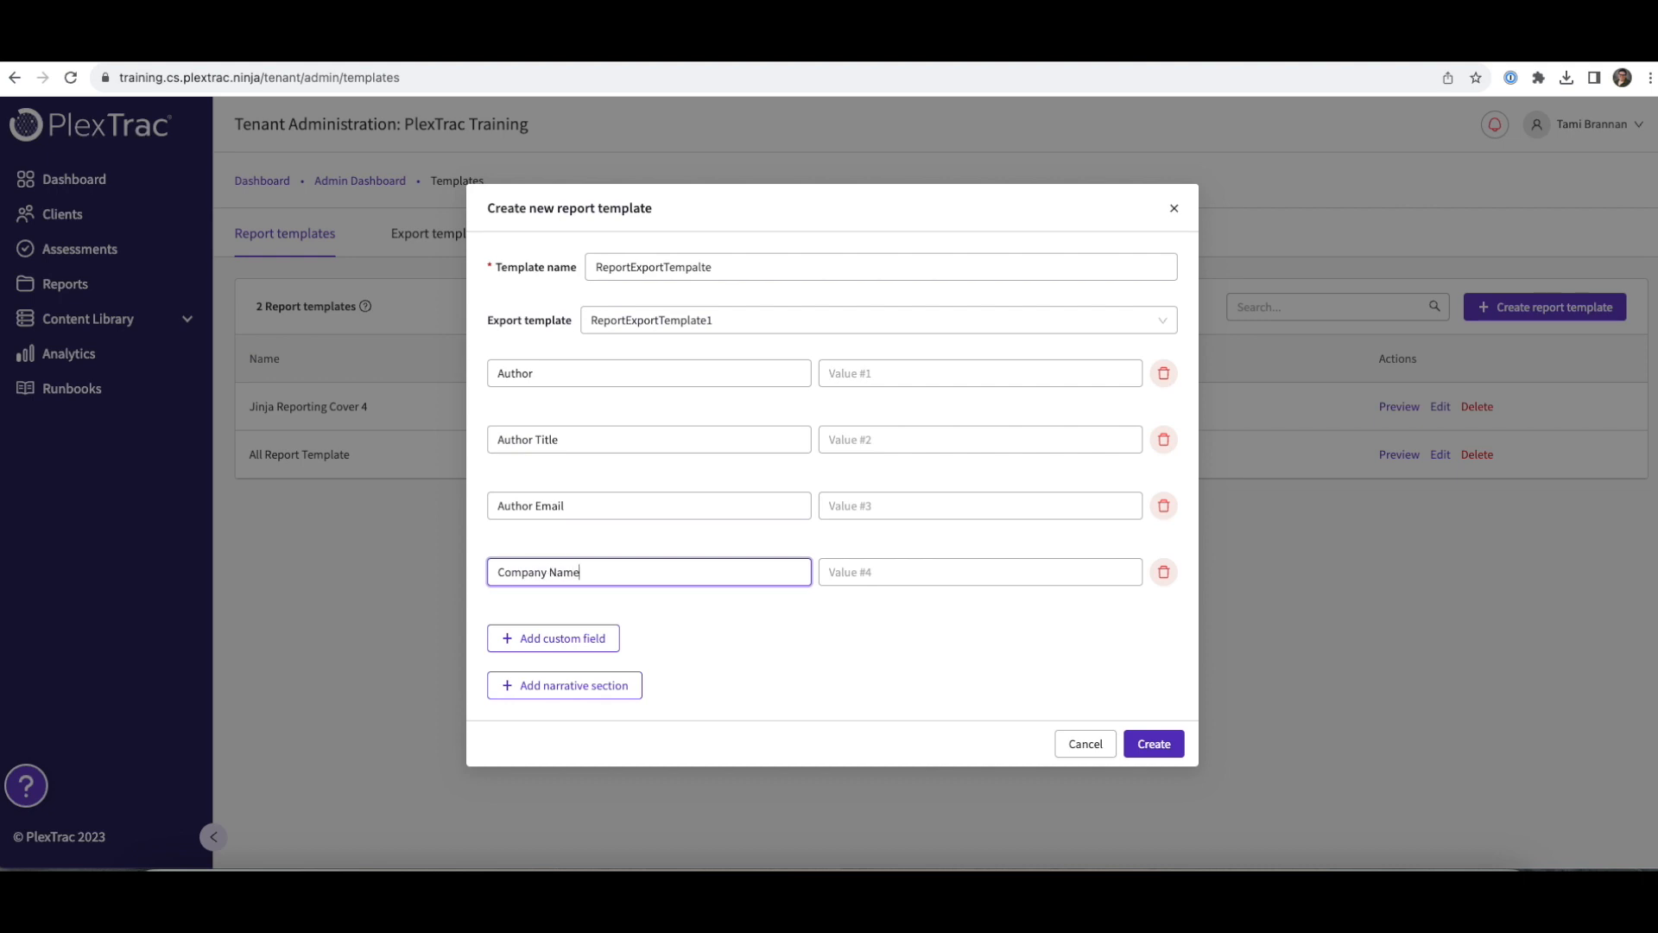
click(573, 641)
click(541, 631)
text(Company Adder)
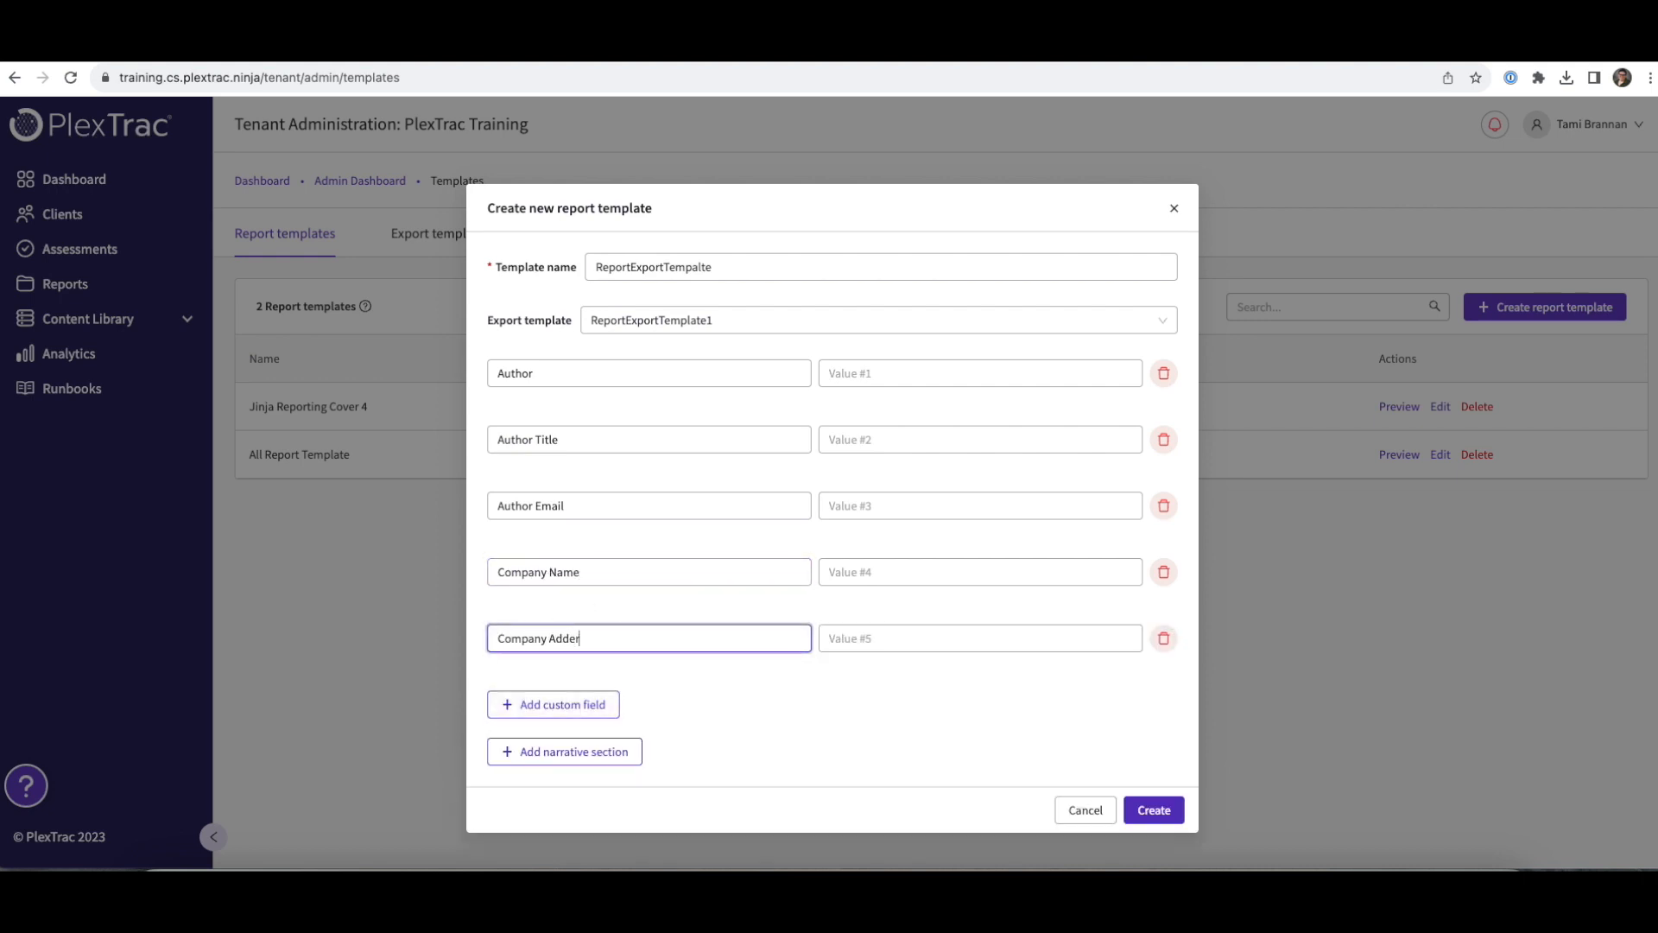
text(ss)
click(1158, 811)
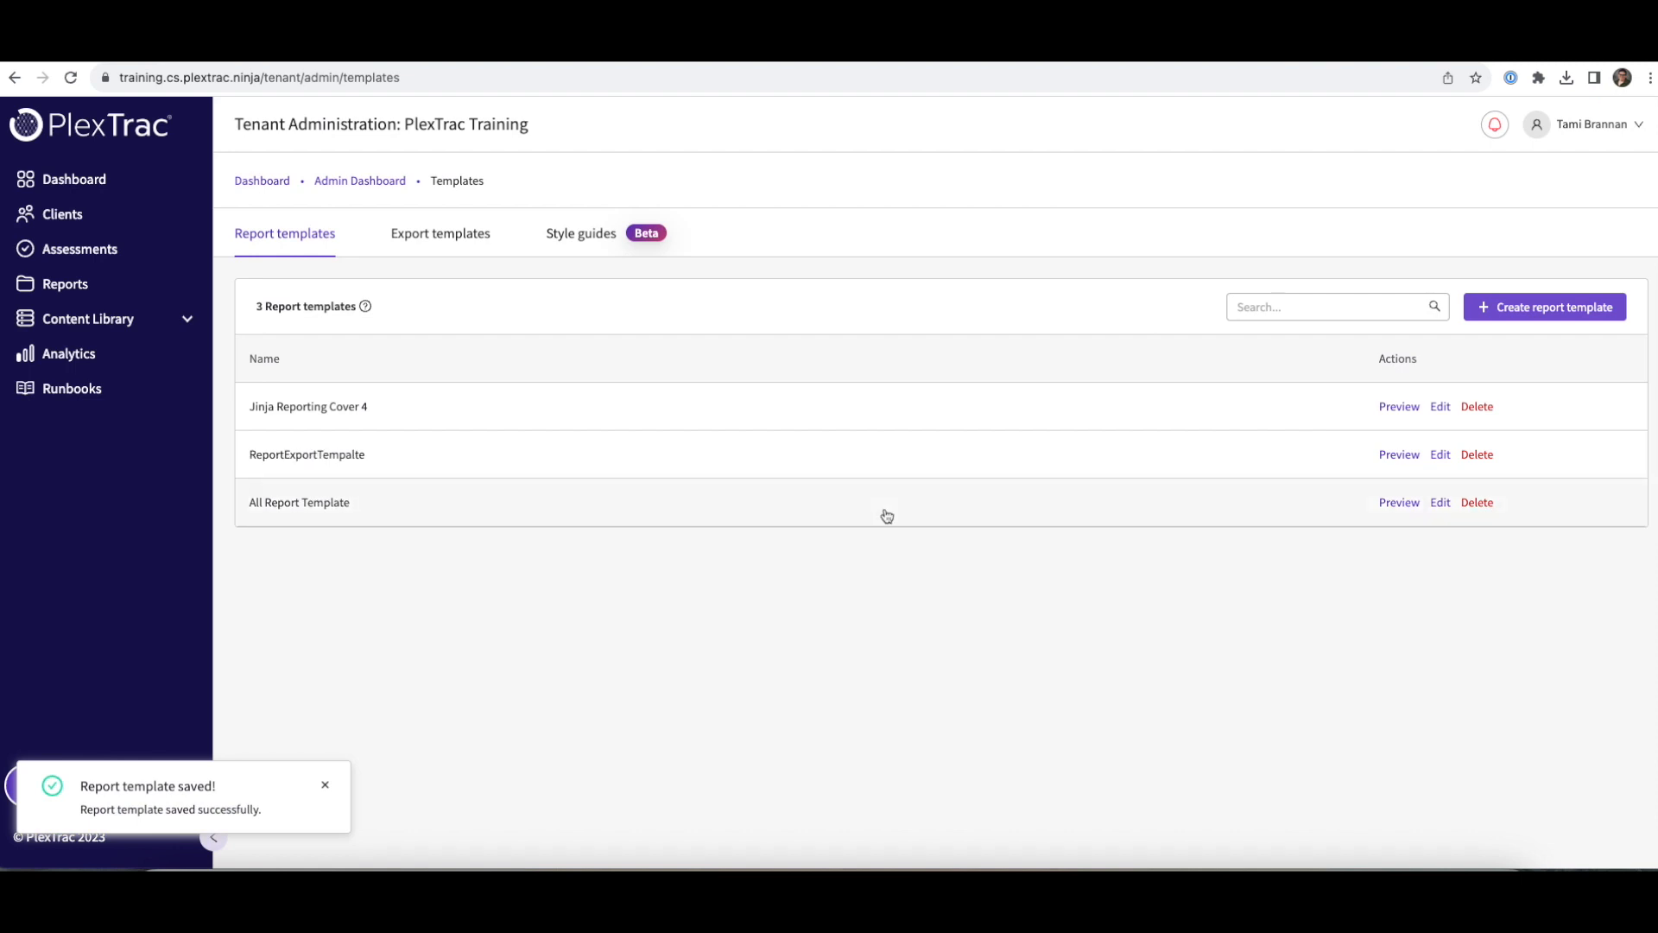
- Start an ABC Cyber report named 'Report Export Template' using the ReportExportTempalte template
click(66, 224)
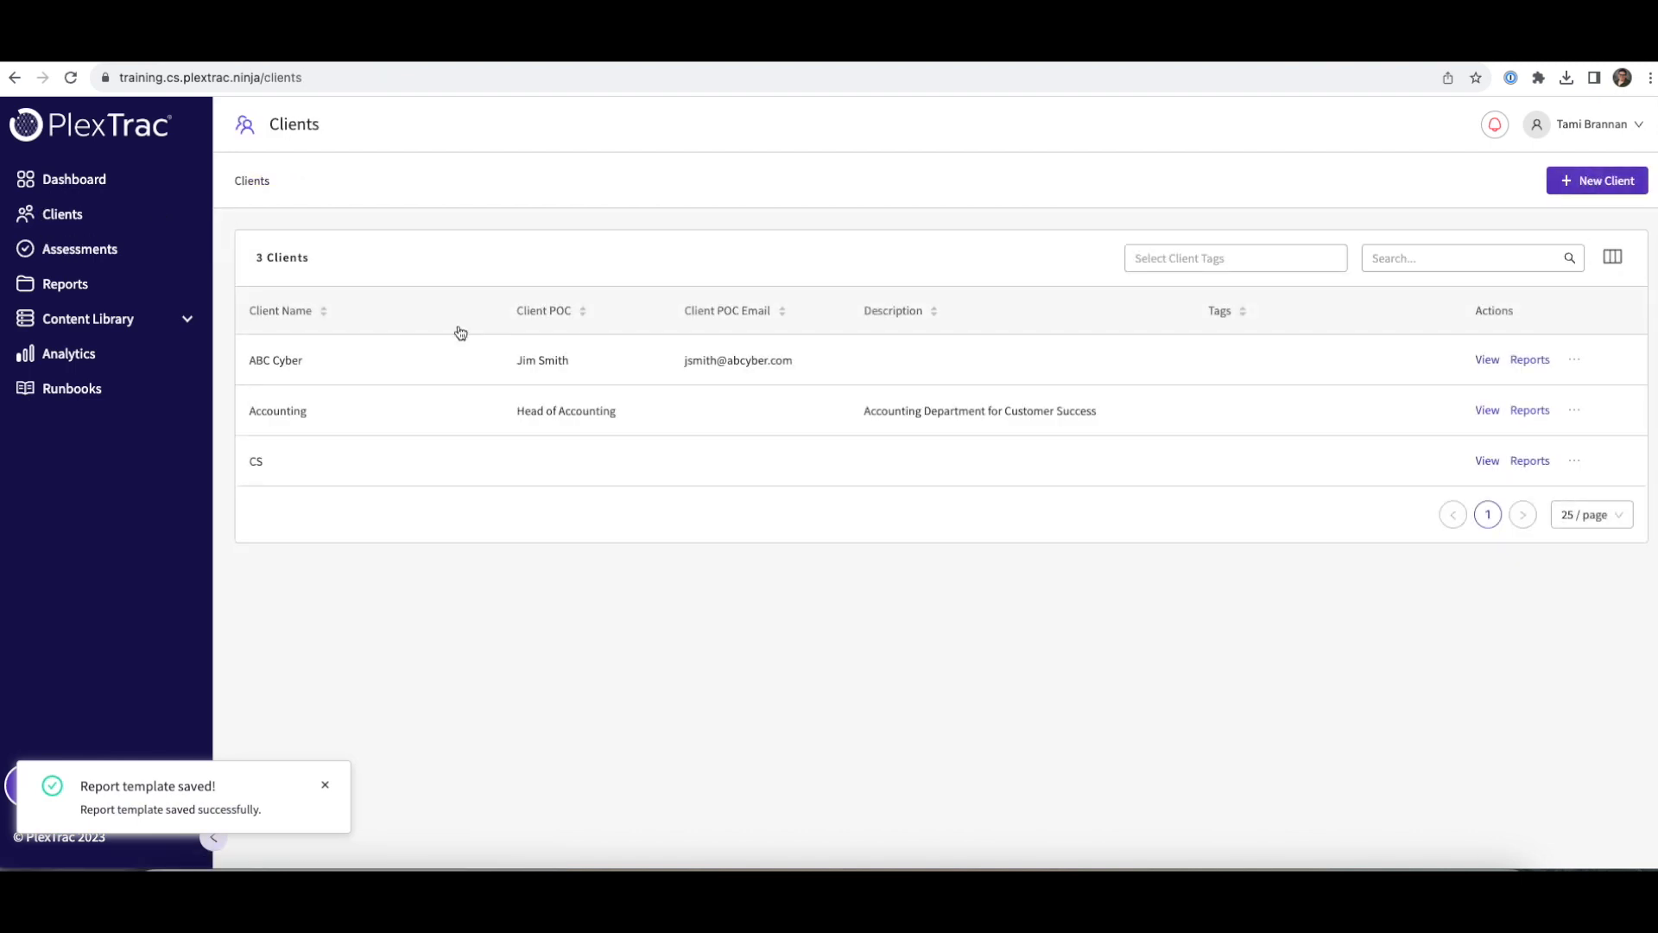
click(268, 359)
click(1585, 183)
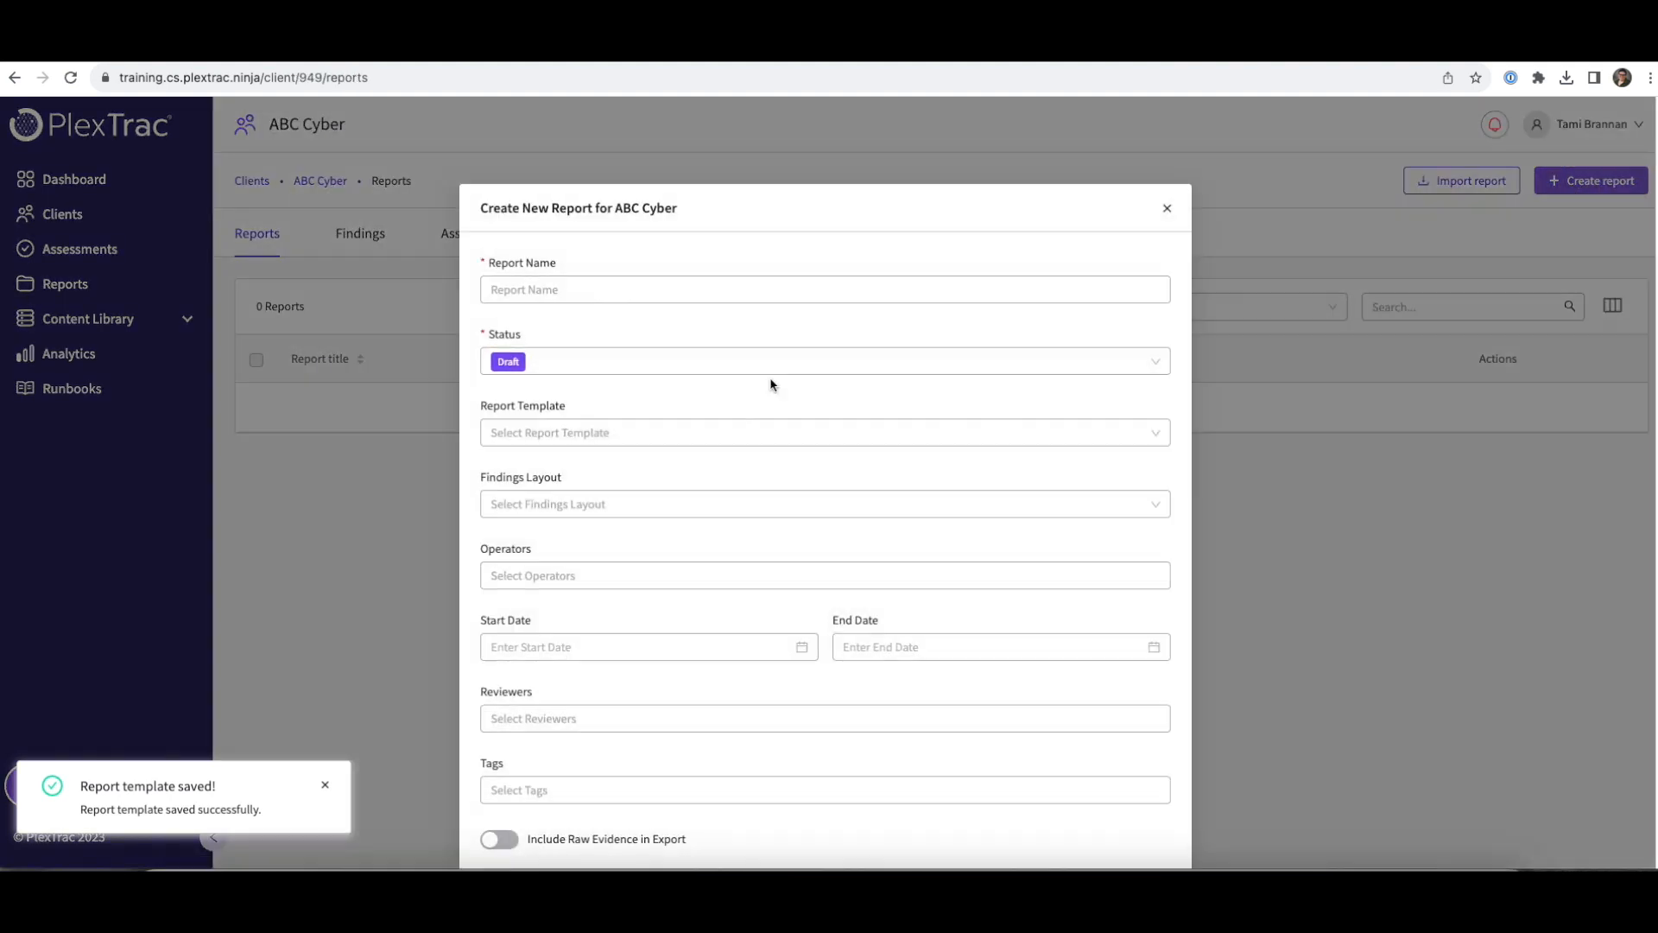
click(652, 288)
text(ReportExpo)
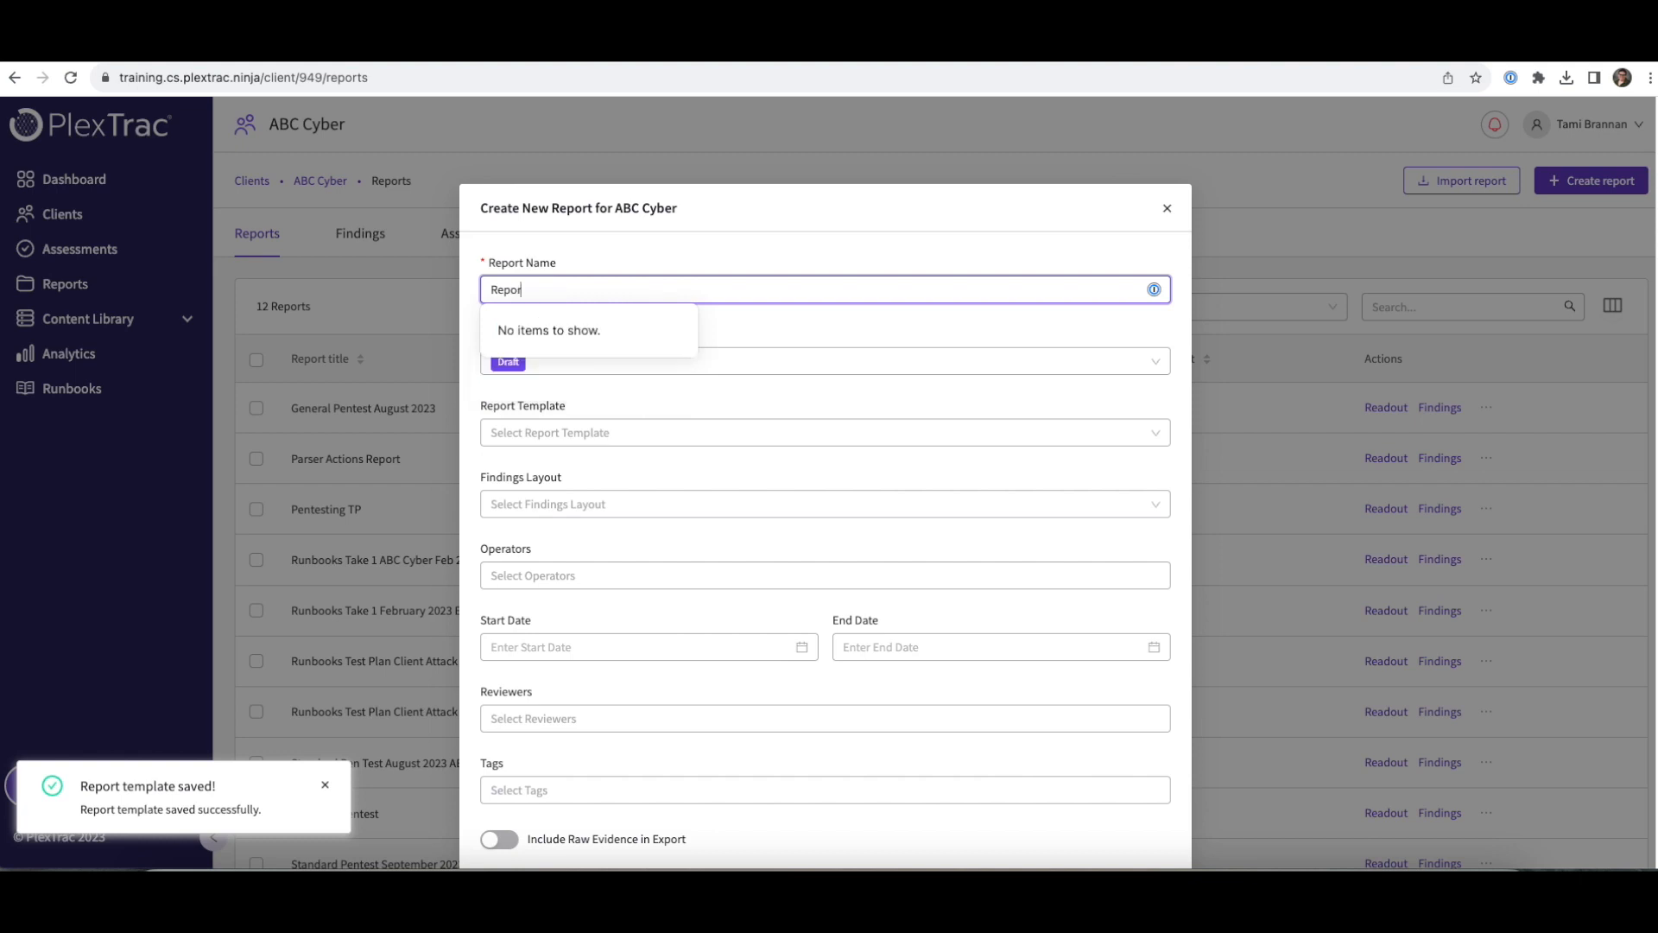
key(BackSpace)
key(BackSpace)
key(BackSpace)
key(BackSpace)
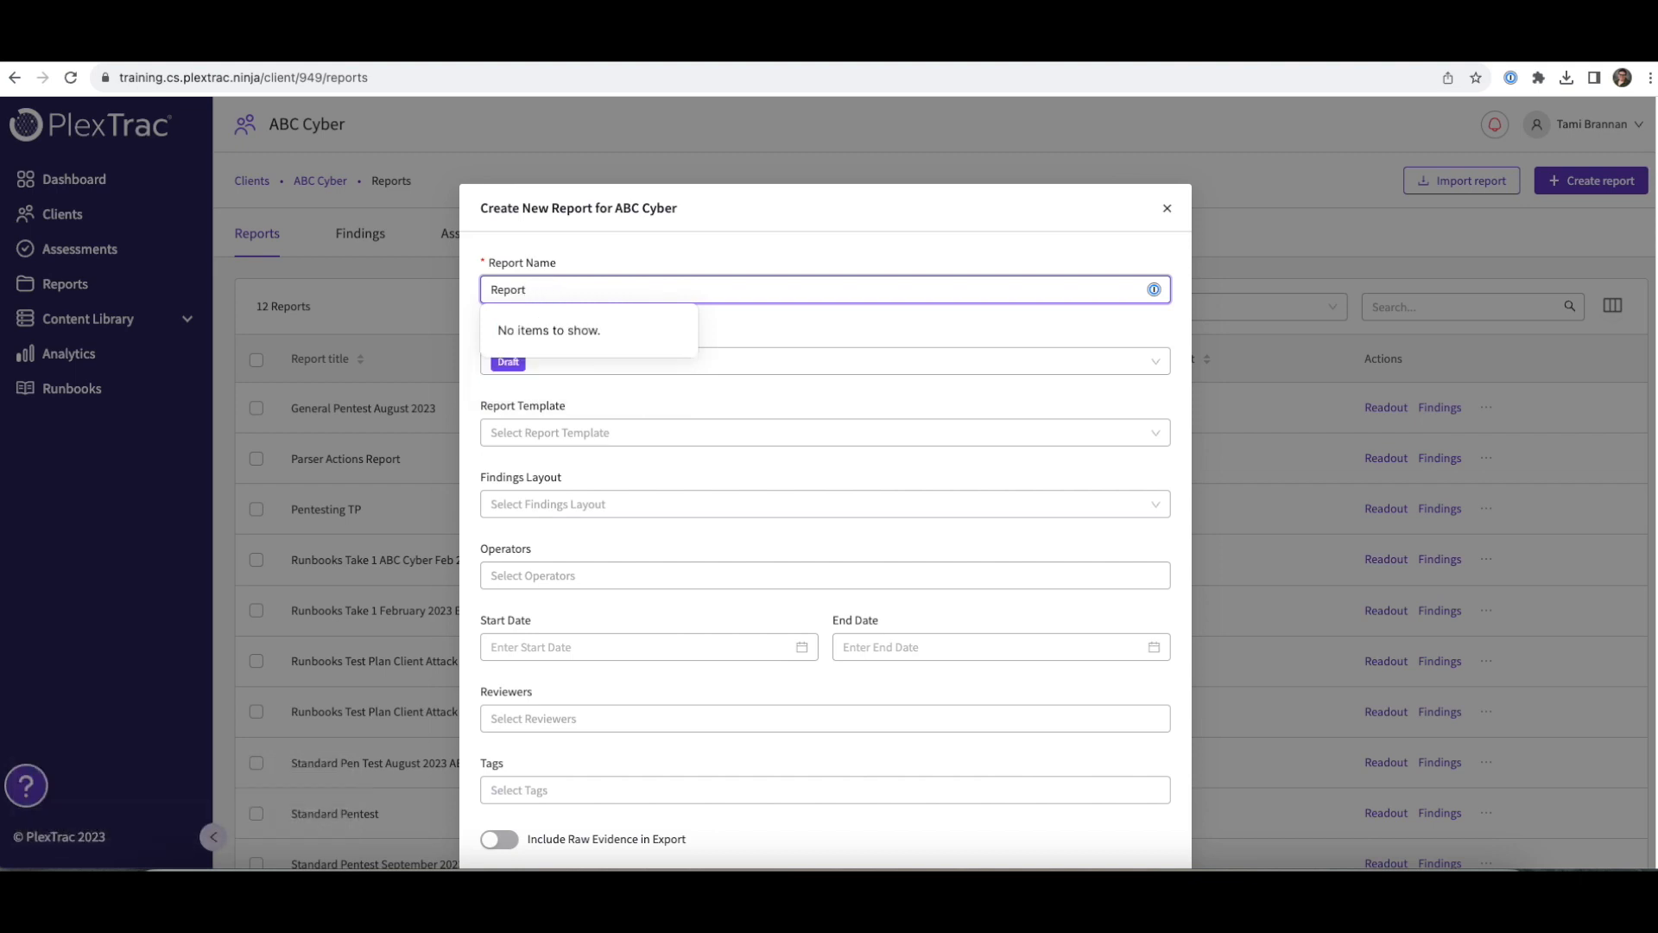
text(Export Template)
click(580, 396)
click(581, 435)
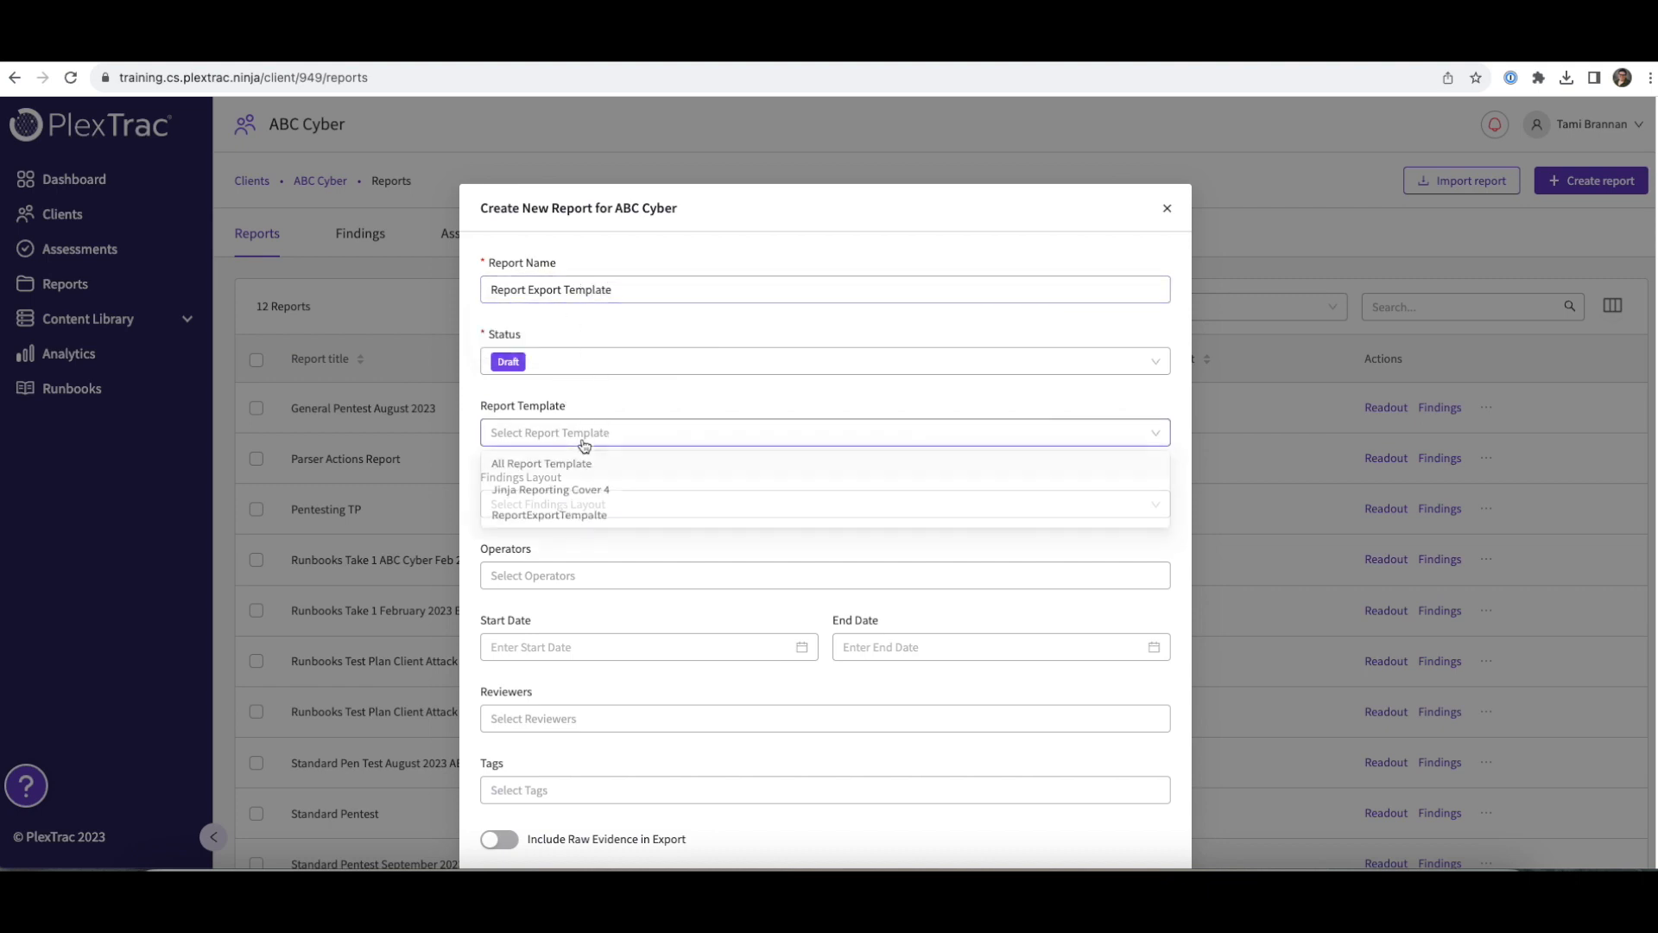
click(591, 519)
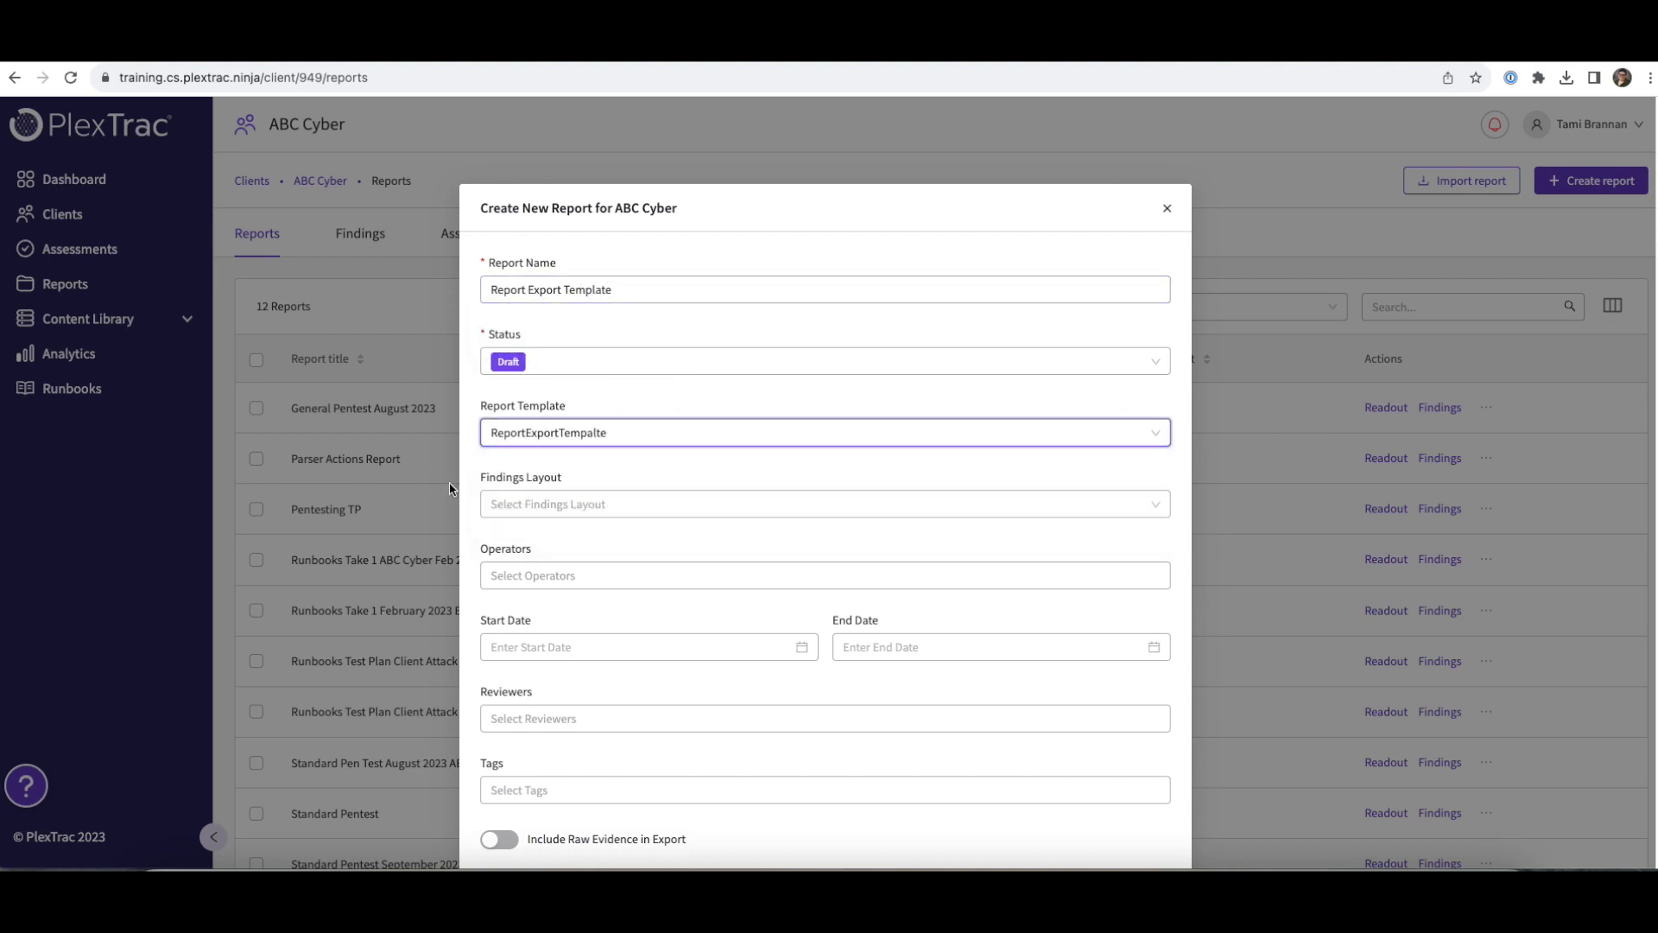
- Enter the author's full name and the Author Title 'Customer Success Manager'
scroll(616, 469, down, 2)
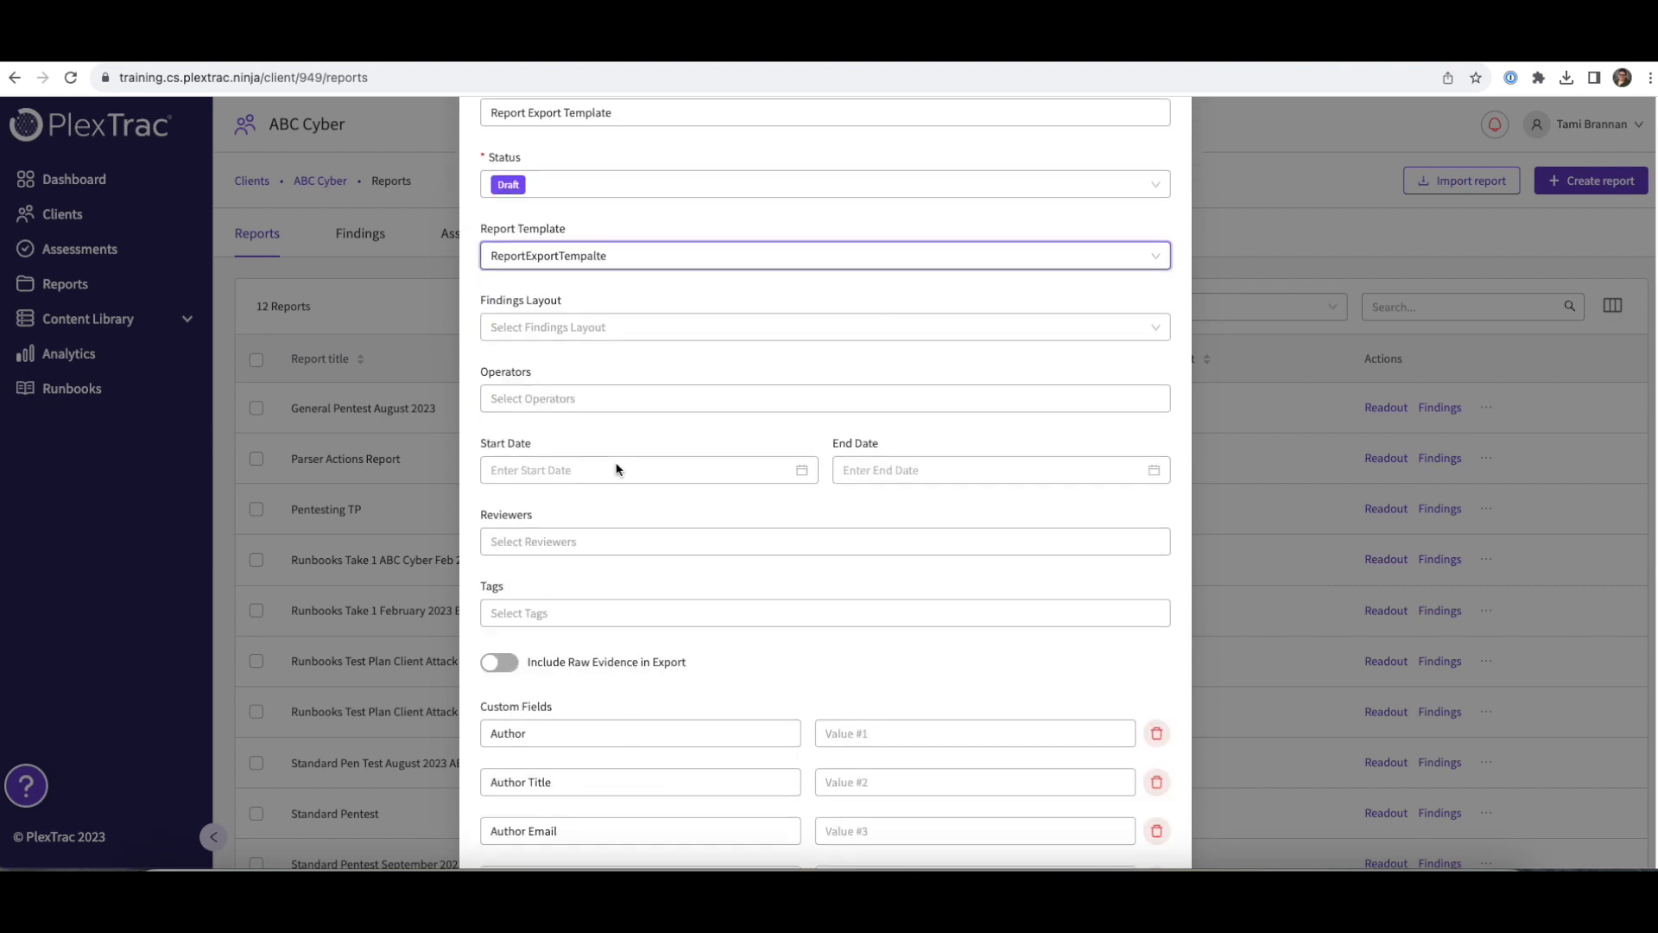
scroll(615, 469, down, 3)
click(936, 501)
key(Tab)
key(Tab)
key(Tab)
text(Customer)
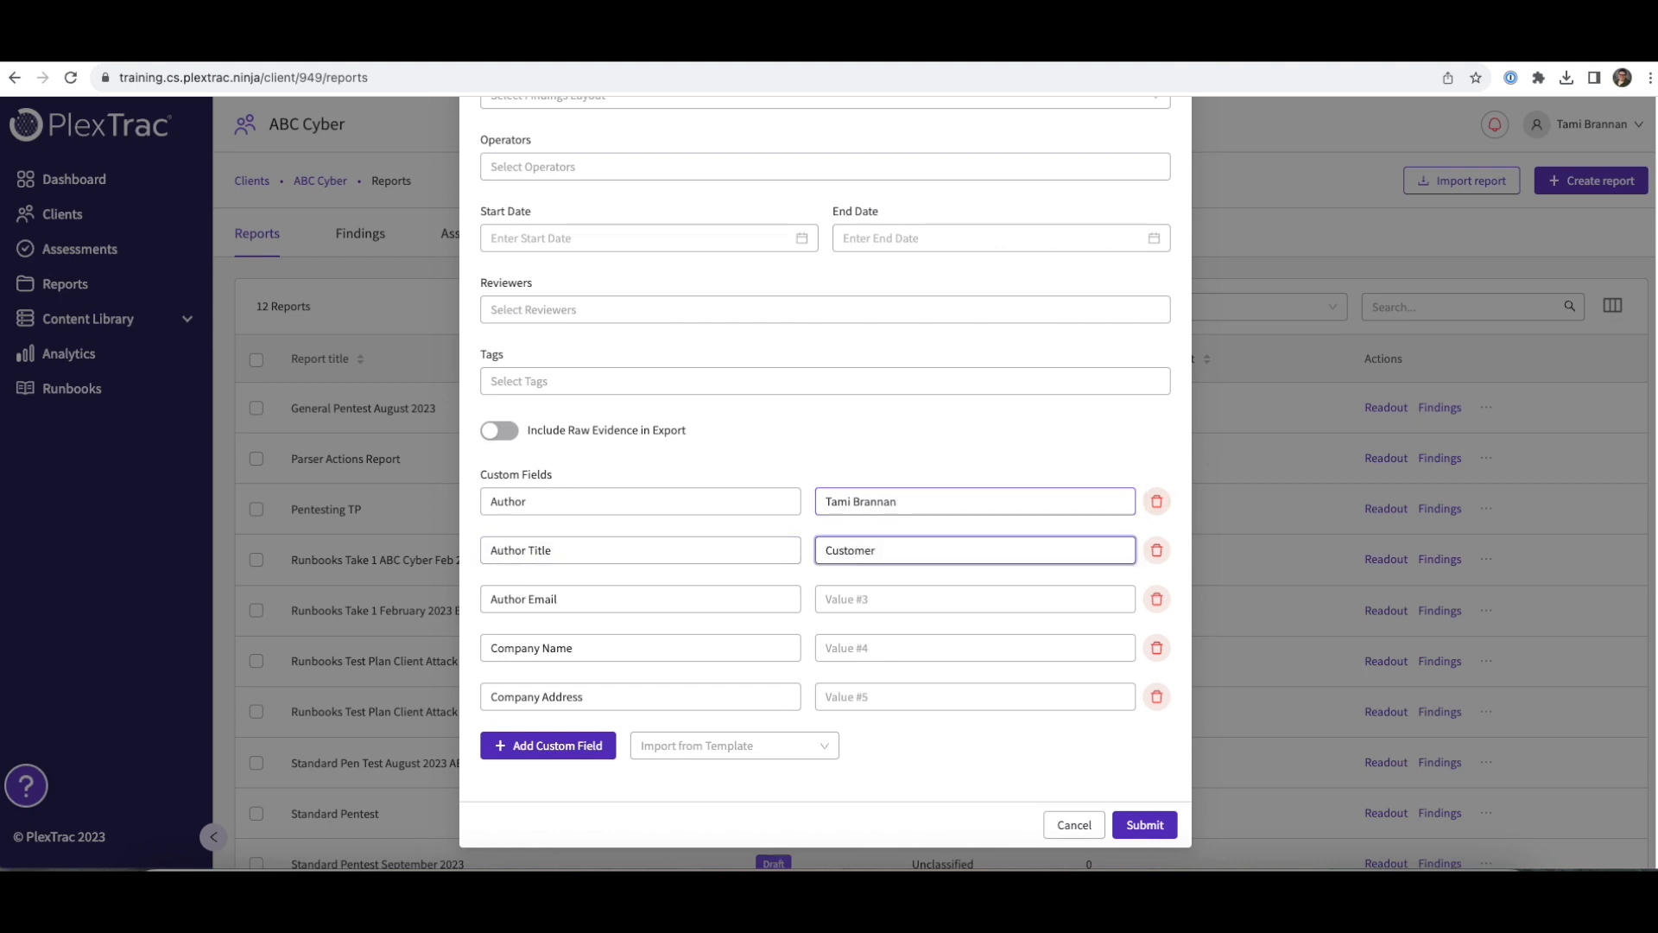
text( Success Manager)
- Fill in the author's e-mail, company name 'PlexTrac' and the company address, then submit
click(865, 602)
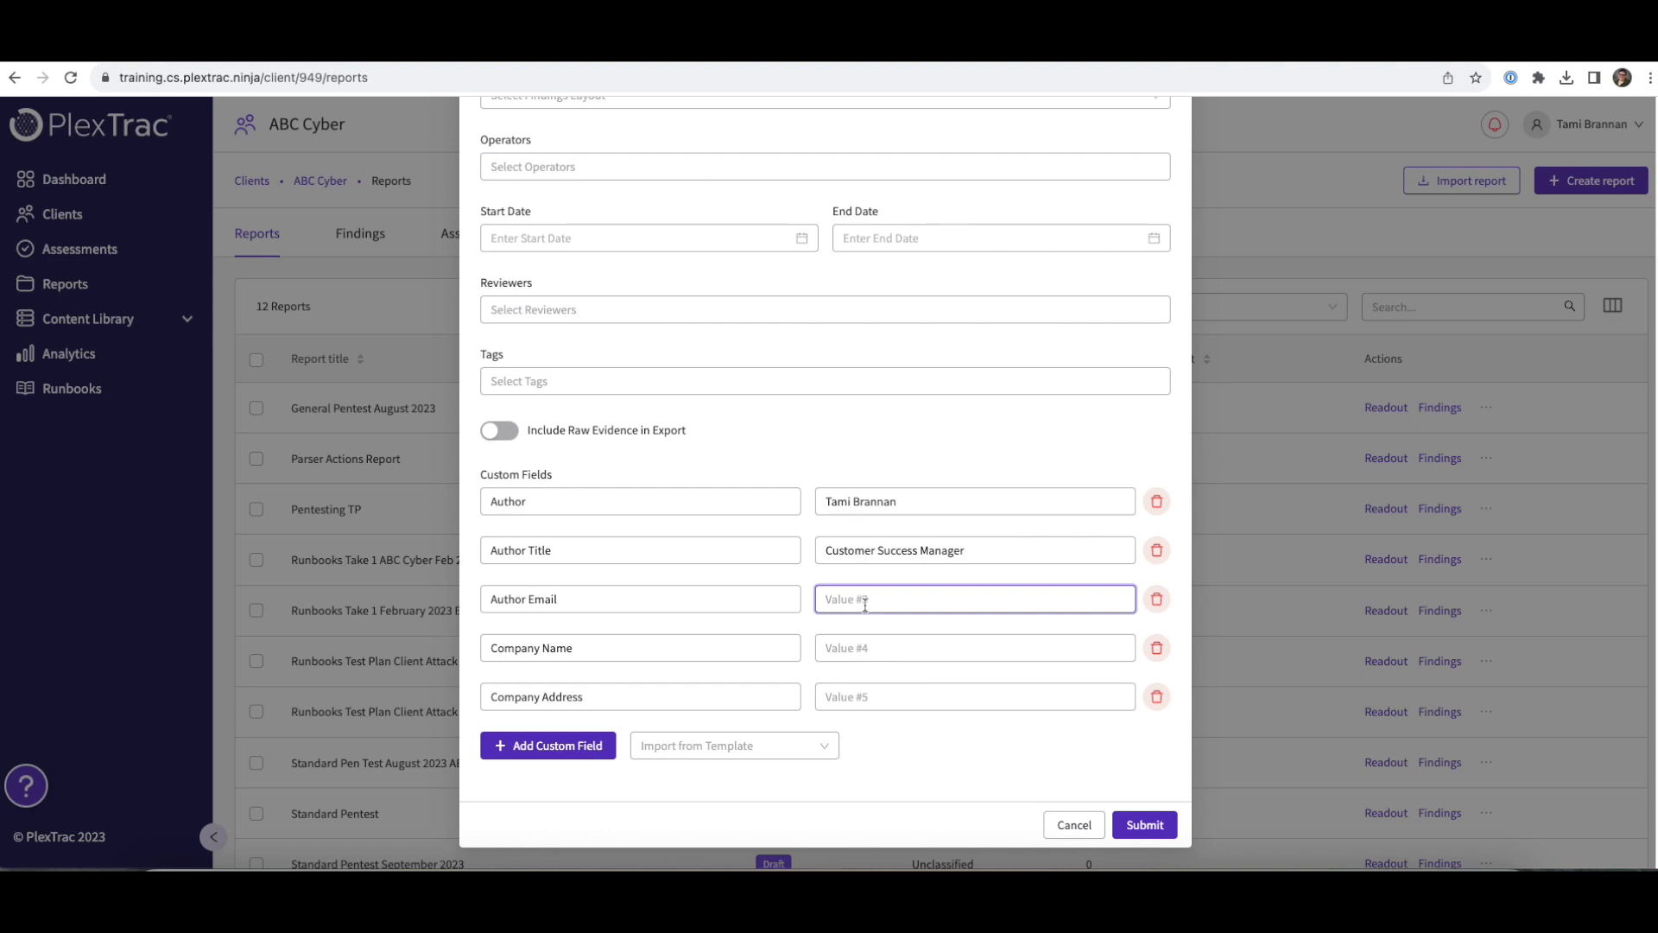
click(881, 648)
text(PLexTrac)
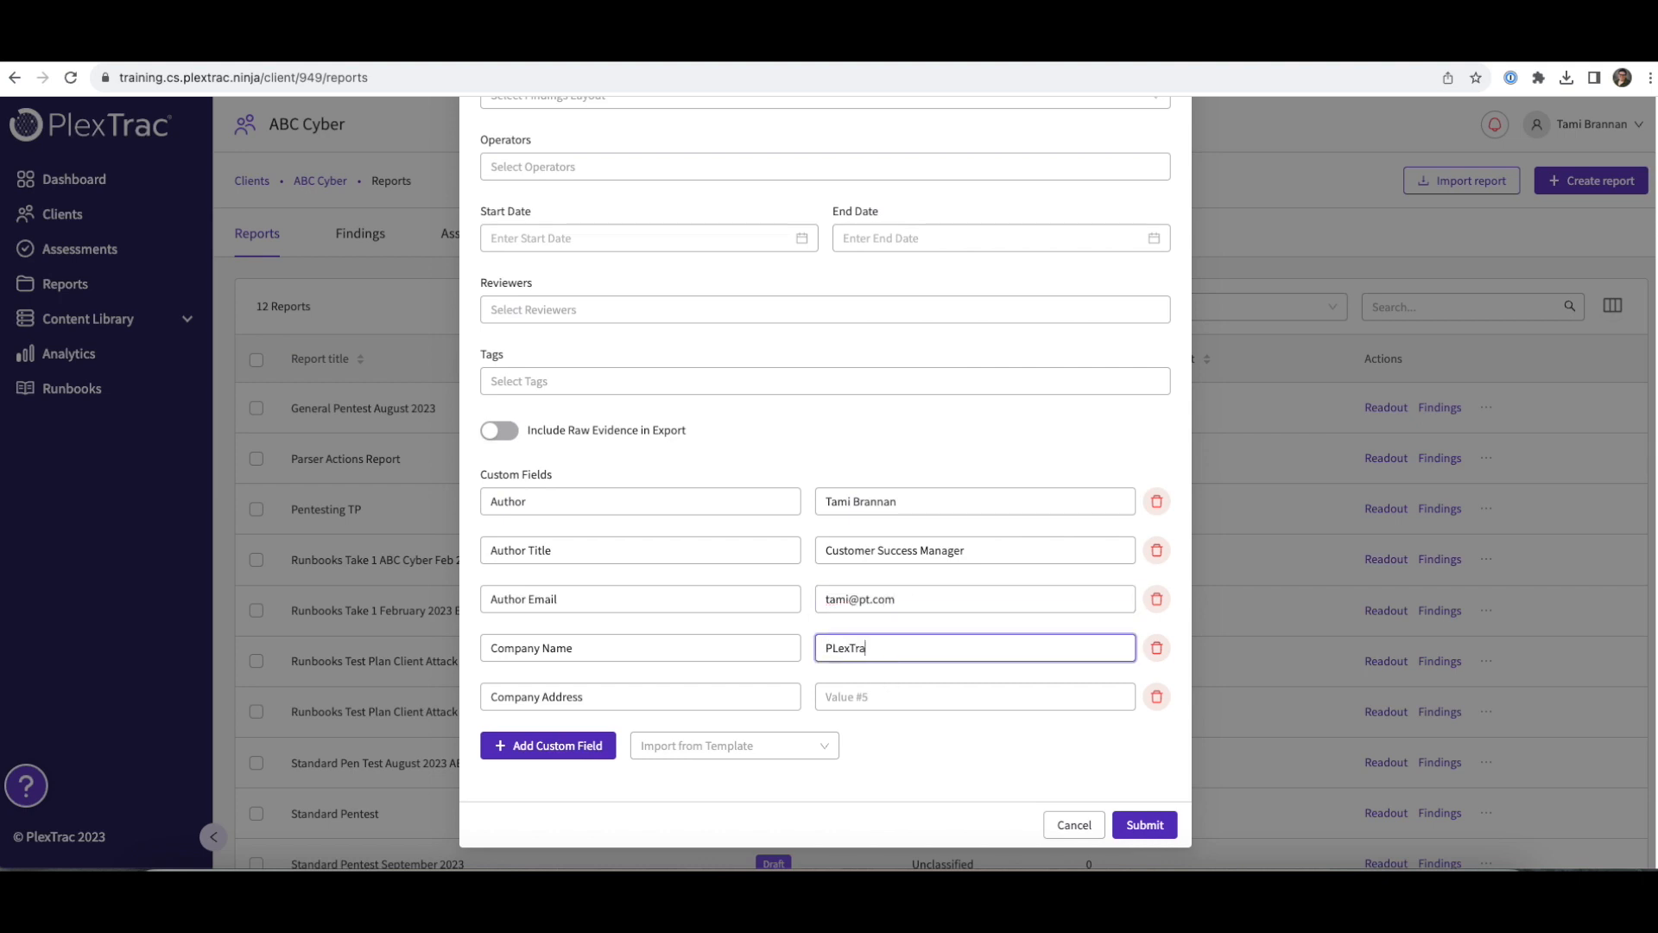
key(BackSpace)
key(BackSpace)
key(BackSpace)
text(exTrac)
click(854, 691)
text(123 Main St)
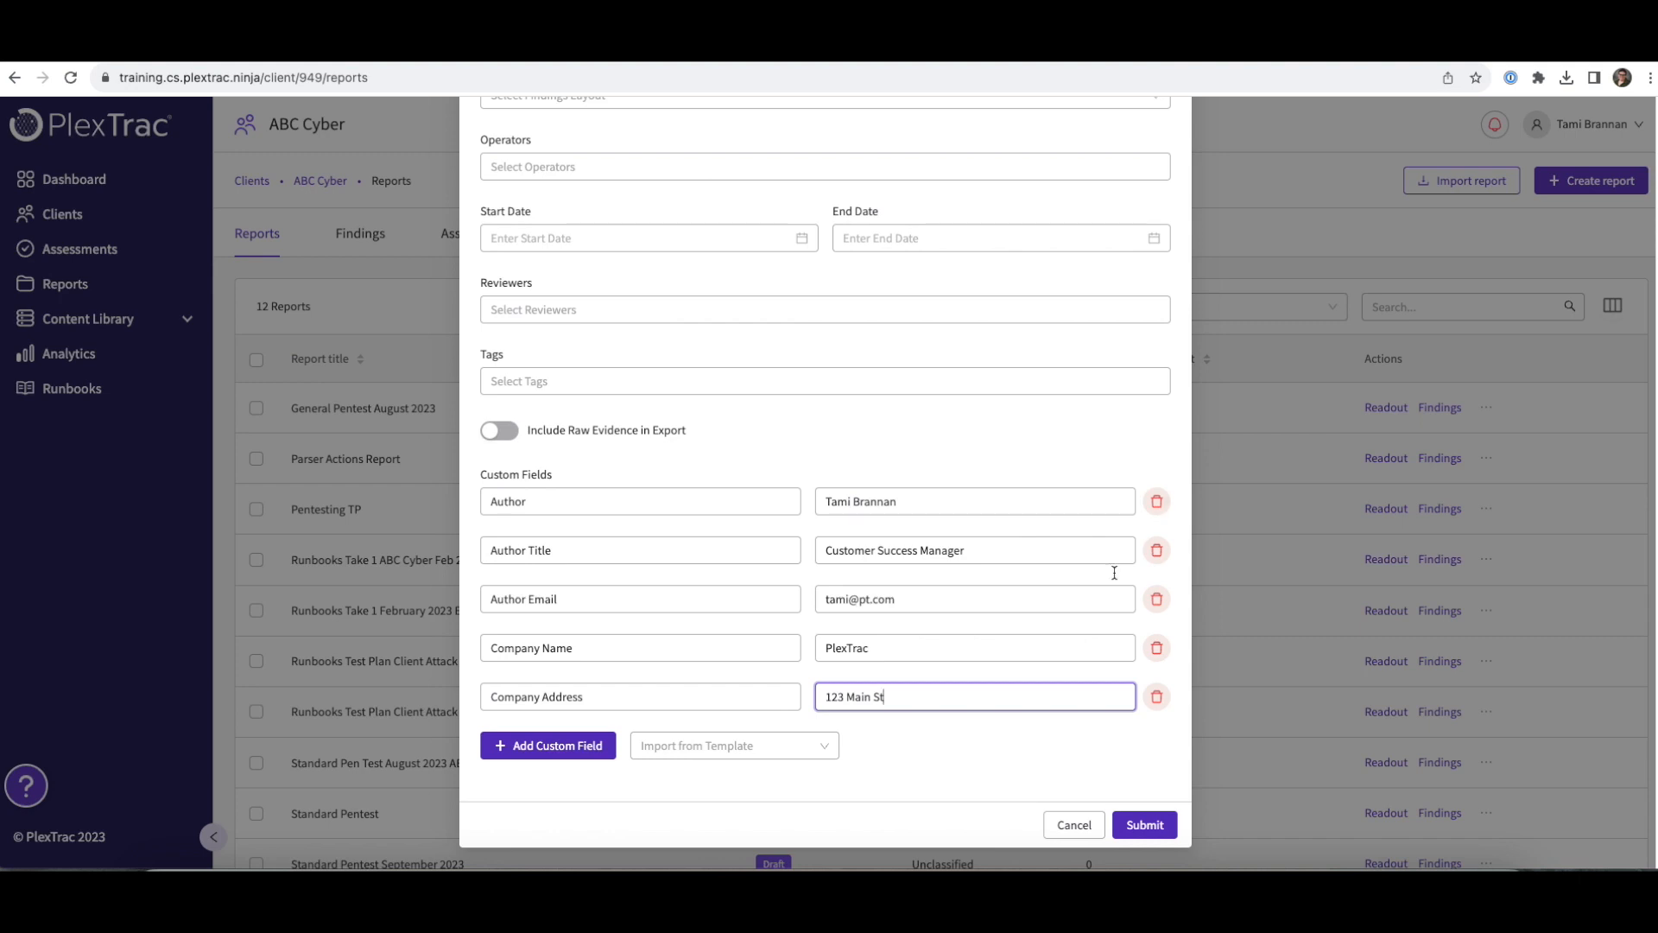
click(1145, 825)
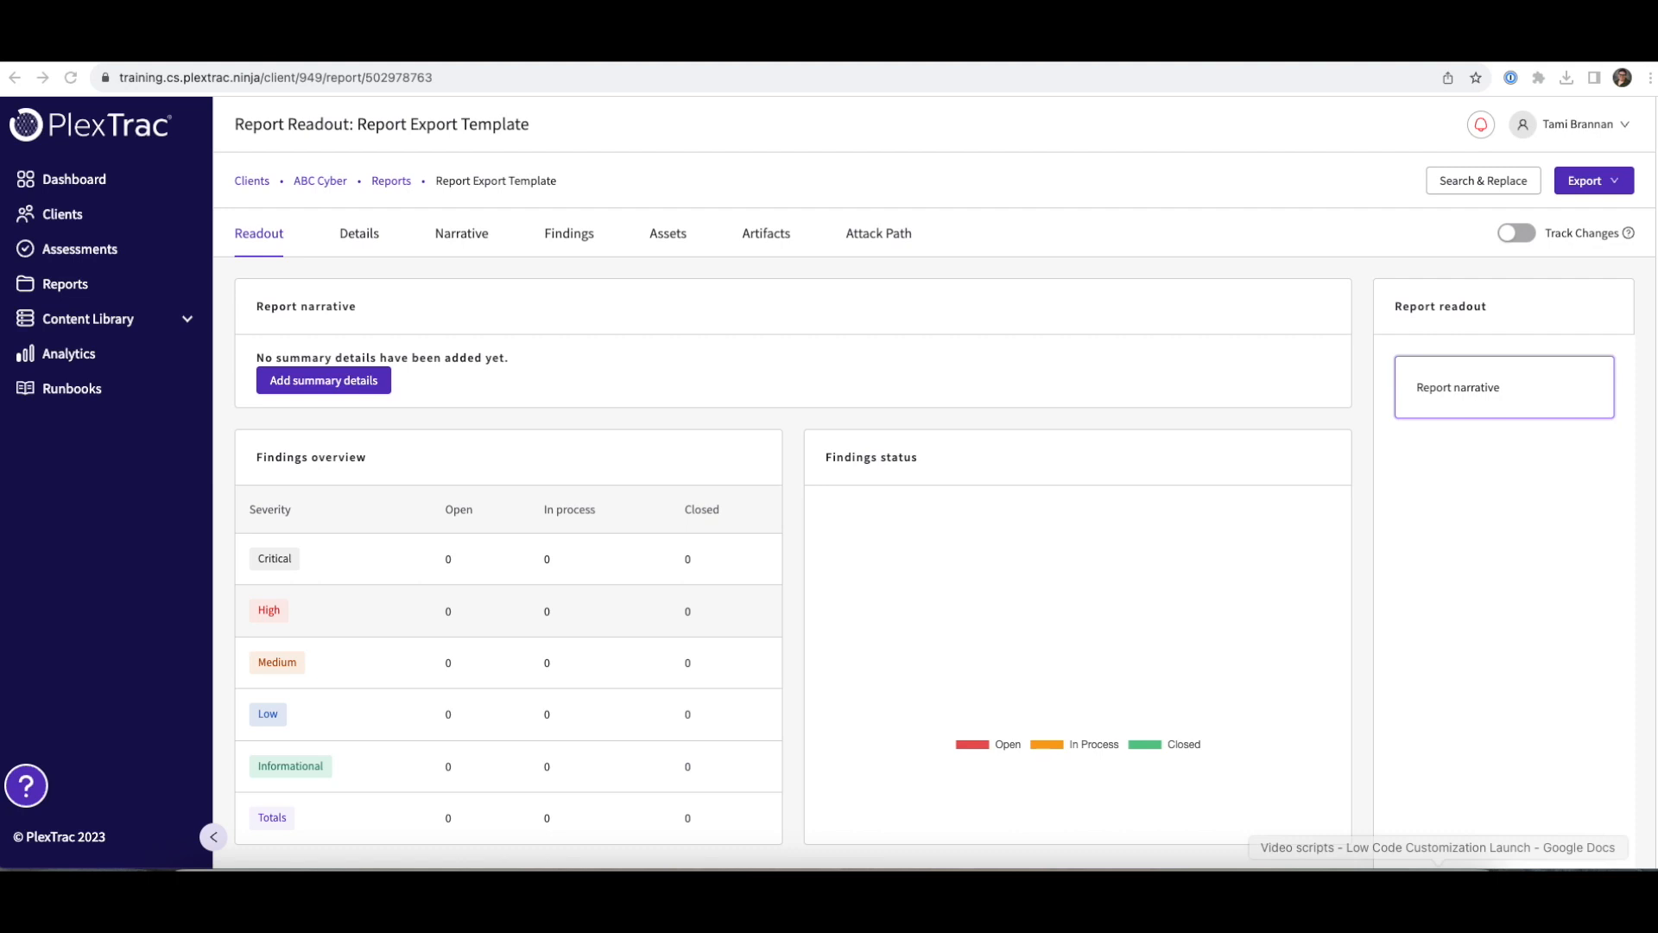
- Add all 165 WriteupsDB writeups to the report as findings
click(567, 232)
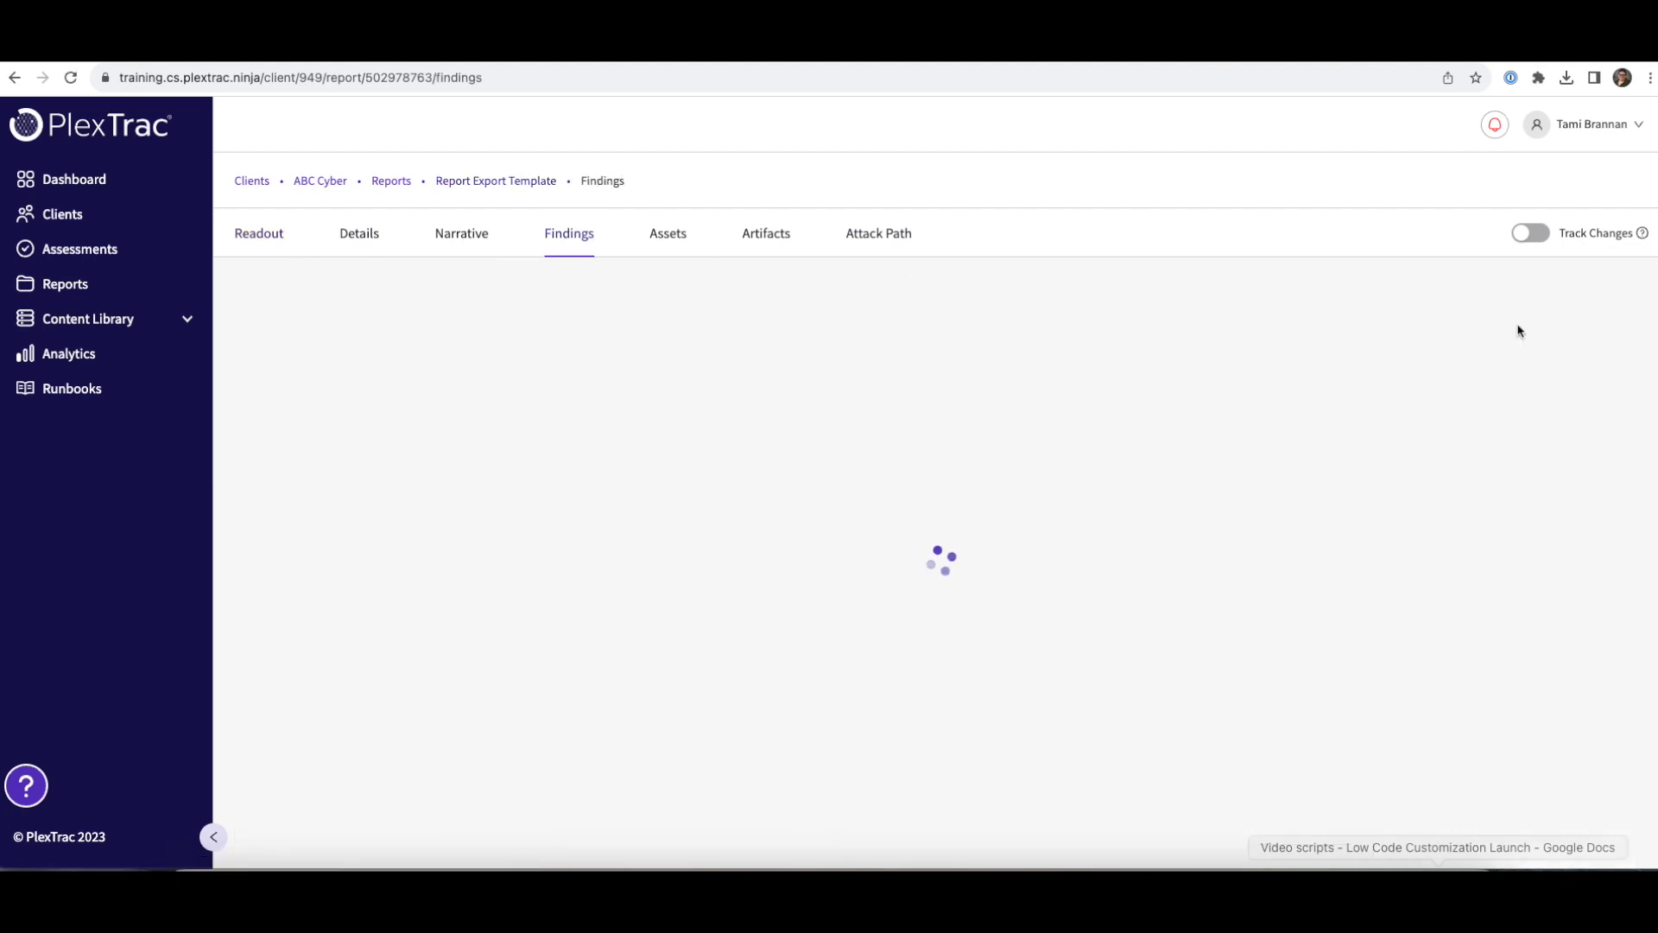
click(1574, 369)
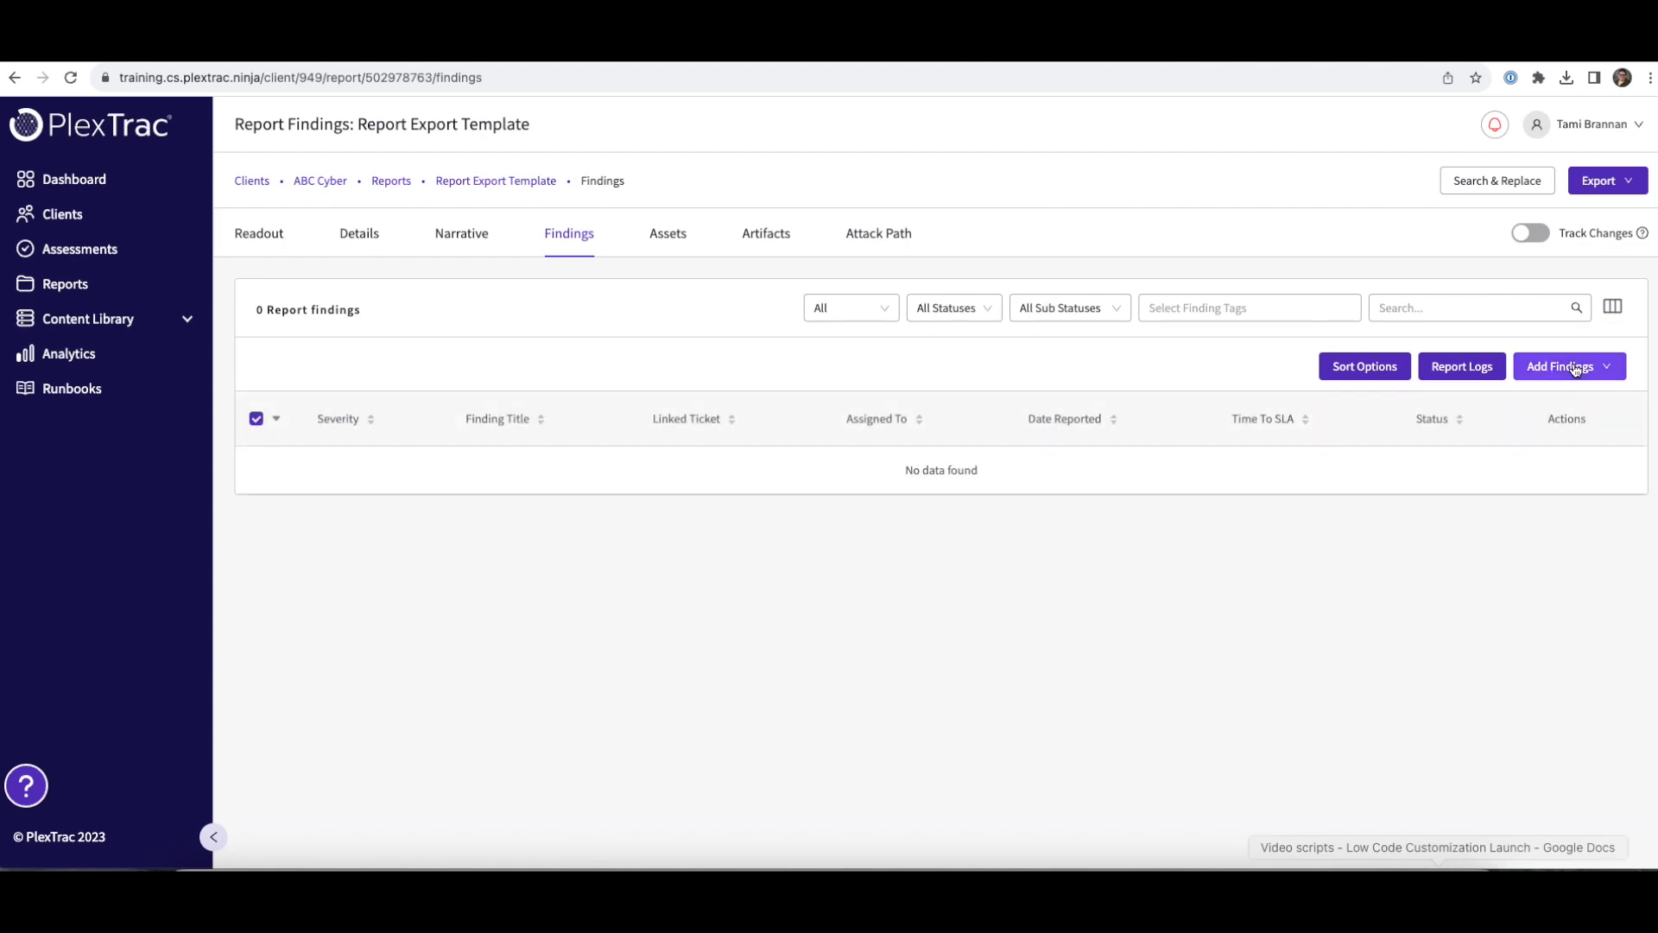
click(1570, 437)
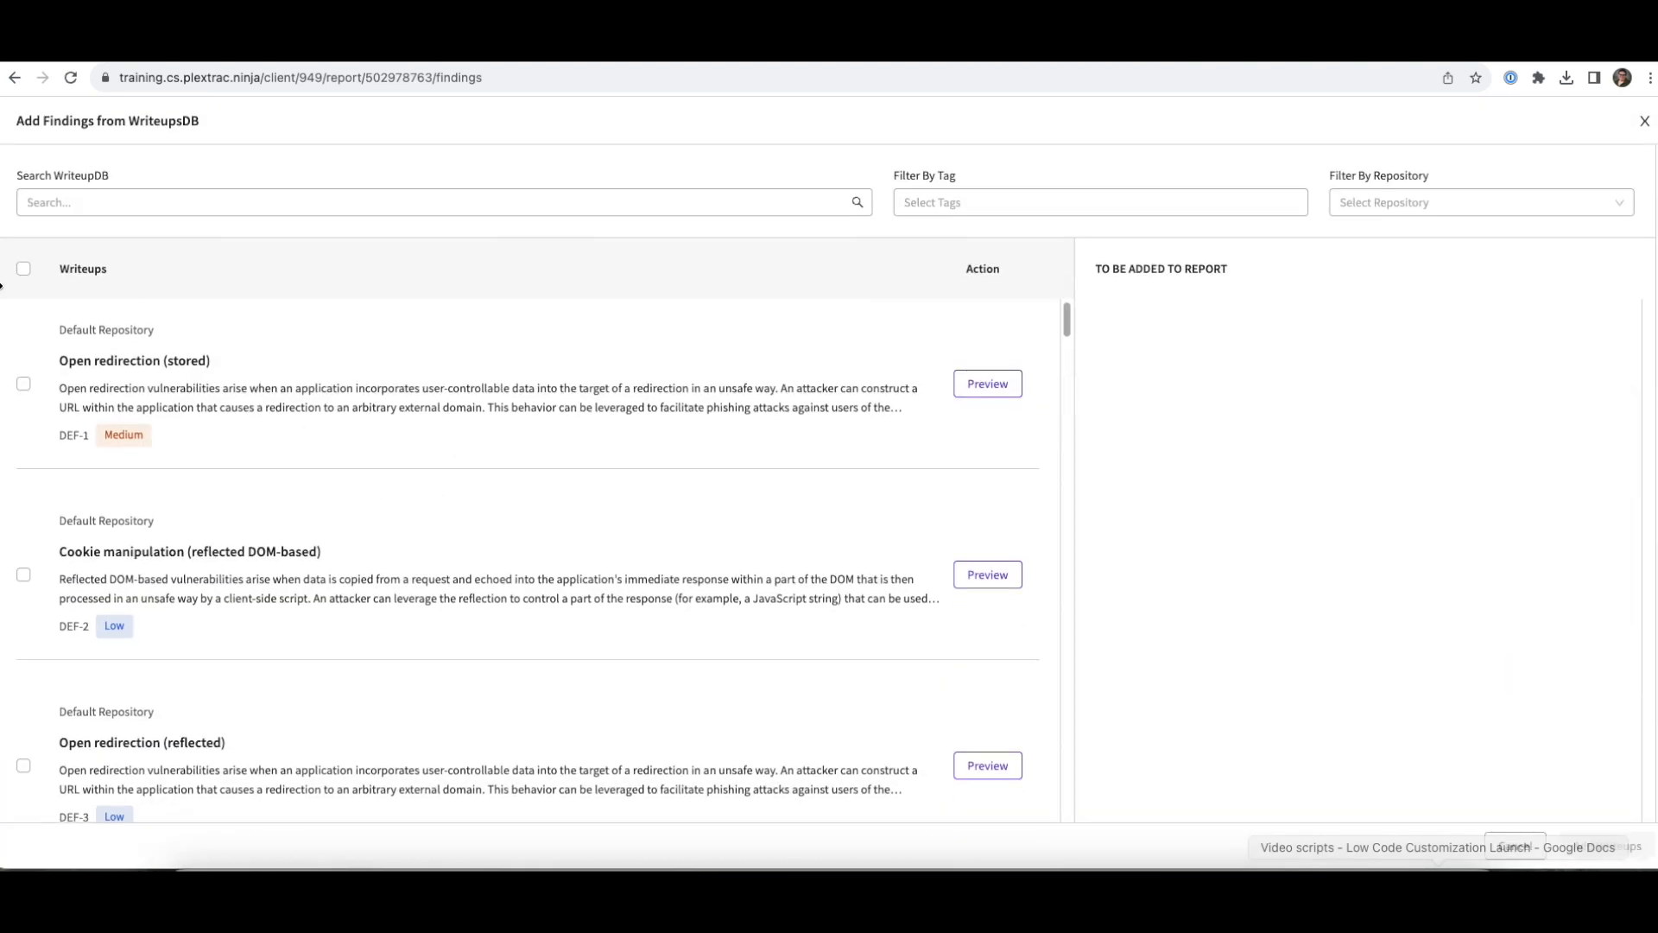
click(22, 268)
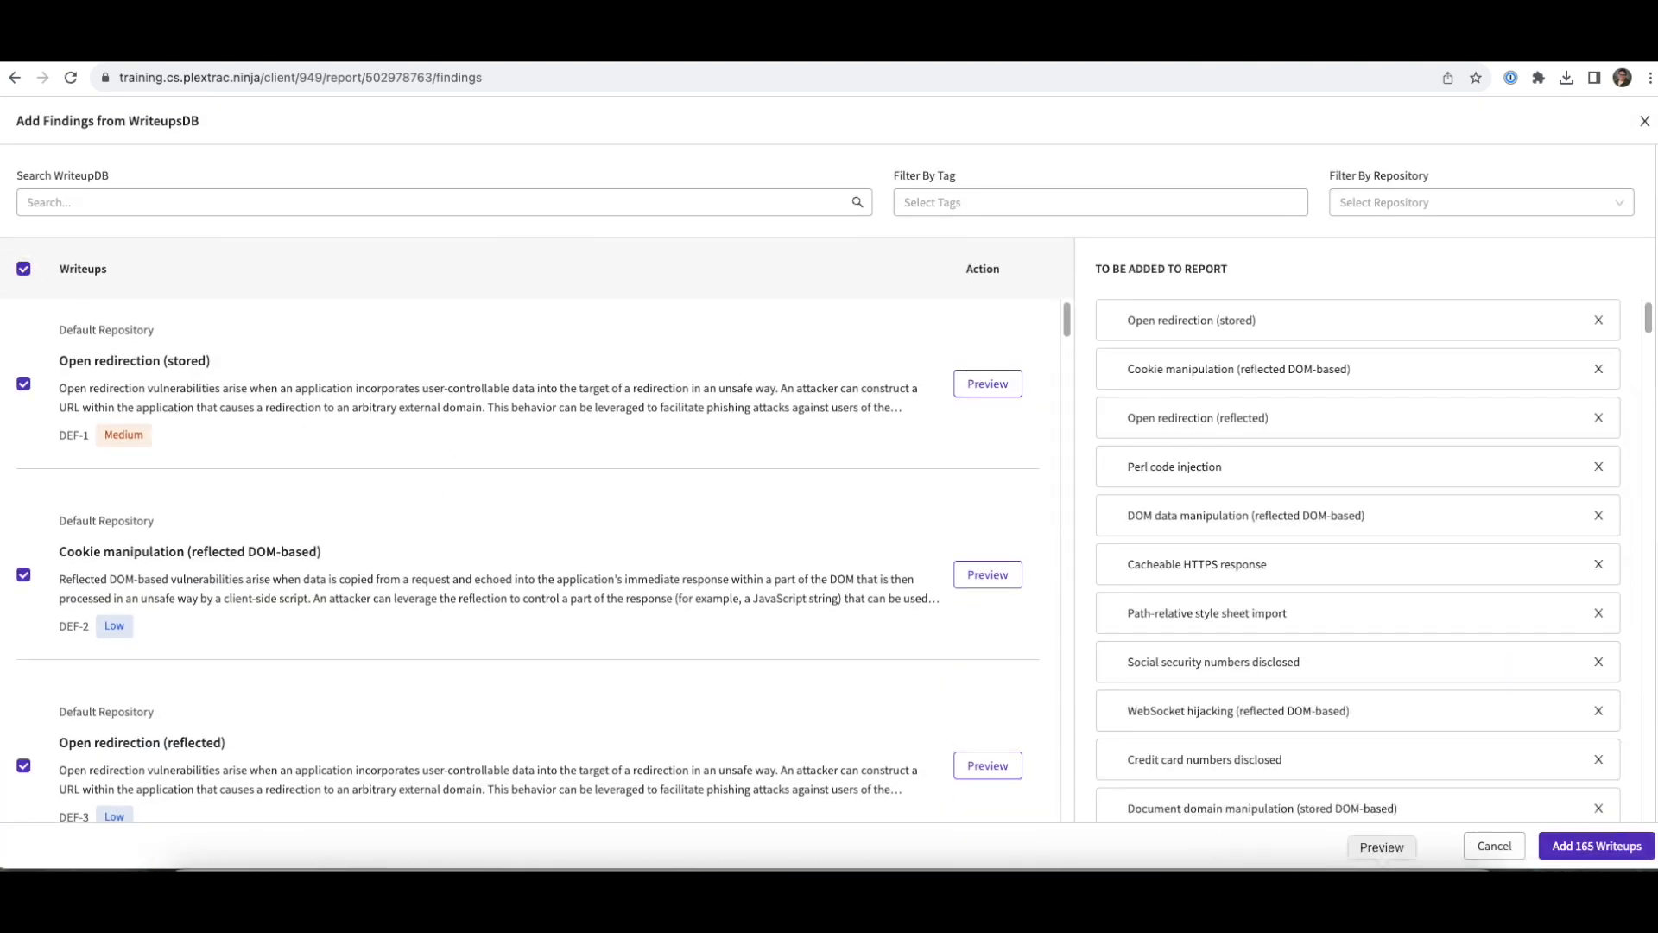
click(1614, 847)
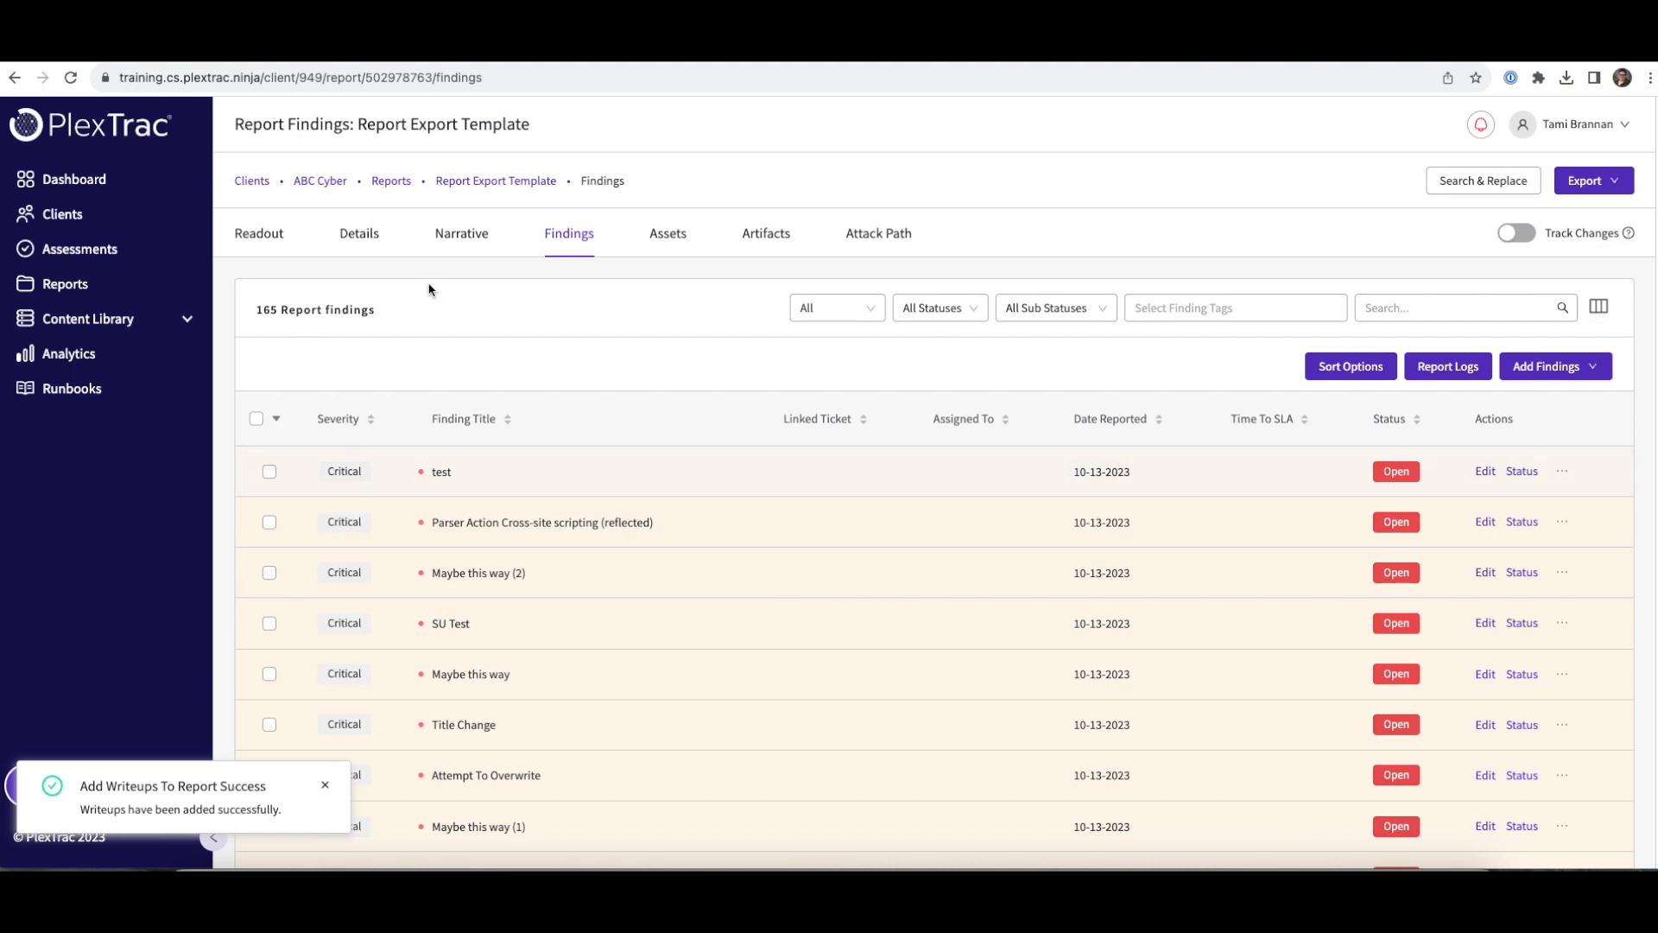
click(462, 235)
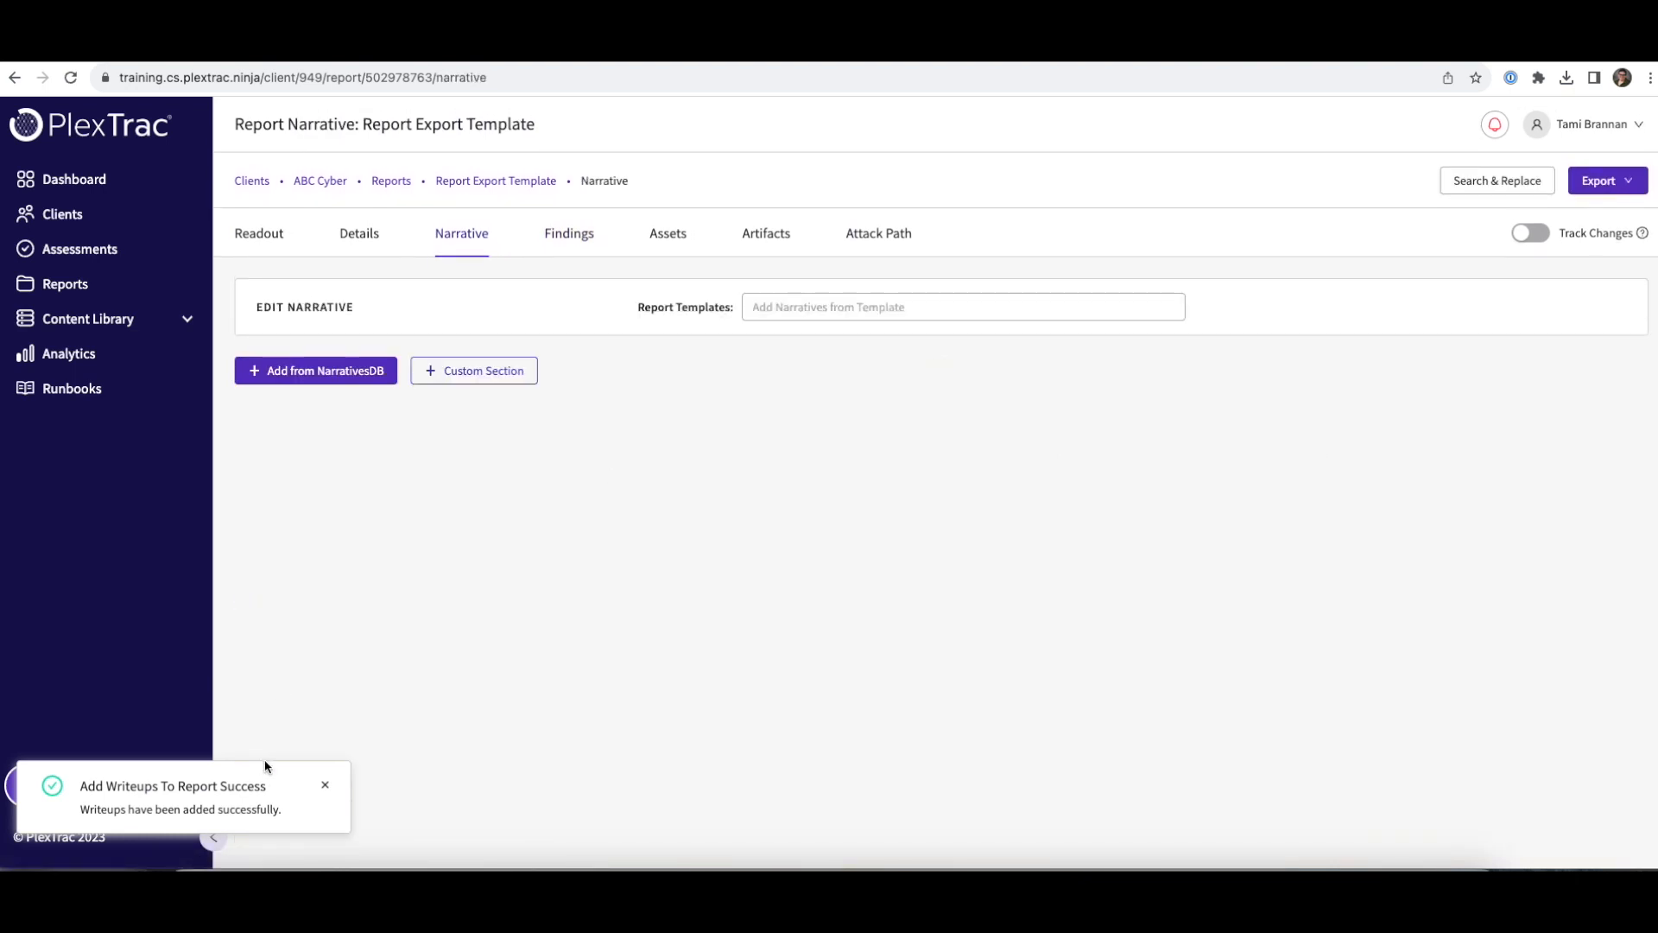
- Dismiss the writeups-added notice and select all 14 NarrativesDB sections to add to the narrative
click(326, 788)
click(312, 379)
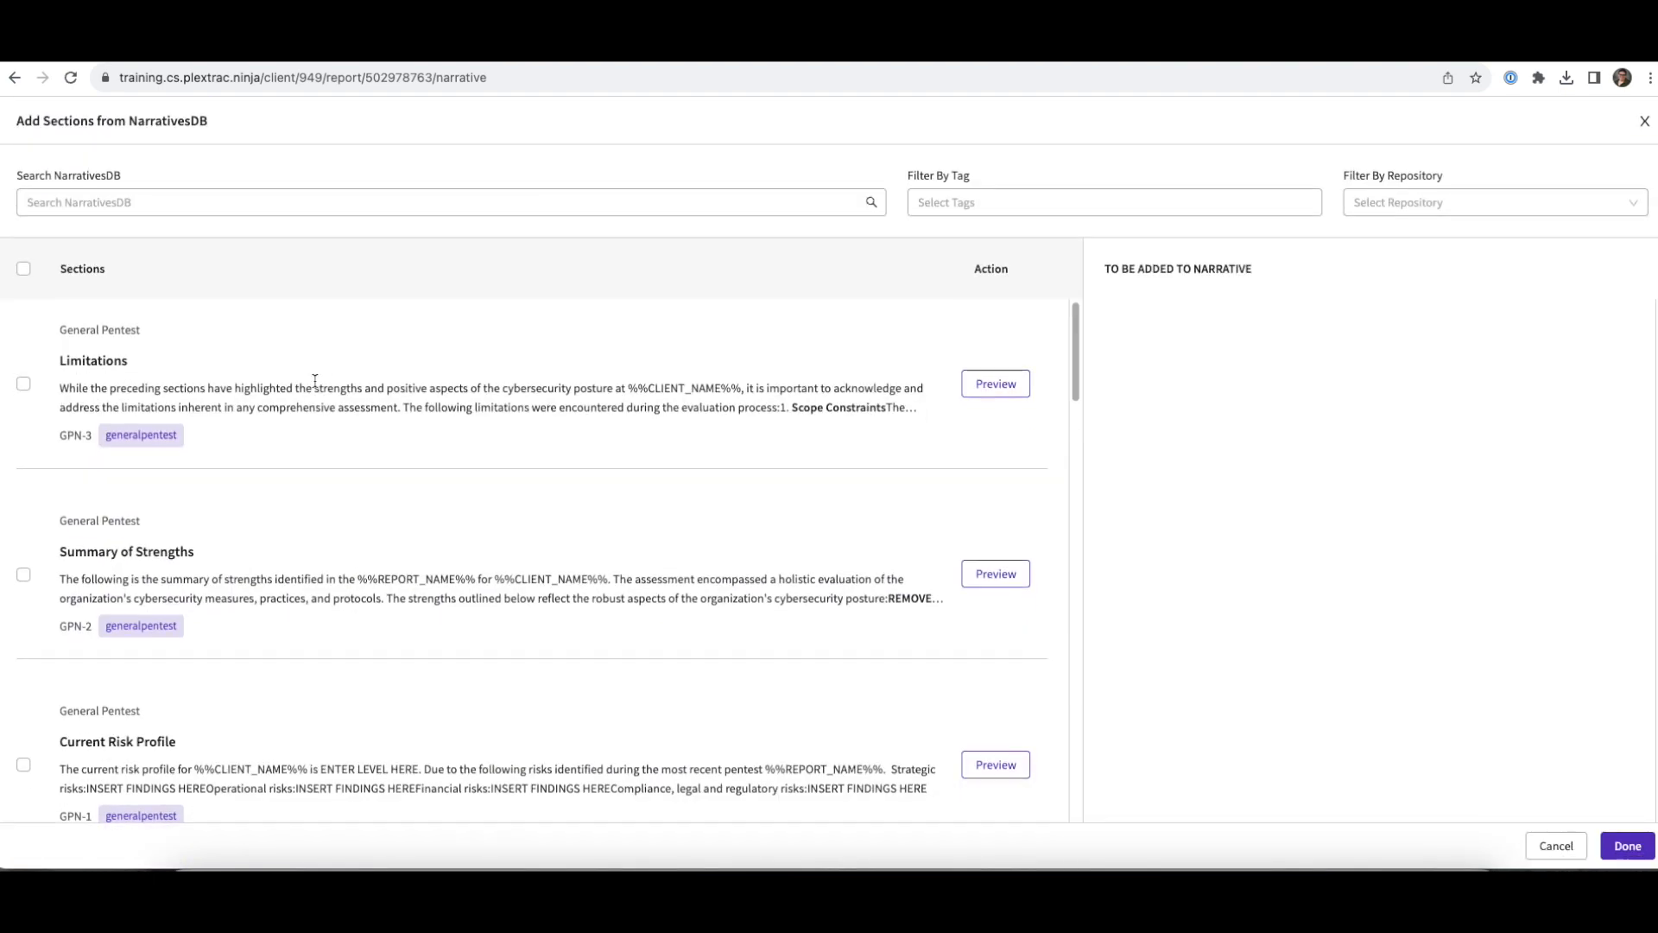
click(24, 269)
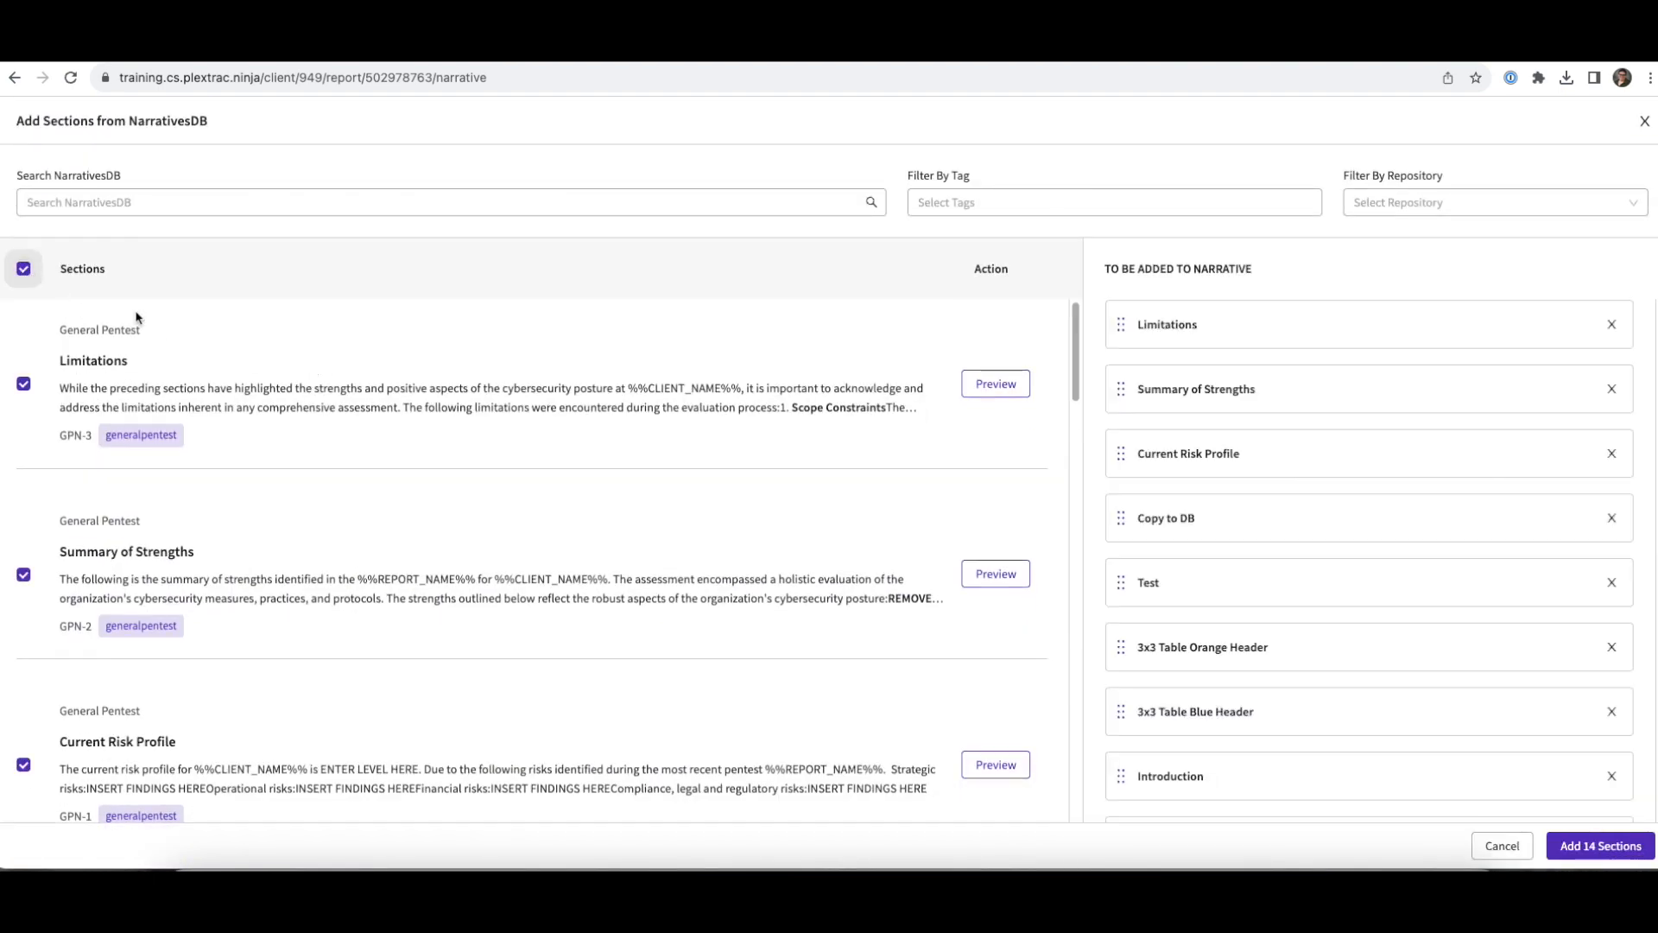
click(1601, 846)
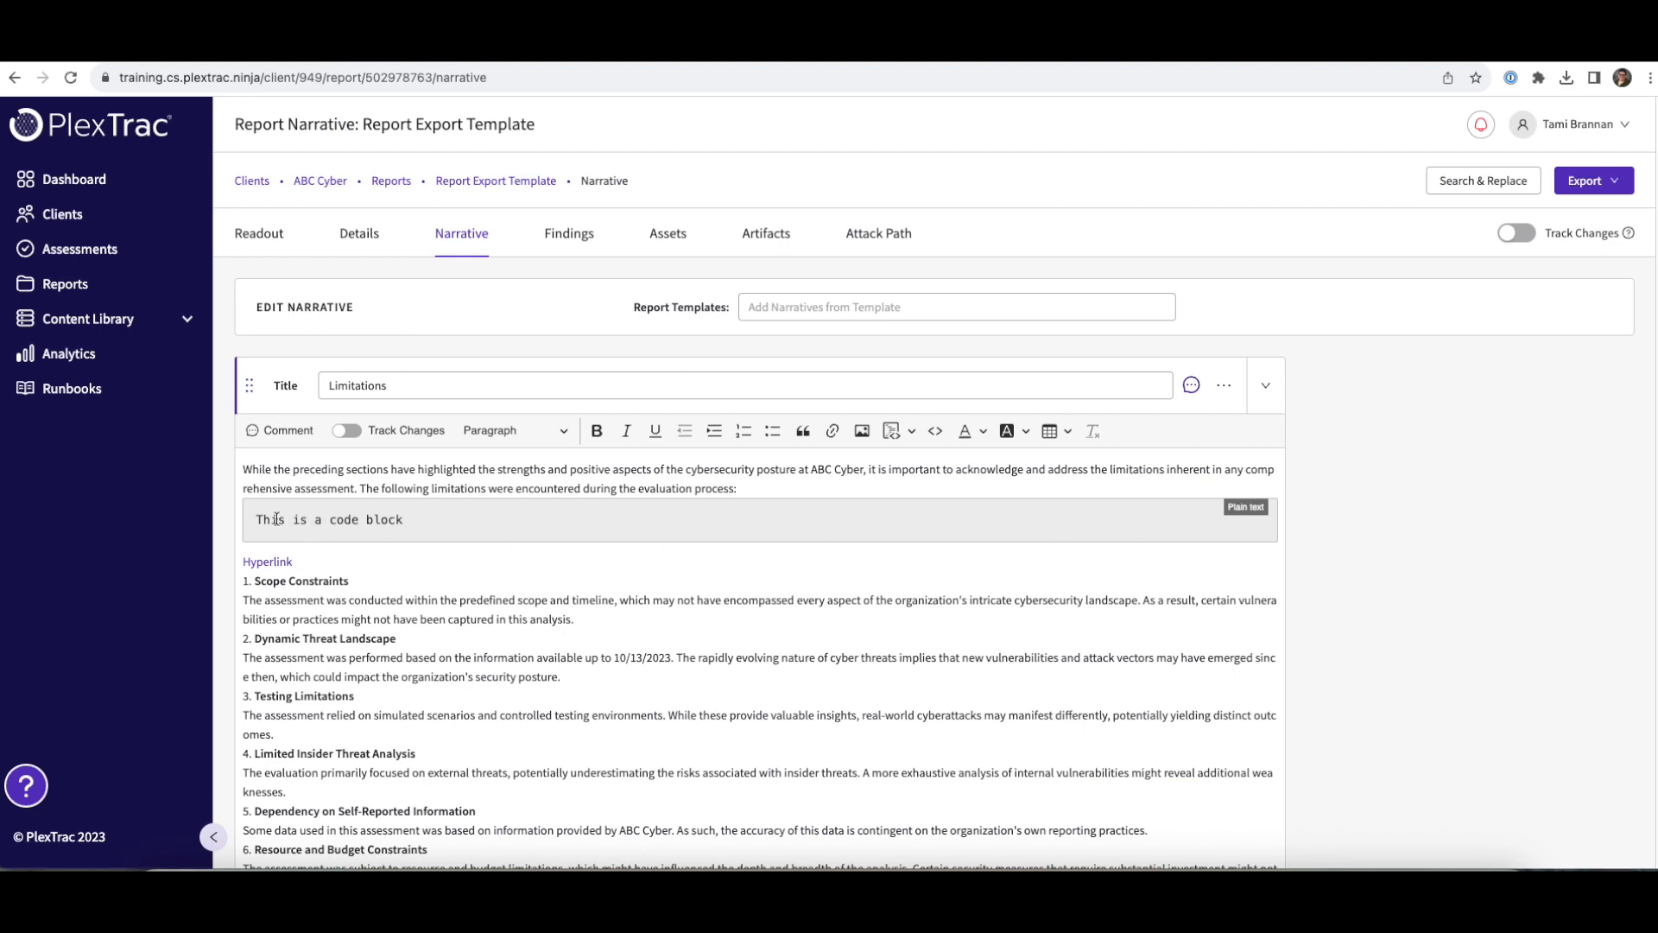
- In the Limitations section, select the code block line, then move to the Hyperlink line
click(375, 522)
triple_click(376, 530)
click(354, 576)
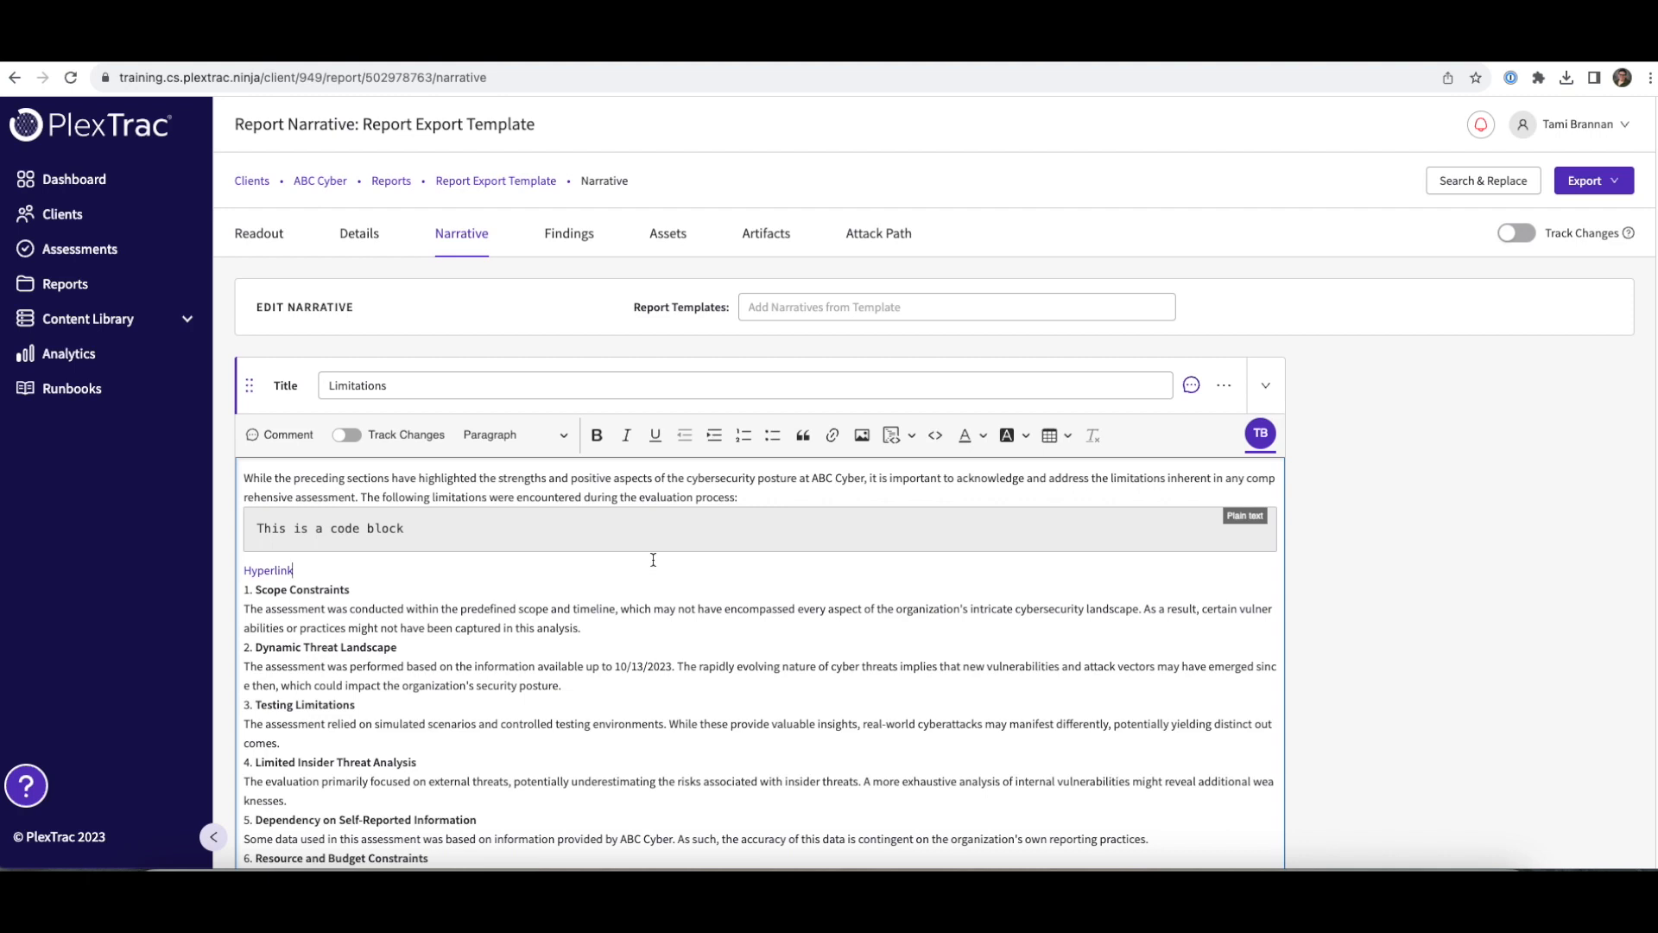
- Close the Limitations editor, export the report as Word, and open the downloaded .docx
click(1575, 218)
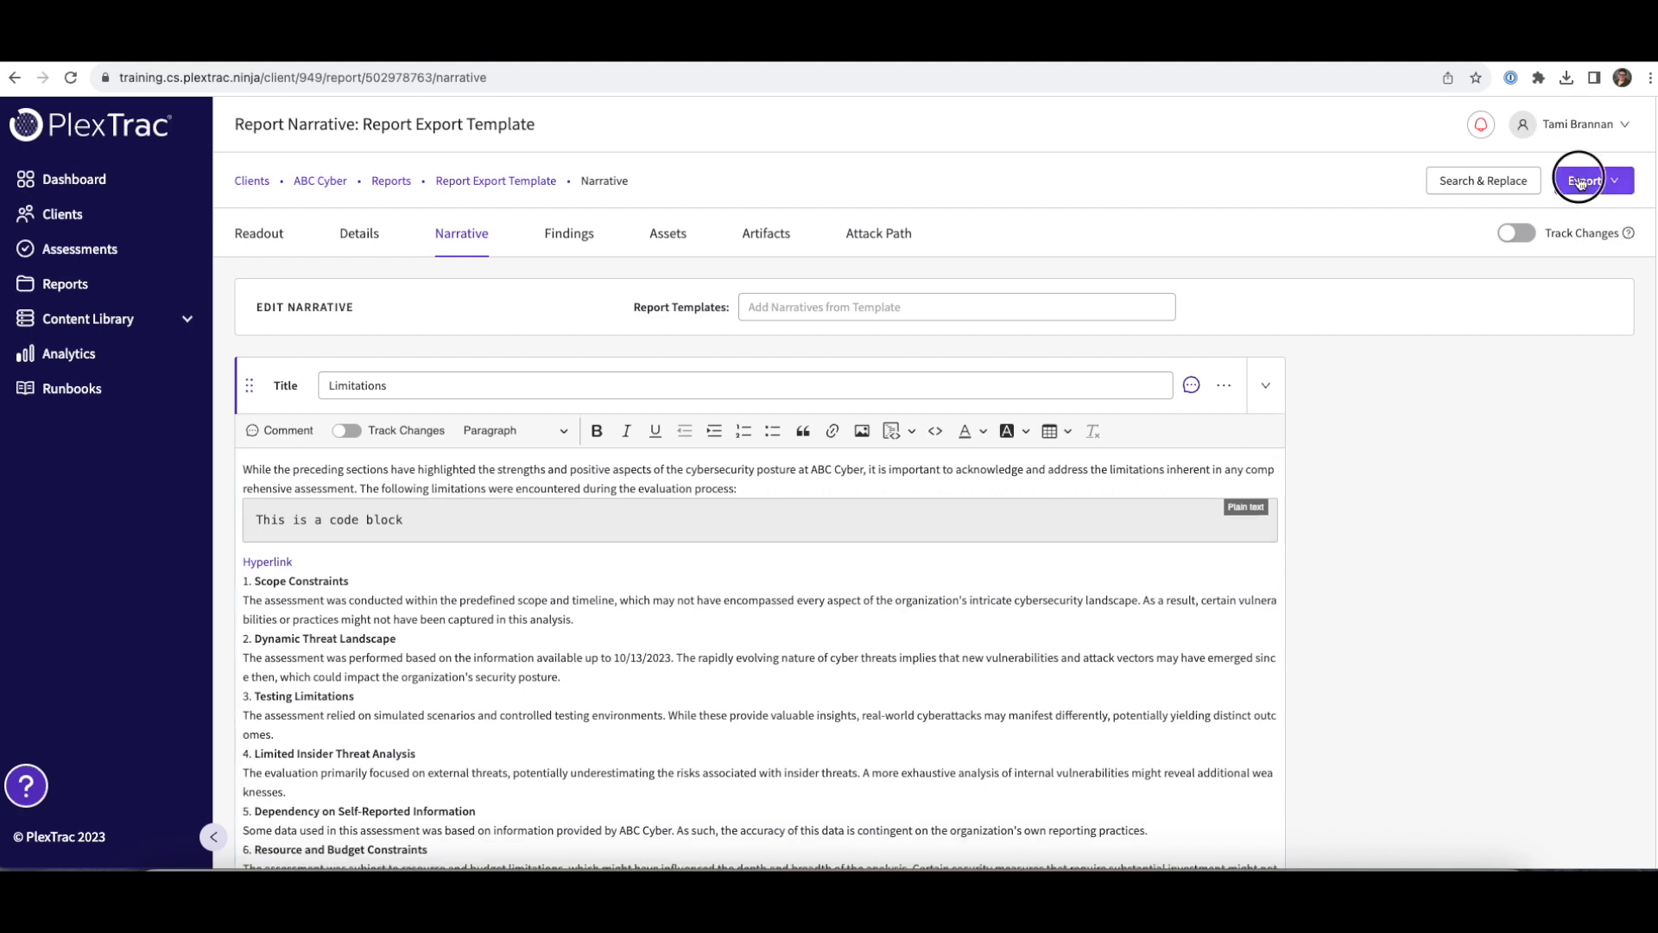
click(1589, 180)
click(1546, 226)
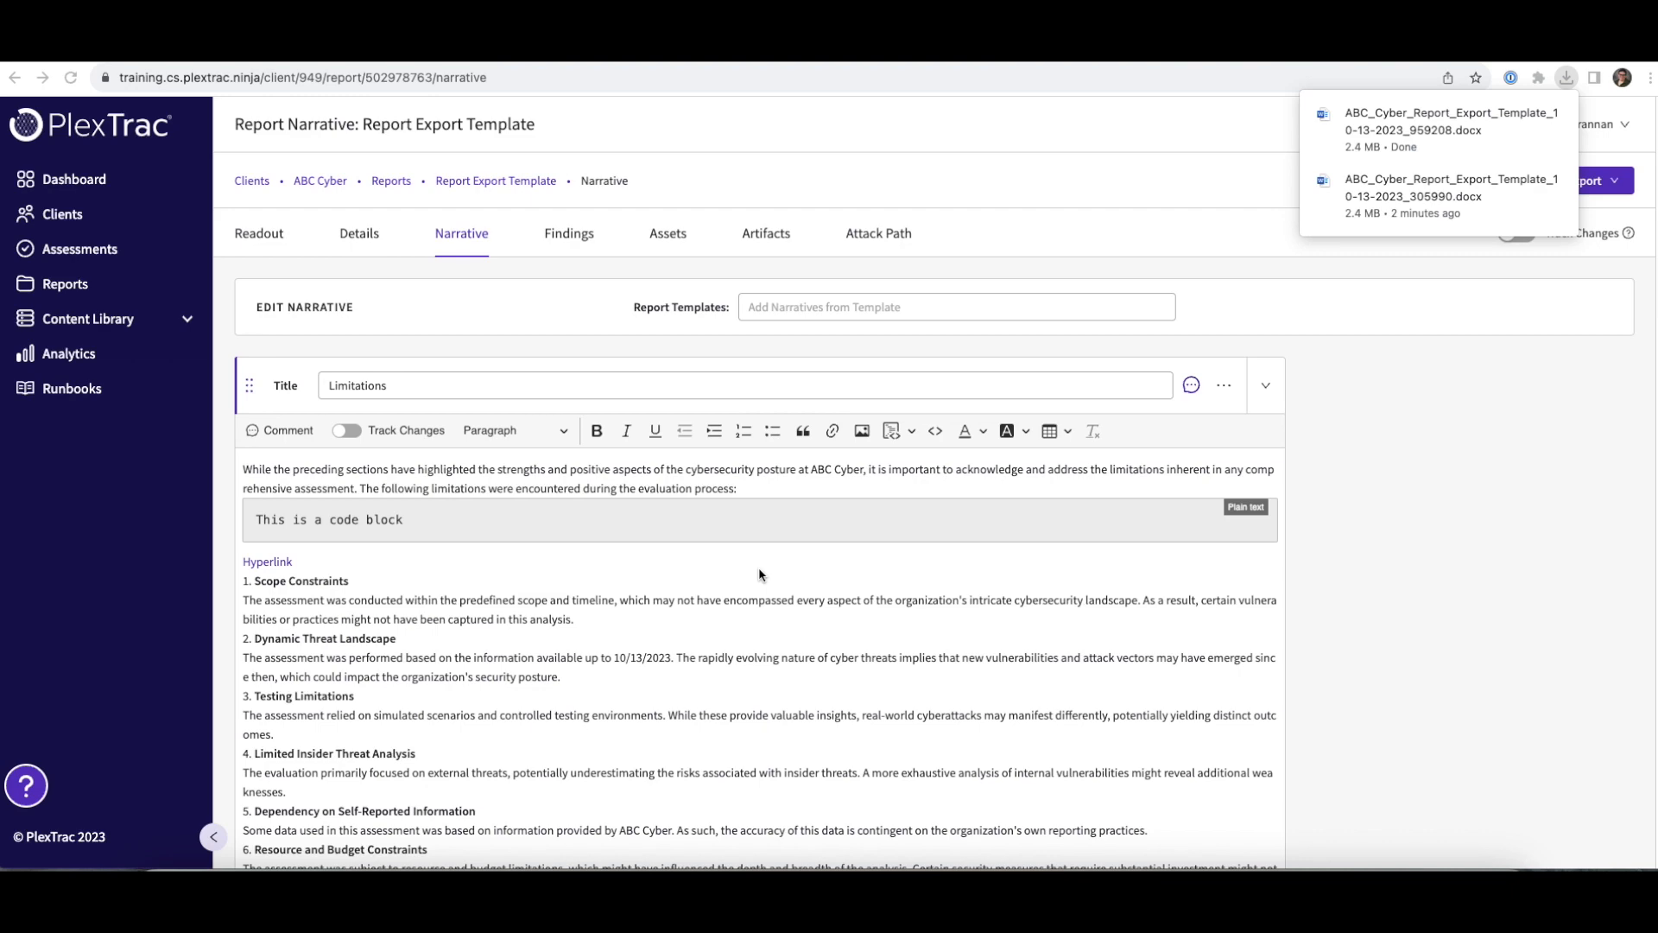
click(1404, 131)
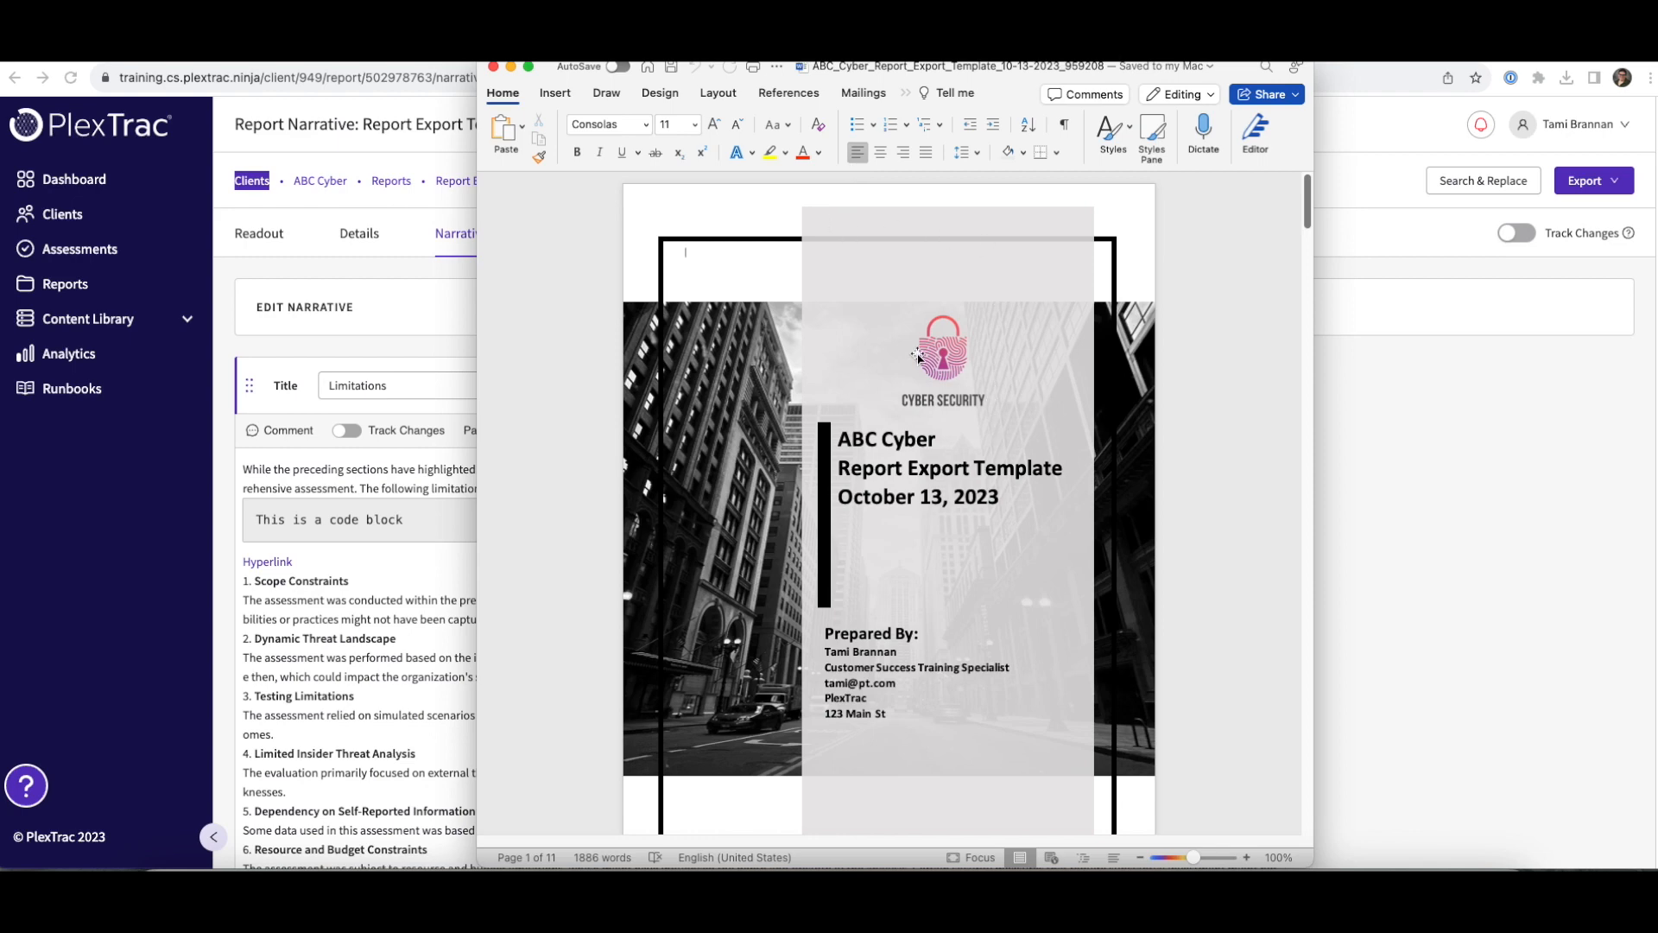
scroll(962, 541, down, 5)
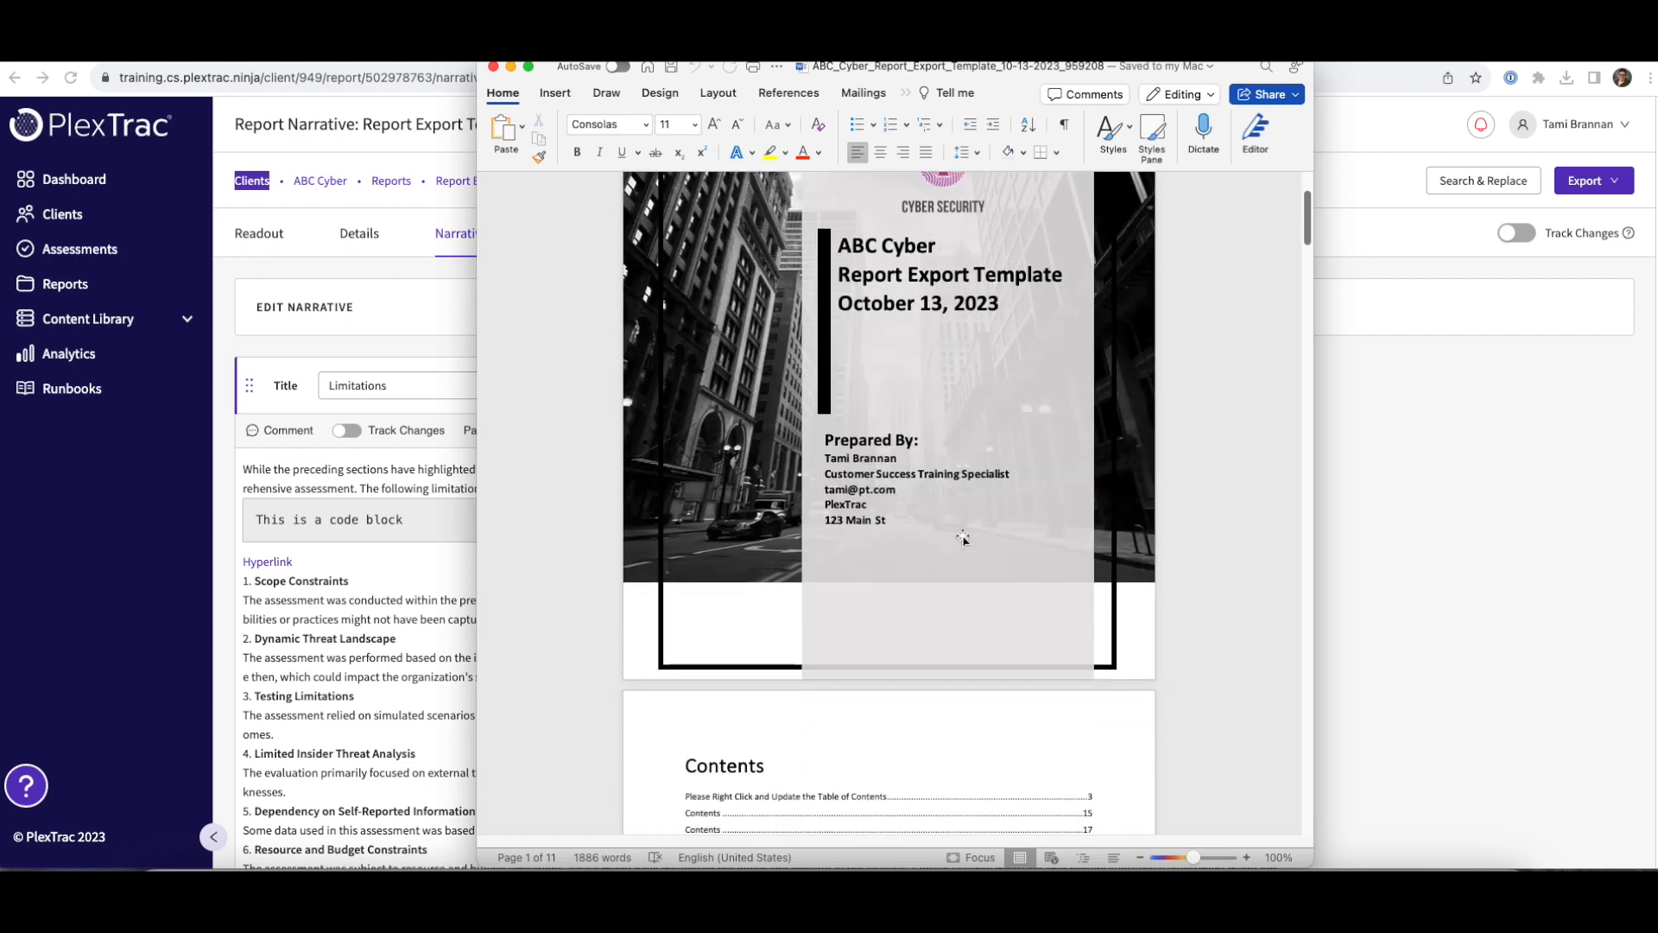
scroll(921, 540, down, 5)
scroll(921, 541, down, 10)
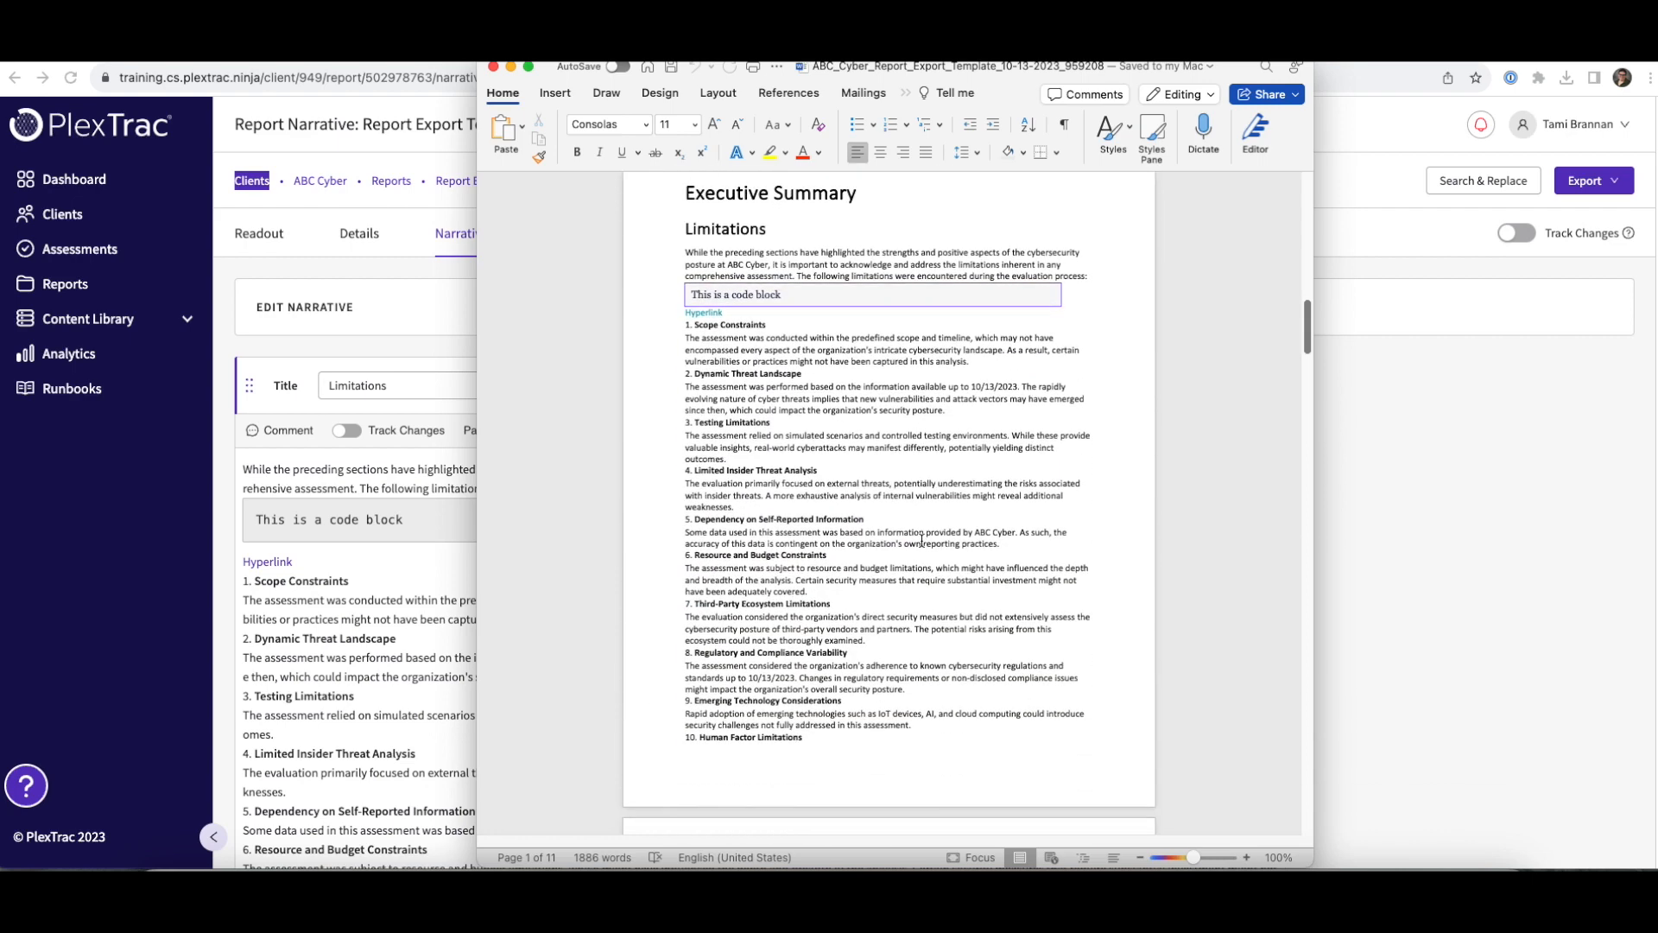
click(722, 294)
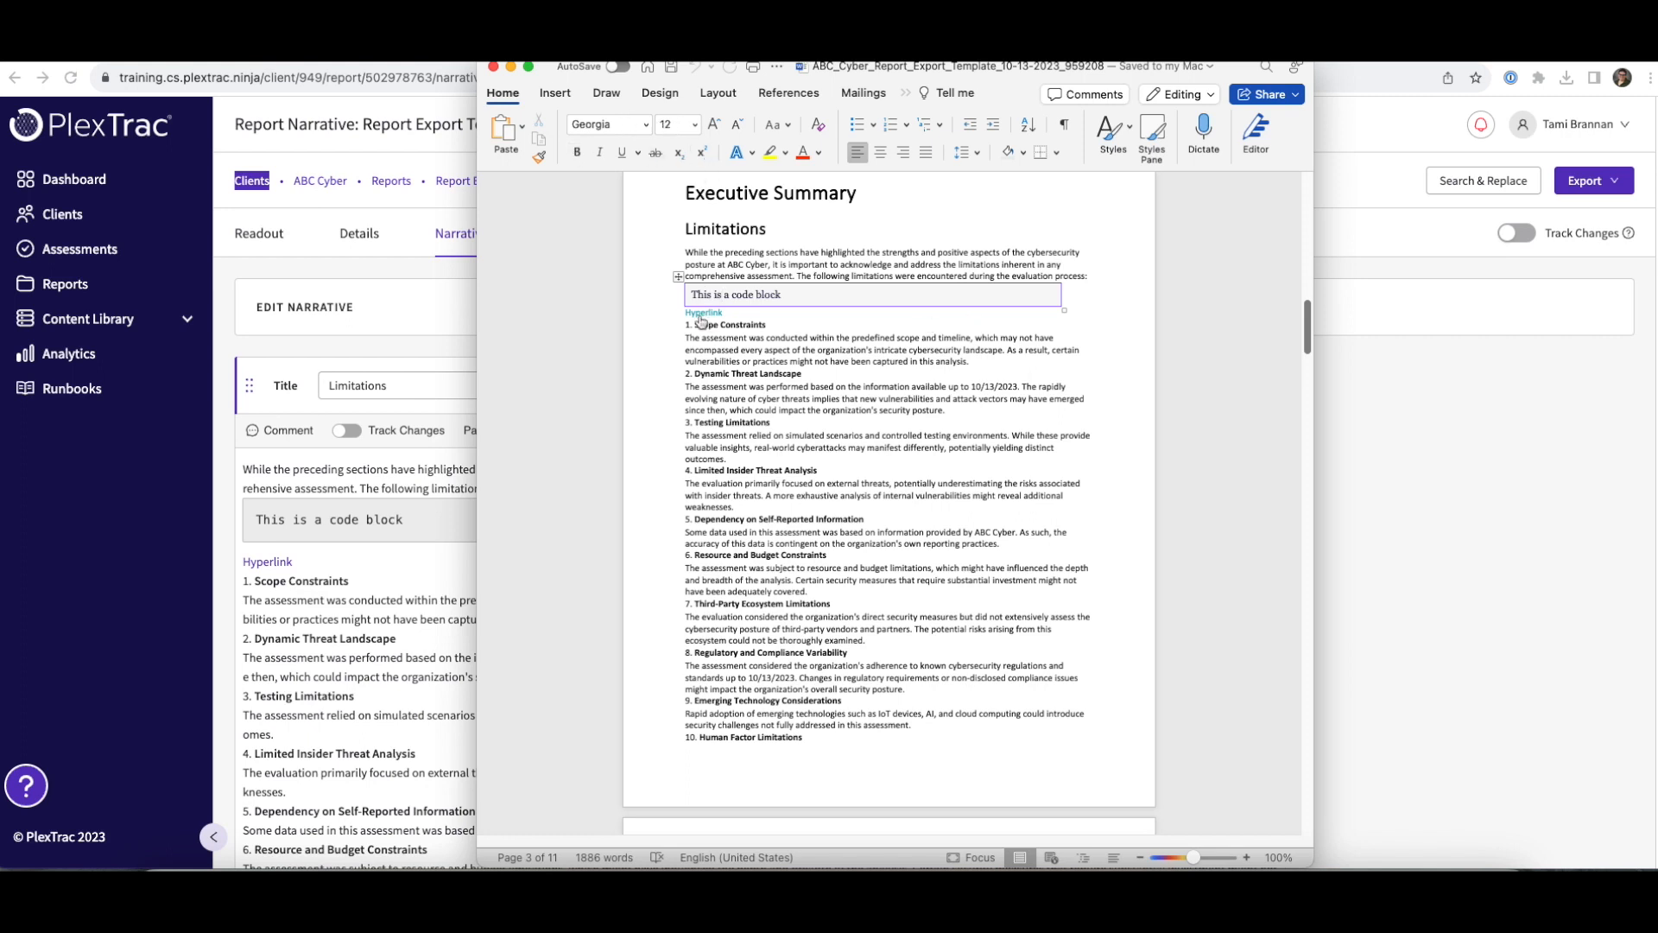
scroll(937, 487, down, 20)
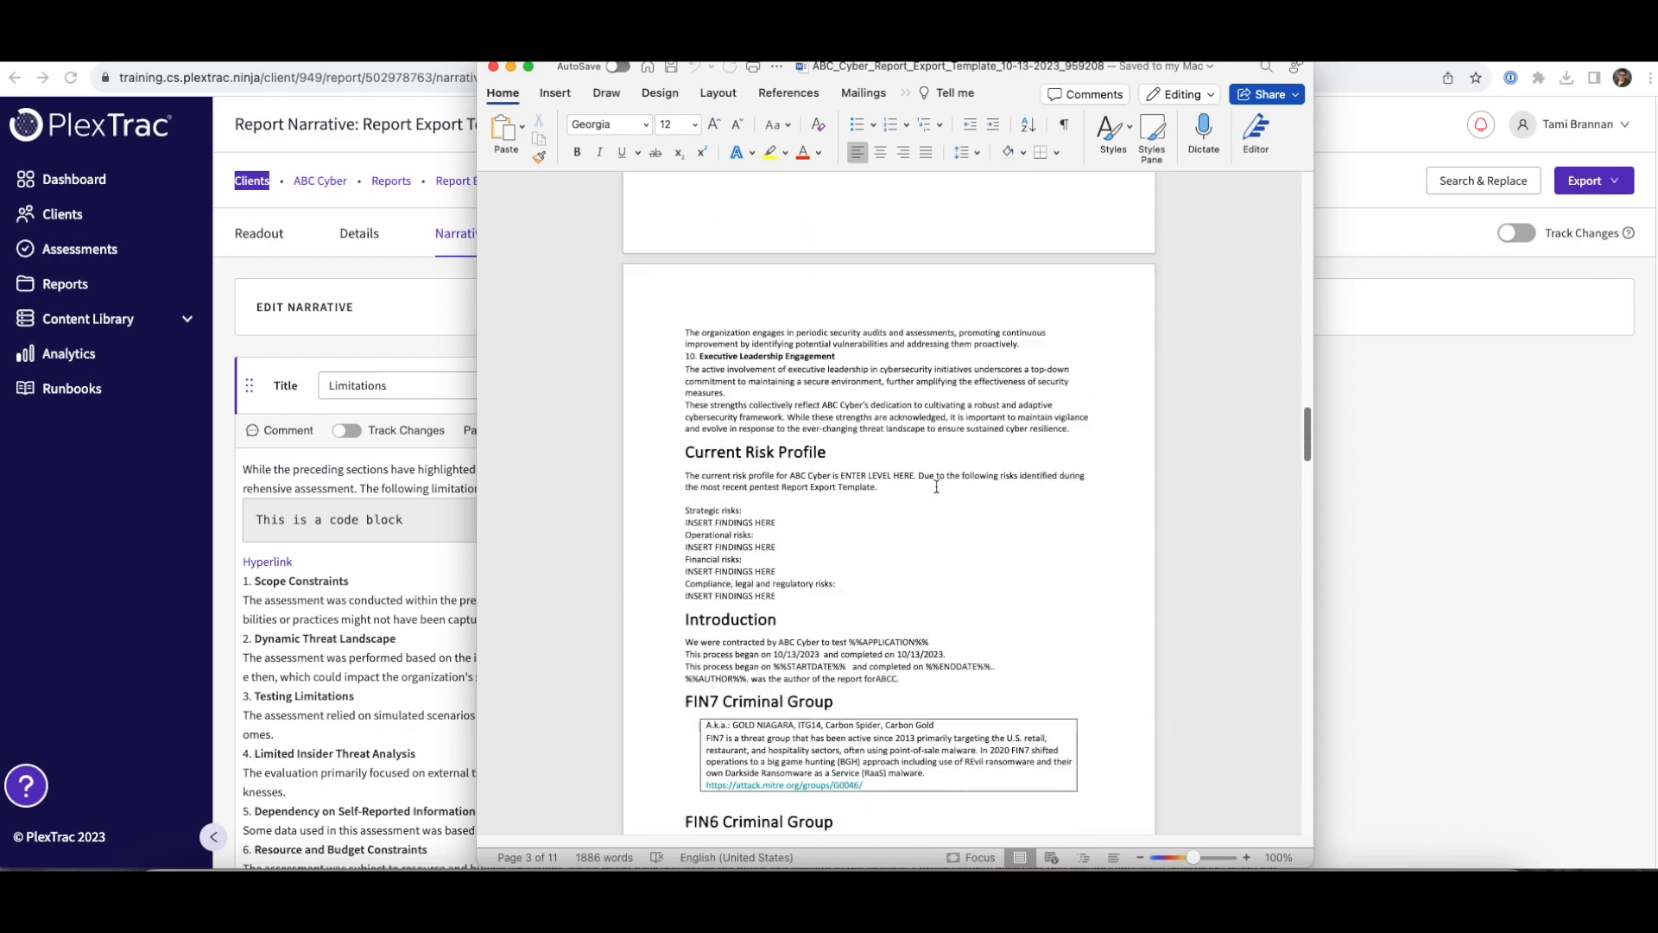
scroll(937, 486, down, 10)
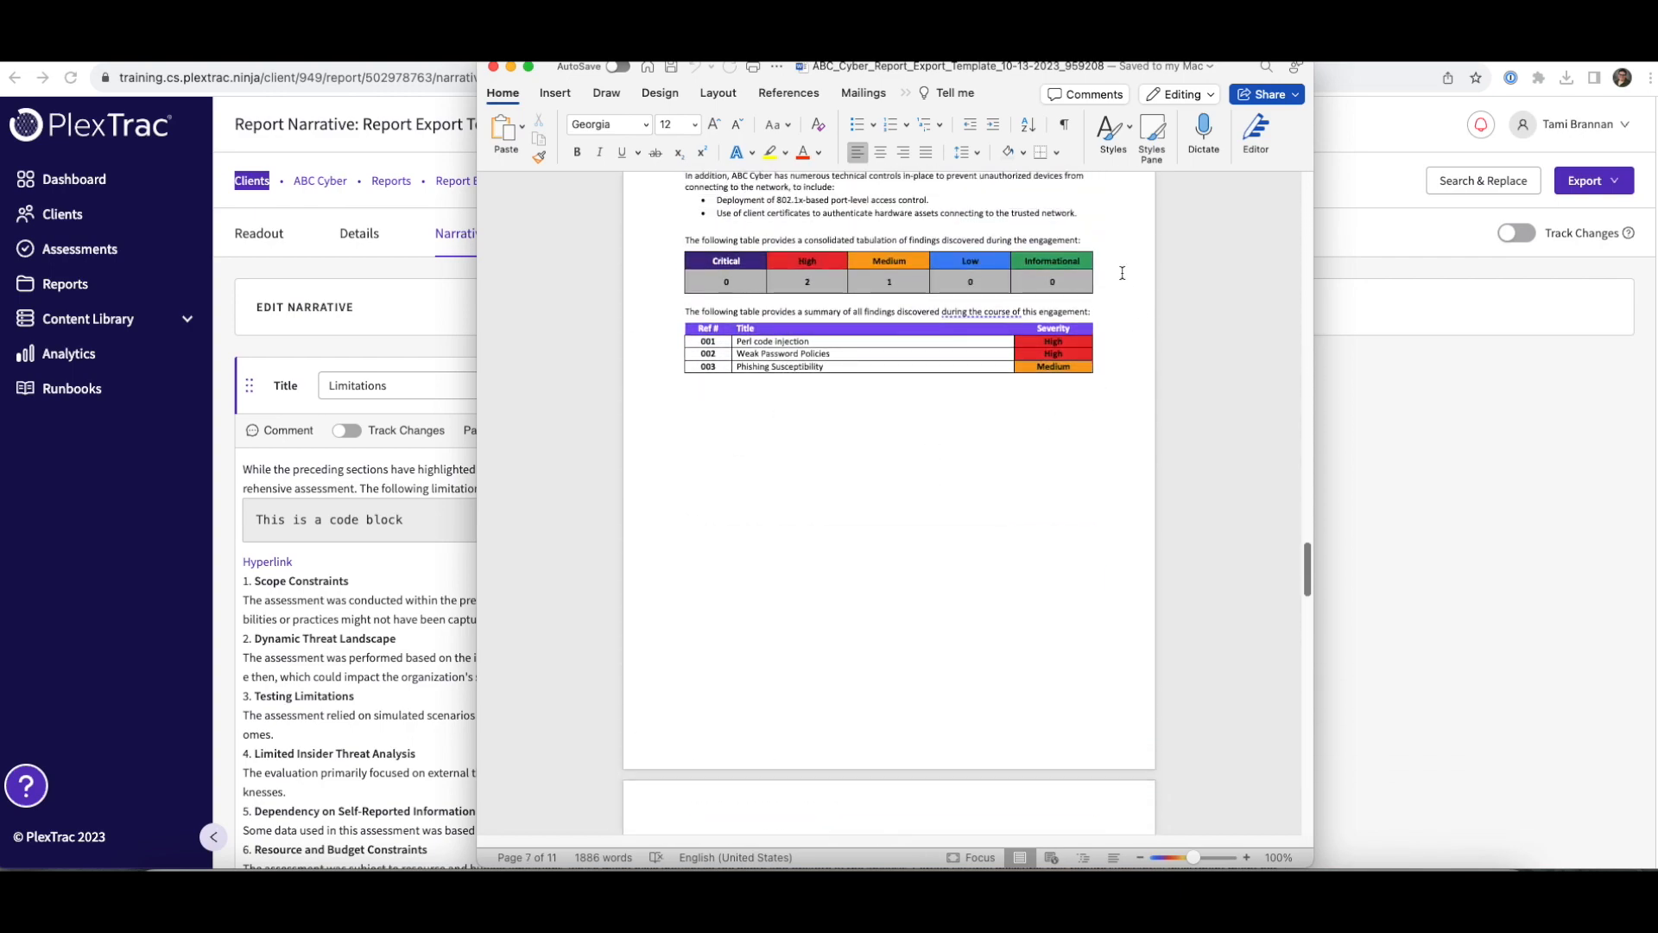
scroll(792, 429, down, 10)
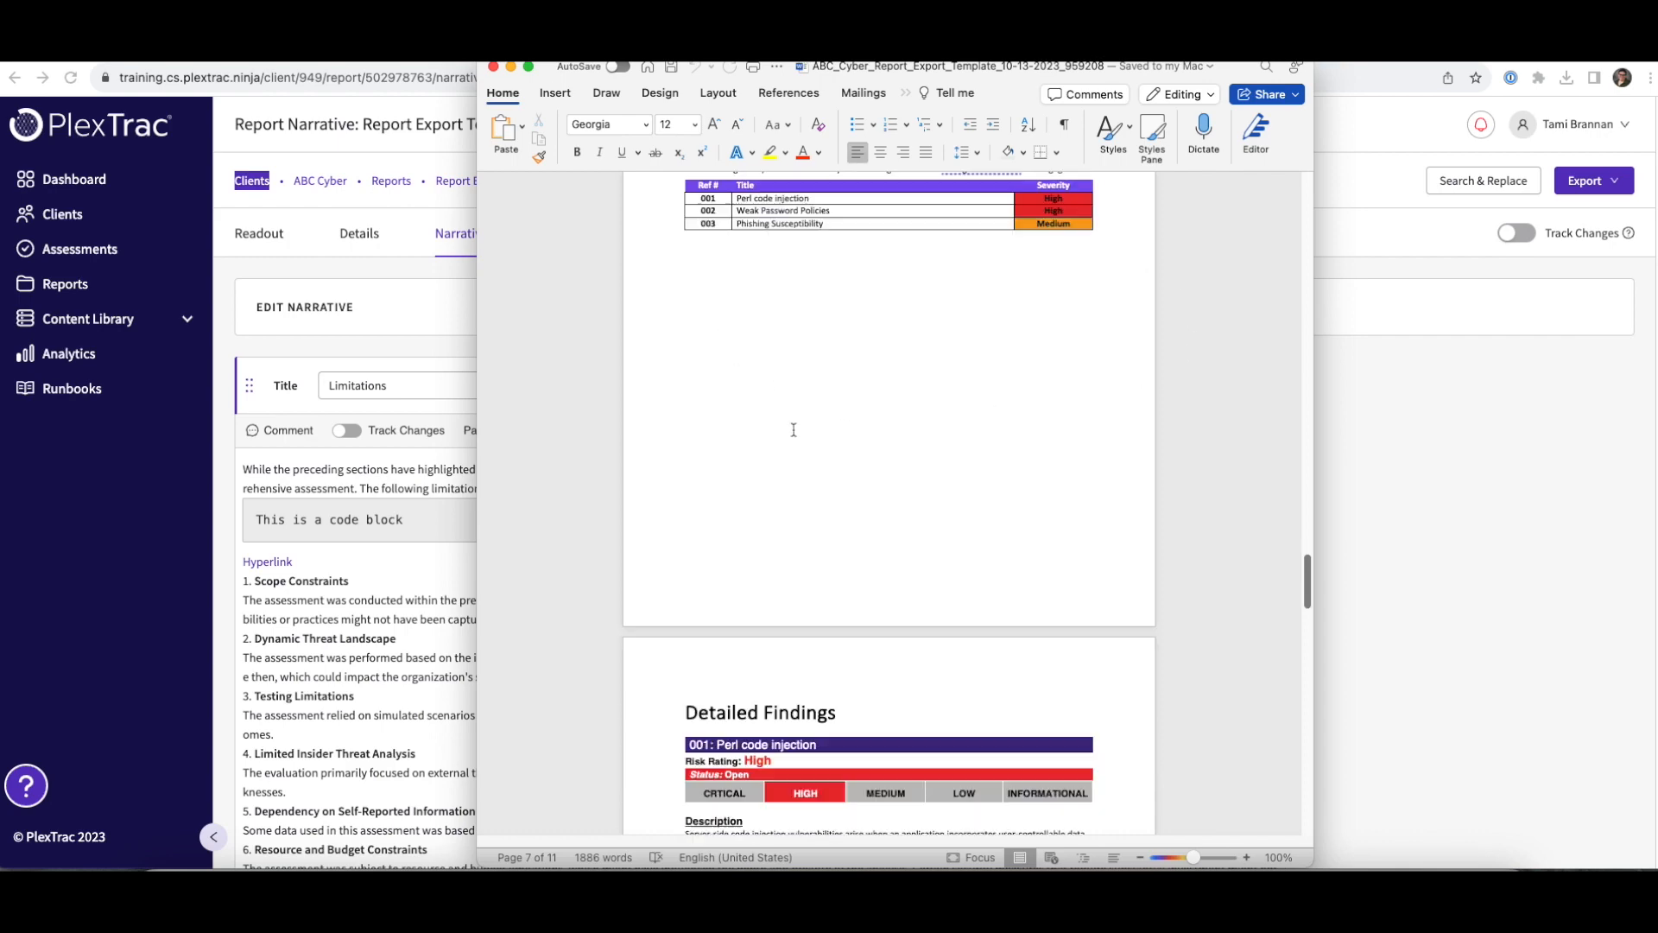
scroll(792, 429, up, 3)
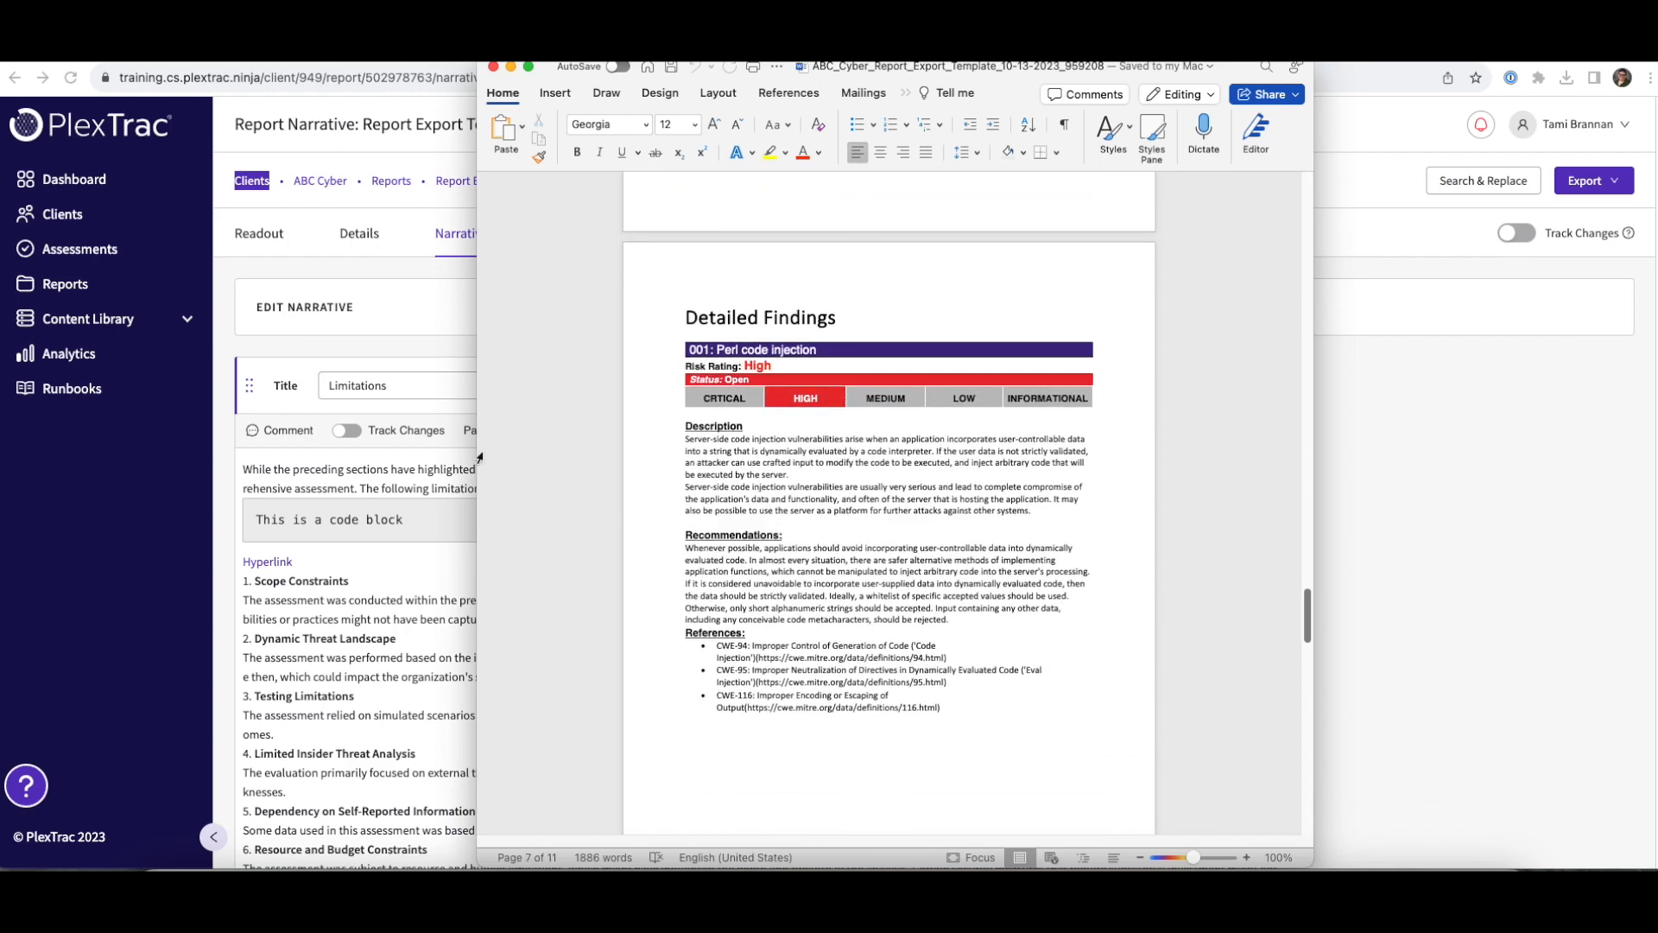